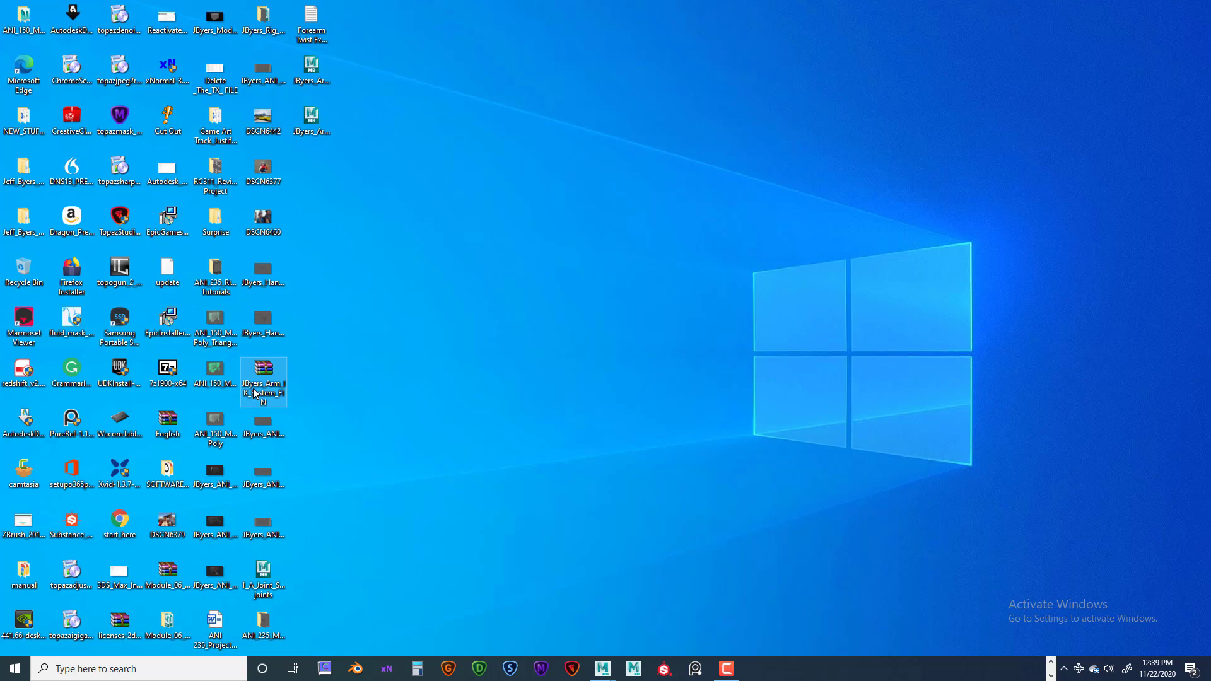
# Step: Open the Arm_IK_System_FIN compressed archive from the desktop with Windows Explorer
pyautogui.click(264, 395)
pyautogui.rightClick(265, 371)
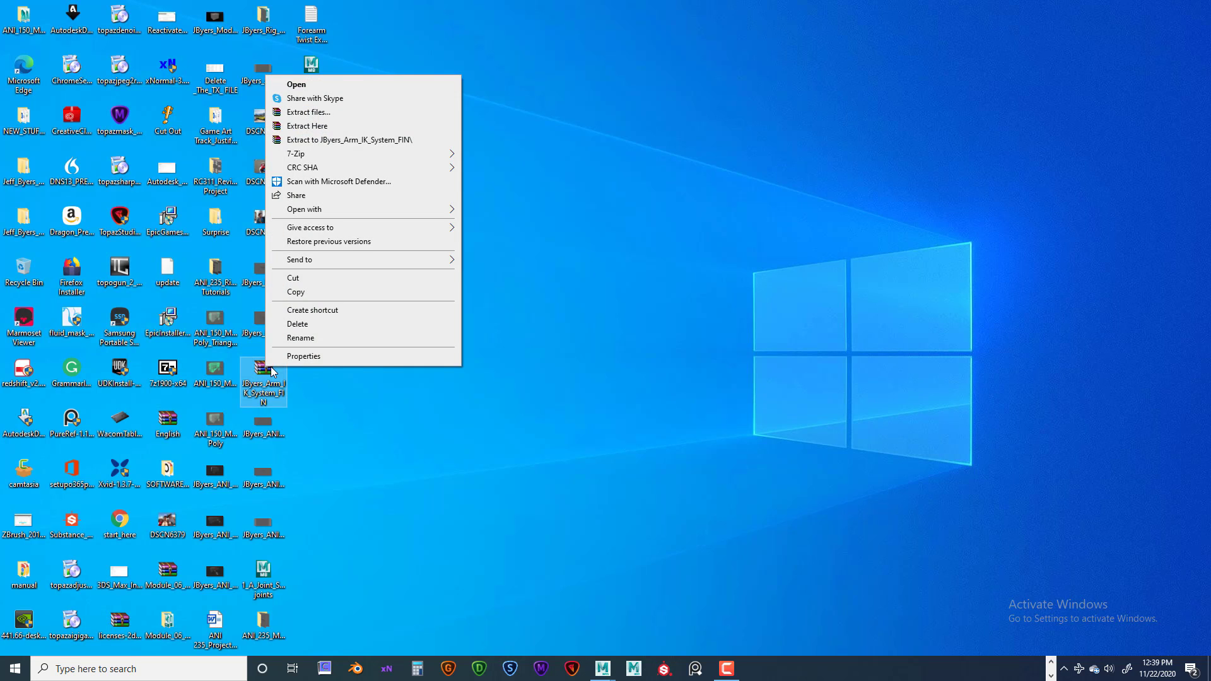
pyautogui.moveTo(304, 268)
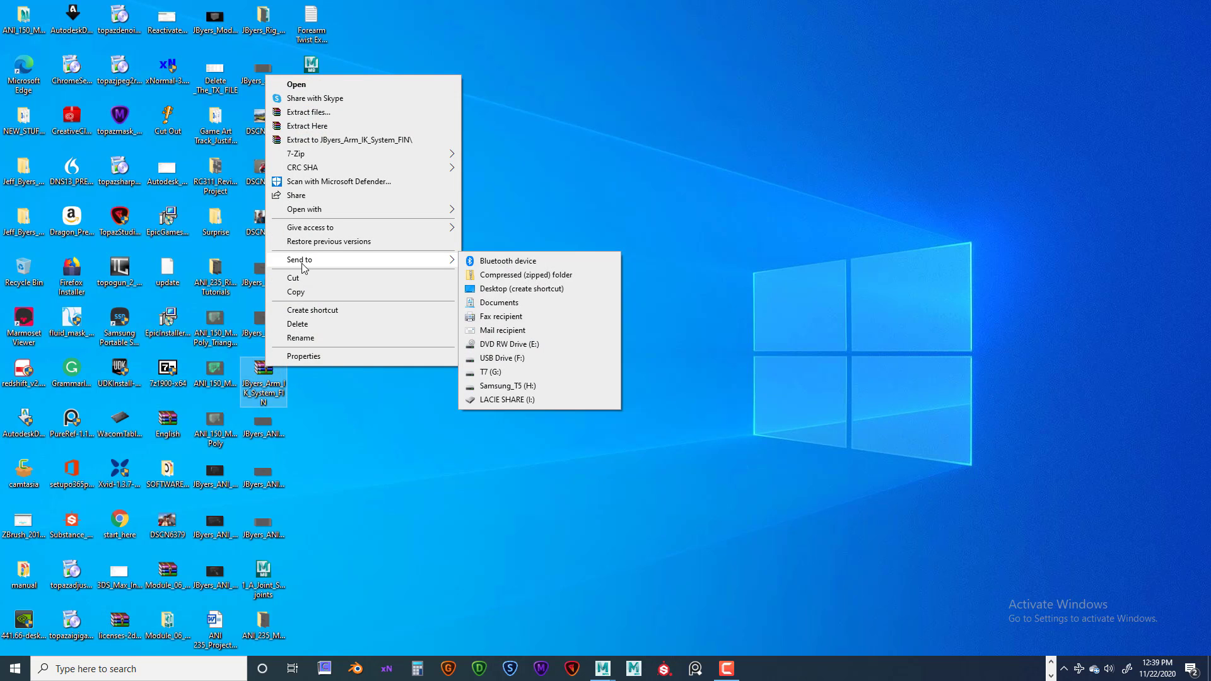
pyautogui.moveTo(308, 210)
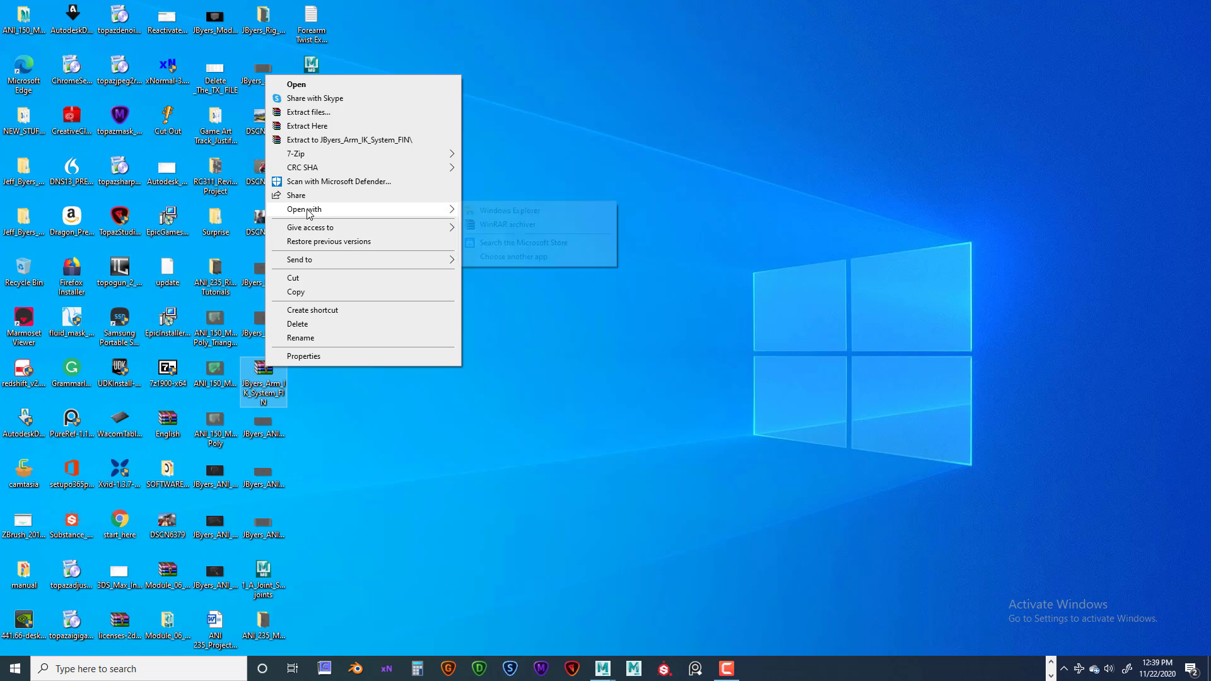
pyautogui.click(498, 212)
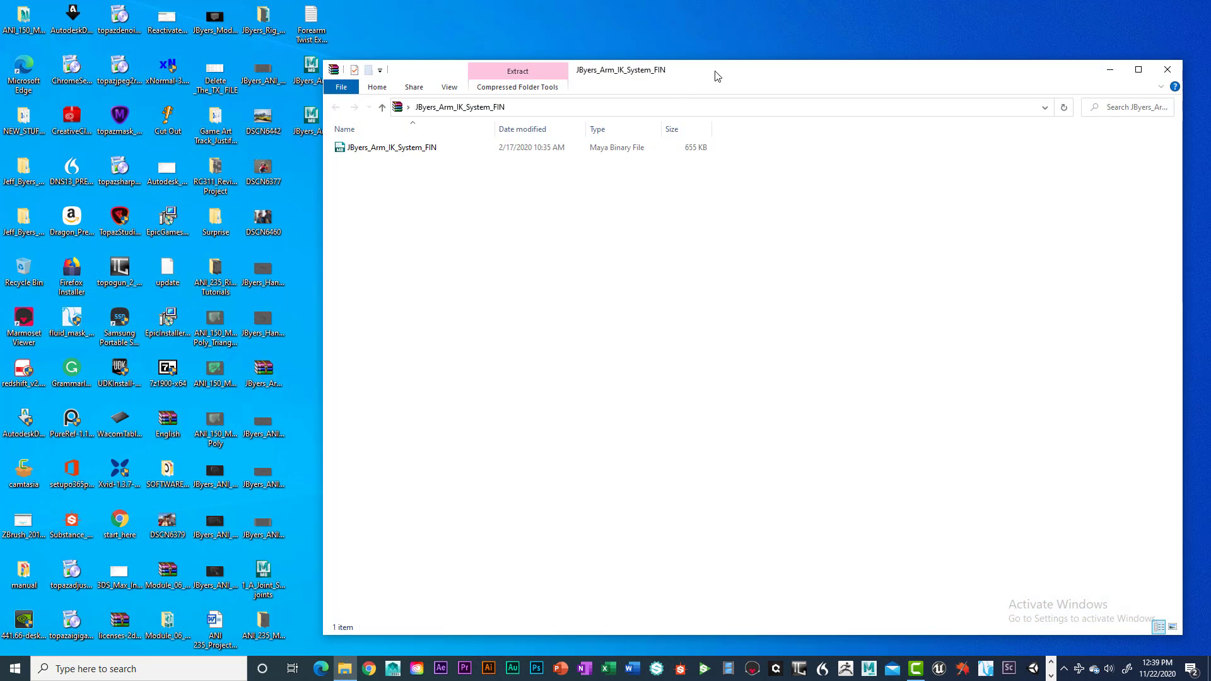
# Step: Copy the Arm_IK_System_FIN Maya Binary file from inside the archive
pyautogui.moveTo(708, 73); pyautogui.dragTo(610, 60)
pyautogui.rightClick(261, 131)
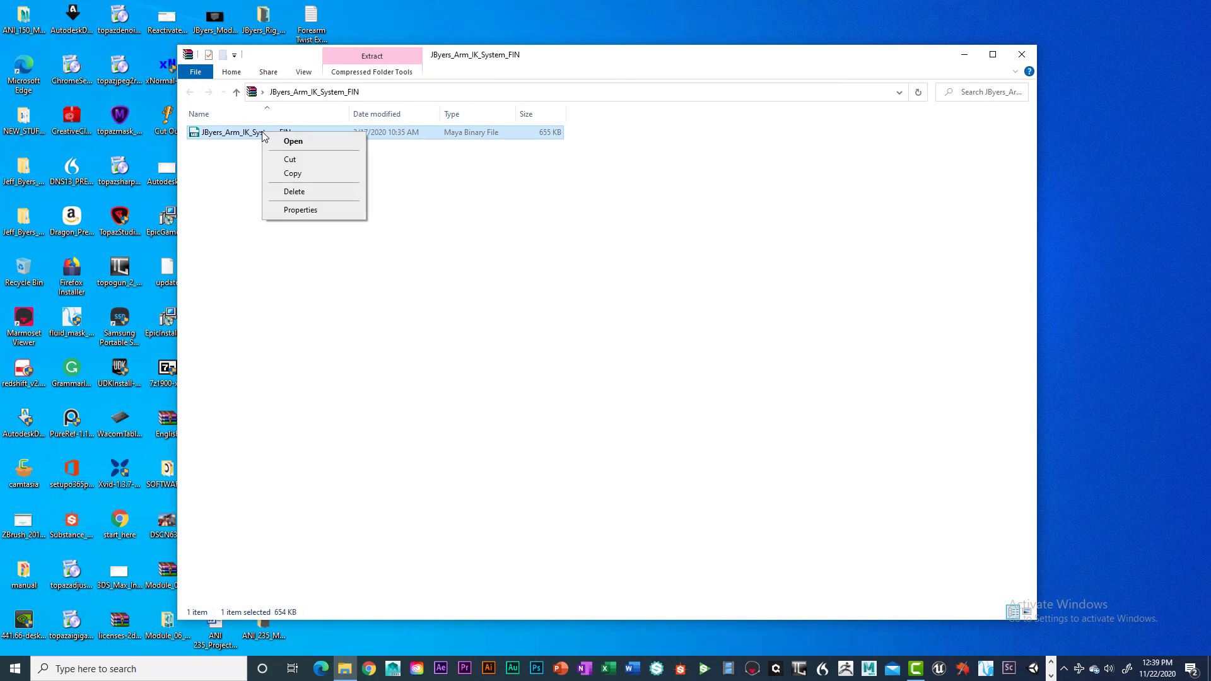
pyautogui.click(292, 175)
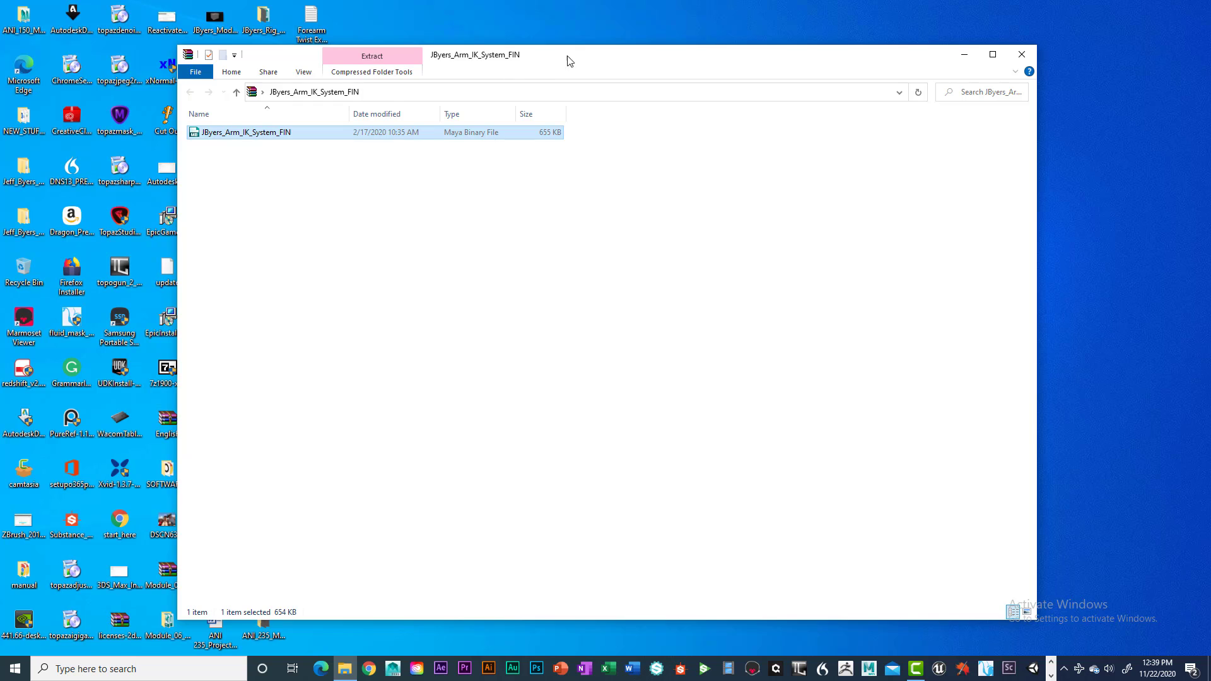
pyautogui.moveTo(570, 61); pyautogui.dragTo(656, 137)
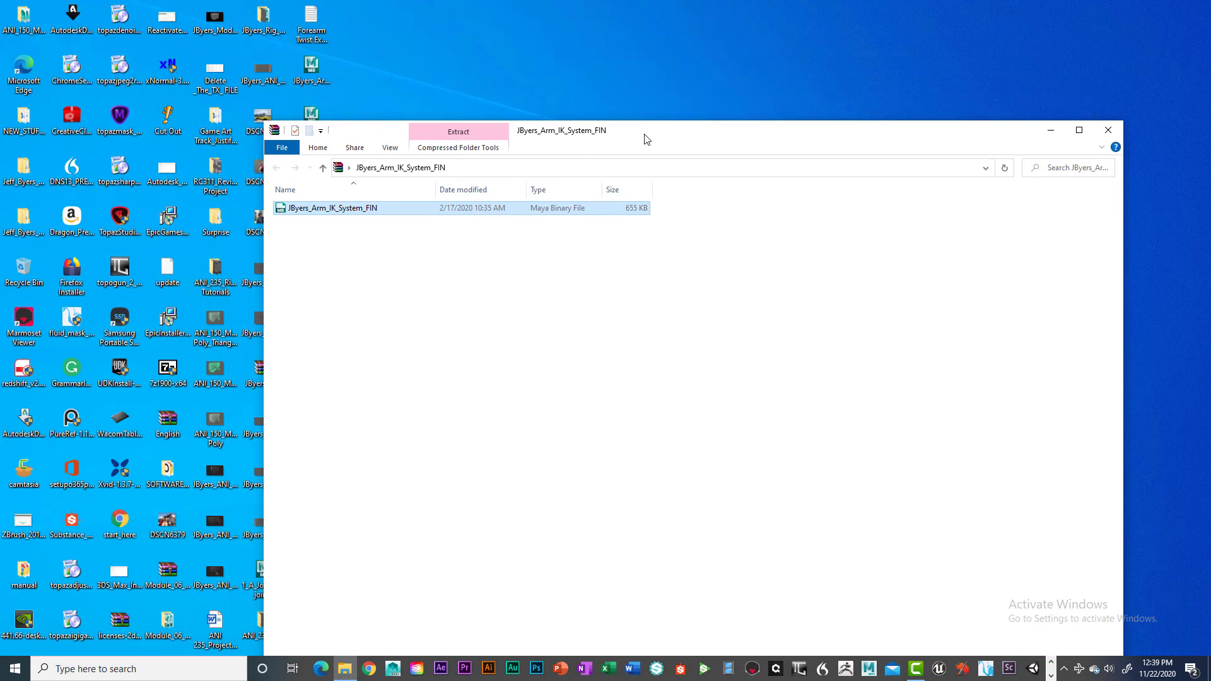
# Step: Browse to the scenes folder of the ANI_235_Character_Module_06 project under Documents, maya, projects, and check its paste options
pyautogui.click(322, 168)
pyautogui.click(297, 193)
pyautogui.doubleClick(296, 193)
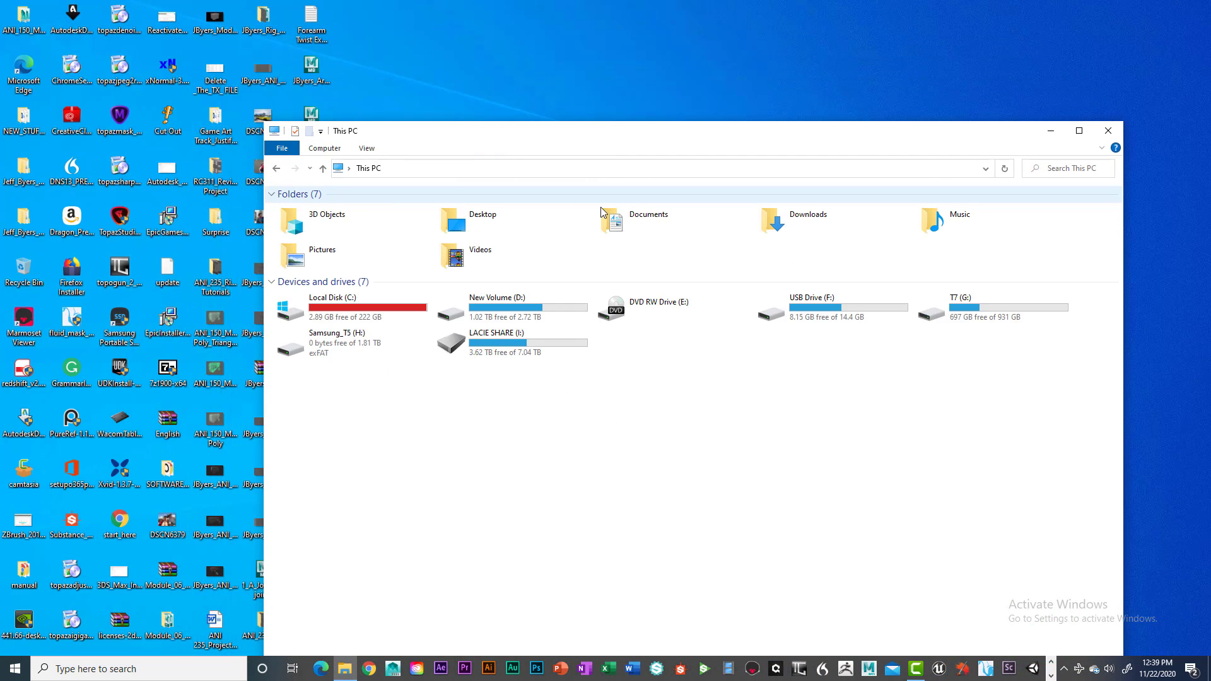
pyautogui.doubleClick(621, 214)
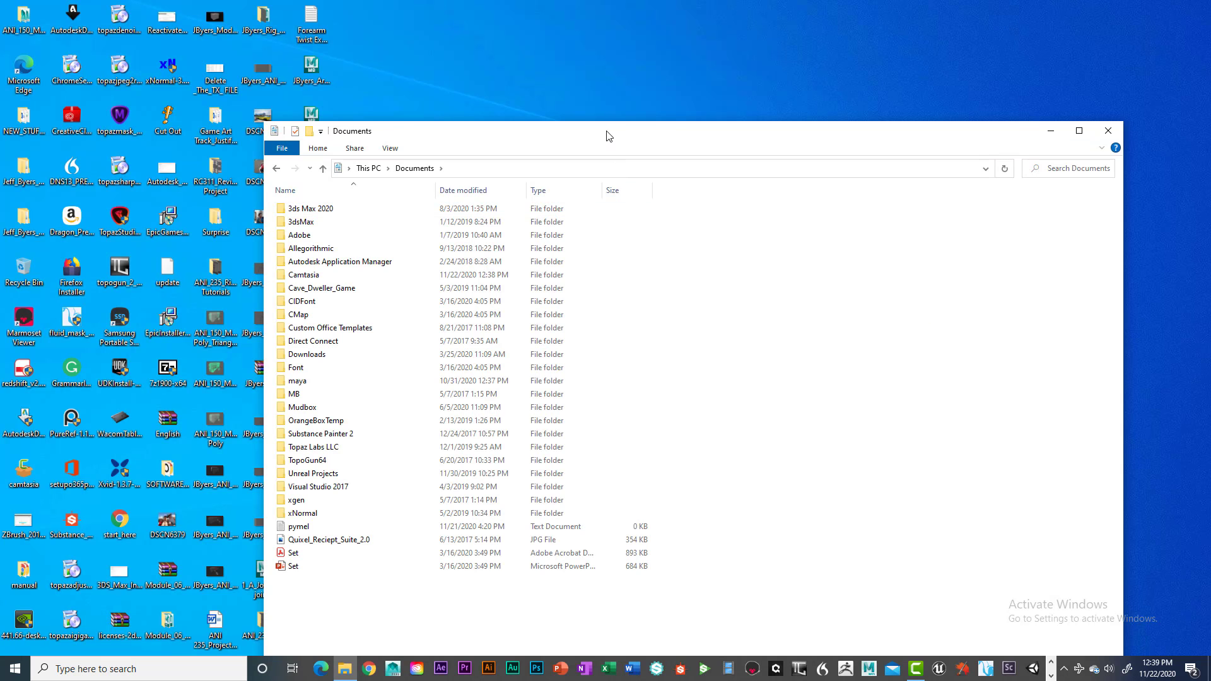
pyautogui.moveTo(606, 135); pyautogui.dragTo(520, 93)
pyautogui.doubleClick(215, 339)
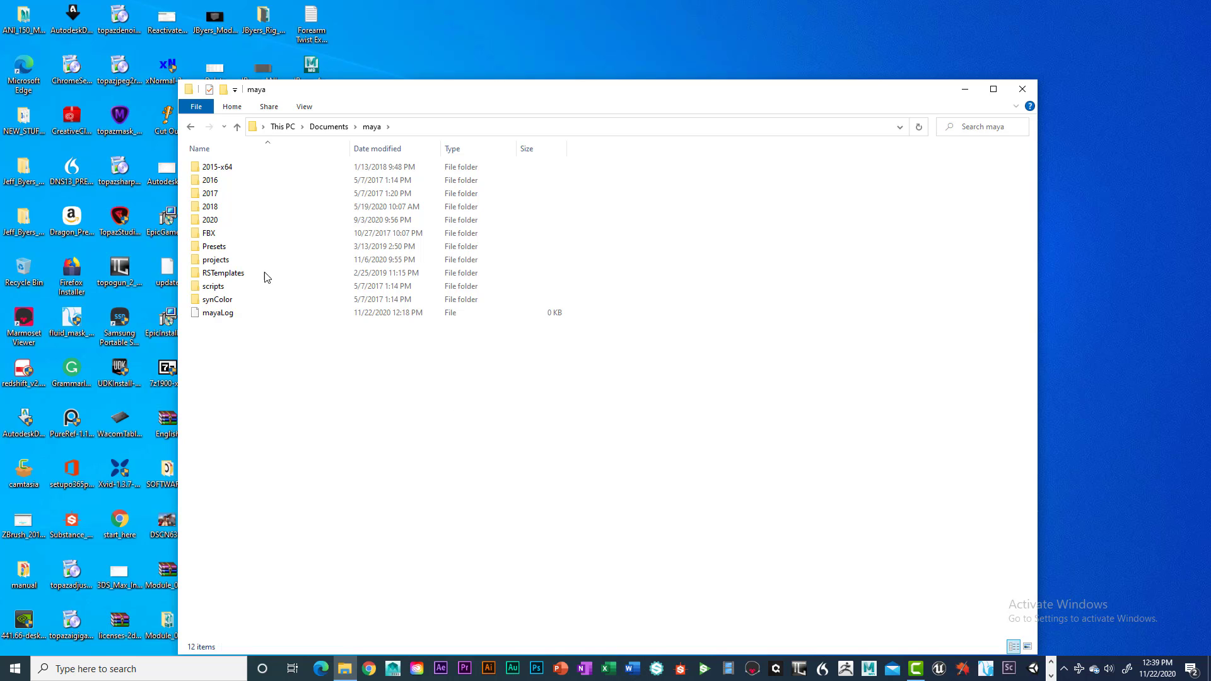
pyautogui.doubleClick(226, 260)
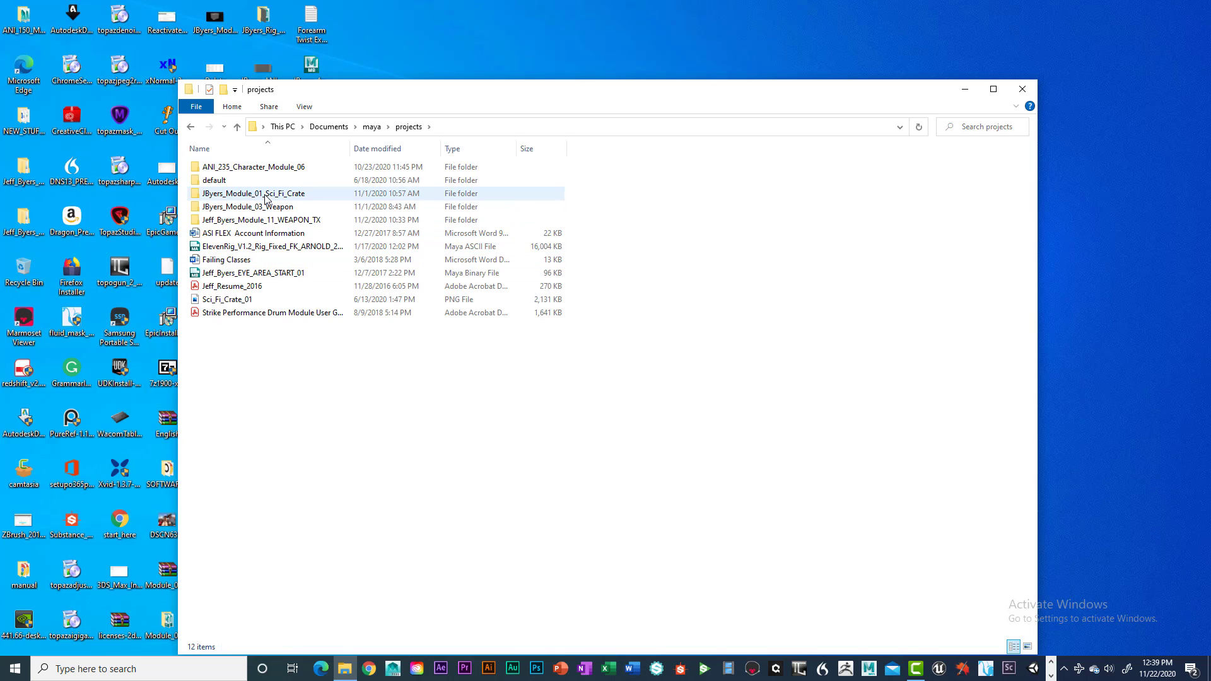
pyautogui.doubleClick(282, 167)
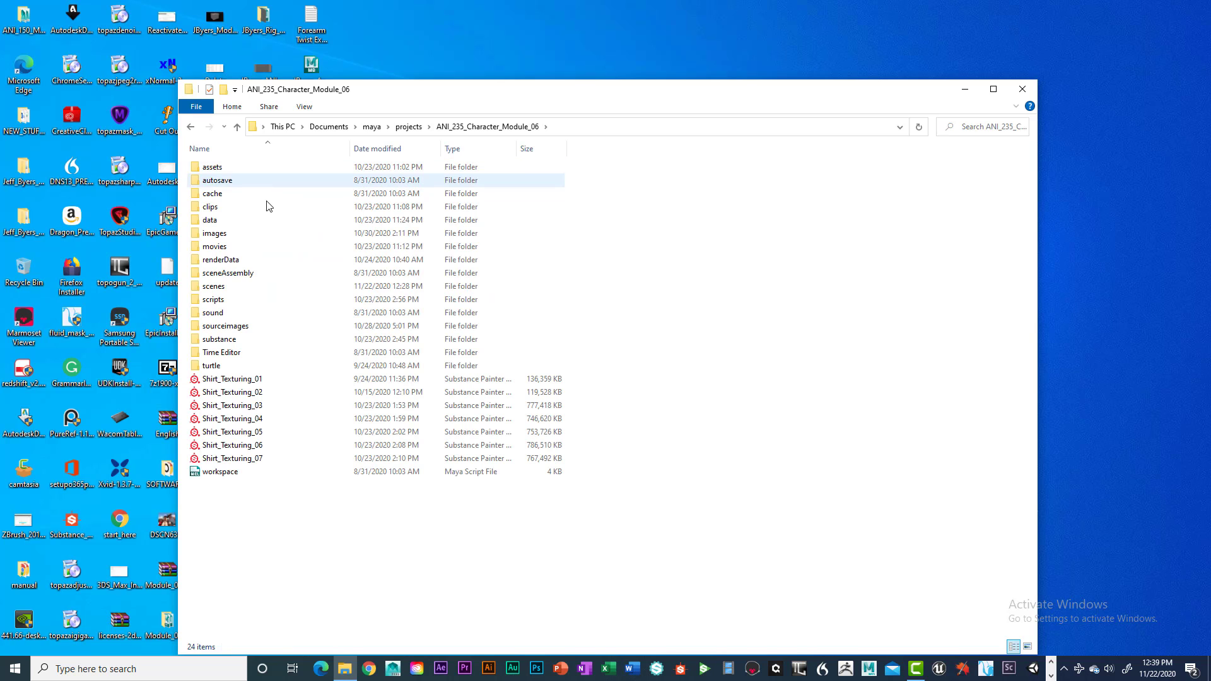
pyautogui.doubleClick(222, 287)
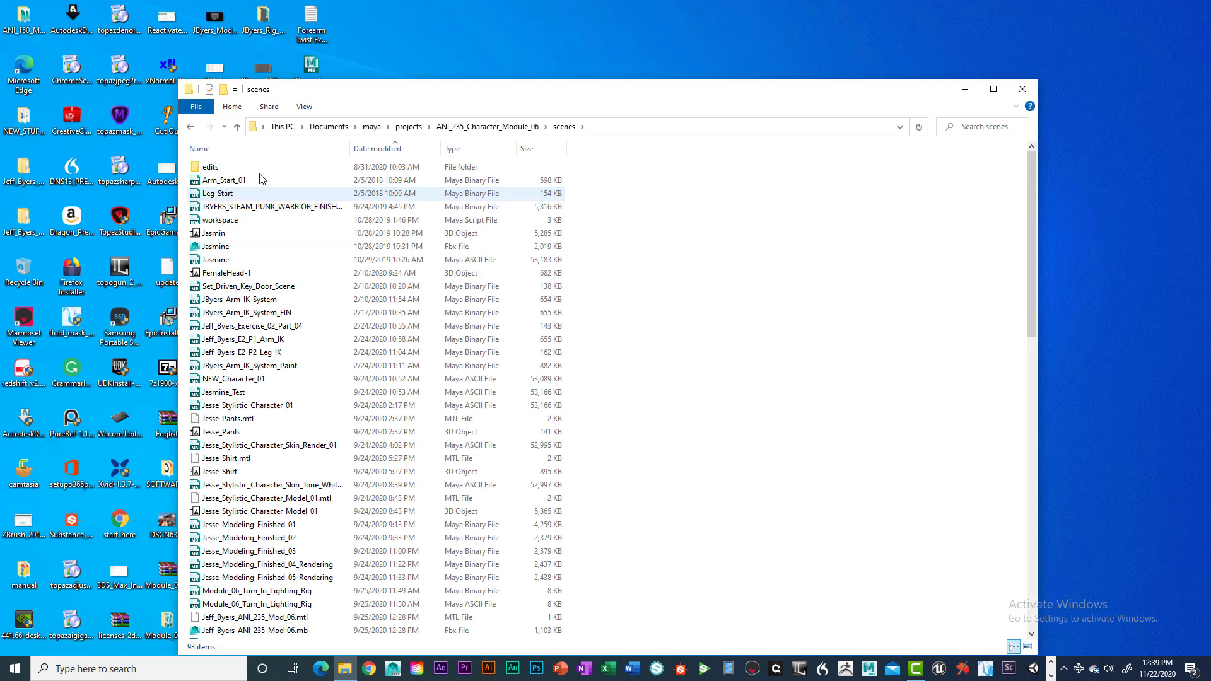
pyautogui.click(236, 127)
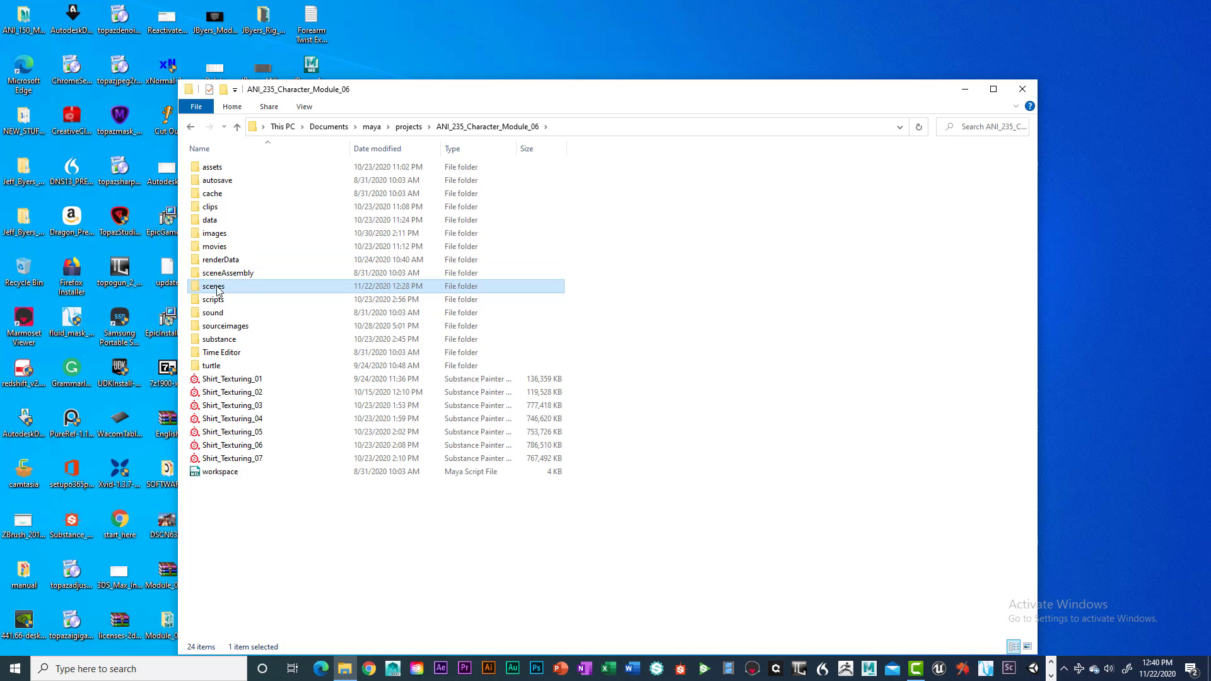
pyautogui.doubleClick(214, 287)
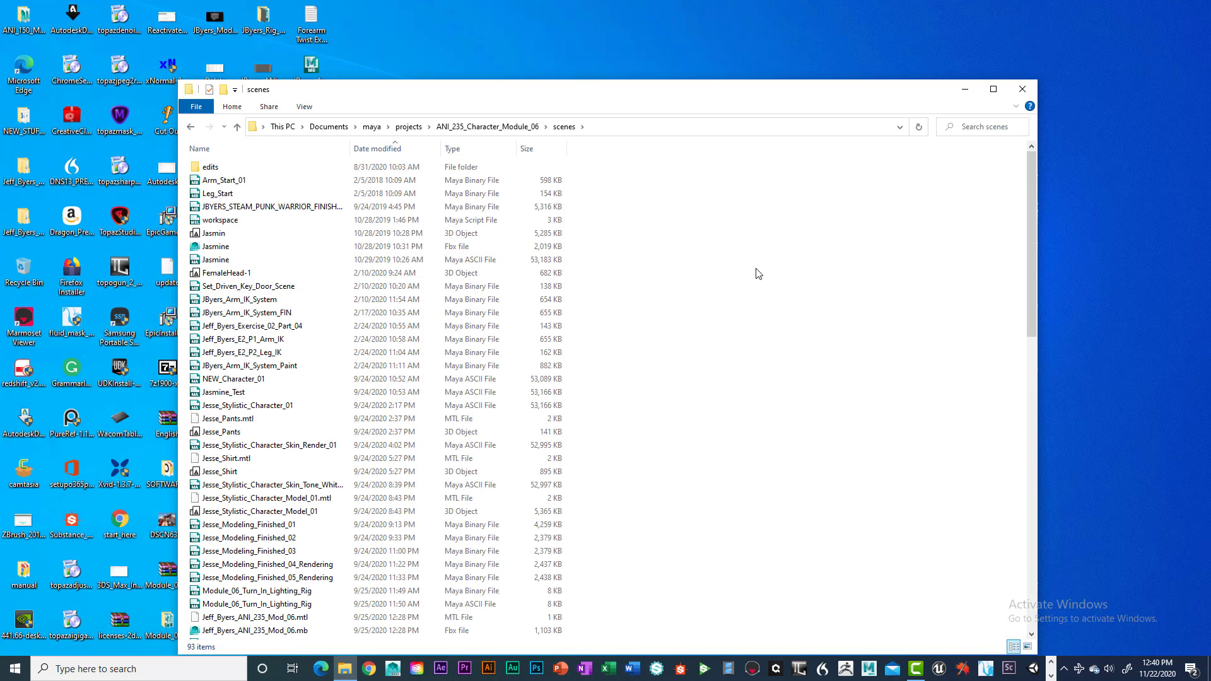
pyautogui.rightClick(721, 277)
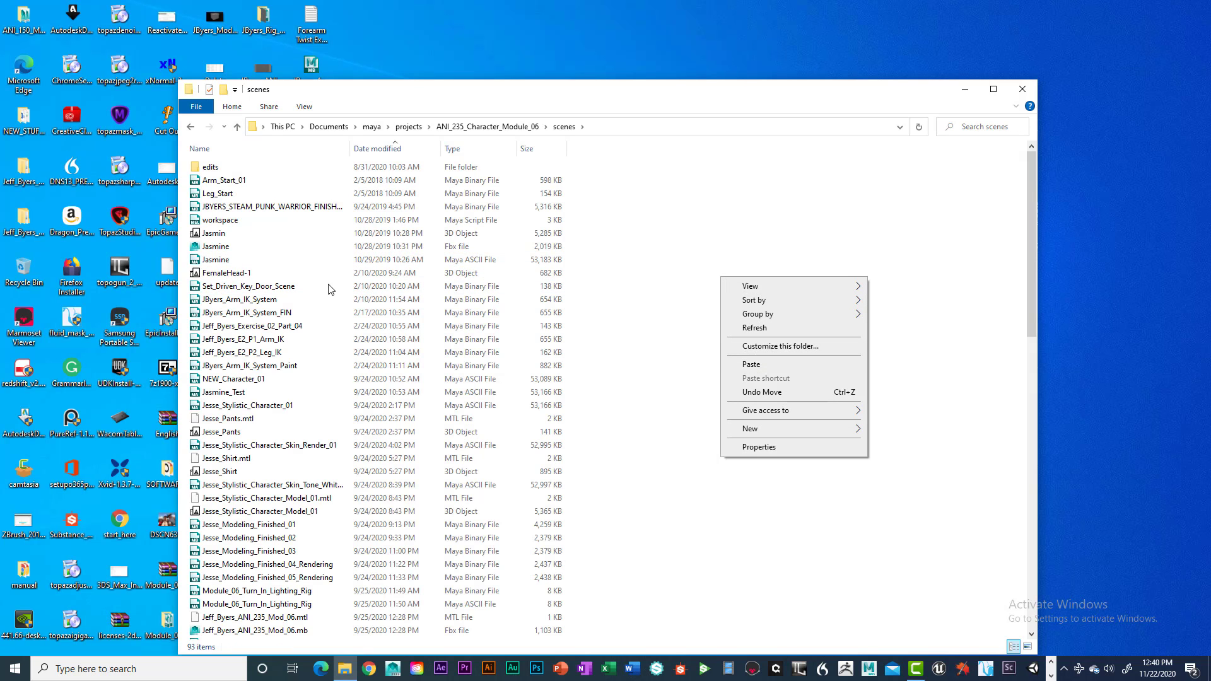
pyautogui.click(722, 194)
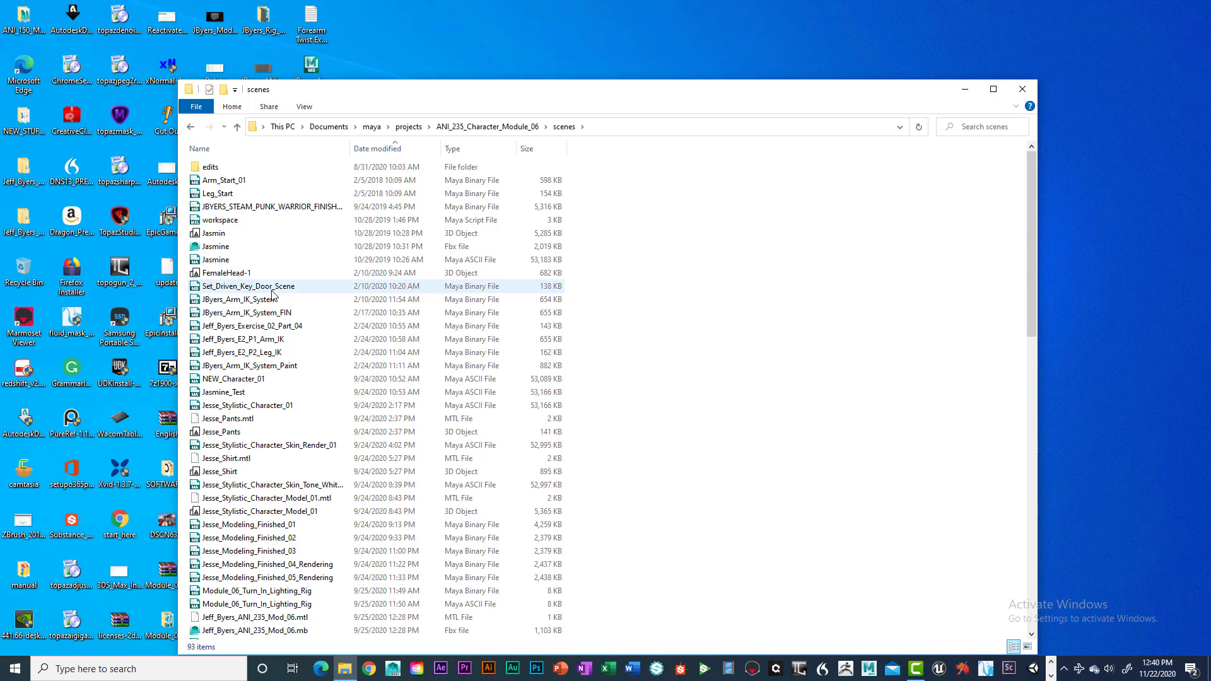
# Step: Close the scenes folder window and switch to the running Autodesk Maya session
pyautogui.click(1023, 90)
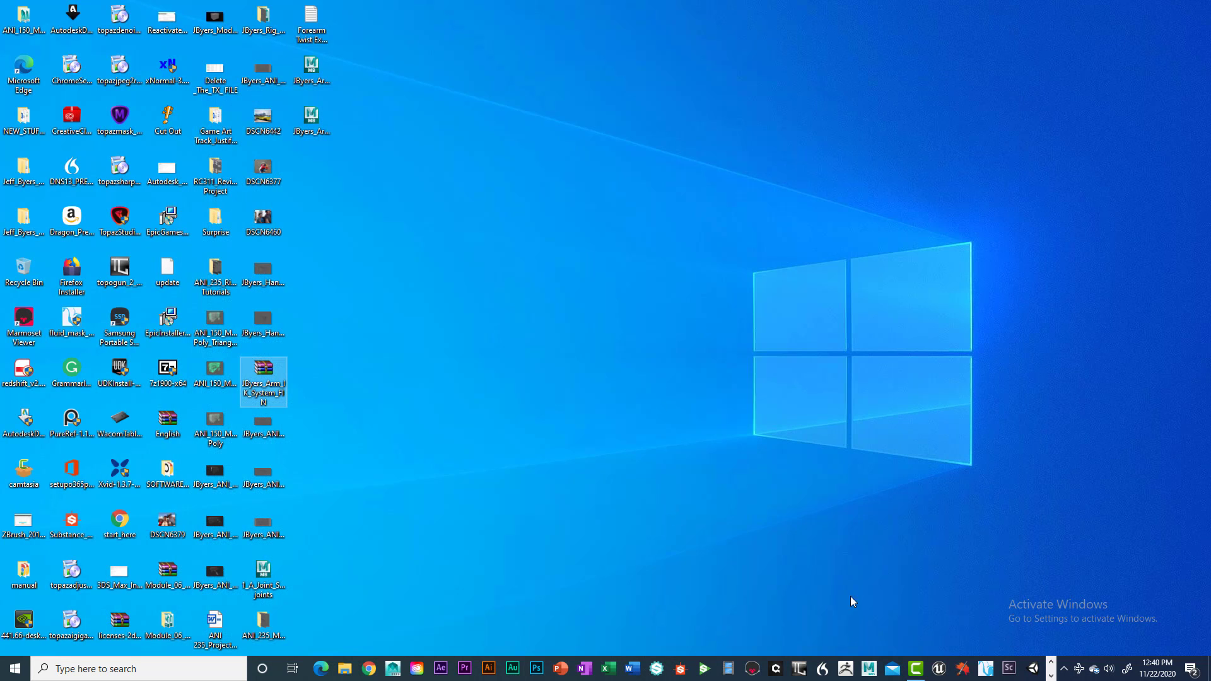
pyautogui.click(1050, 675)
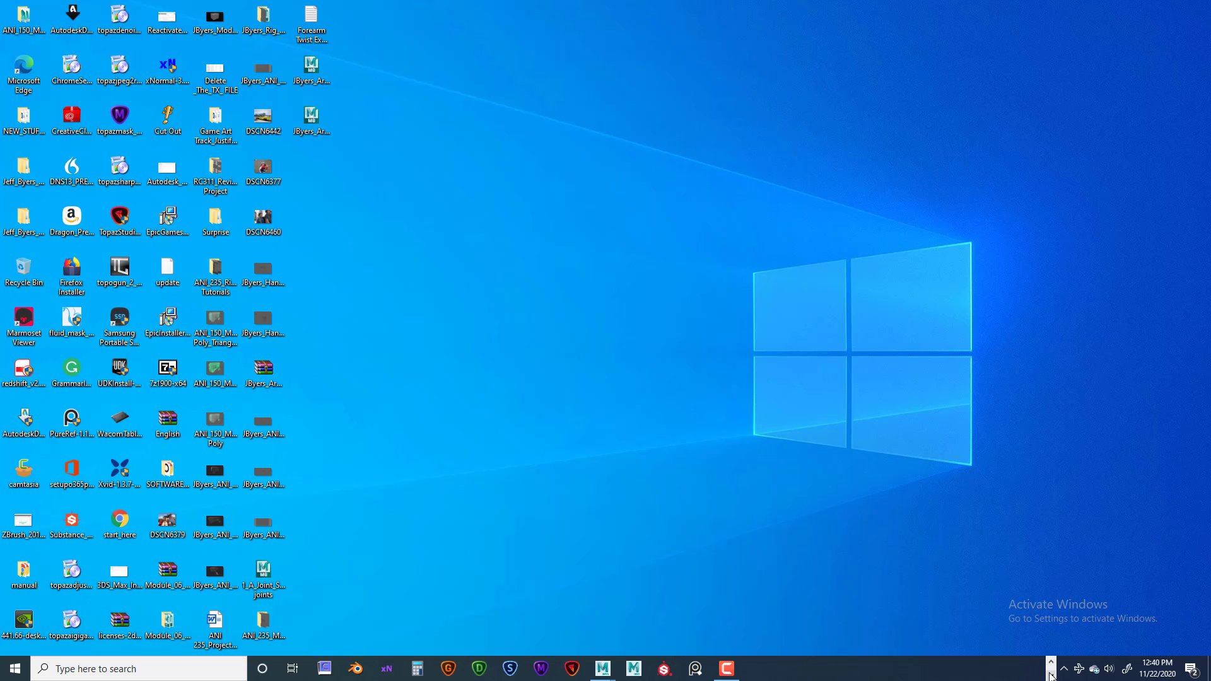
pyautogui.moveTo(609, 673)
pyautogui.click(656, 612)
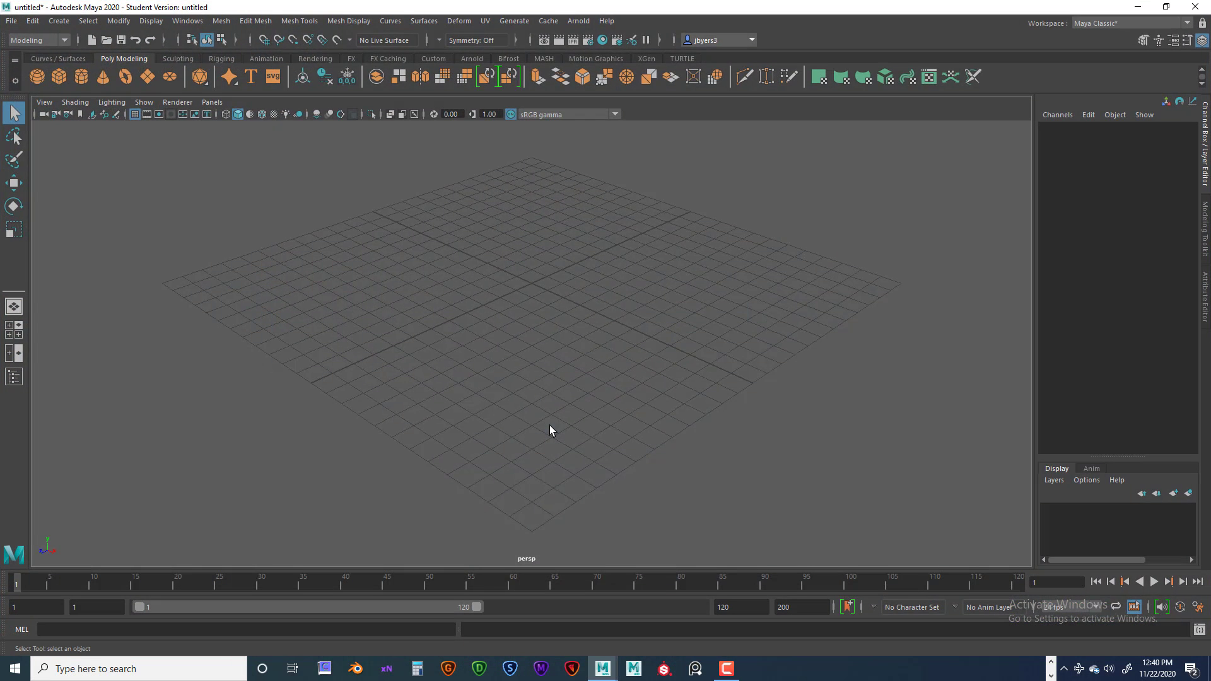
# Step: Start opening a scene and select the Arm_IK_System_FIN.mb file in the project's scenes folder
pyautogui.click(11, 20)
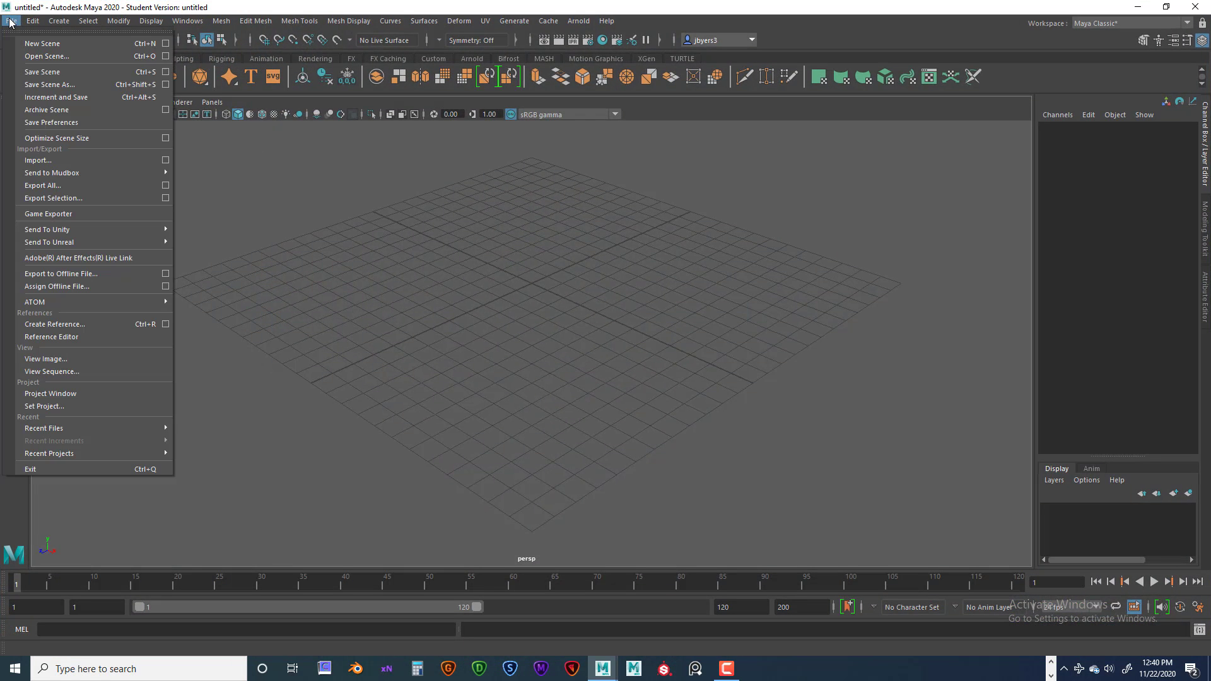
pyautogui.click(47, 56)
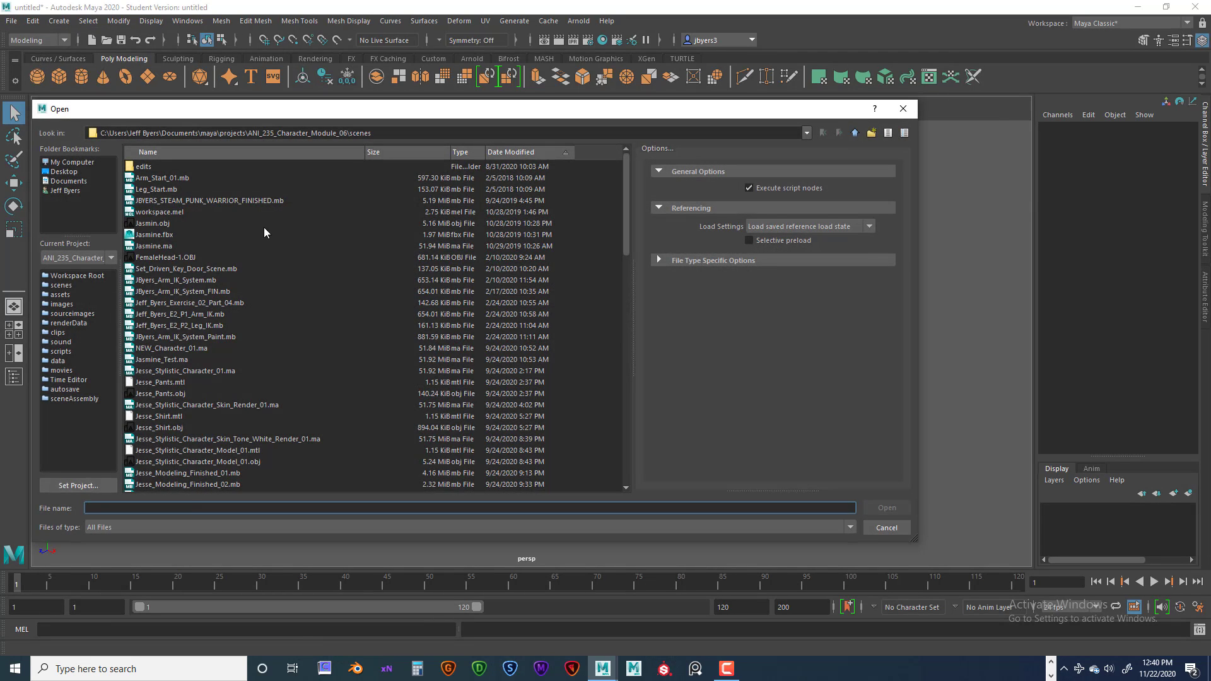
pyautogui.click(151, 292)
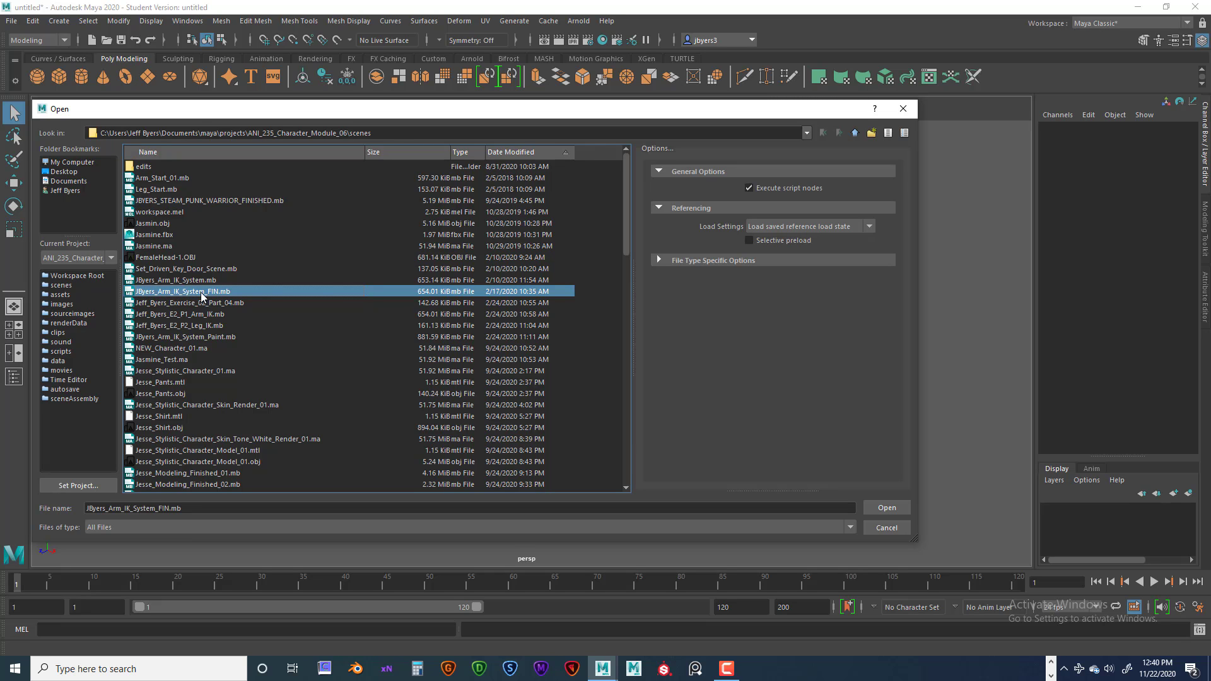
# Step: Compare the scene file list sorted by date modified and by name, ending with the date modified order
pyautogui.click(512, 152)
pyautogui.click(504, 155)
pyautogui.scroll(-5, 293, 308)
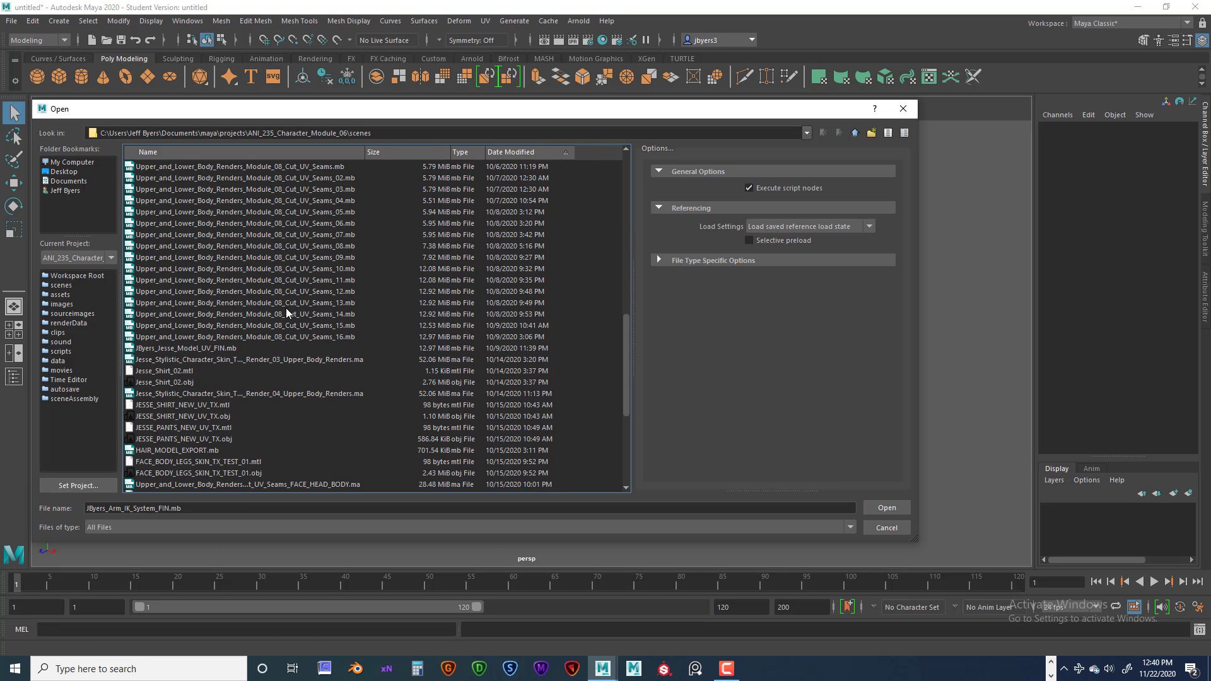
pyautogui.scroll(5, 273, 312)
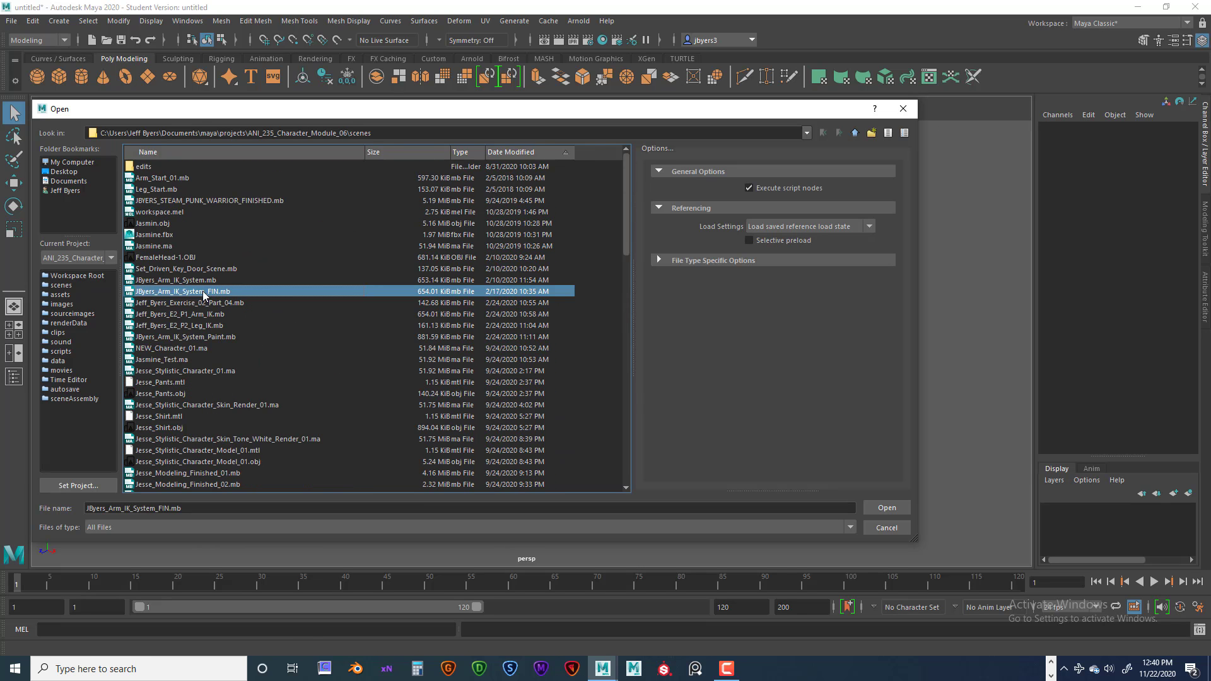
pyautogui.click(154, 153)
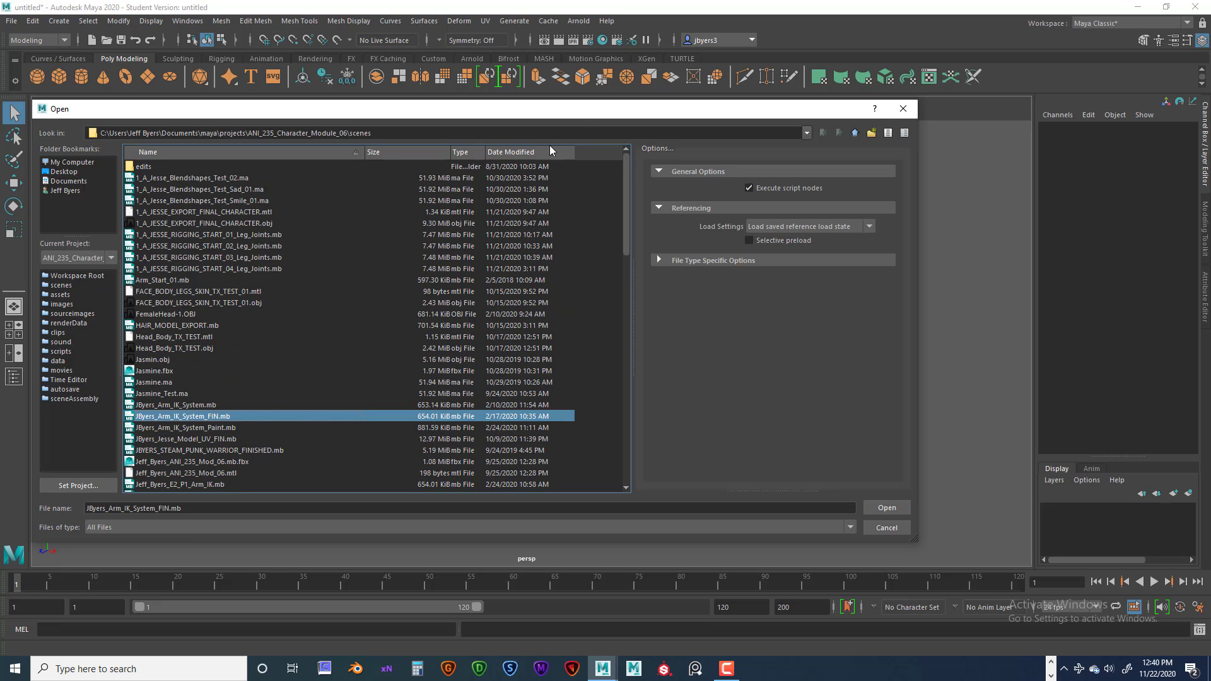
pyautogui.click(515, 152)
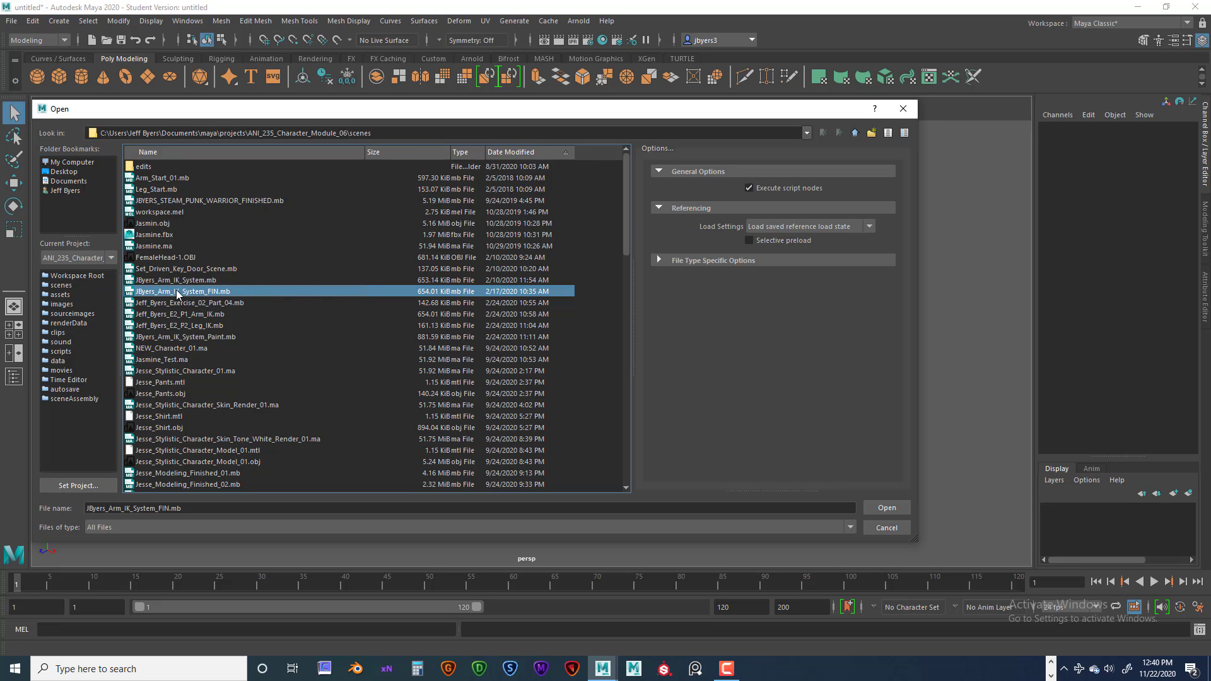
# Step: Open the selected Arm_IK_System_FIN.mb scene containing the arm rig
pyautogui.click(900, 506)
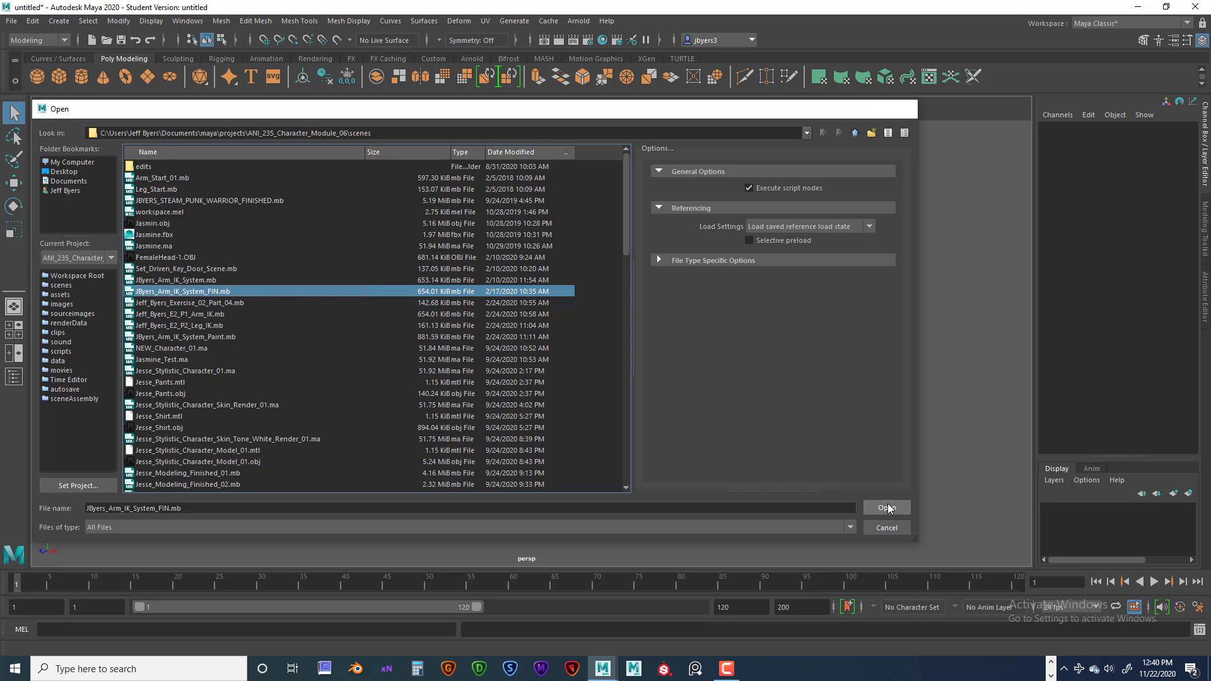
pyautogui.click(605, 339)
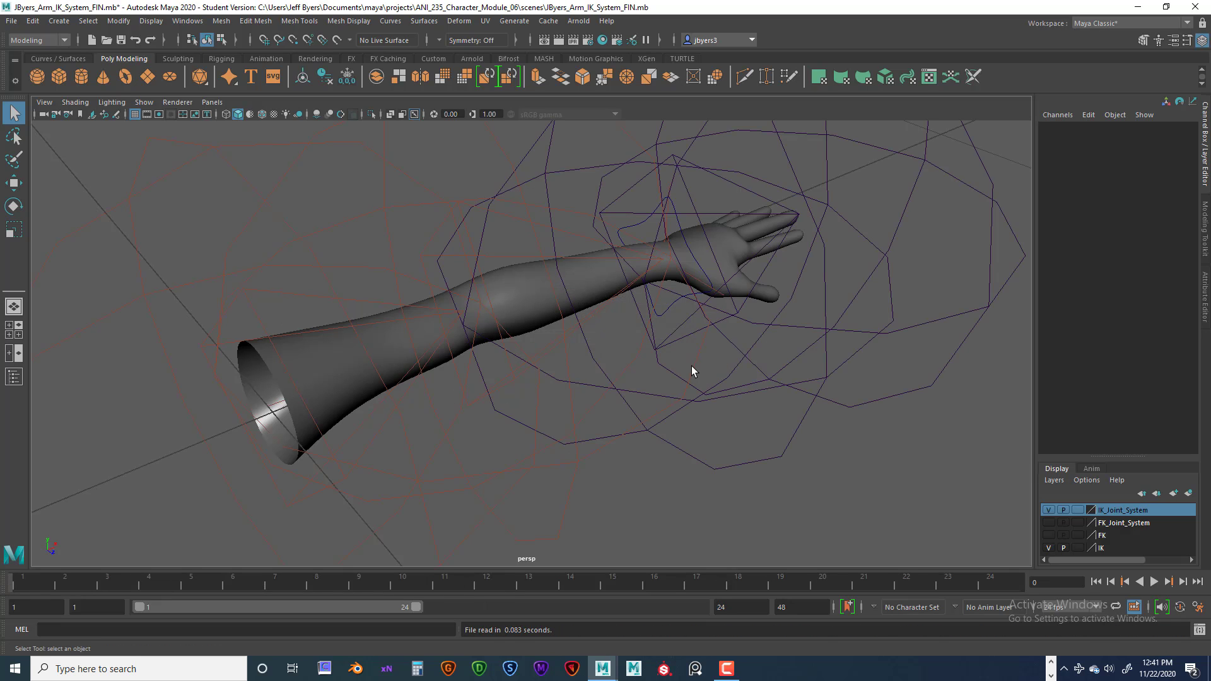
pyautogui.scroll(-2, 689, 370)
pyautogui.scroll(2, 537, 341)
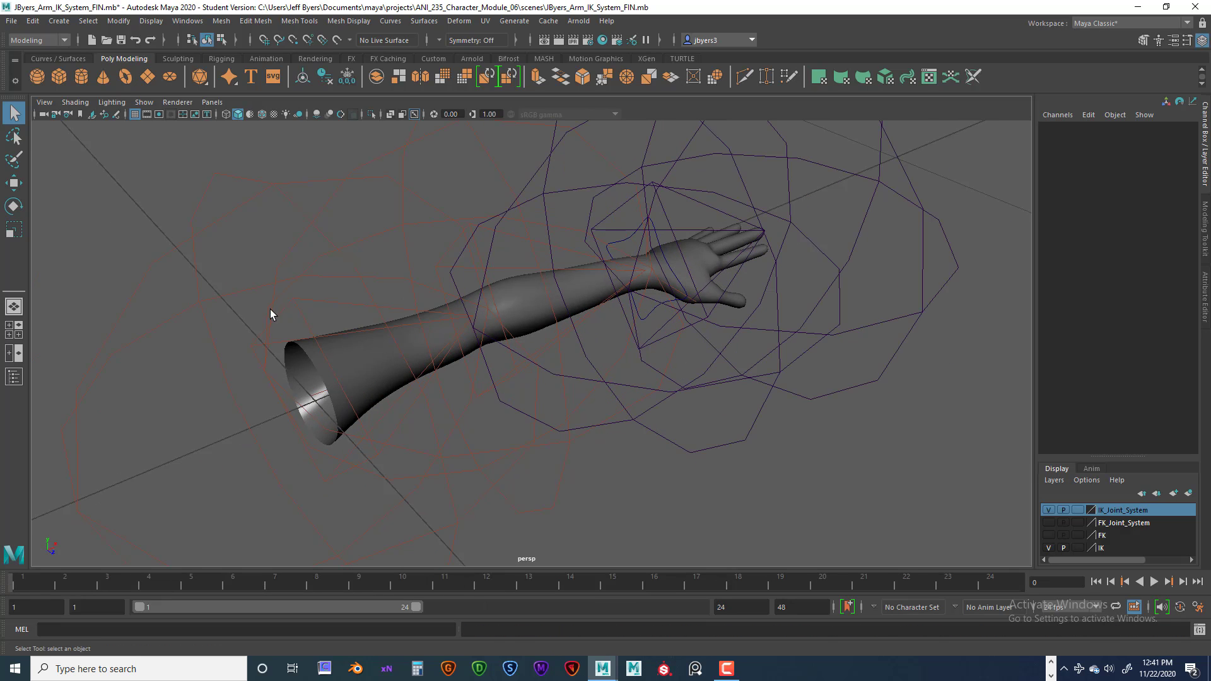
pyautogui.scroll(-3, 583, 323)
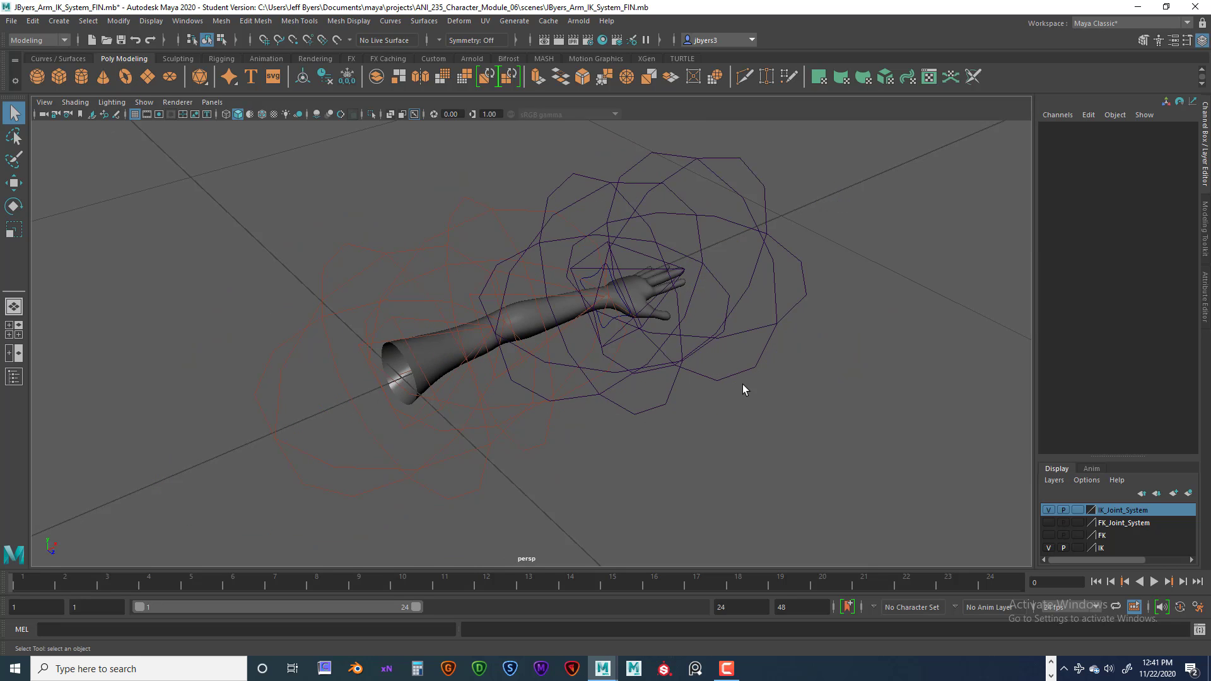
pyautogui.moveTo(808, 423)
pyautogui.keyDown('alt'); pyautogui.mouseDown()
pyautogui.moveTo(811, 410)
pyautogui.moveTo(784, 425)
pyautogui.mouseUp(); pyautogui.keyUp('alt')
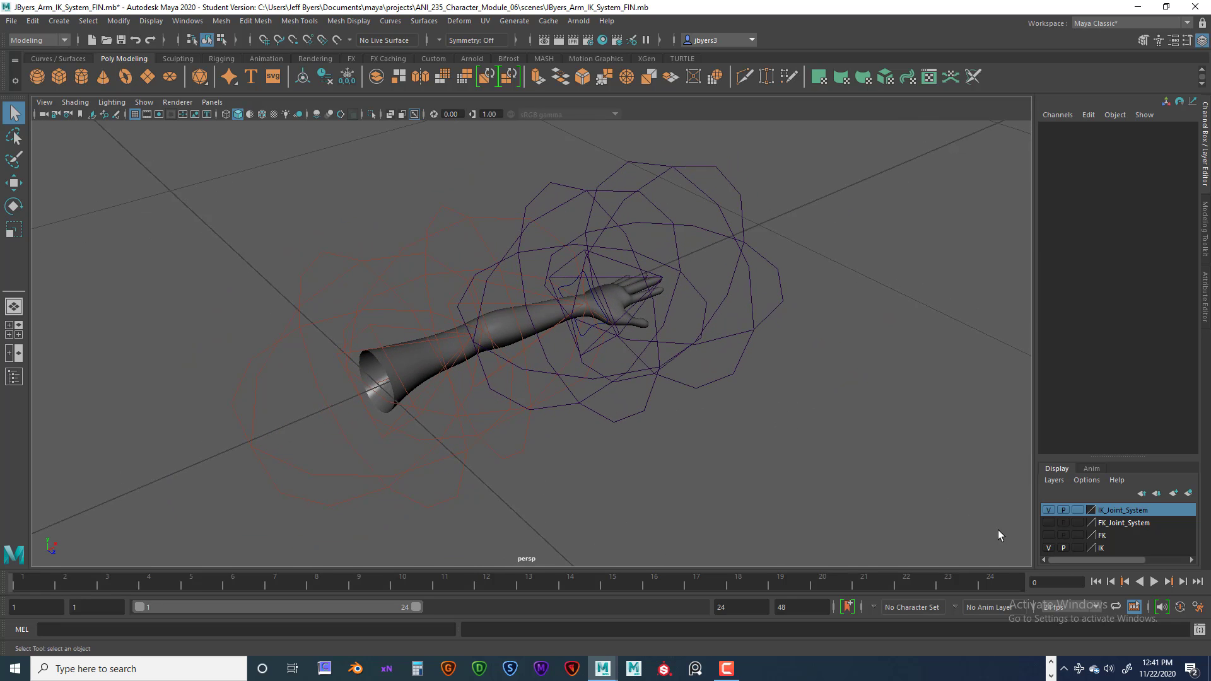
# Step: Set the joint size to 0.03 in the Kinematics display preferences and save the preferences
pyautogui.click(1199, 607)
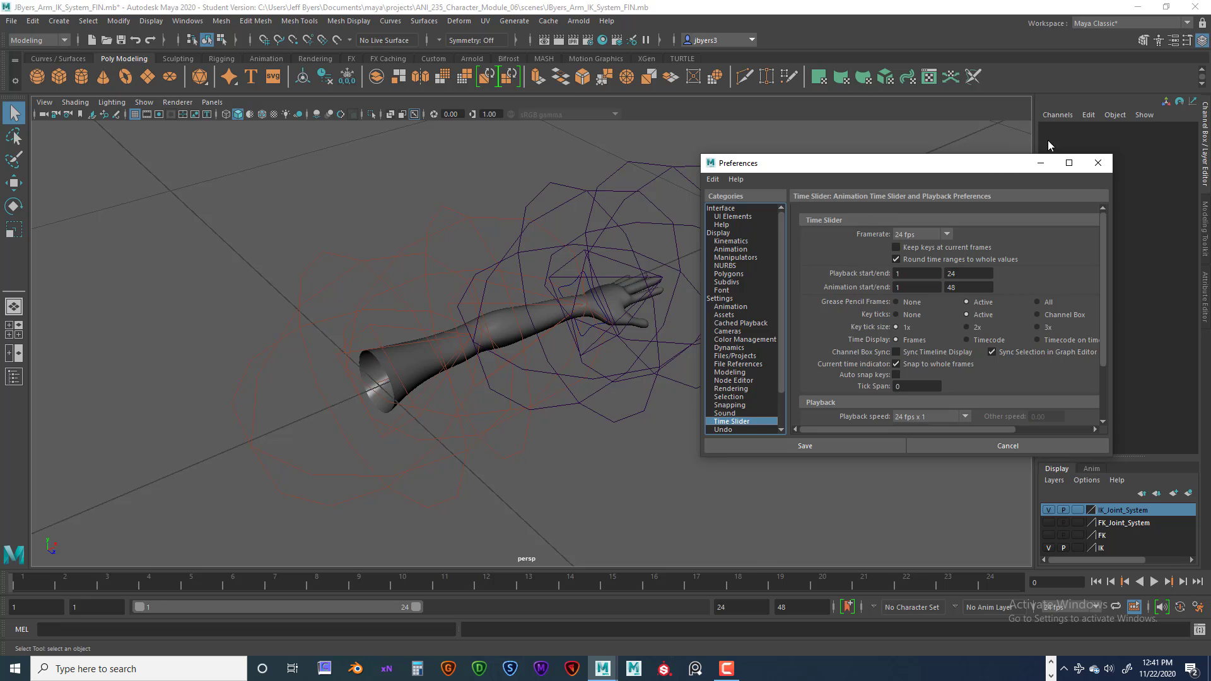
pyautogui.click(1097, 162)
pyautogui.click(187, 21)
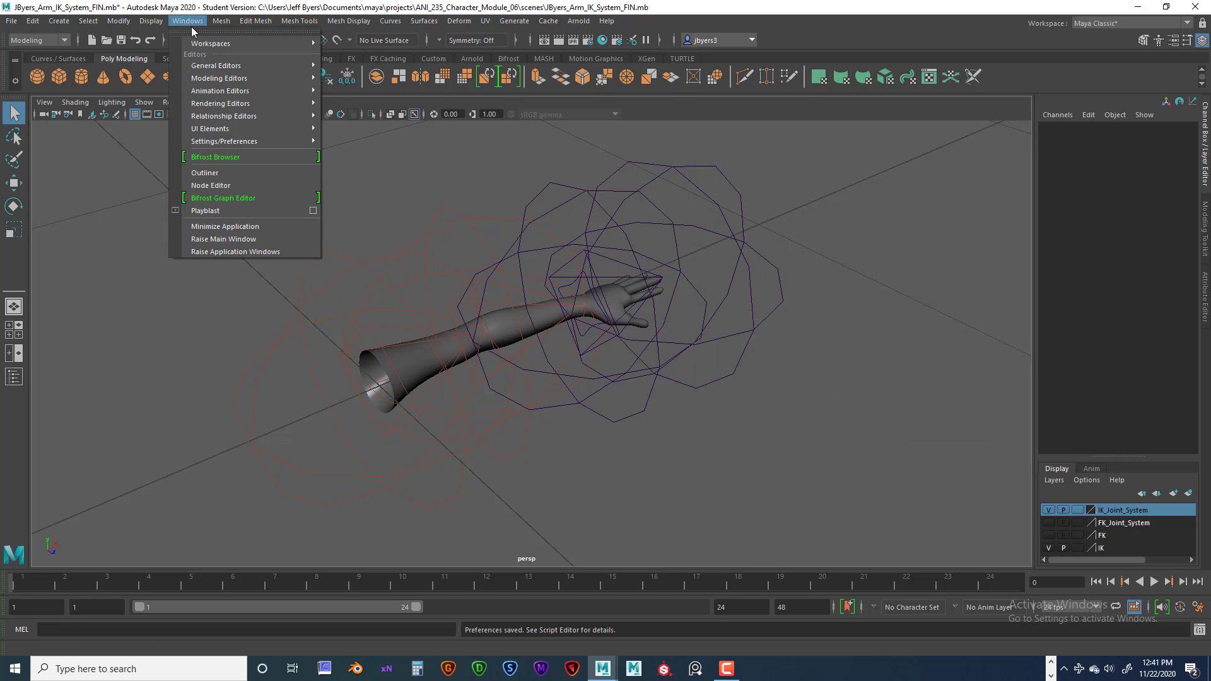
pyautogui.moveTo(230, 141)
pyautogui.click(376, 155)
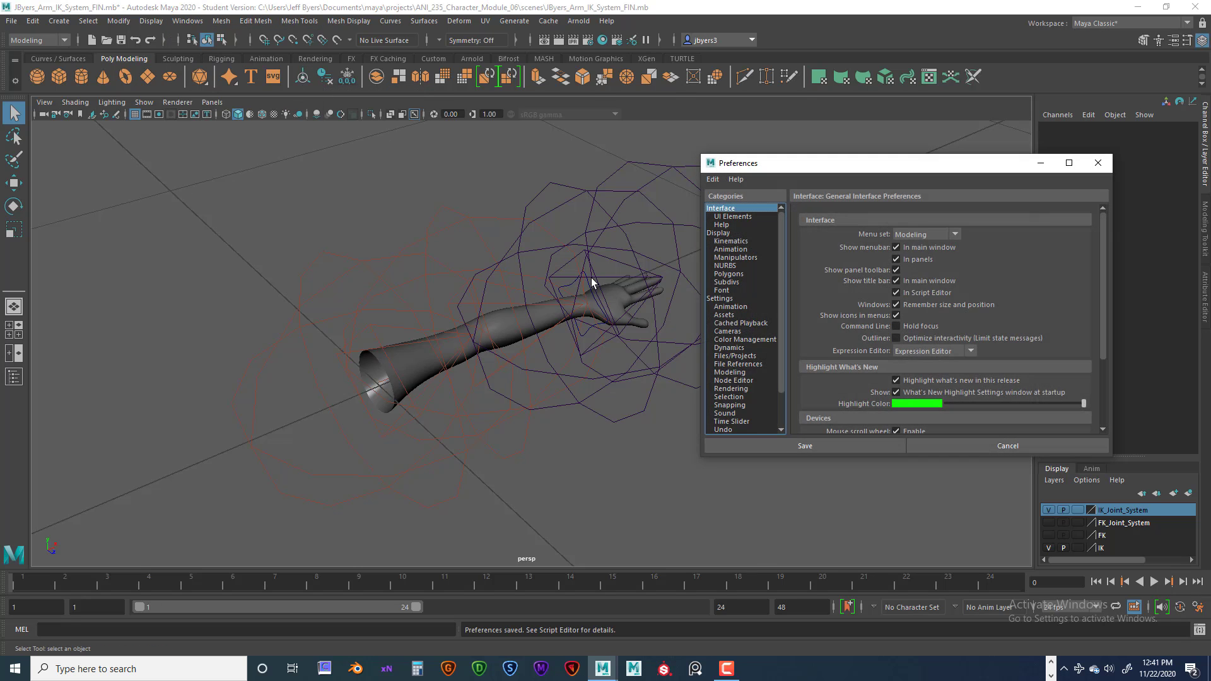
pyautogui.moveTo(864, 169); pyautogui.dragTo(709, 161)
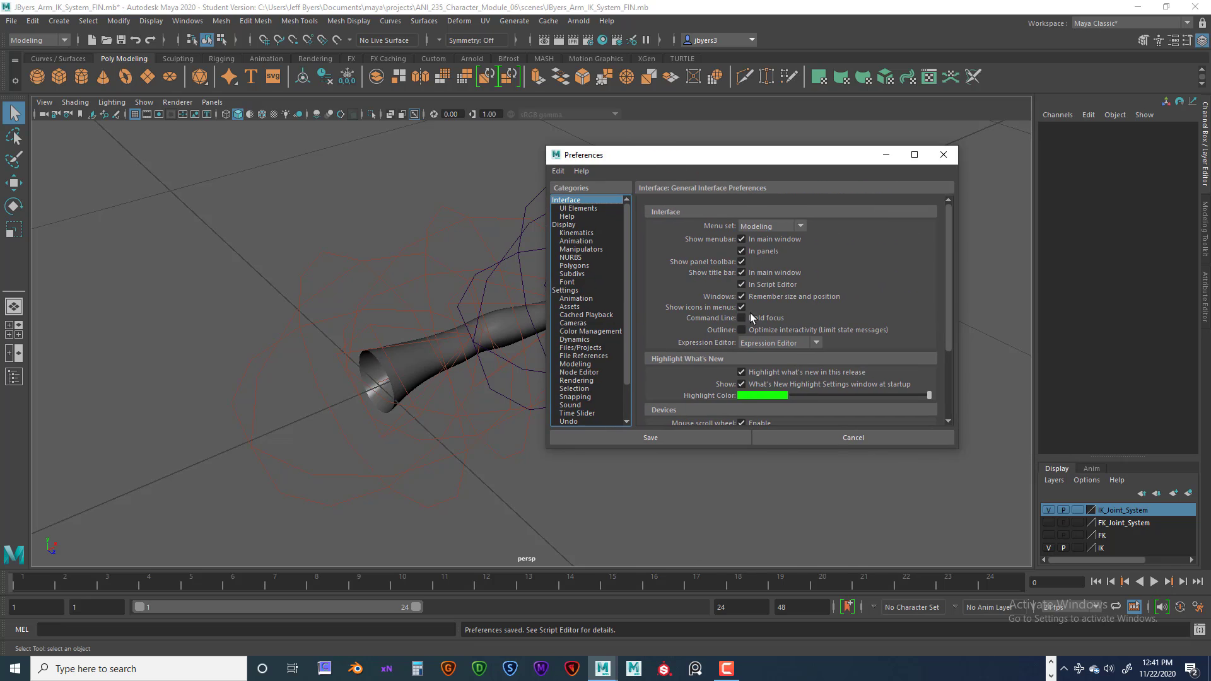
pyautogui.click(602, 233)
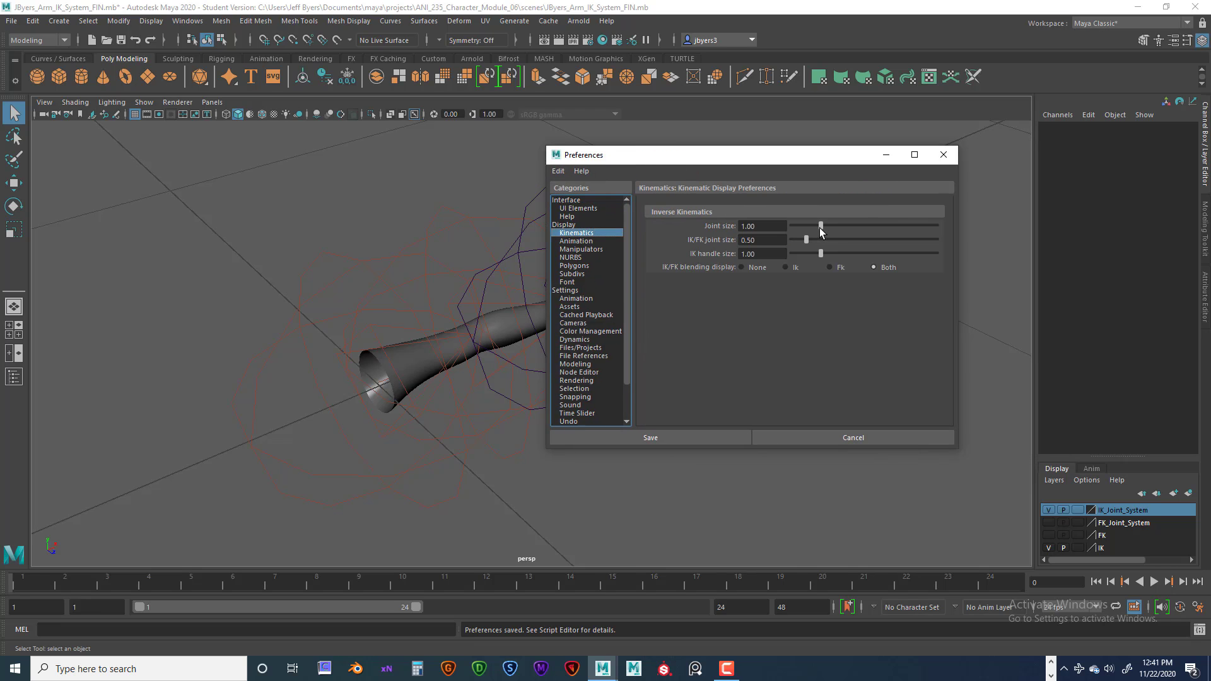
pyautogui.moveTo(820, 227); pyautogui.dragTo(804, 228)
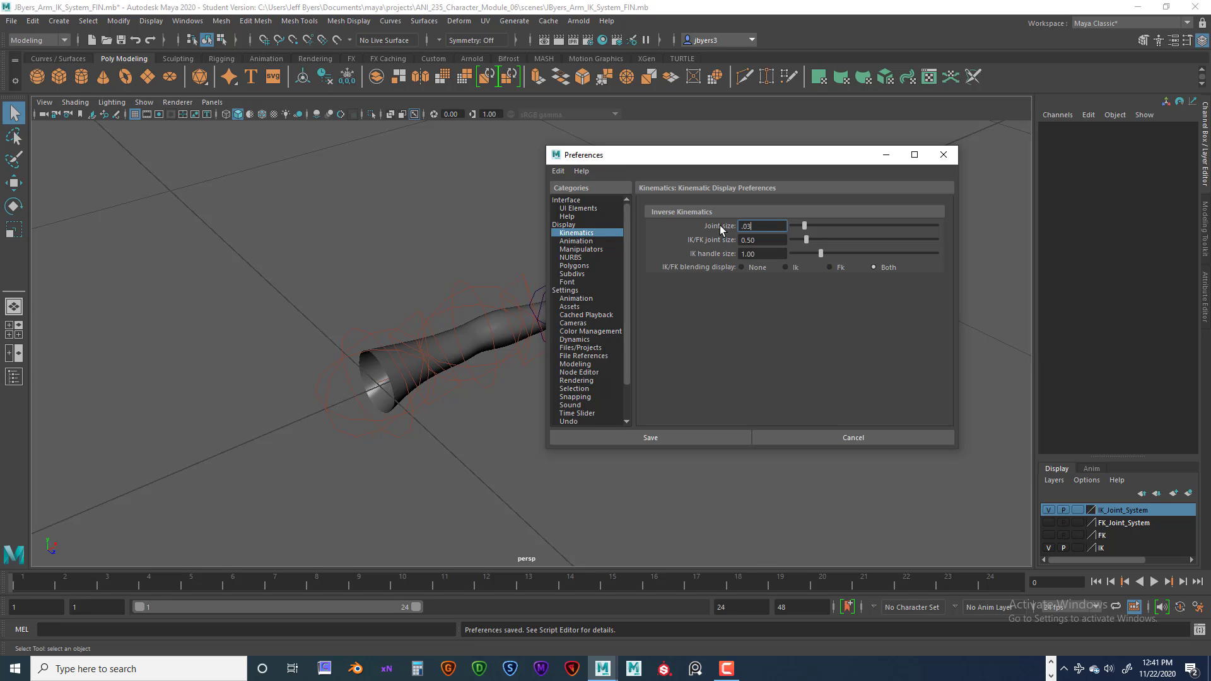
pyautogui.press('Return')
pyautogui.moveTo(763, 159); pyautogui.dragTo(909, 134)
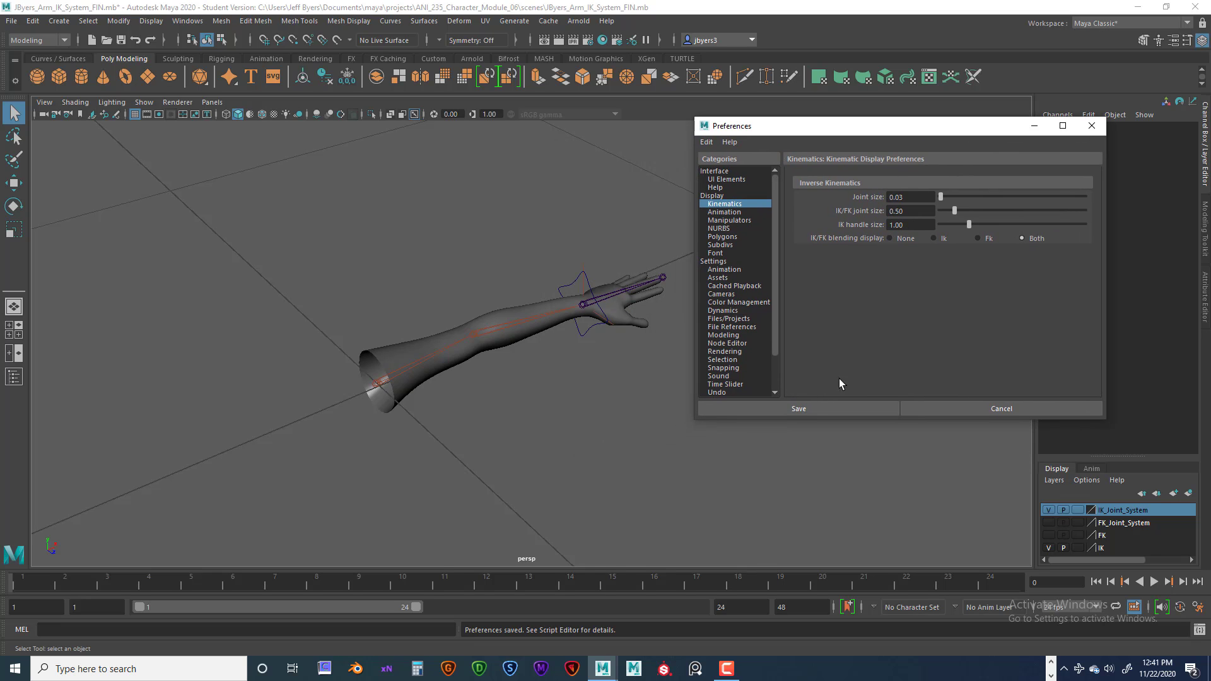
pyautogui.click(804, 409)
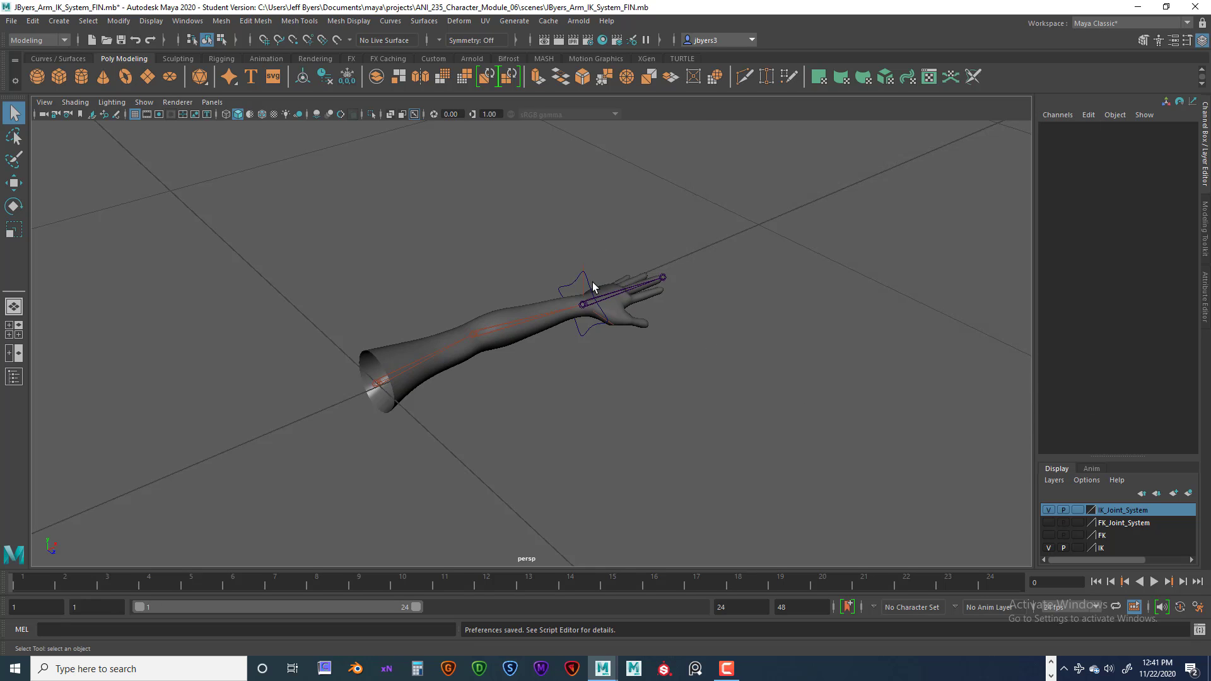
# Step: Test the IK chain by moving the L_Wrist_ctrl control toward the elbow twice, undoing each move
pyautogui.click(589, 287)
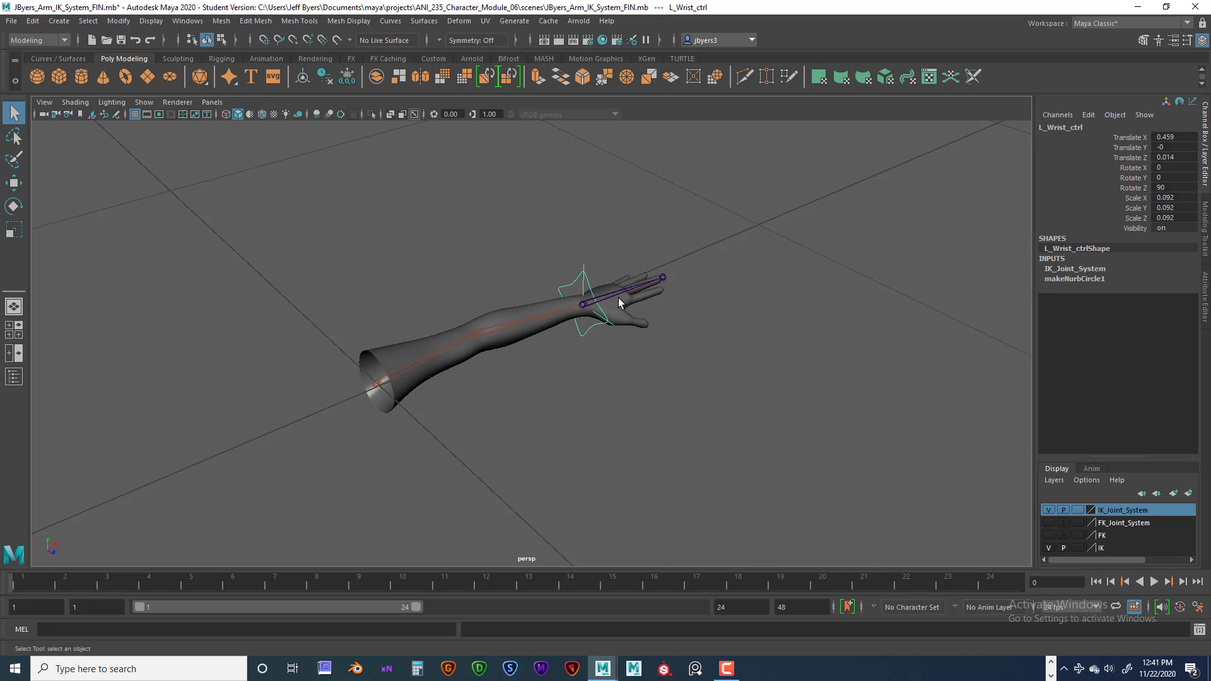
pyautogui.press('w')
pyautogui.moveTo(533, 323); pyautogui.dragTo(473, 351)
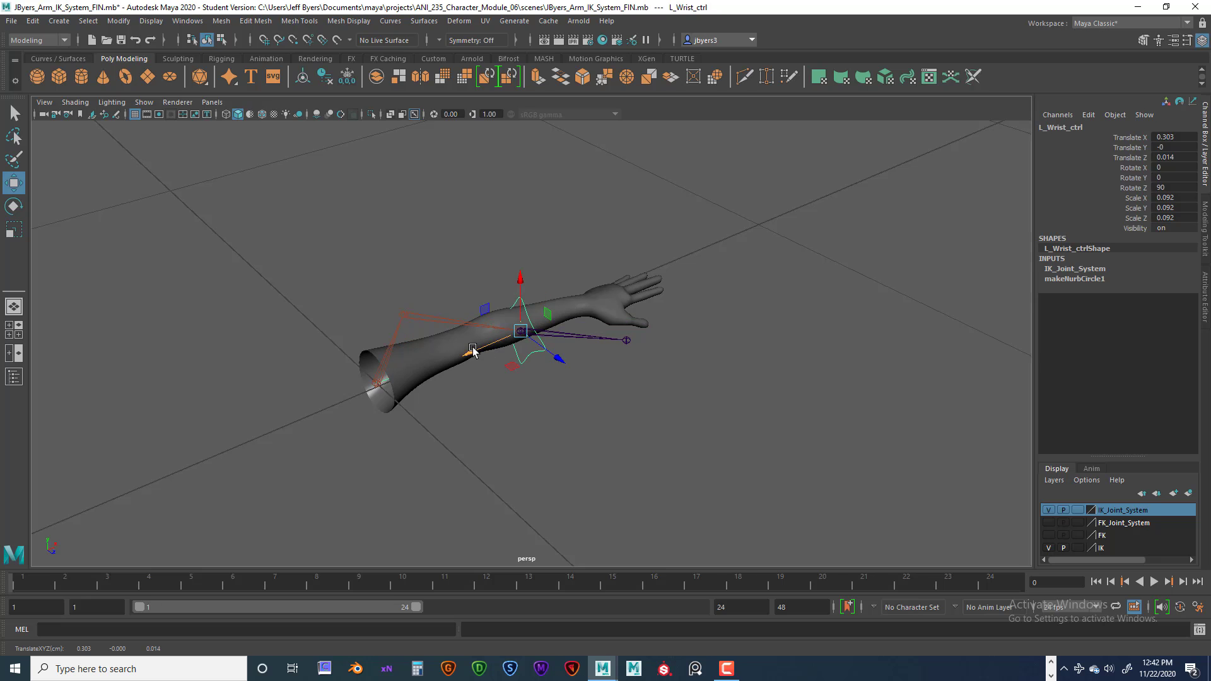
pyautogui.hotkey('ctrl', 'z')
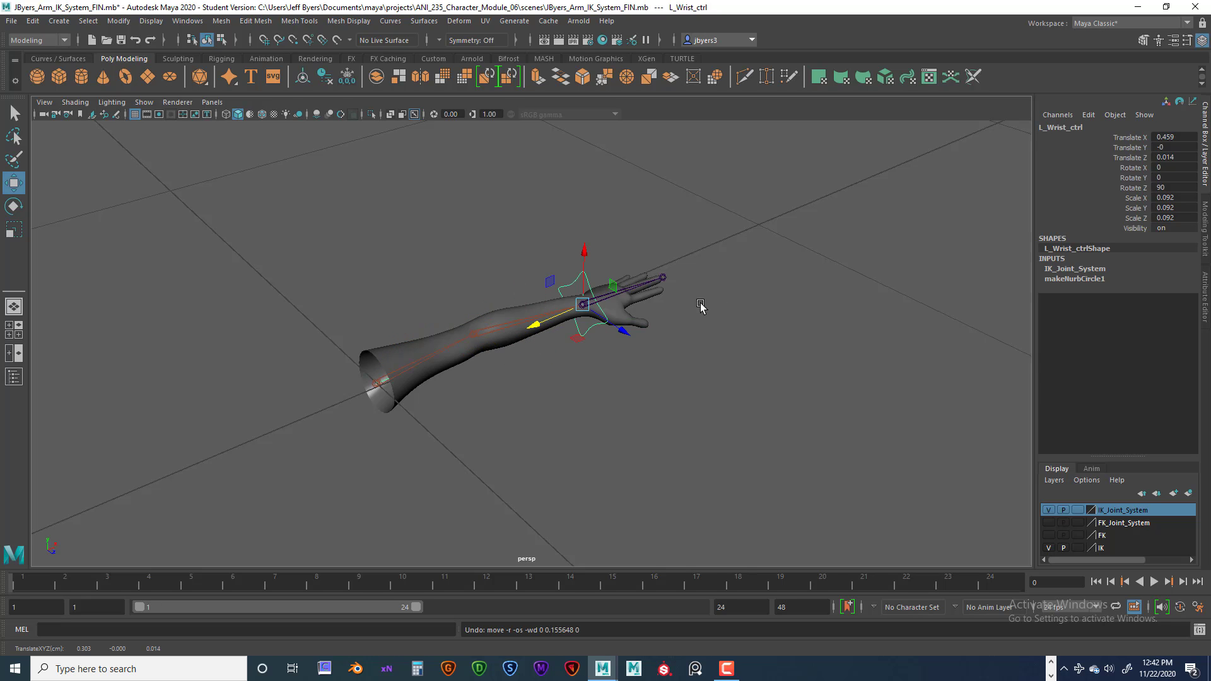
pyautogui.keyDown('alt'); pyautogui.moveTo(734, 334); pyautogui.dragTo(686, 326); pyautogui.keyUp('alt')
pyautogui.moveTo(542, 324); pyautogui.dragTo(511, 330)
pyautogui.hotkey('ctrl', 'z')
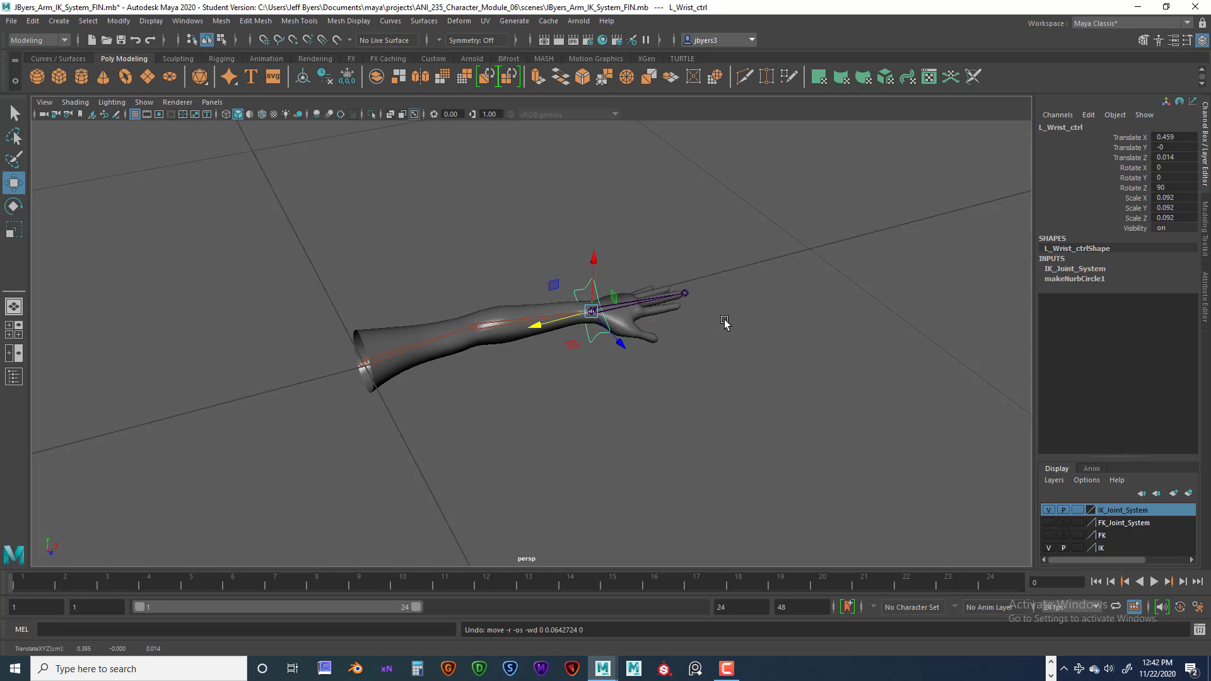
# Step: Select the arm mesh, try moving it along its length toward the shoulder, and undo the move
pyautogui.keyDown('alt'); pyautogui.moveTo(724, 324); pyautogui.dragTo(415, 339); pyautogui.keyUp('alt')
pyautogui.click(415, 339)
pyautogui.keyDown('alt'); pyautogui.moveTo(652, 360); pyautogui.dragTo(603, 364); pyautogui.keyUp('alt')
pyautogui.click(700, 327)
pyautogui.click(503, 311)
pyautogui.click(628, 376)
pyautogui.click(576, 289)
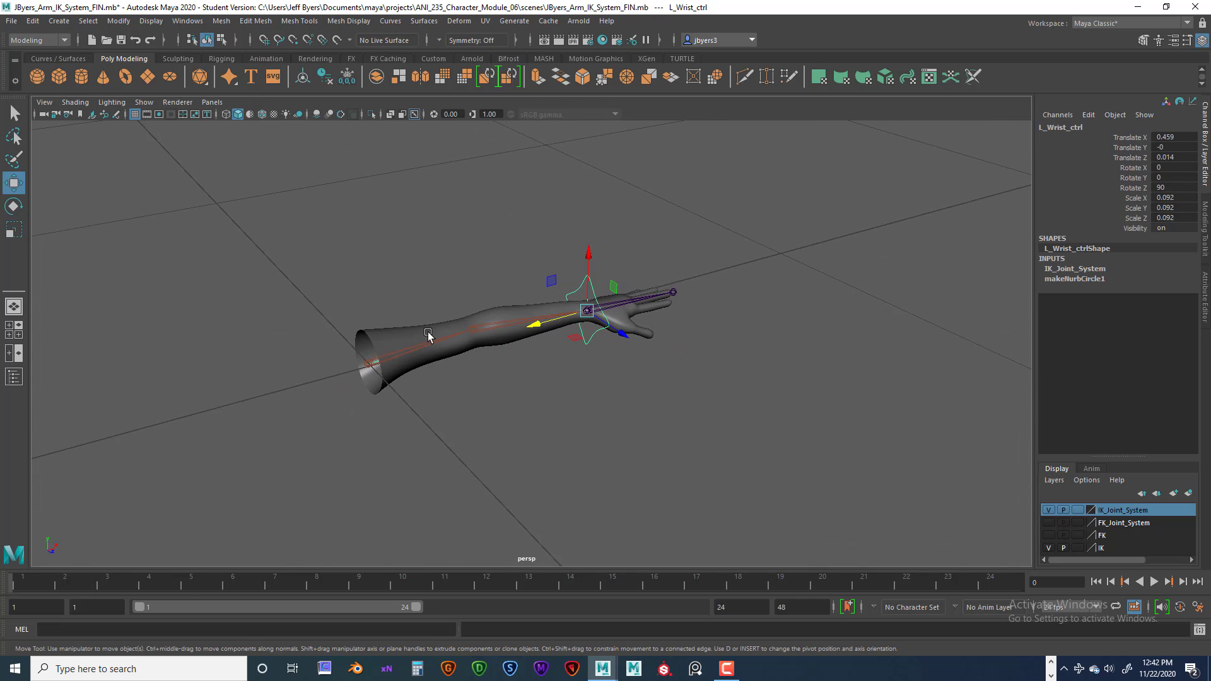
pyautogui.click(428, 336)
pyautogui.keyDown('alt'); pyautogui.moveTo(527, 363); pyautogui.dragTo(500, 357); pyautogui.keyUp('alt')
pyautogui.moveTo(585, 311); pyautogui.dragTo(522, 324)
pyautogui.hotkey('ctrl', 'z')
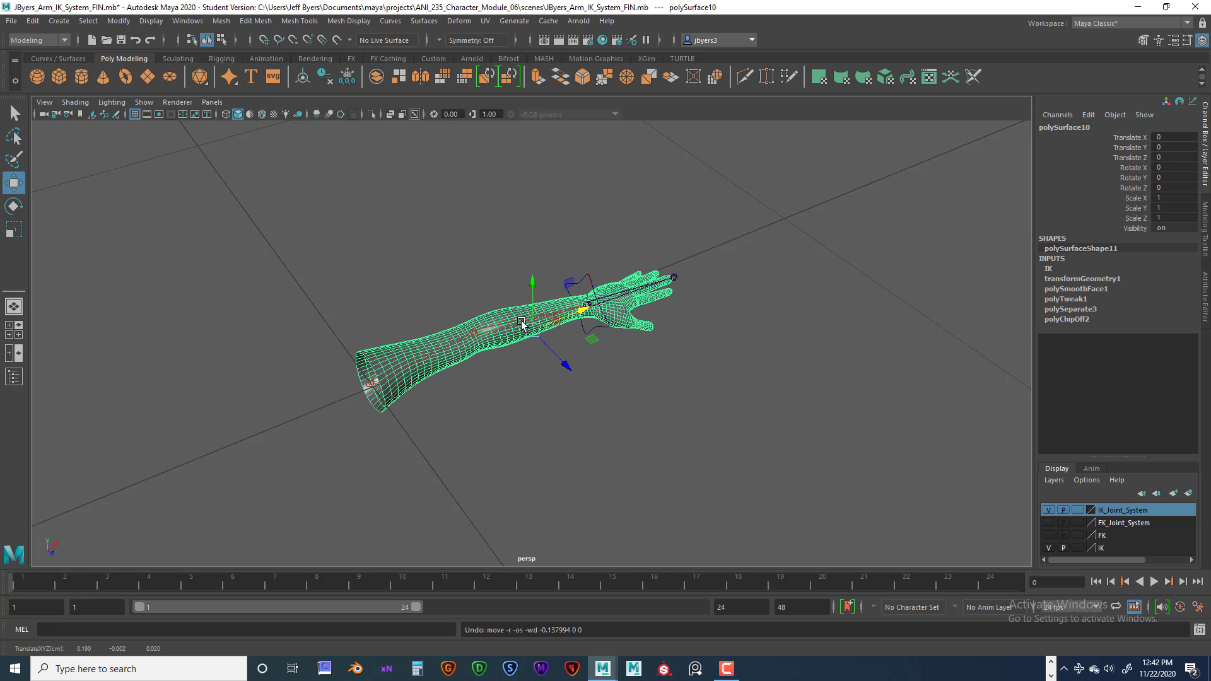
# Step: Move the wrist control toward the elbow to see whether the mesh follows the joints, undo the move, and clear the selection
pyautogui.click(667, 347)
pyautogui.click(570, 287)
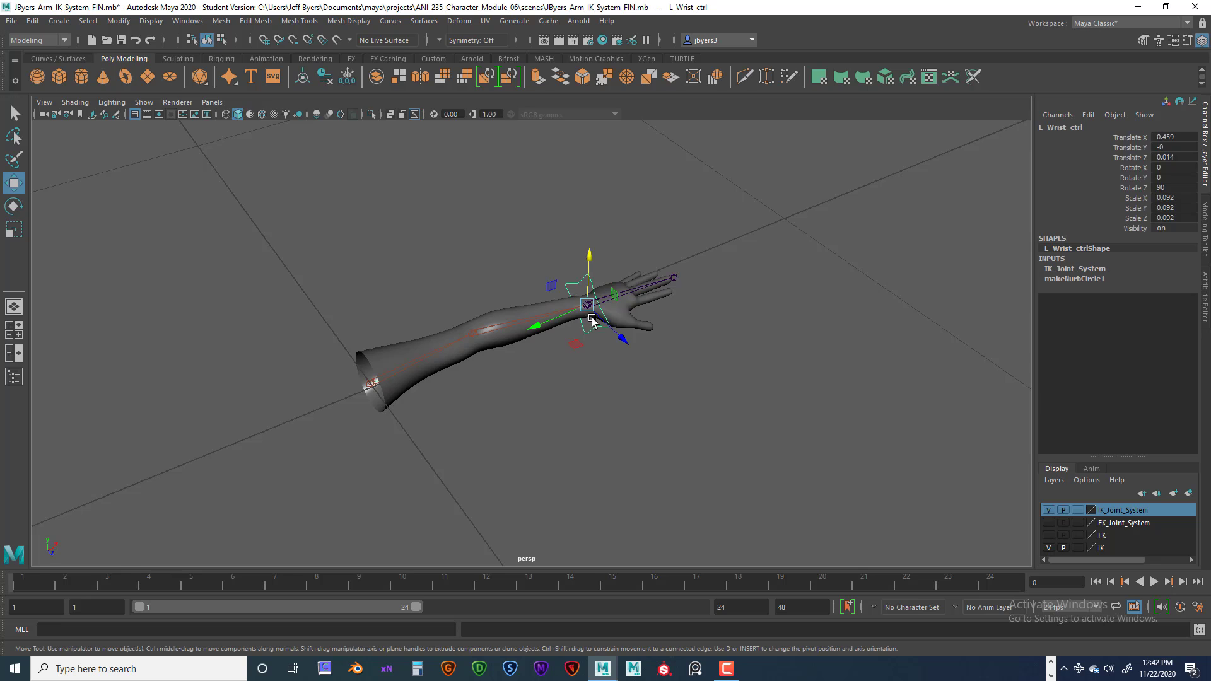
pyautogui.moveTo(547, 333); pyautogui.dragTo(515, 330)
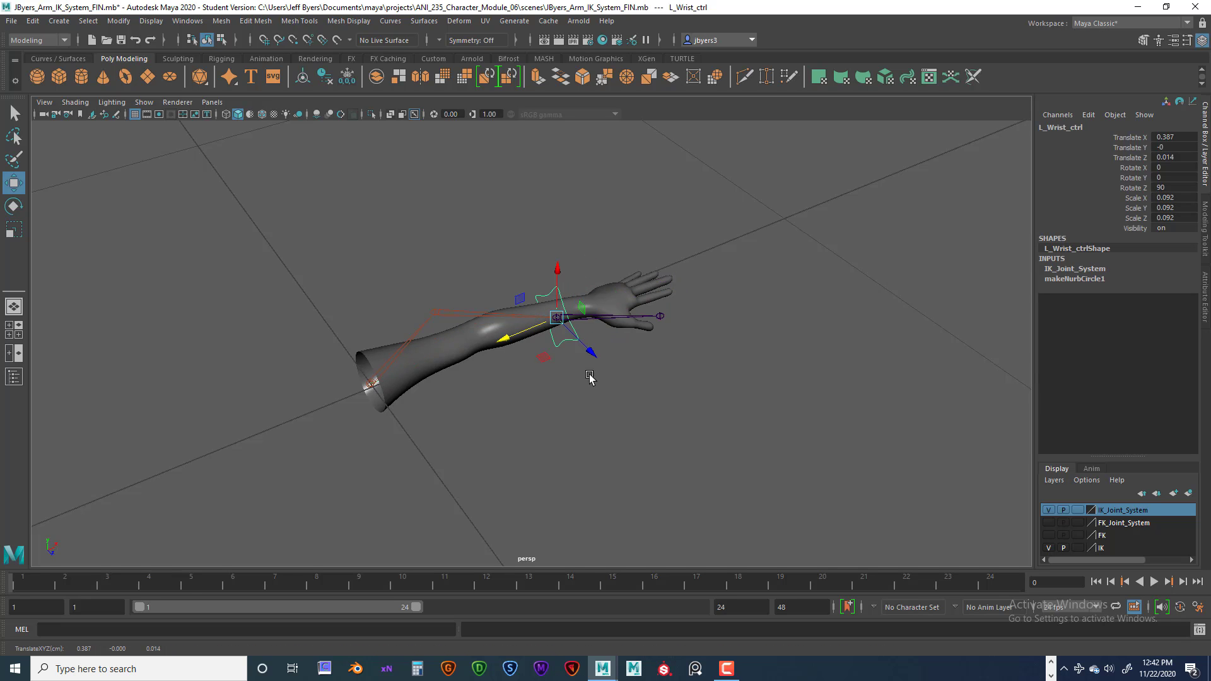
pyautogui.hotkey('ctrl', 'z')
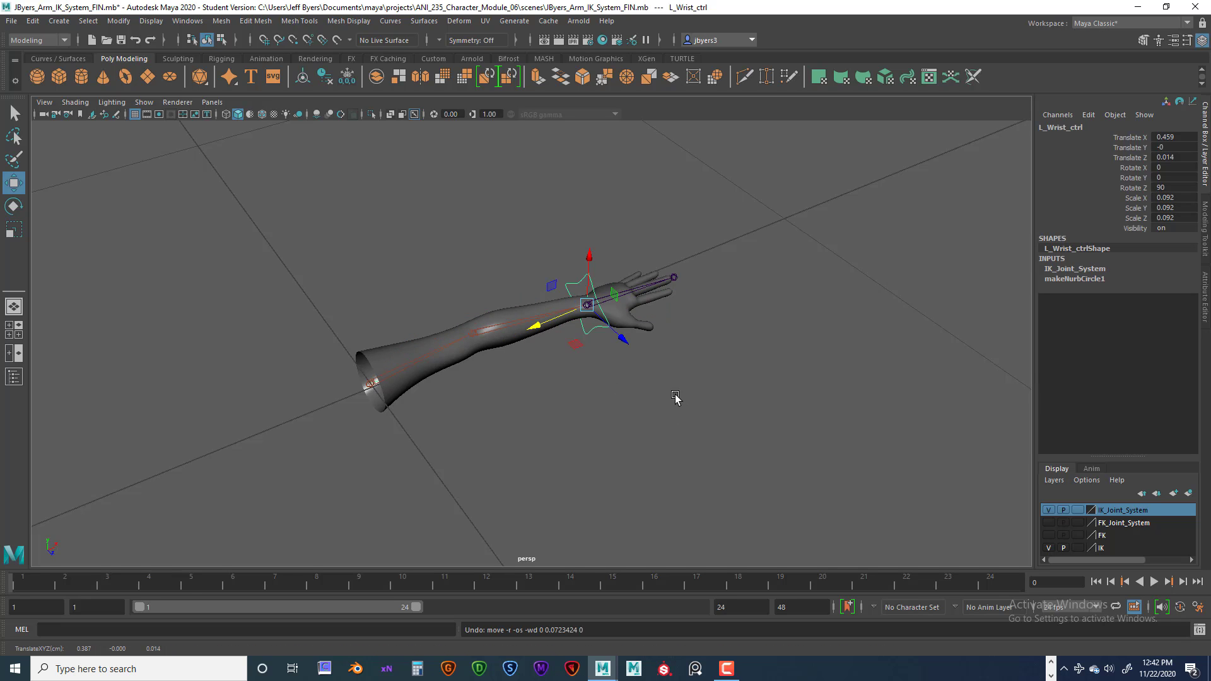
pyautogui.keyDown('alt'); pyautogui.moveTo(675, 400); pyautogui.dragTo(639, 370); pyautogui.keyUp('alt')
pyautogui.click(681, 365)
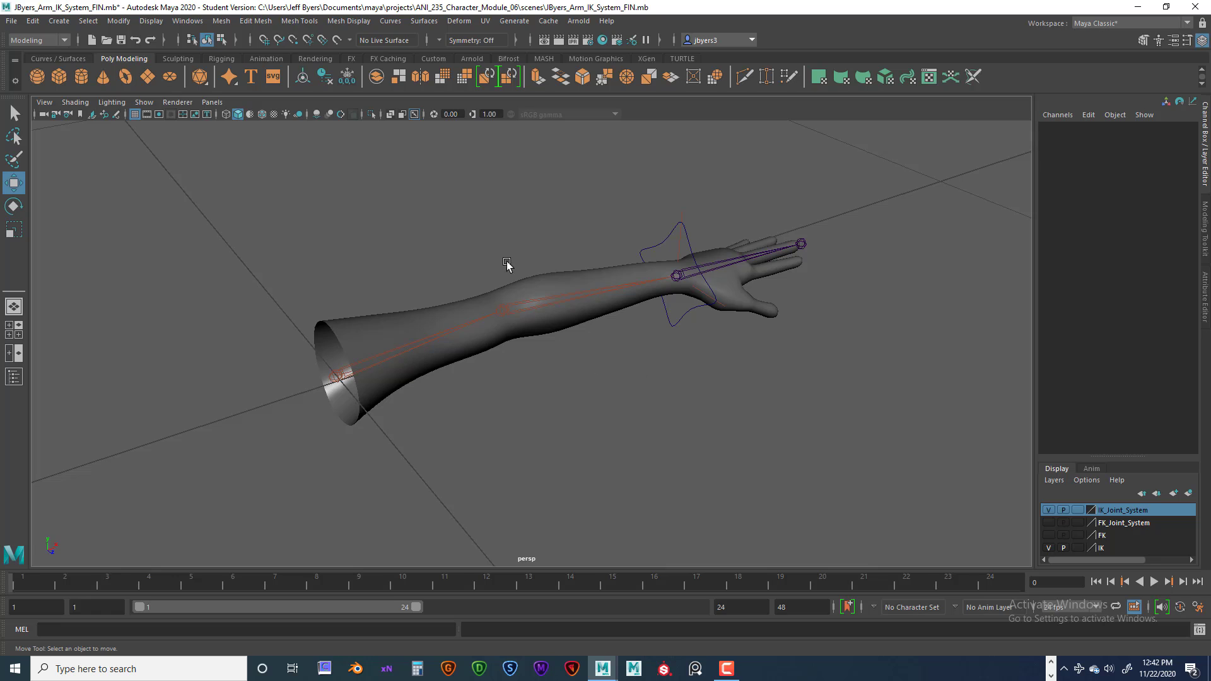
# Step: Select the shoulder joint at the root of the arm chain and add the arm mesh to the selection
pyautogui.click(335, 376)
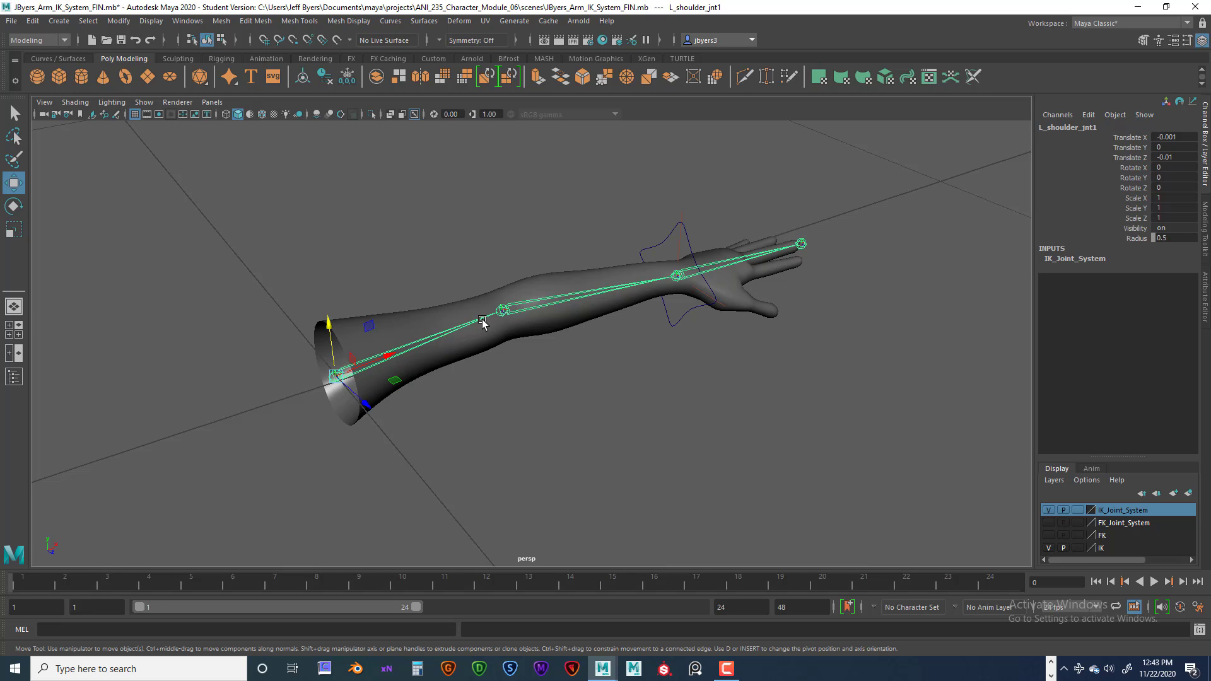
pyautogui.click(439, 318)
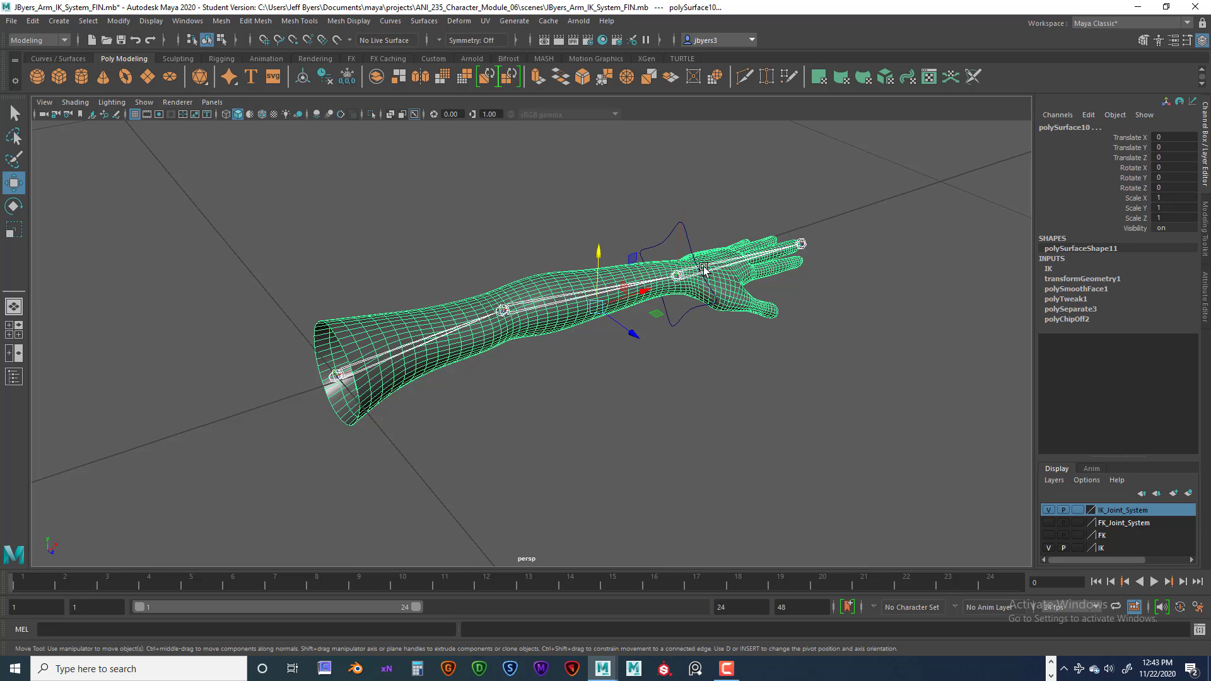
pyautogui.click(616, 416)
pyautogui.click(338, 377)
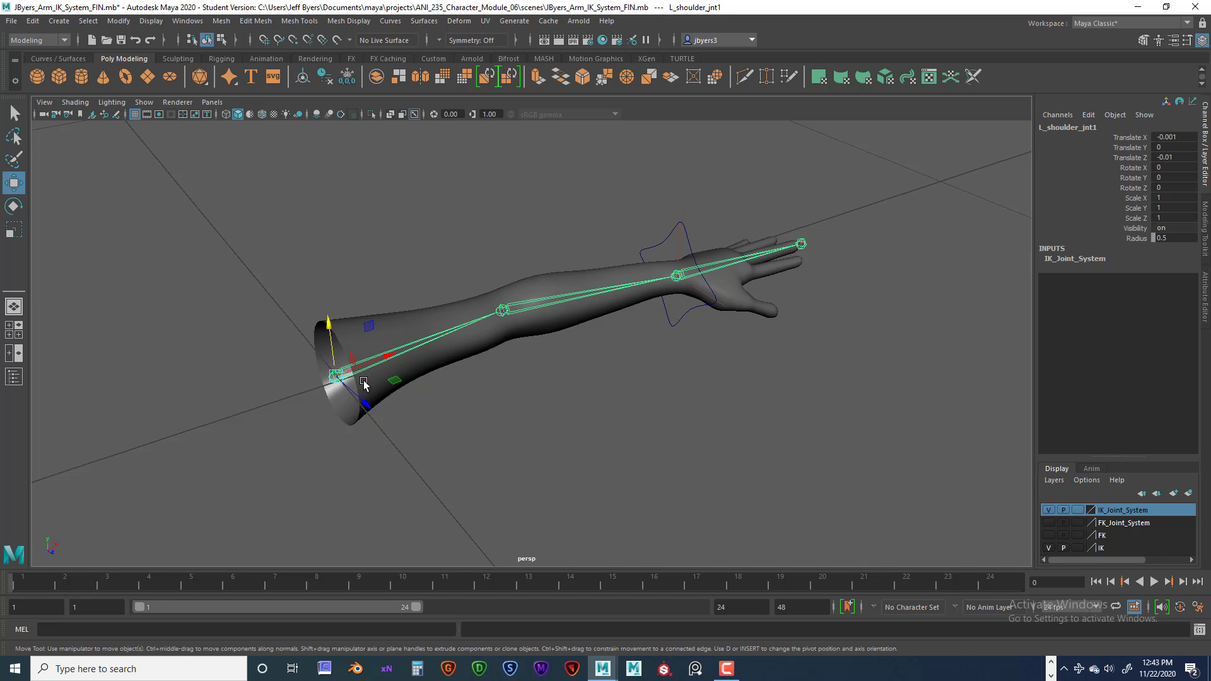
pyautogui.click(424, 319)
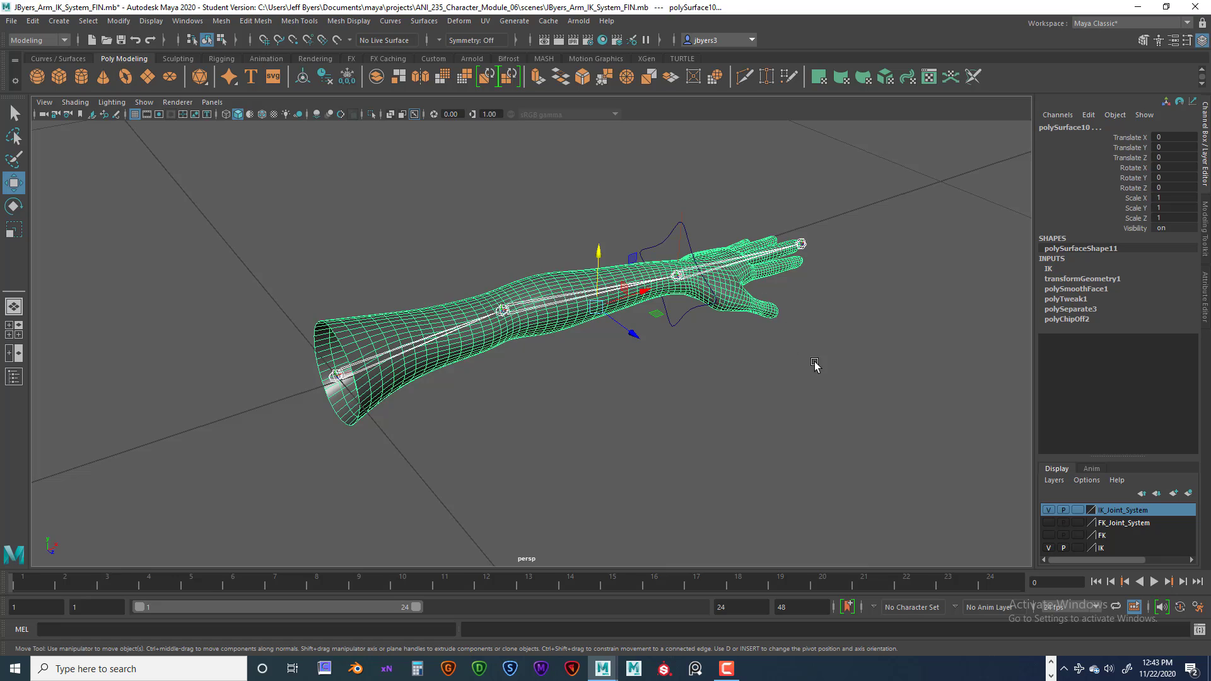
pyautogui.keyDown('alt'); pyautogui.moveTo(814, 365); pyautogui.dragTo(686, 369); pyautogui.keyUp('alt')
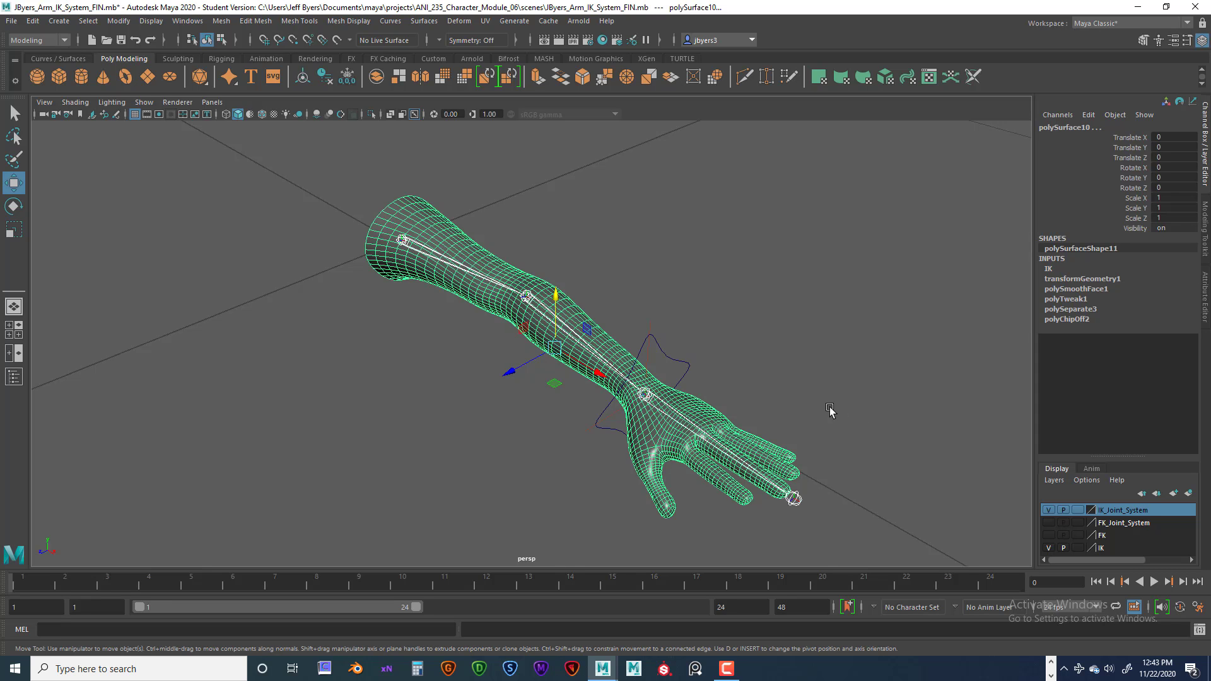
pyautogui.keyDown('alt'); pyautogui.moveTo(521, 450); pyautogui.dragTo(630, 440); pyautogui.keyUp('alt')
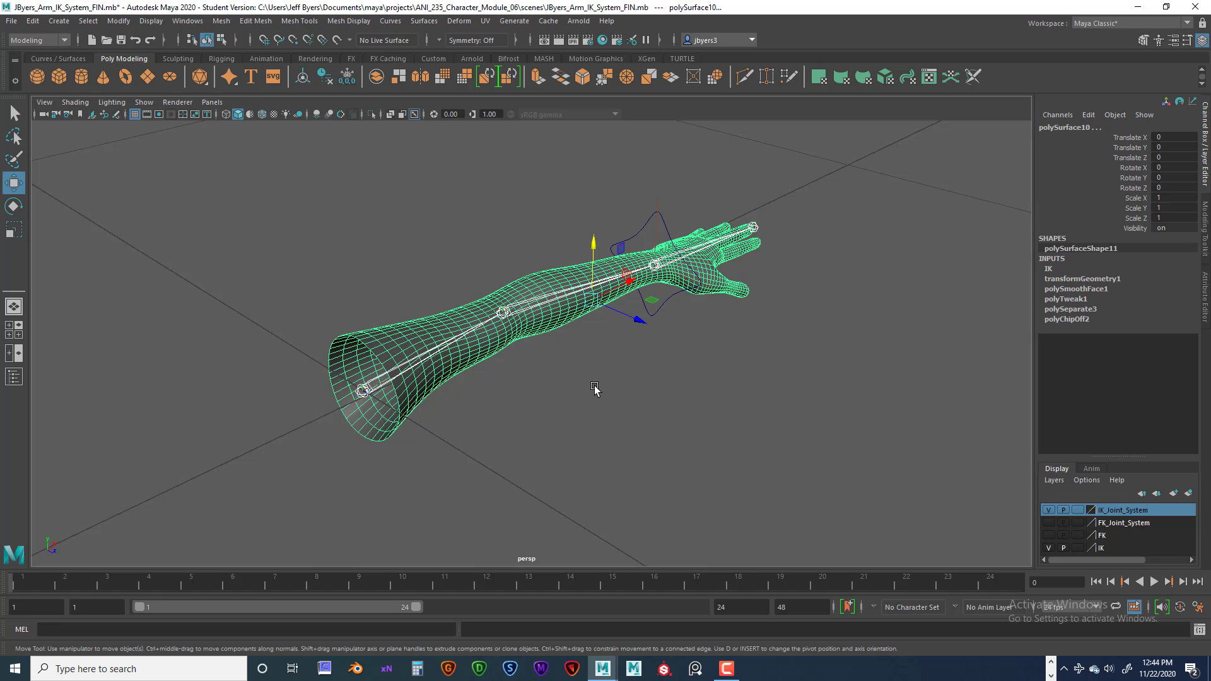
# Step: Open the Bind Skin options and reset them to their default settings
pyautogui.press('space')
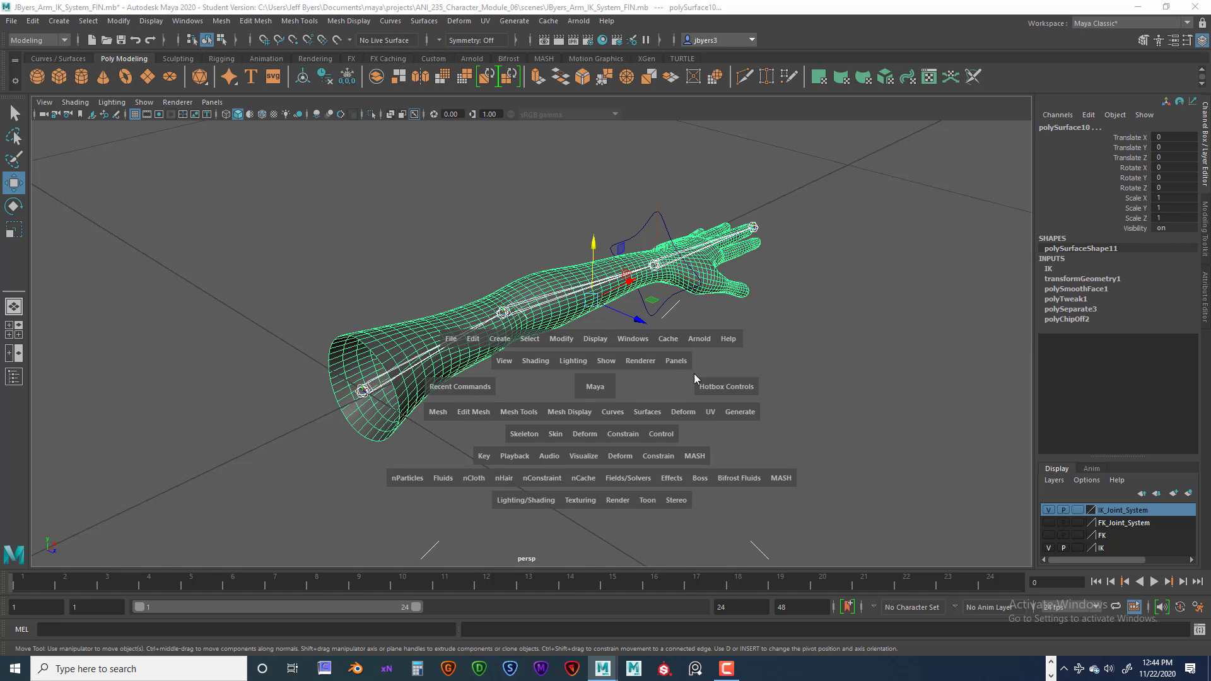
pyautogui.click(555, 431)
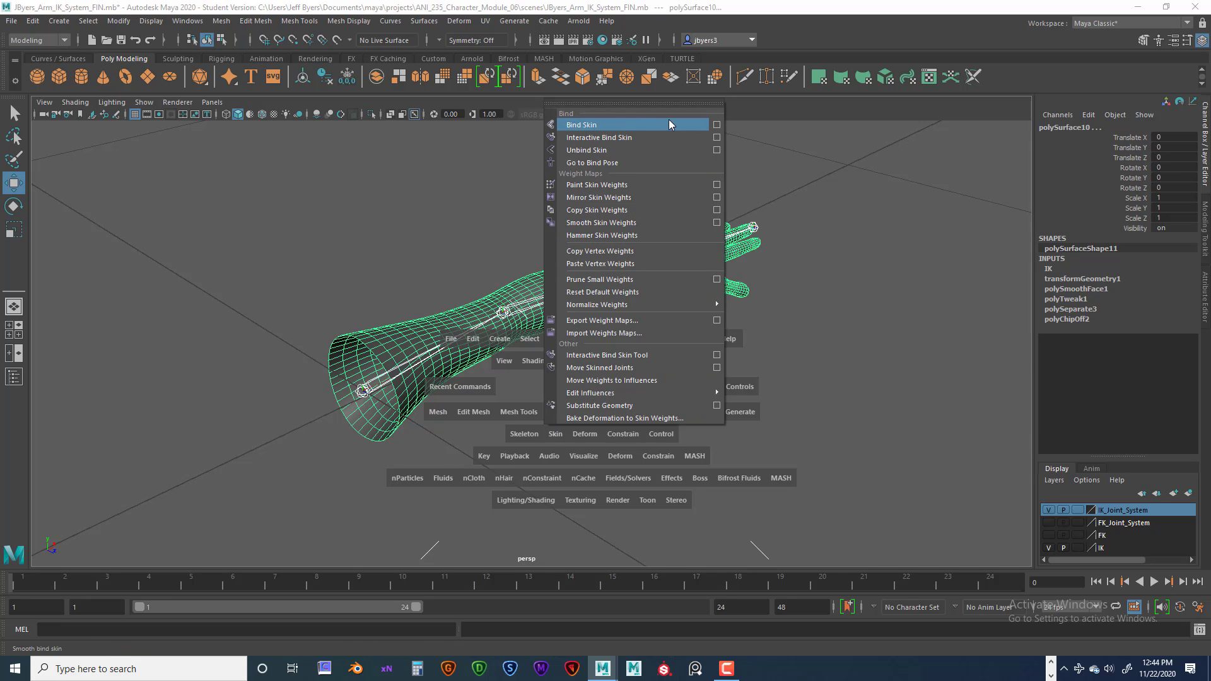
pyautogui.click(716, 125)
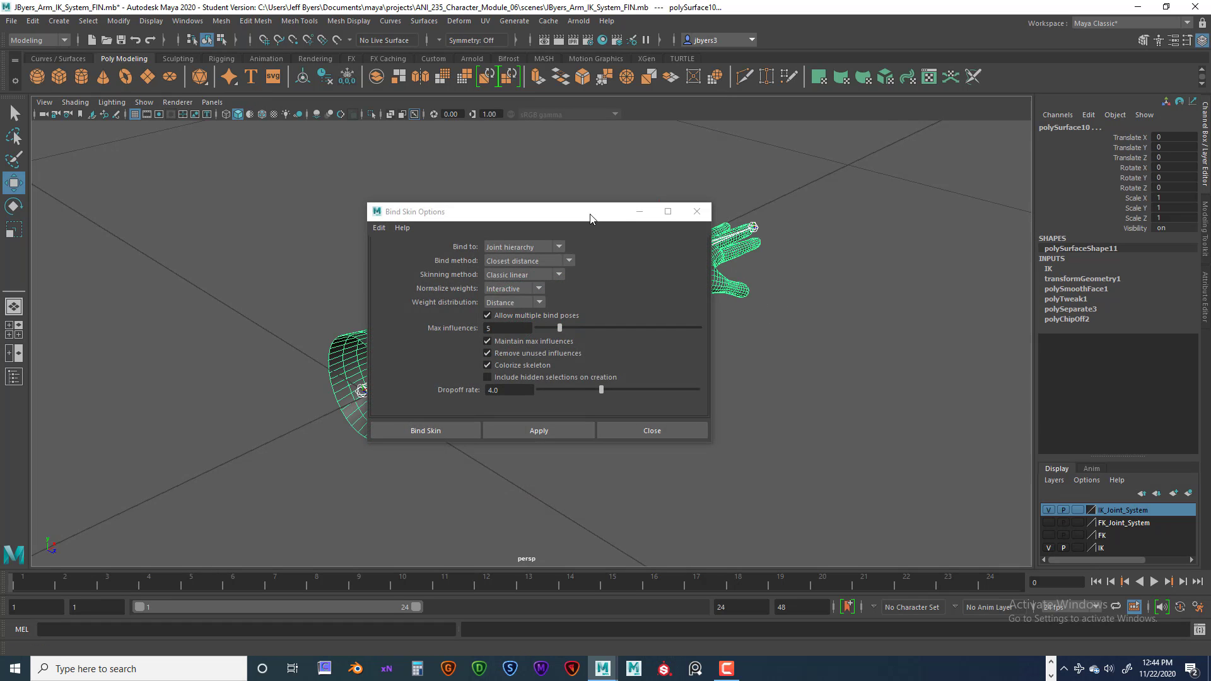
pyautogui.moveTo(595, 218); pyautogui.dragTo(847, 149)
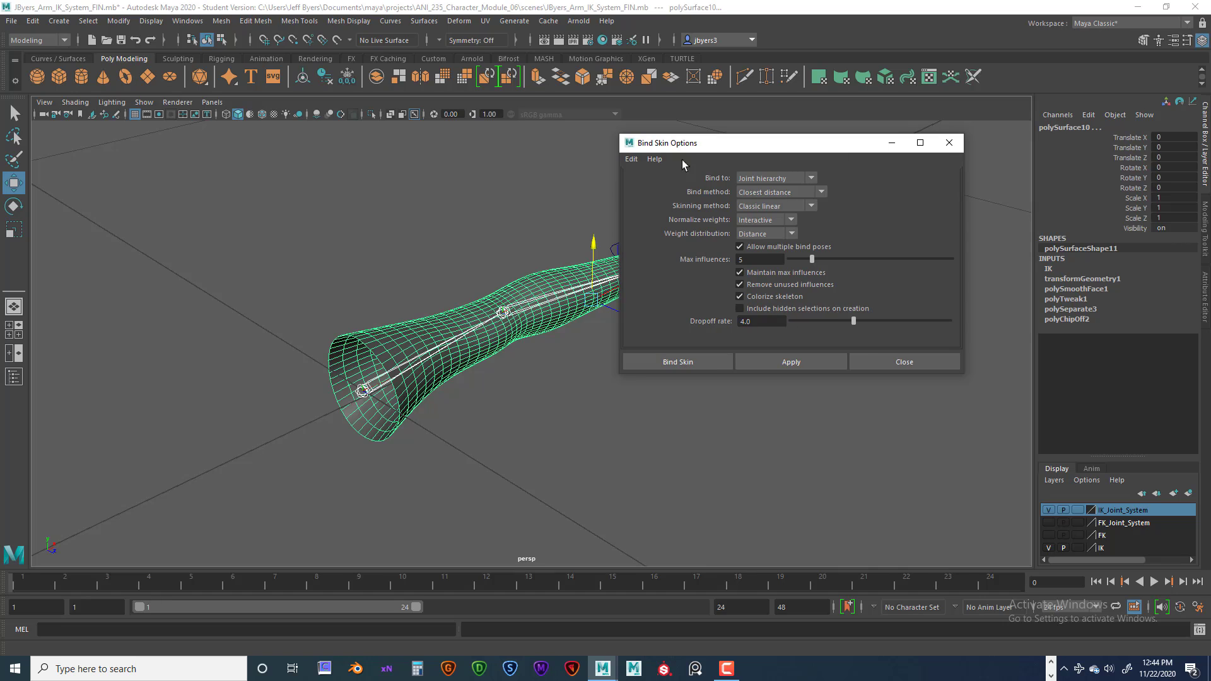
pyautogui.click(632, 159)
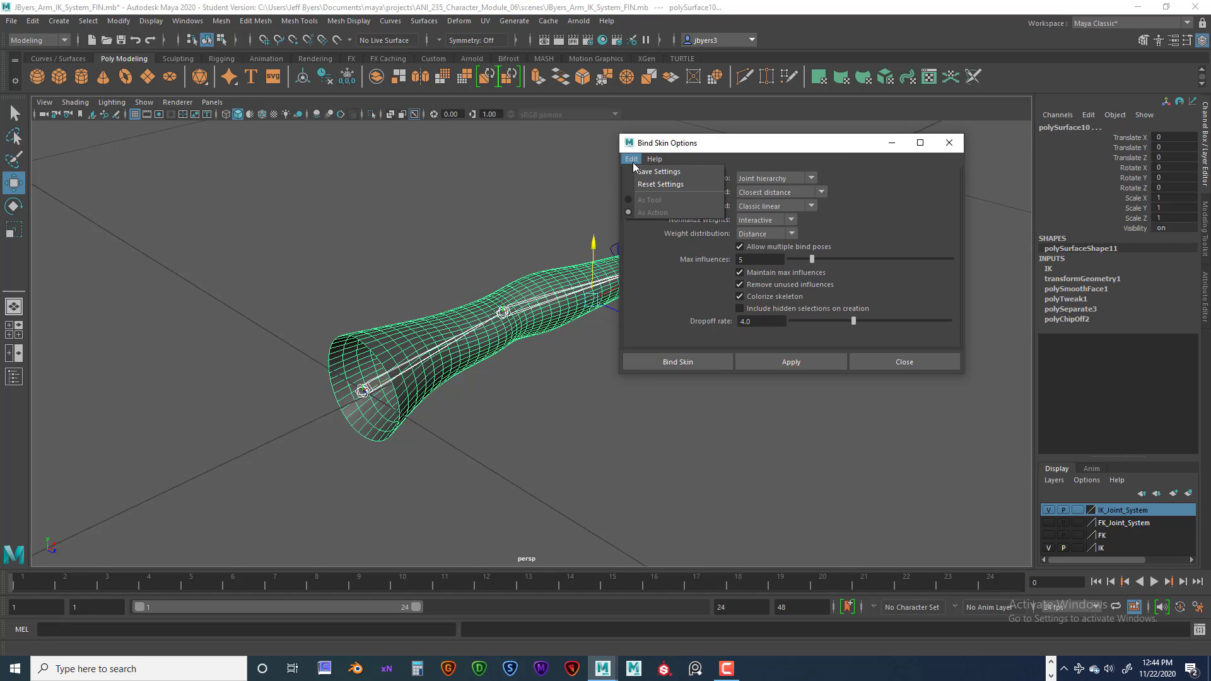
pyautogui.click(661, 184)
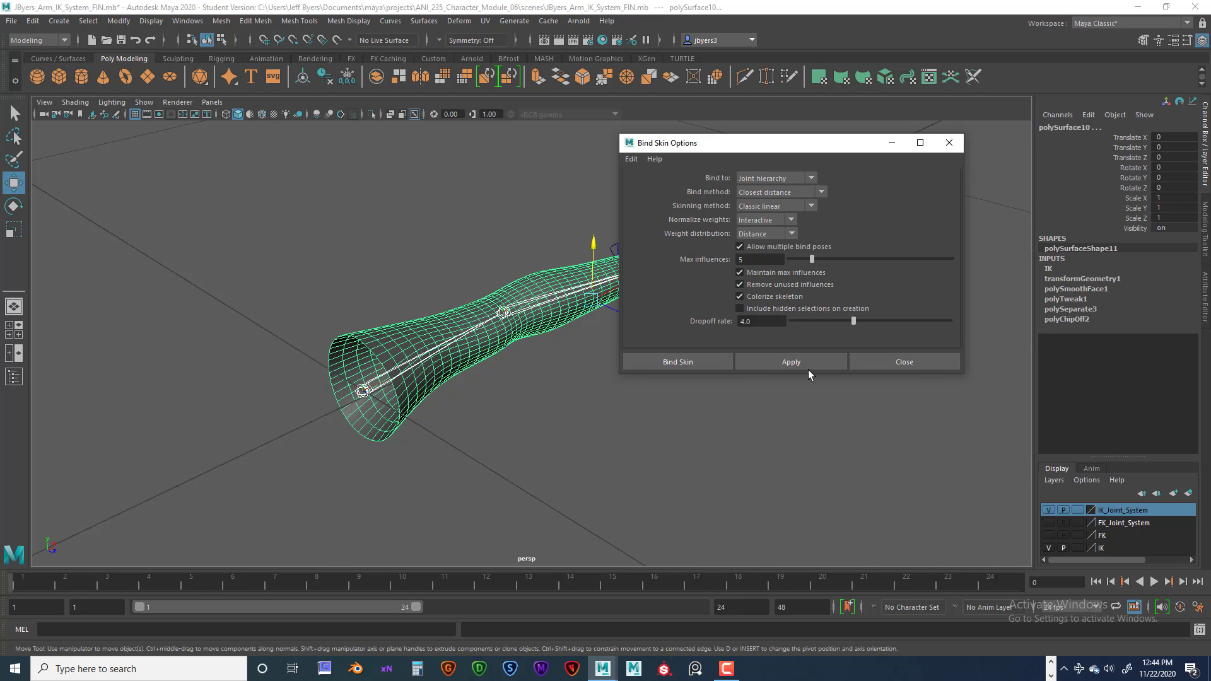
# Step: Review the available Bind to, Bind method and Normalize weights choices in the Bind Skin options, keeping the defaults
pyautogui.click(811, 178)
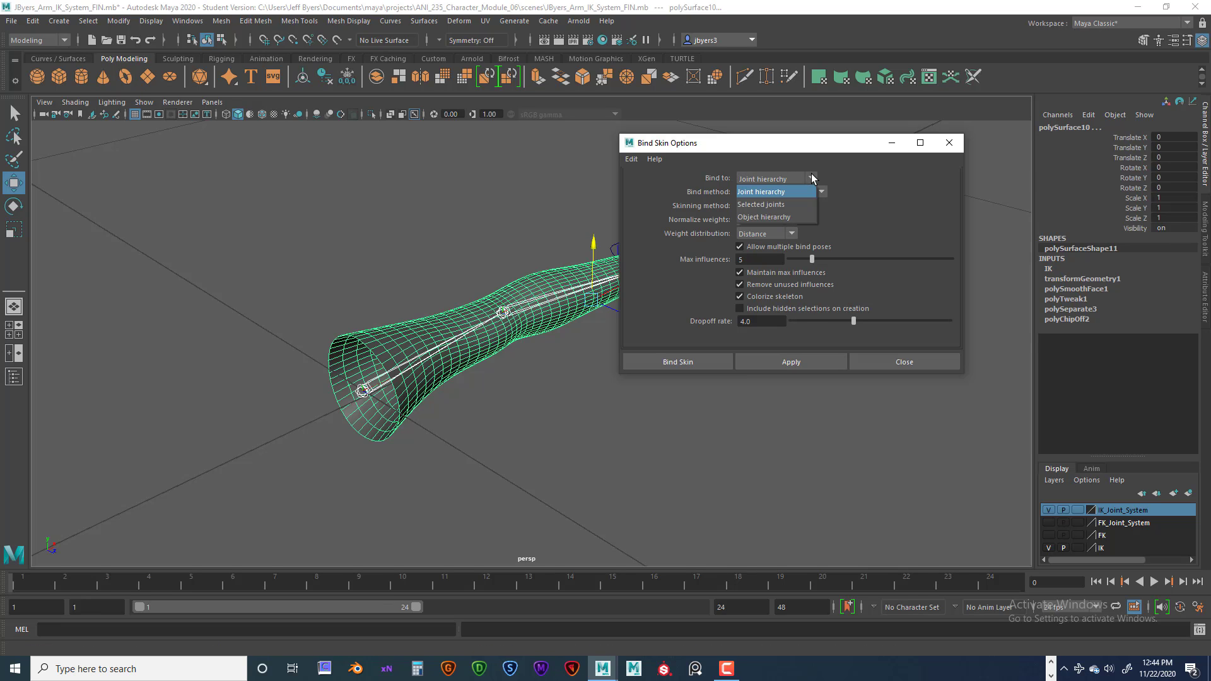
pyautogui.click(840, 179)
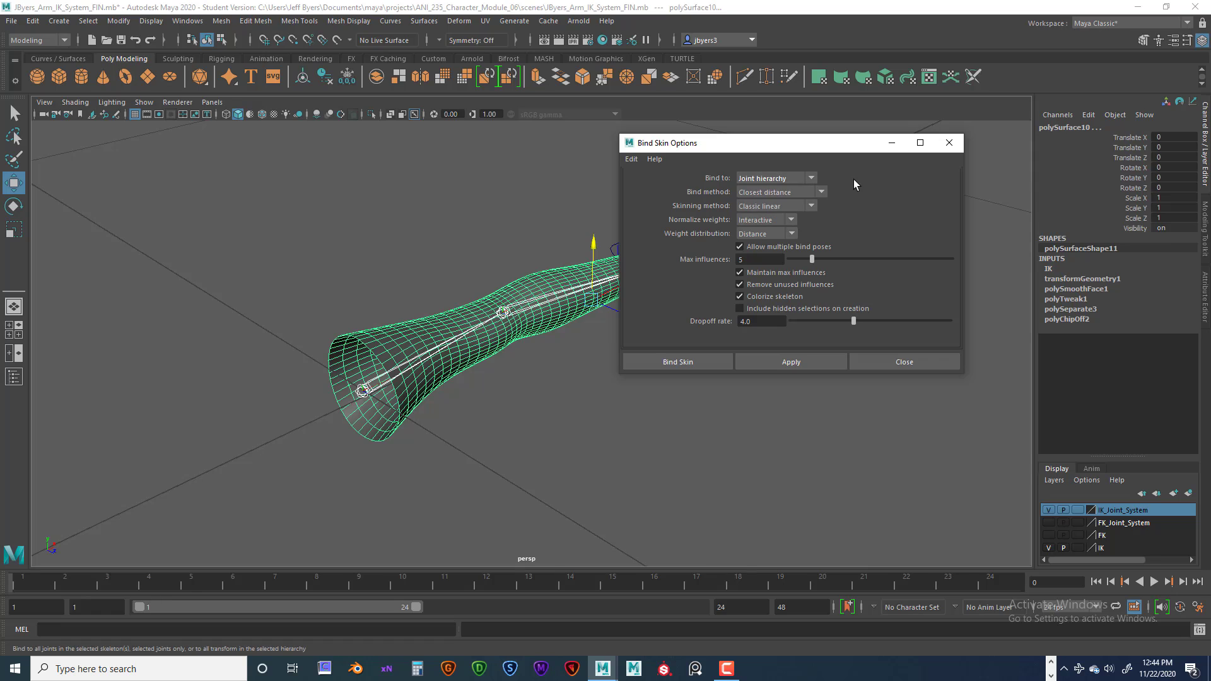
pyautogui.click(821, 192)
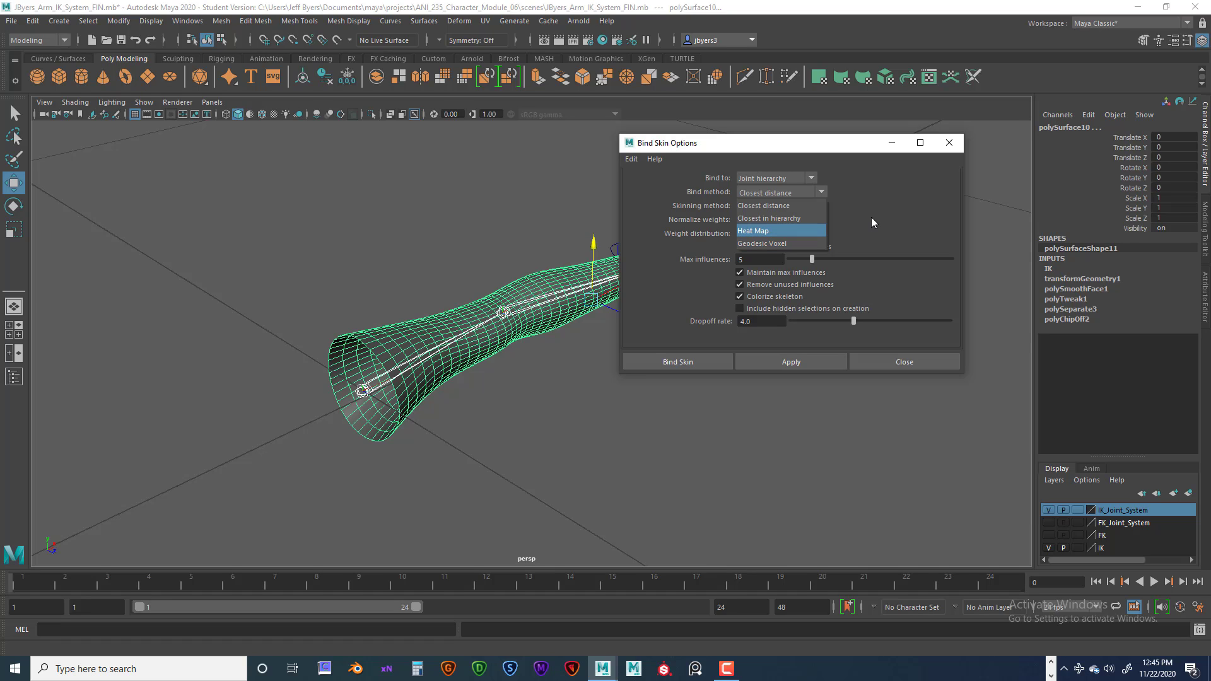
pyautogui.click(811, 208)
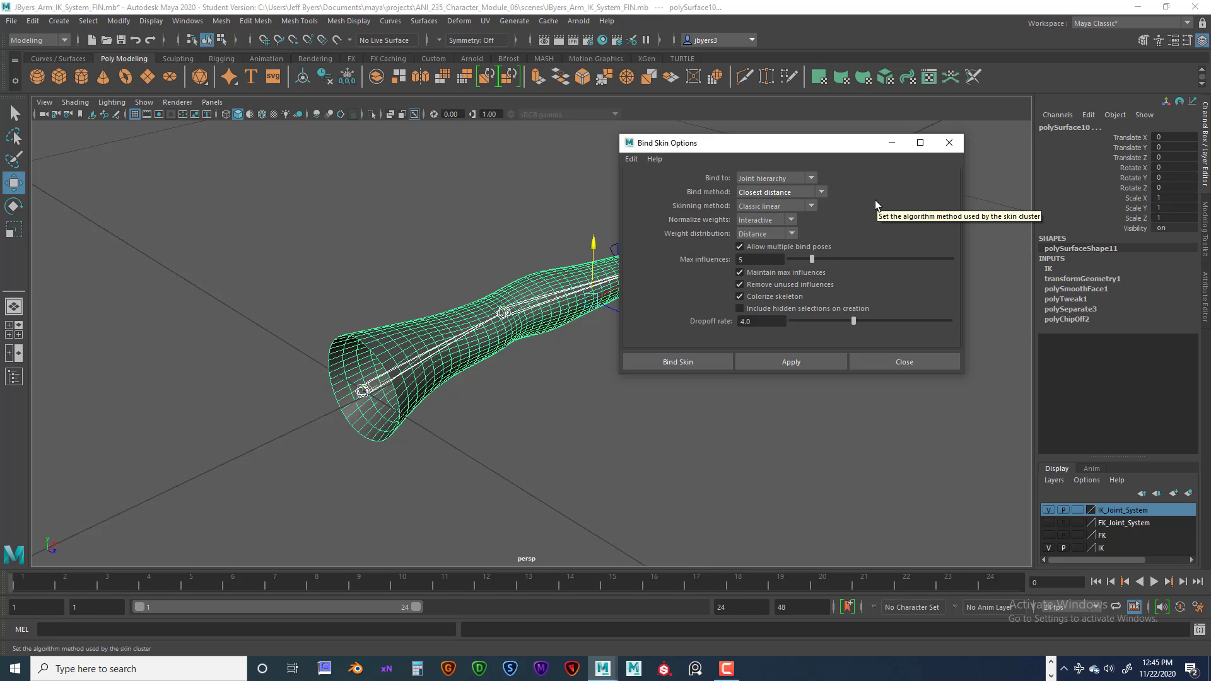
pyautogui.click(821, 192)
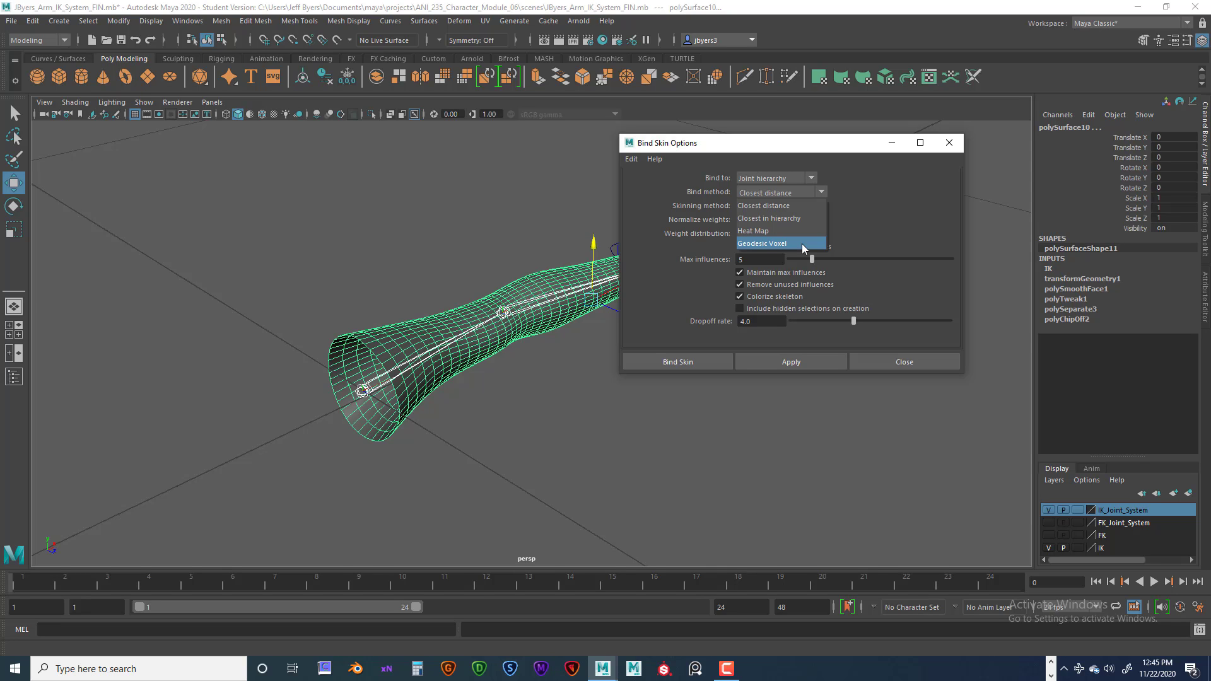
pyautogui.click(864, 229)
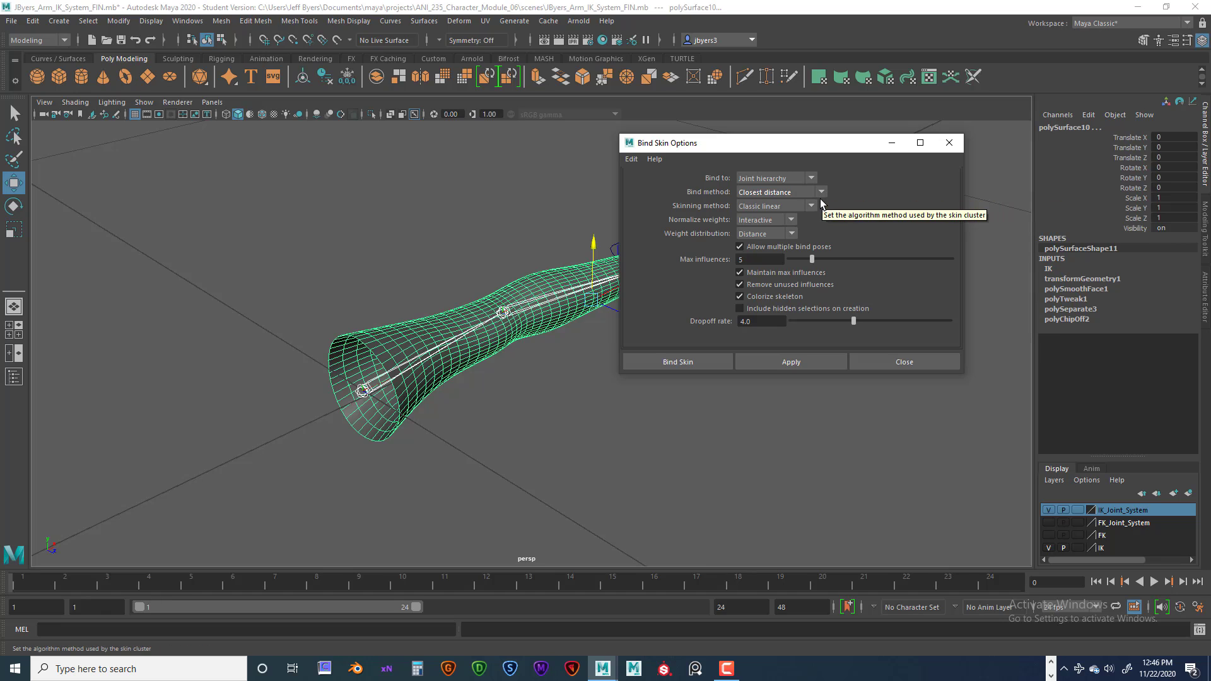
pyautogui.click(791, 220)
pyautogui.click(818, 222)
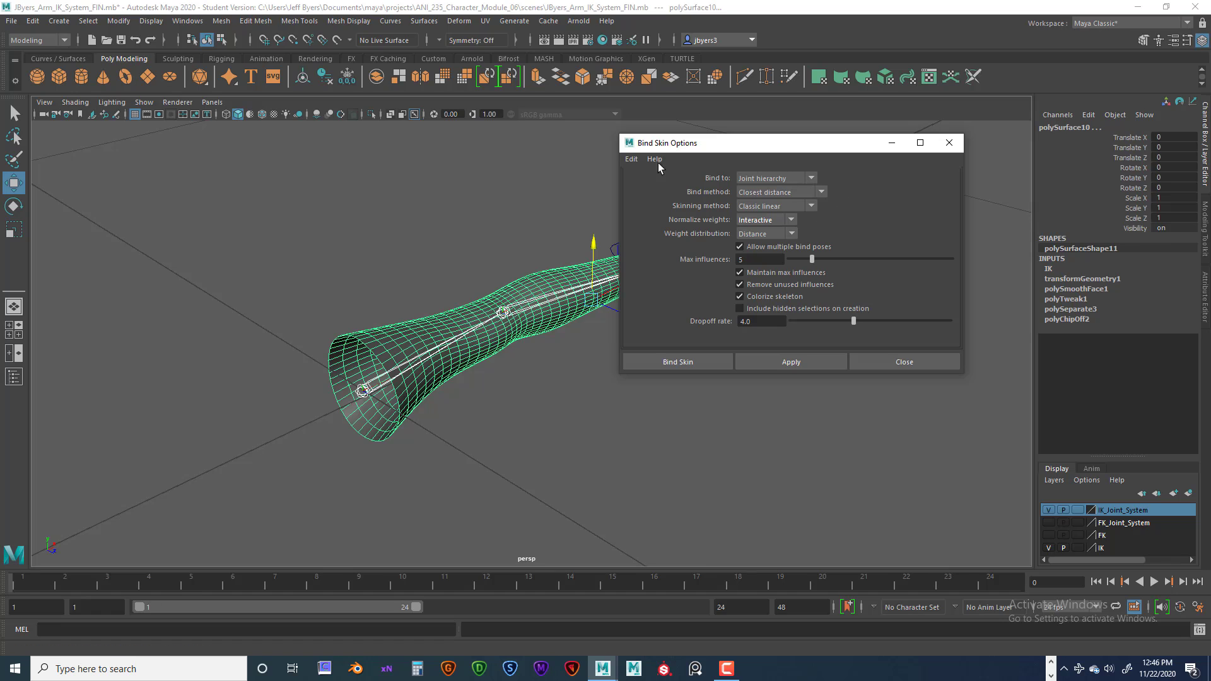
# Step: Bind the arm mesh to the joint hierarchy with the default Closest distance method and clear the selection
pyautogui.click(631, 159)
pyautogui.click(640, 186)
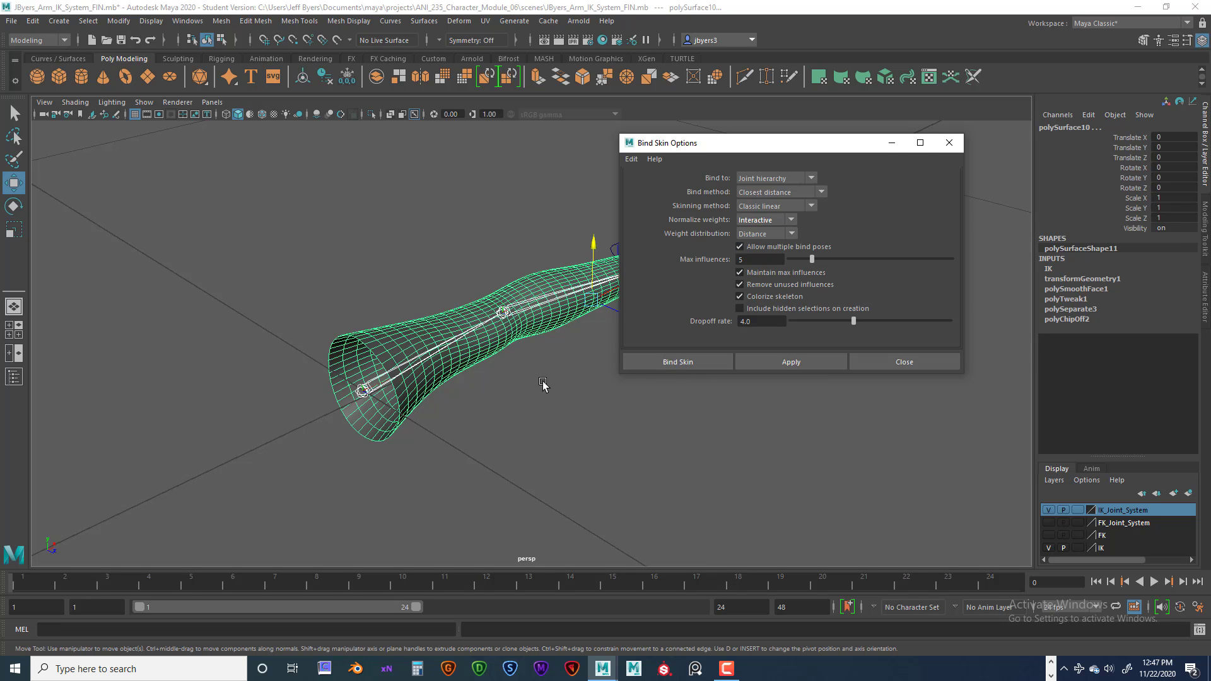
pyautogui.click(697, 362)
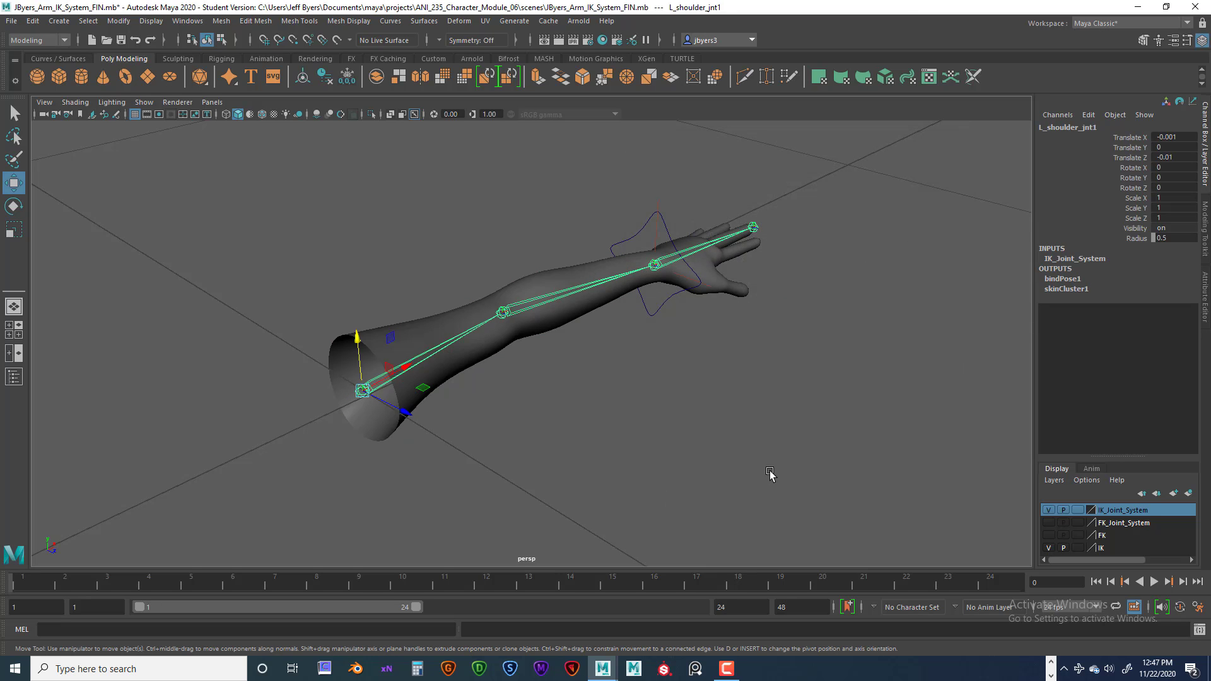
pyautogui.keyDown('alt'); pyautogui.moveTo(763, 446); pyautogui.dragTo(684, 461); pyautogui.keyUp('alt')
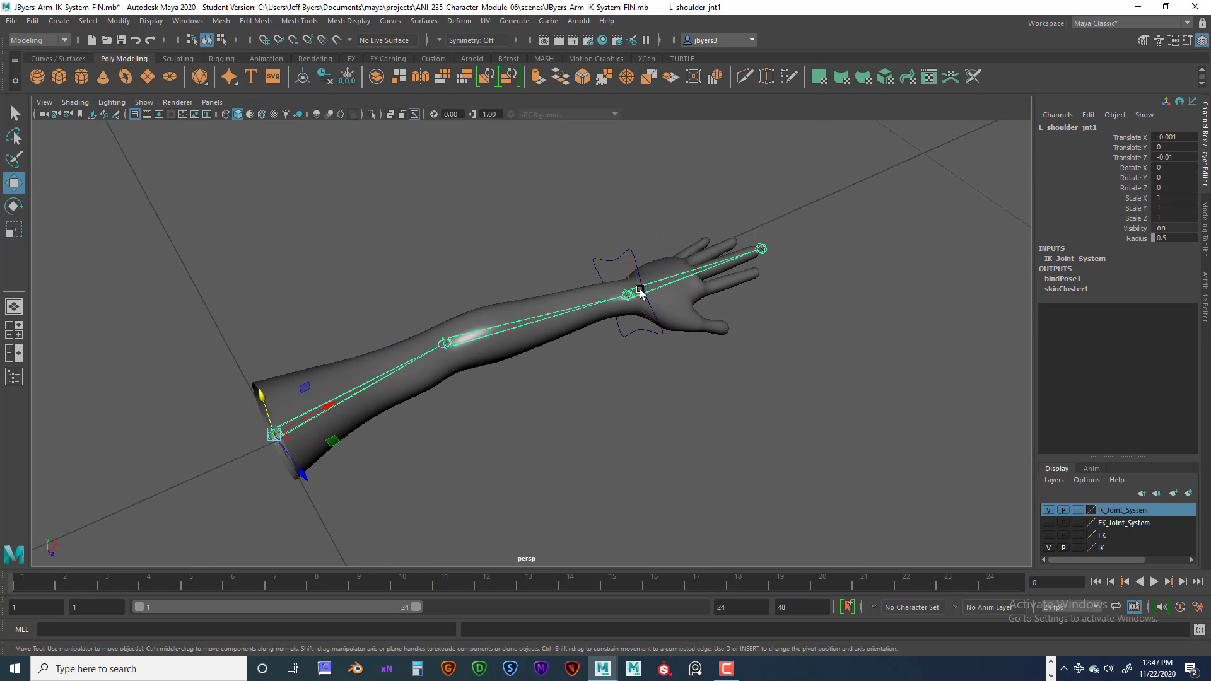
pyautogui.click(851, 373)
pyautogui.keyDown('alt'); pyautogui.moveTo(851, 372); pyautogui.dragTo(819, 384); pyautogui.keyUp('alt')
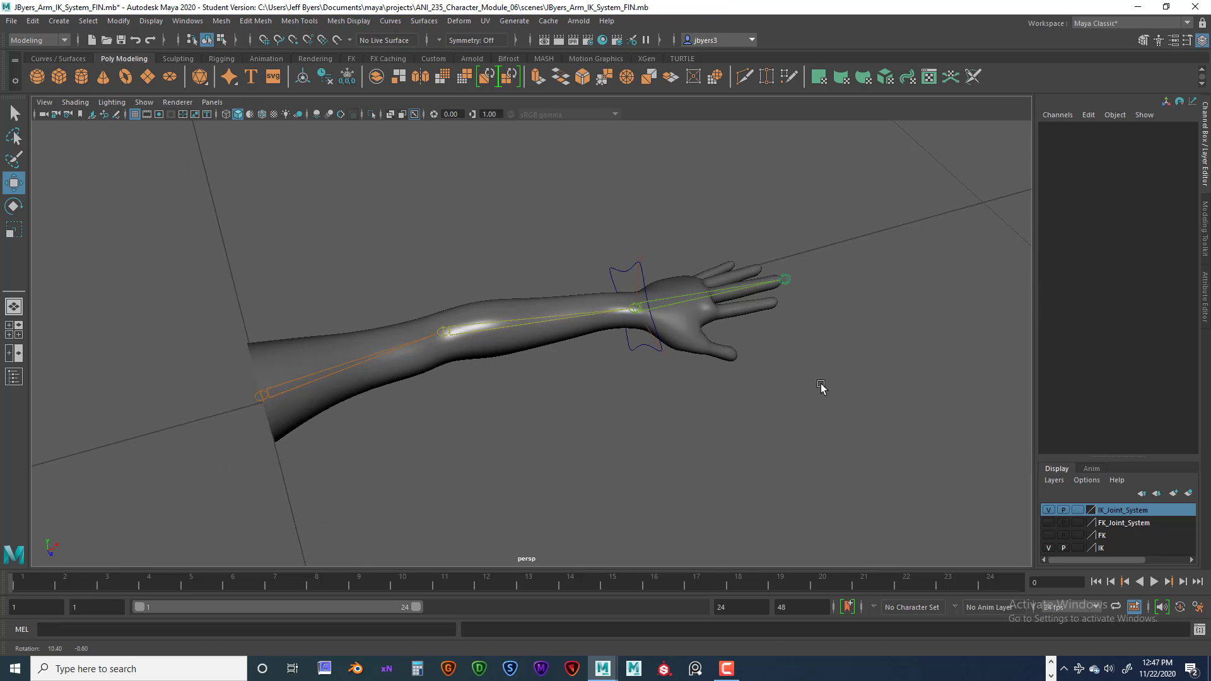
# Step: Select the wrist control, hide joints in the viewport, check the shading options, and clear the selection
pyautogui.click(621, 280)
pyautogui.keyDown('alt'); pyautogui.moveTo(627, 289); pyautogui.dragTo(549, 227); pyautogui.keyUp('alt')
pyautogui.keyDown('alt'); pyautogui.moveTo(575, 284); pyautogui.dragTo(703, 235); pyautogui.keyUp('alt')
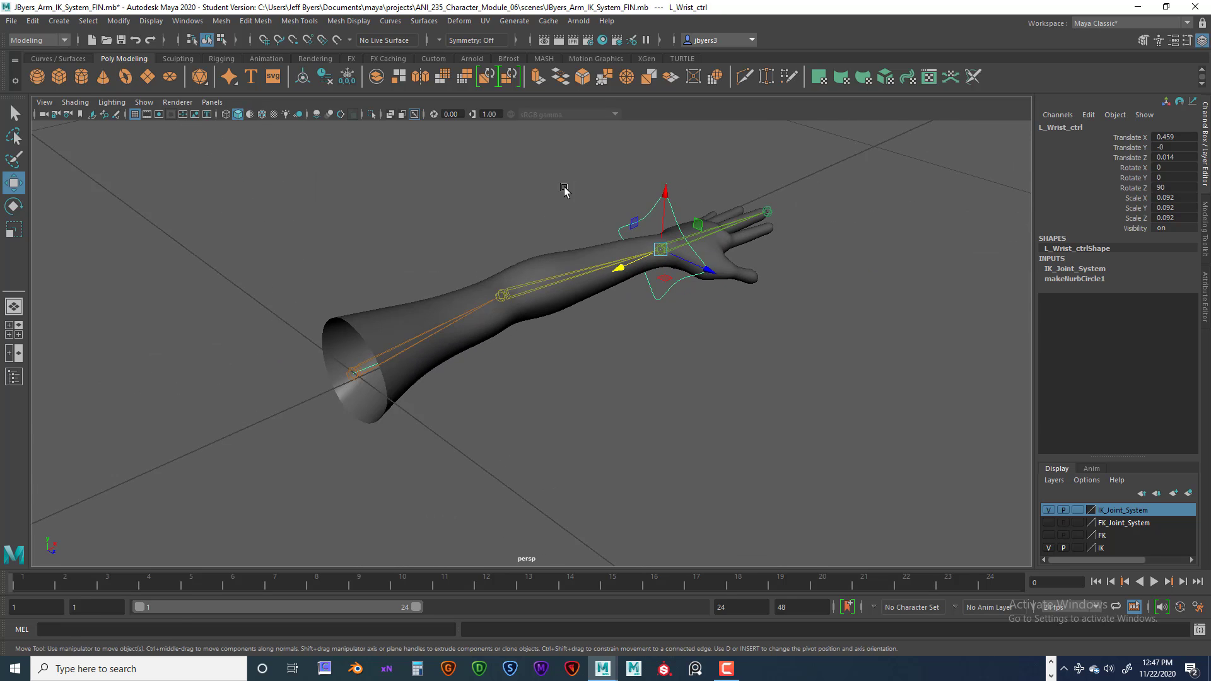
pyautogui.keyDown('alt'); pyautogui.moveTo(564, 191); pyautogui.dragTo(502, 211); pyautogui.keyUp('alt')
pyautogui.click(144, 102)
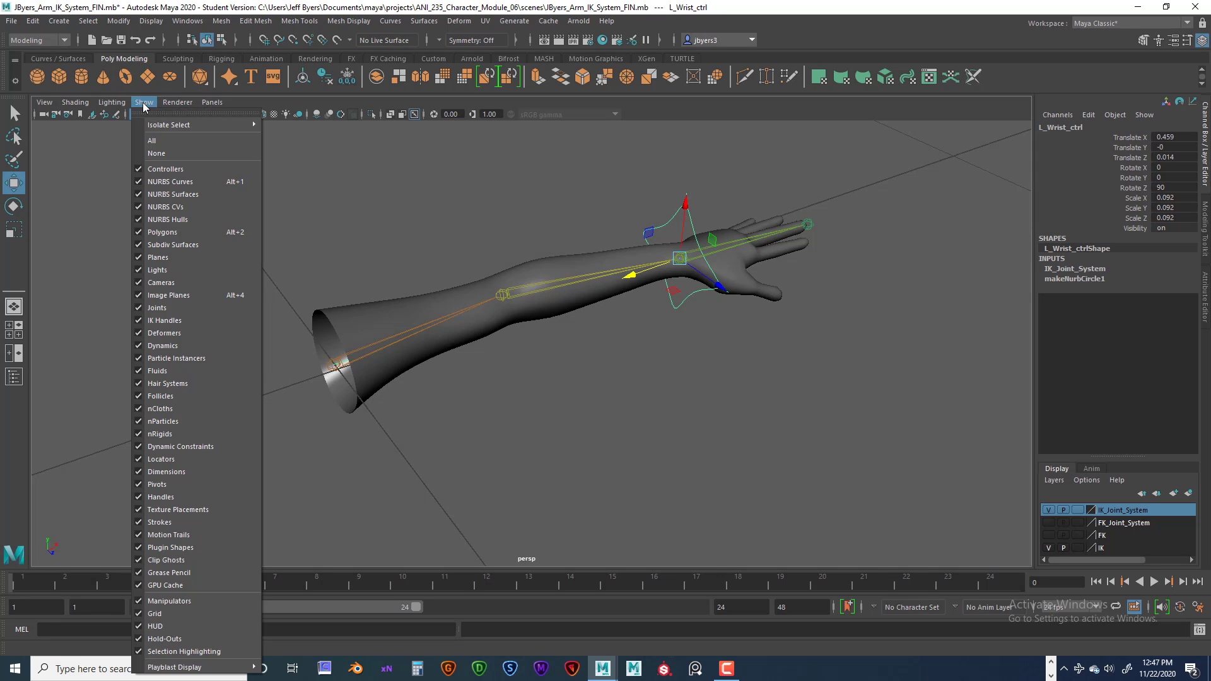
pyautogui.click(157, 309)
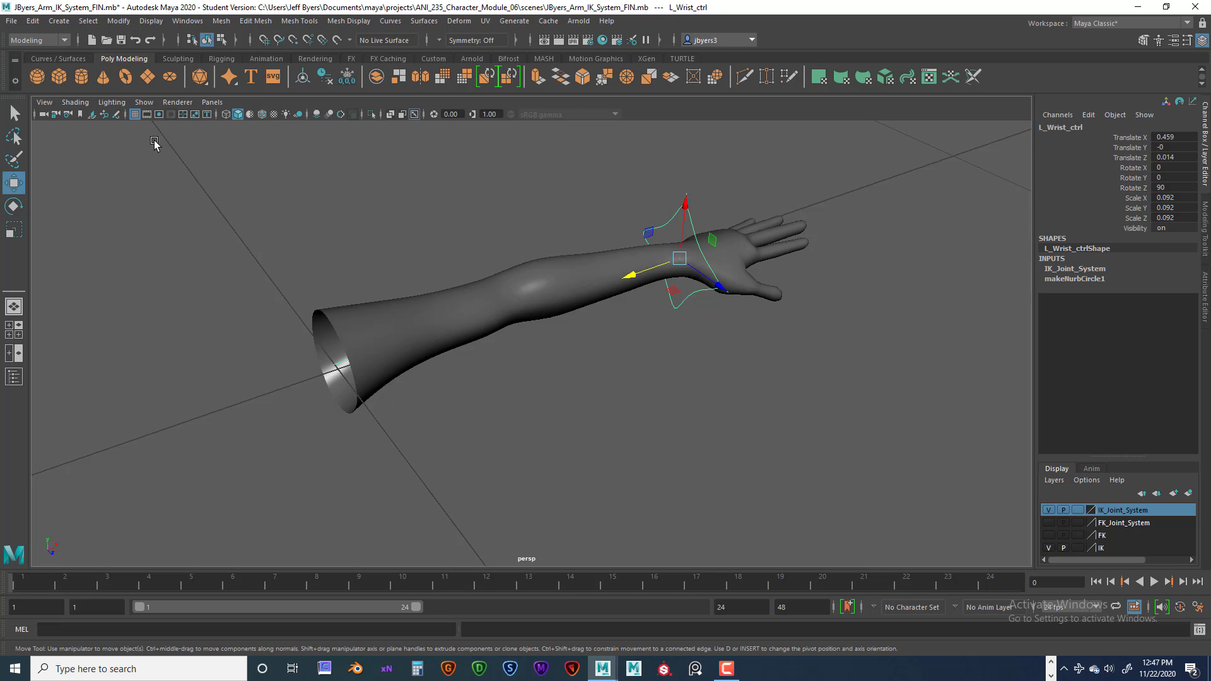
pyautogui.click(80, 105)
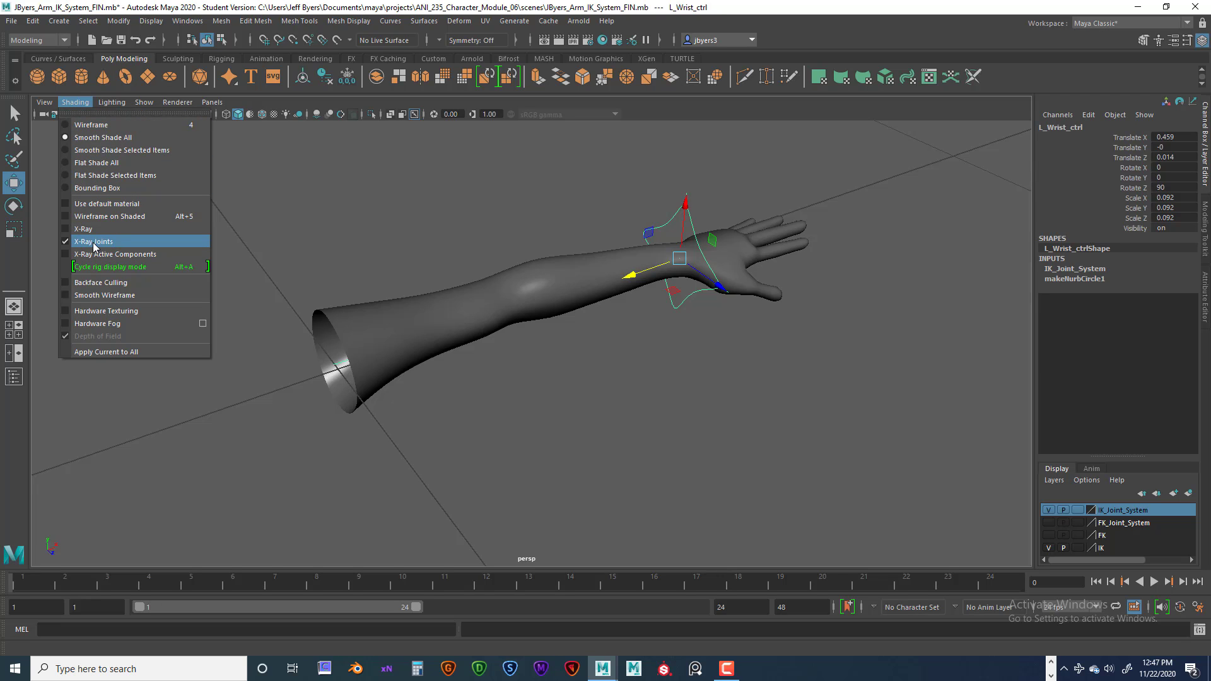
pyautogui.click(416, 211)
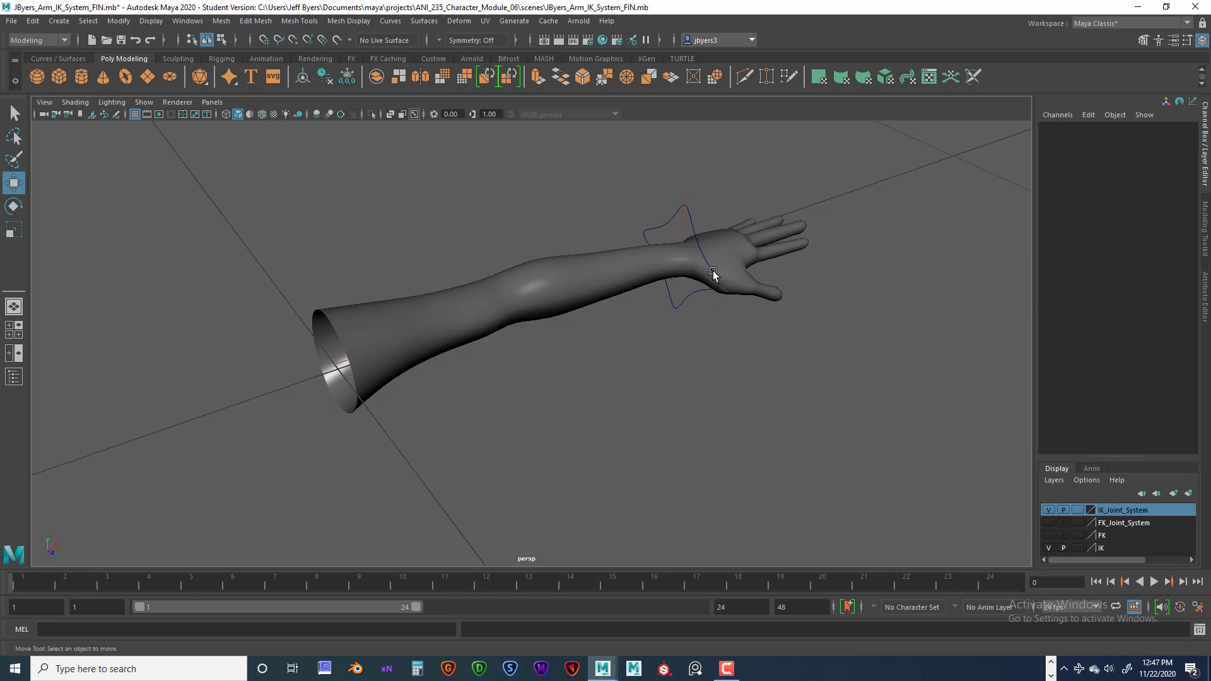
# Step: Select the wrist control and move it along the arm toward the shoulder to Translate X 0.324
pyautogui.click(649, 232)
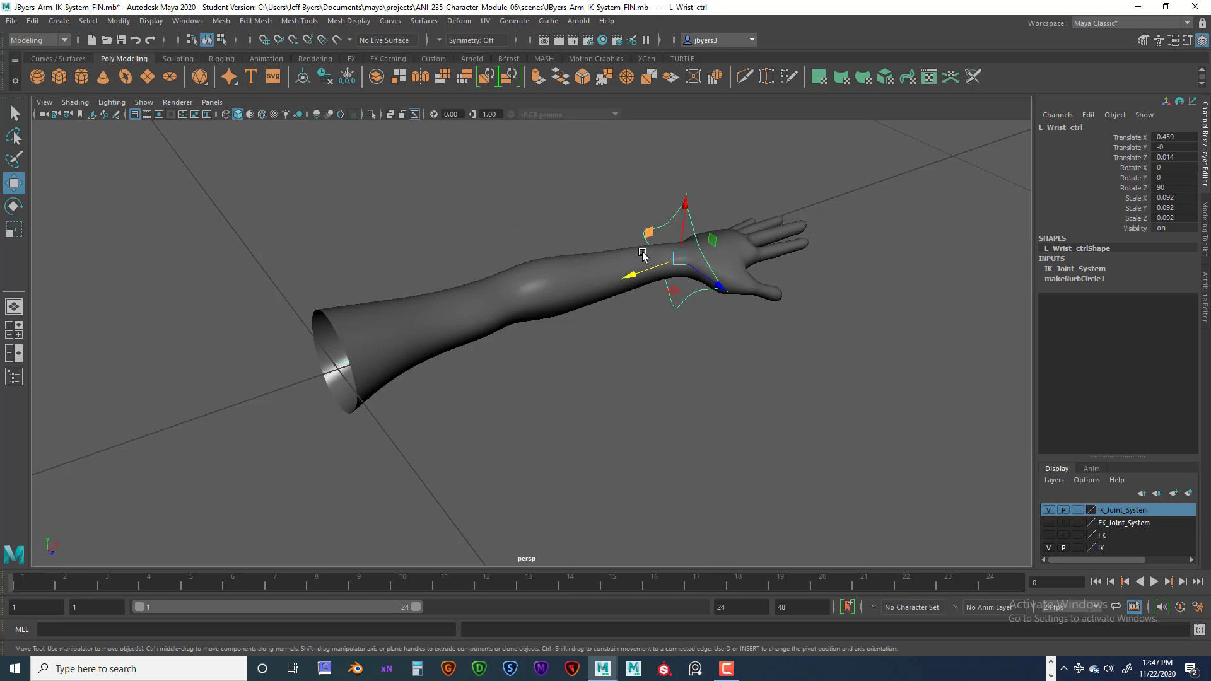
pyautogui.moveTo(656, 281); pyautogui.dragTo(562, 304)
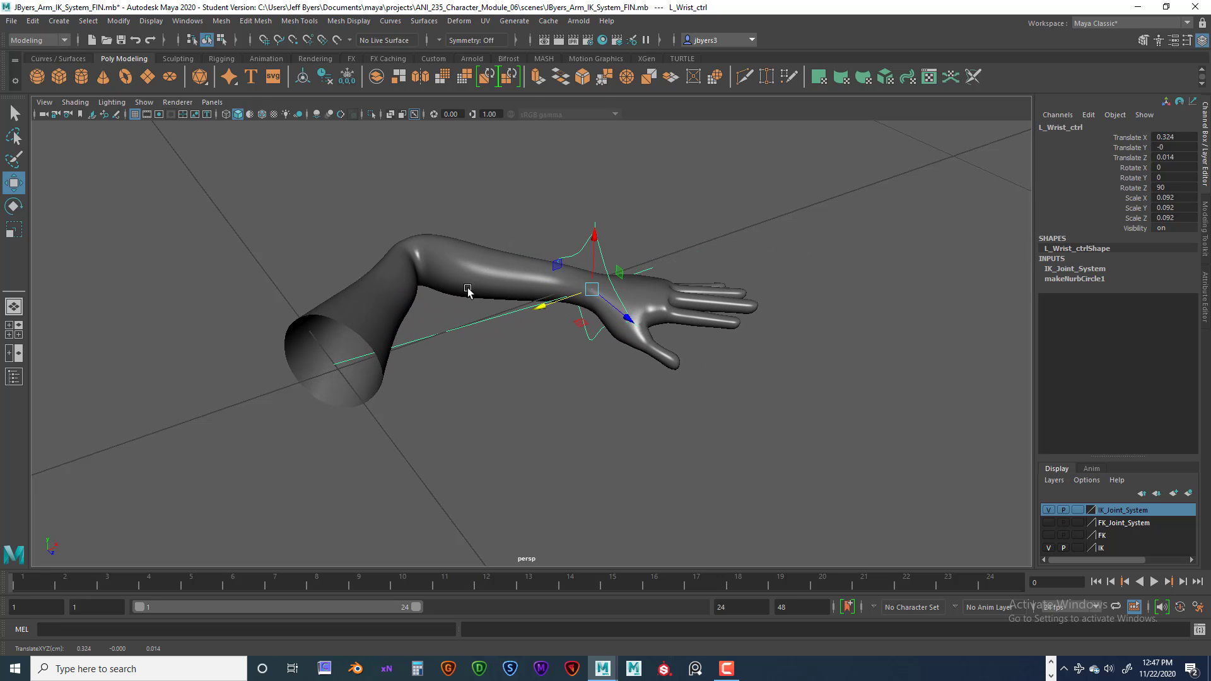
pyautogui.keyDown('alt'); pyautogui.moveTo(466, 287); pyautogui.dragTo(395, 260); pyautogui.keyUp('alt')
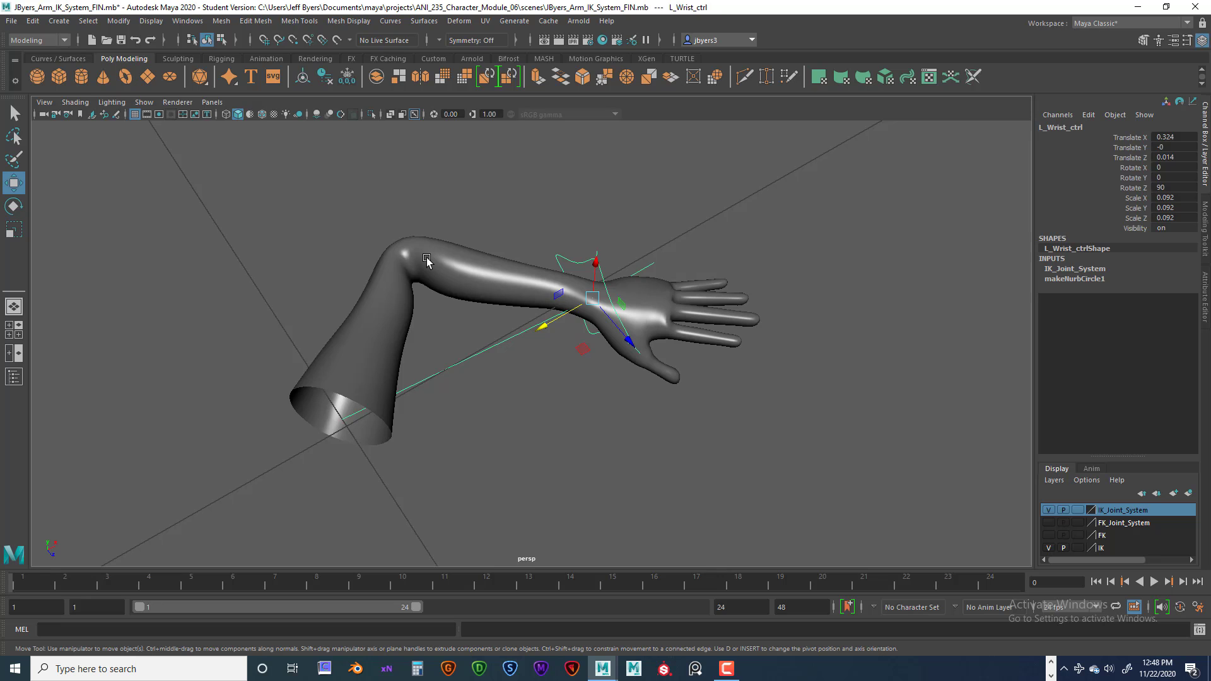
# Step: Examine how the bound mesh deforms around the bent elbow and wrist from several angles
pyautogui.keyDown('alt'); pyautogui.moveTo(490, 314); pyautogui.dragTo(546, 259); pyautogui.keyUp('alt')
pyautogui.keyDown('alt'); pyautogui.moveTo(603, 298); pyautogui.dragTo(433, 274); pyautogui.keyUp('alt')
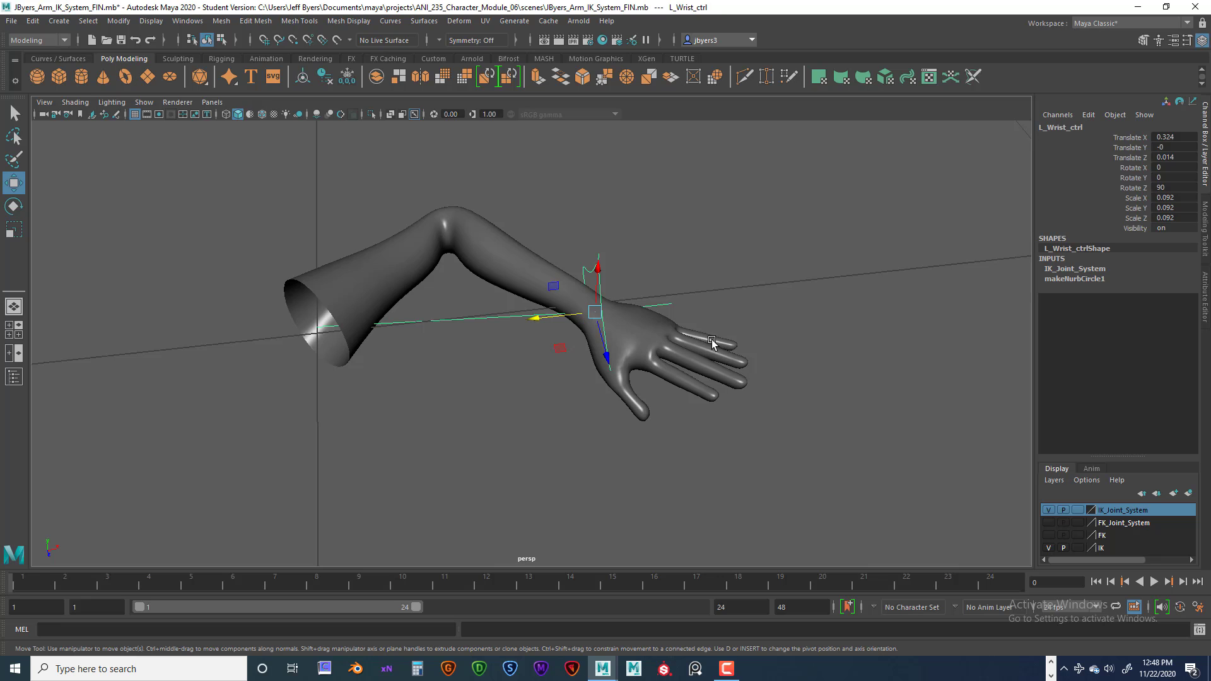
pyautogui.keyDown('alt'); pyautogui.moveTo(631, 349); pyautogui.dragTo(565, 319); pyautogui.keyUp('alt')
pyautogui.scroll(5, 461, 302)
pyautogui.scroll(-3, 478, 294)
pyautogui.scroll(-5, 643, 326)
pyautogui.keyDown('alt'); pyautogui.moveTo(565, 319); pyautogui.dragTo(763, 351, button='right'); pyautogui.keyUp('alt')
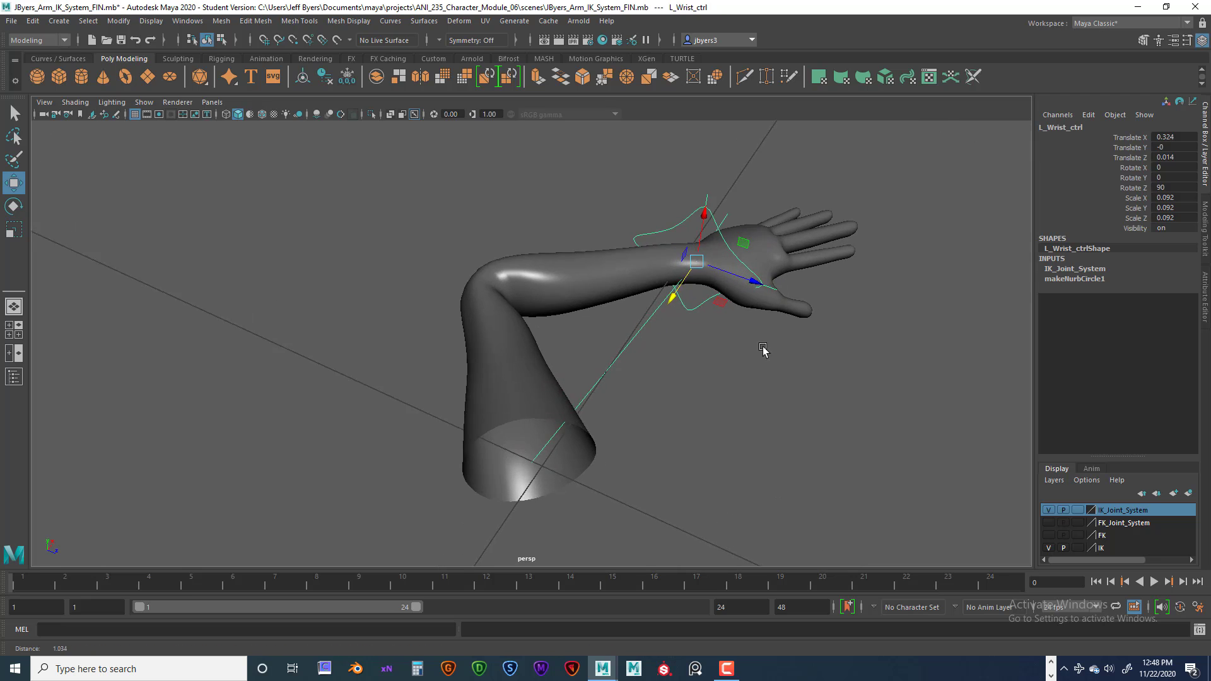
pyautogui.keyDown('alt'); pyautogui.moveTo(738, 349); pyautogui.dragTo(561, 280); pyautogui.keyUp('alt')
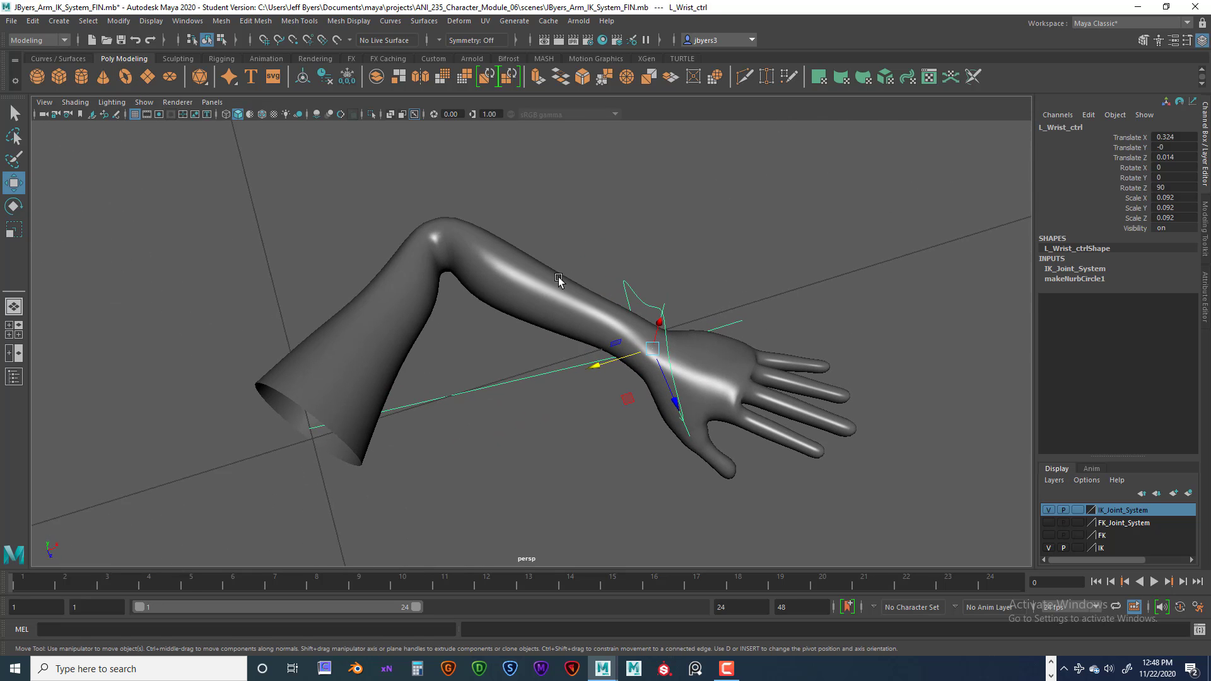
# Step: Select the arm mesh to inspect its wireframe around the elbow, and reselect the wrist control
pyautogui.click(543, 294)
pyautogui.keyDown('alt'); pyautogui.moveTo(369, 369); pyautogui.dragTo(790, 322); pyautogui.keyUp('alt')
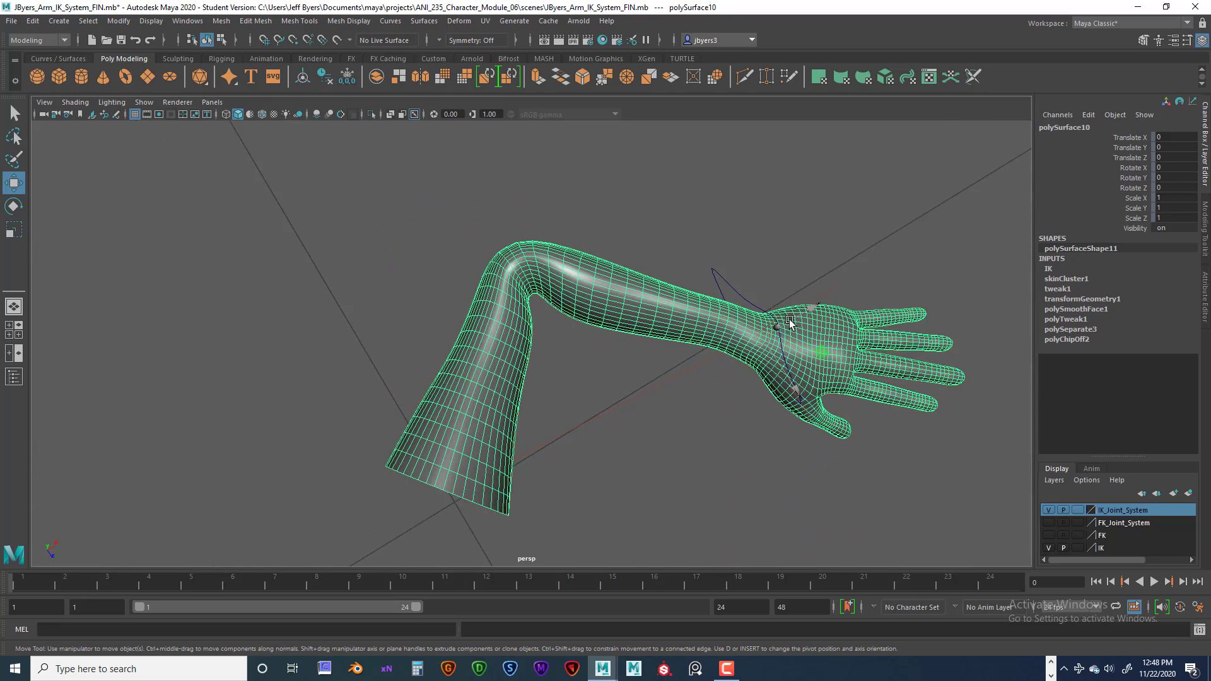
pyautogui.click(743, 294)
pyautogui.click(742, 297)
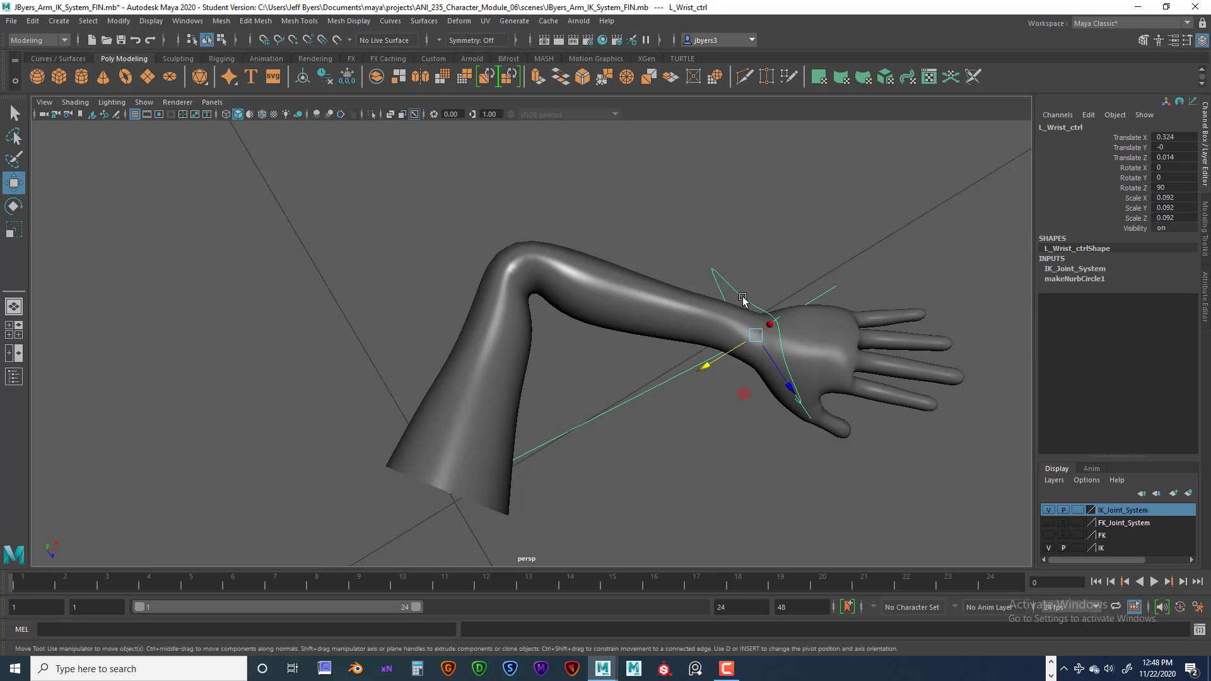
# Step: Slide the wrist control back and forth along the arm to test how the elbow deforms
pyautogui.moveTo(714, 364); pyautogui.dragTo(643, 391)
pyautogui.keyDown('alt'); pyautogui.moveTo(513, 386); pyautogui.dragTo(531, 300); pyautogui.keyUp('alt')
pyautogui.keyDown('alt'); pyautogui.moveTo(571, 301); pyautogui.dragTo(655, 242, button='middle'); pyautogui.keyUp('alt')
pyautogui.keyDown('alt'); pyautogui.moveTo(654, 242); pyautogui.dragTo(744, 239); pyautogui.keyUp('alt')
pyautogui.moveTo(782, 197); pyautogui.dragTo(792, 188)
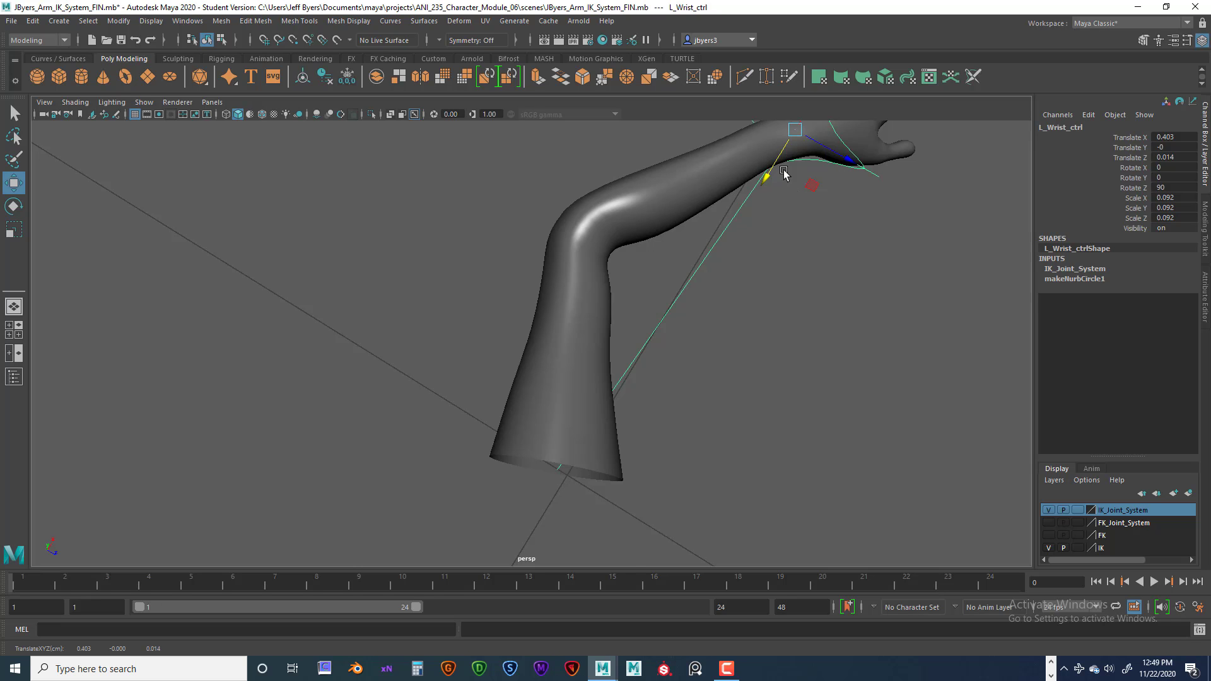
pyautogui.moveTo(784, 174); pyautogui.dragTo(705, 294)
# Step: Rotate the wrist control about -50 degrees in X and shift it to Translate X 0.249 and Translate Z 0.031
pyautogui.press('e')
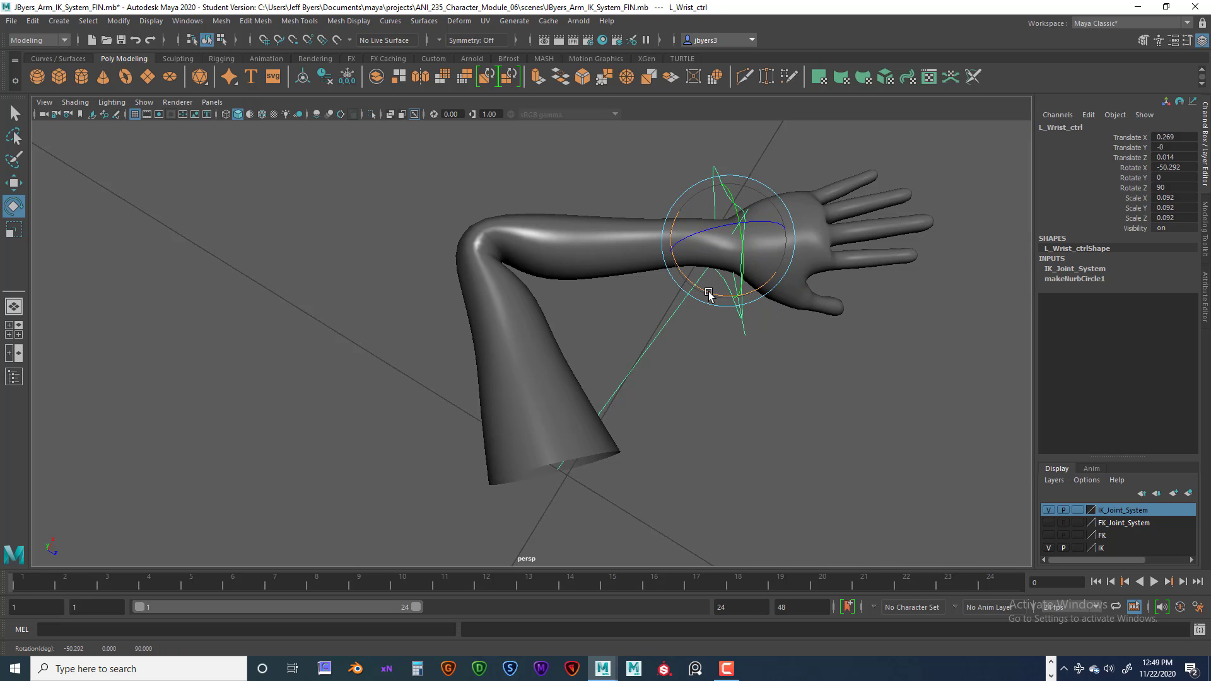
pyautogui.press('w')
pyautogui.moveTo(736, 256); pyautogui.dragTo(772, 308)
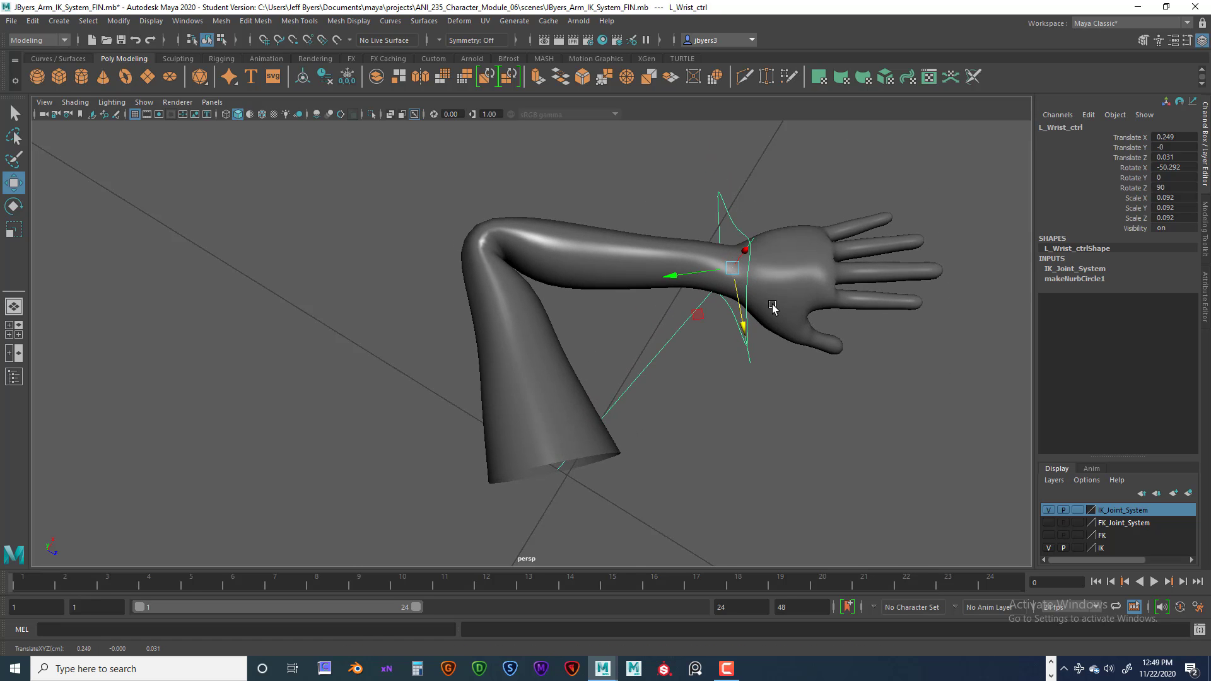
# Step: Undo the wrist control's test rotation and moves back to Translate X 0.324
pyautogui.hotkey('ctrl', 'z')
pyautogui.hotkey('ctrl', 'z')
pyautogui.hotkey('ctrl', 'z')
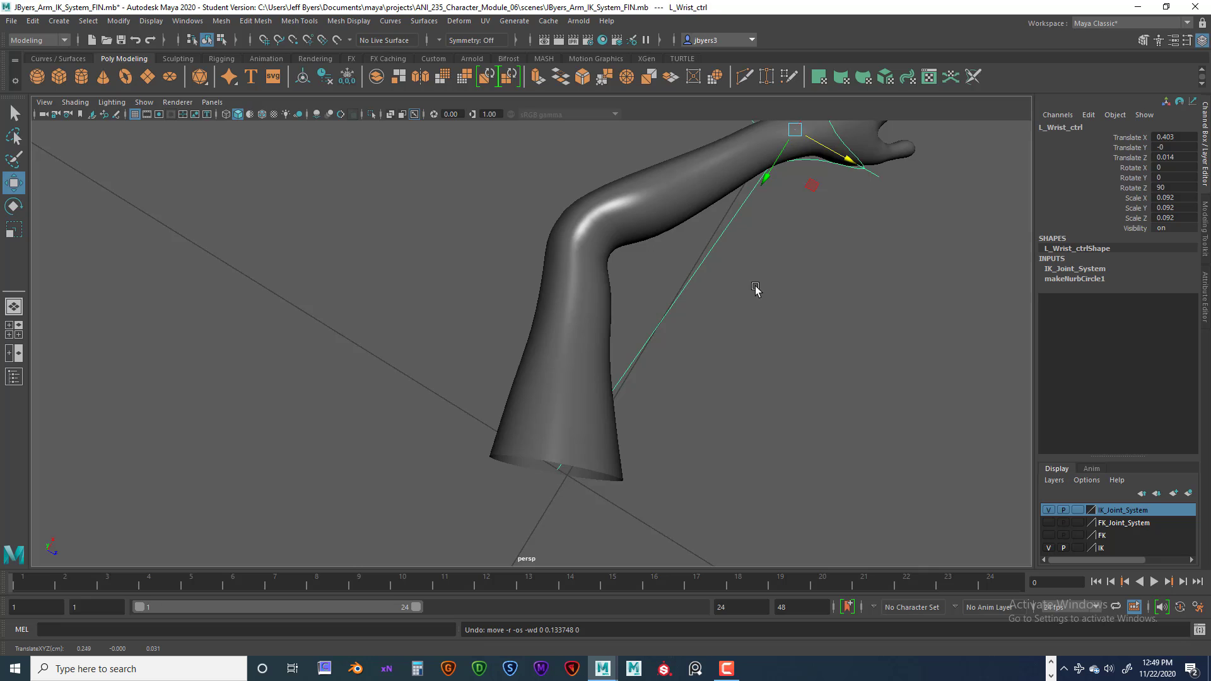
pyautogui.hotkey('ctrl', 'z')
pyautogui.hotkey('ctrl', 'z')
pyautogui.hotkey('ctrl', 'z')
pyautogui.hotkey('ctrl', 'z')
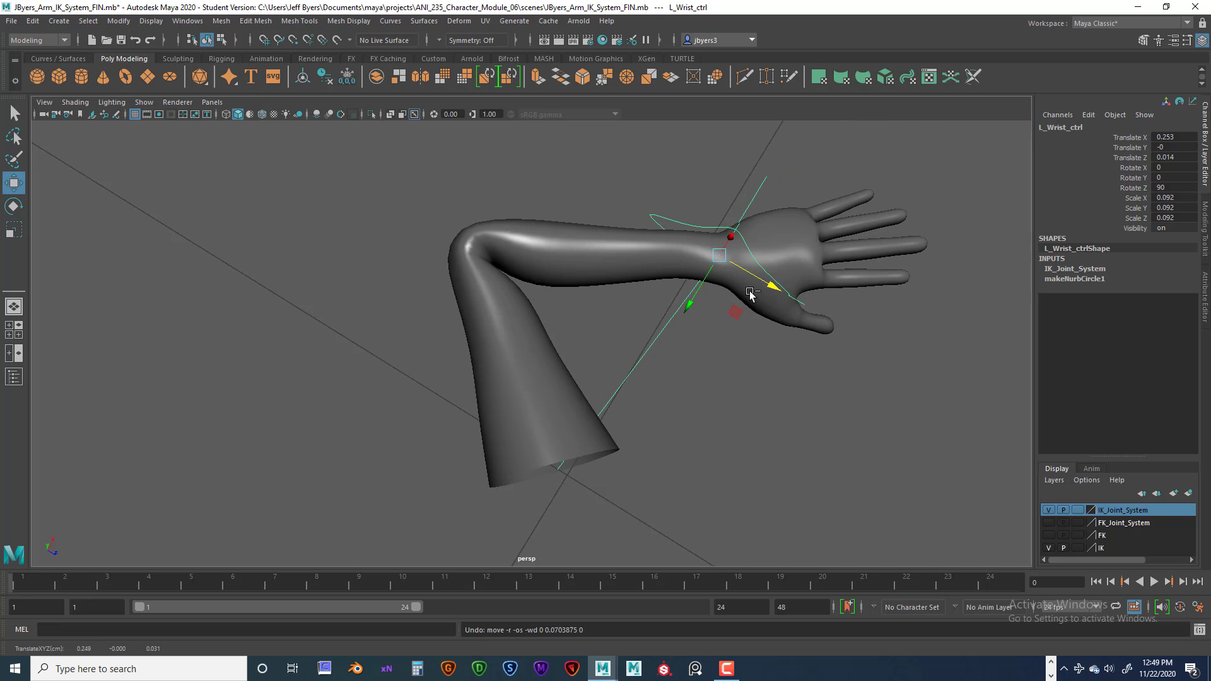
pyautogui.hotkey('ctrl', 'z')
pyautogui.hotkey('ctrl', 'z')
pyautogui.hotkey('ctrl', 'z')
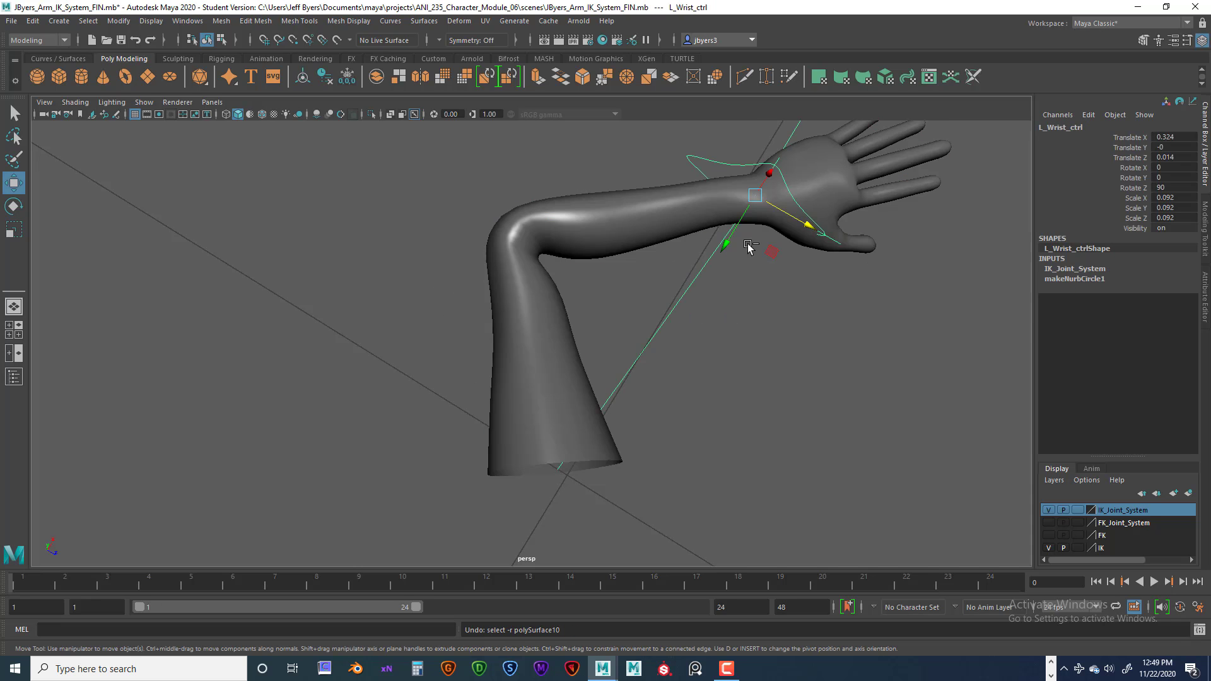
# Step: Test the wrist control's bend again, return it to Translate X 0.459, and display the joints in the viewport
pyautogui.keyDown('alt'); pyautogui.moveTo(748, 293); pyautogui.dragTo(550, 311); pyautogui.keyUp('alt')
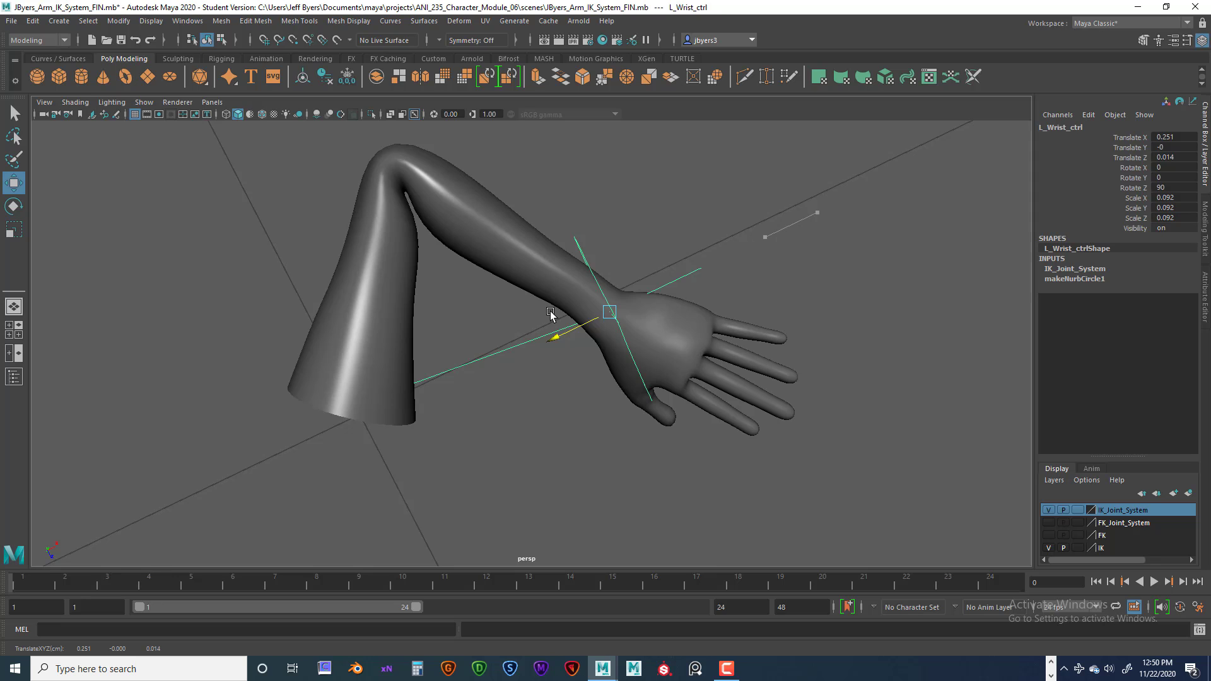
pyautogui.moveTo(550, 311); pyautogui.dragTo(728, 343)
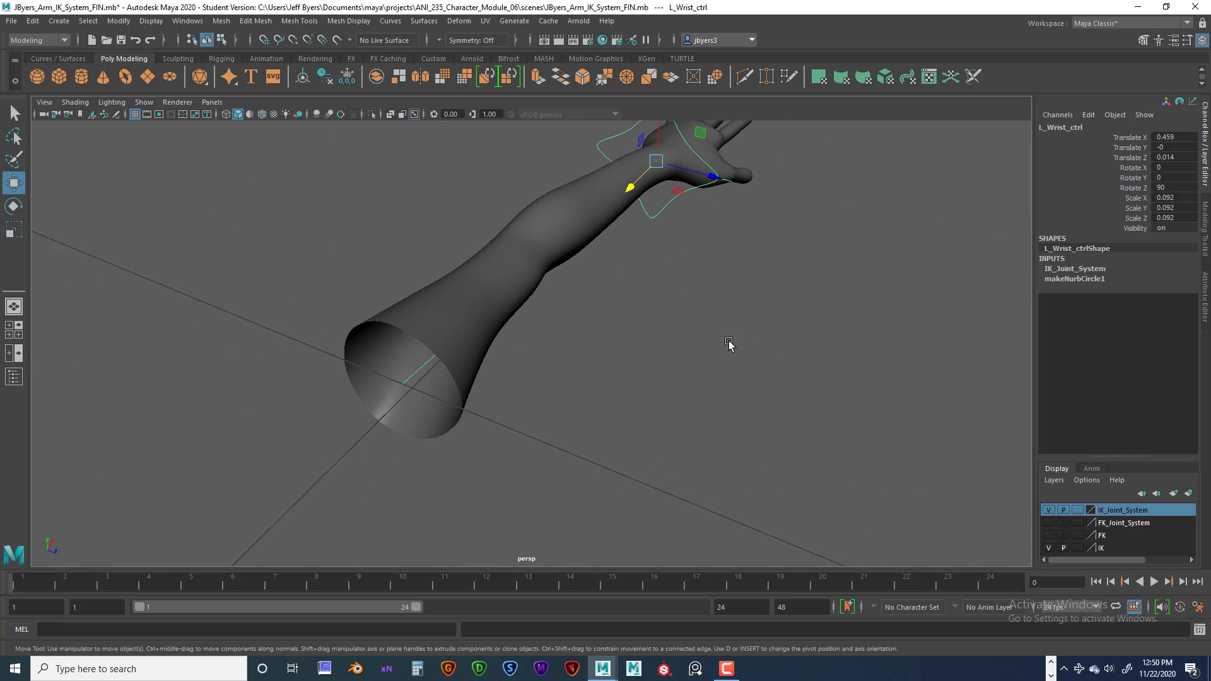
pyautogui.click(144, 101)
pyautogui.click(153, 308)
pyautogui.keyDown('alt'); pyautogui.moveTo(719, 293); pyautogui.dragTo(637, 306); pyautogui.keyUp('alt')
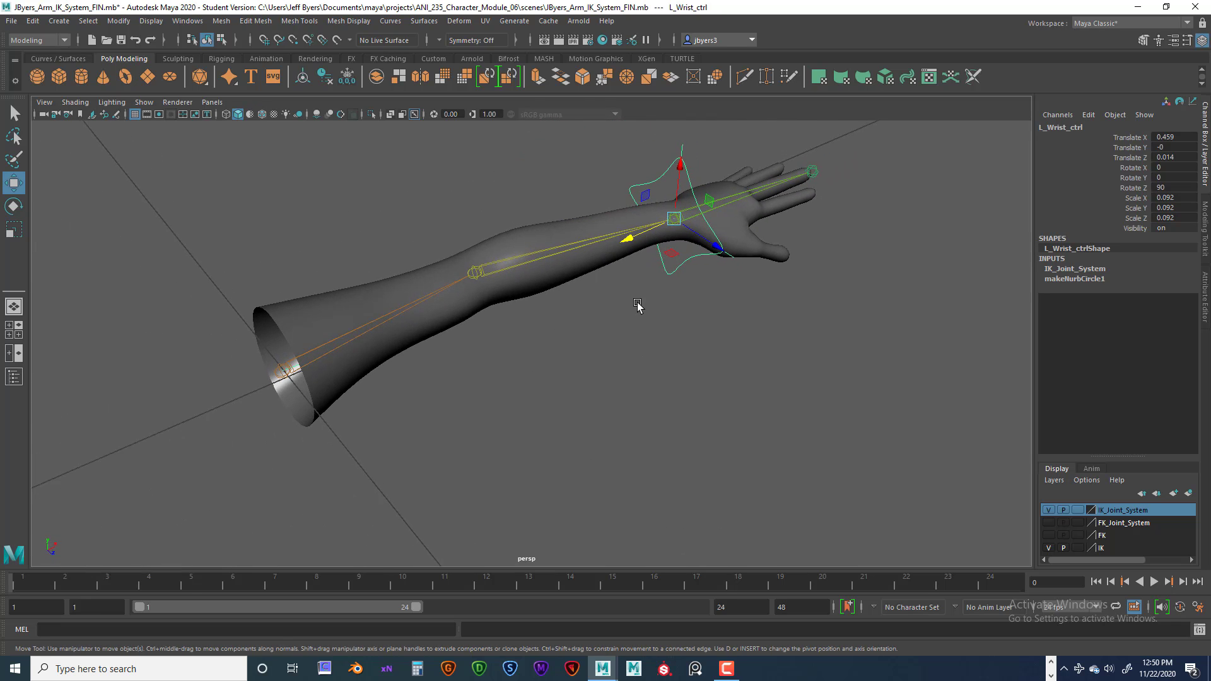
# Step: Undo the arm mesh's skin binding and the mesh's addition to the selection, leaving the shoulder joint selected
pyautogui.hotkey('ctrl', 'z')
pyautogui.hotkey('ctrl', 'z')
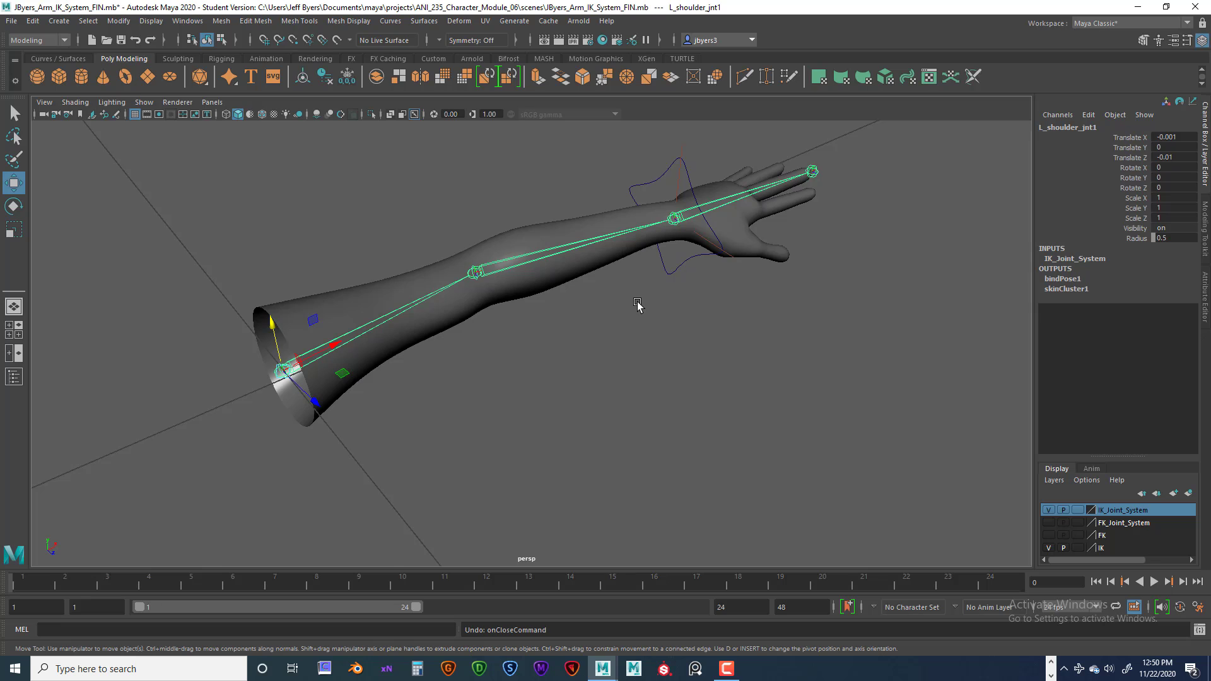
pyautogui.click(621, 312)
pyautogui.hotkey('ctrl', 'z')
pyautogui.hotkey('ctrl', 'z')
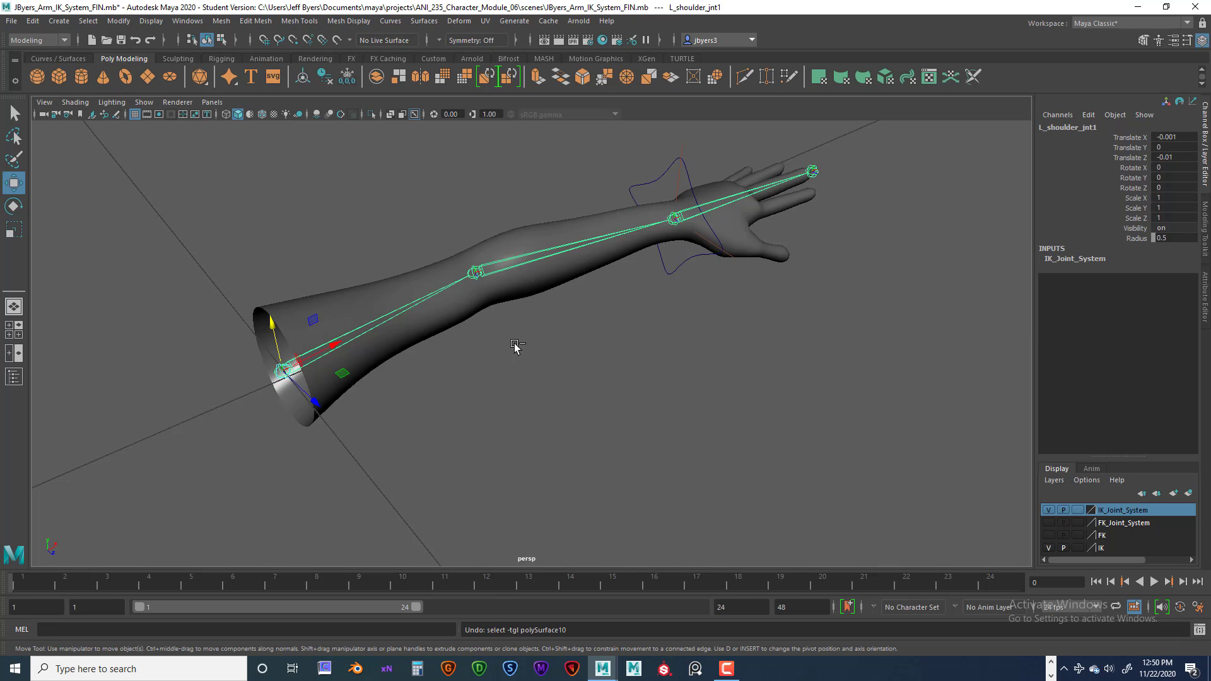
# Step: Undo the shoulder joint selection and the remaining earlier actions until nothing is selected
pyautogui.hotkey('ctrl', 'z')
pyautogui.hotkey('ctrl', 'z')
pyautogui.hotkey('ctrl', 'z')
pyautogui.hotkey('ctrl', 'z')
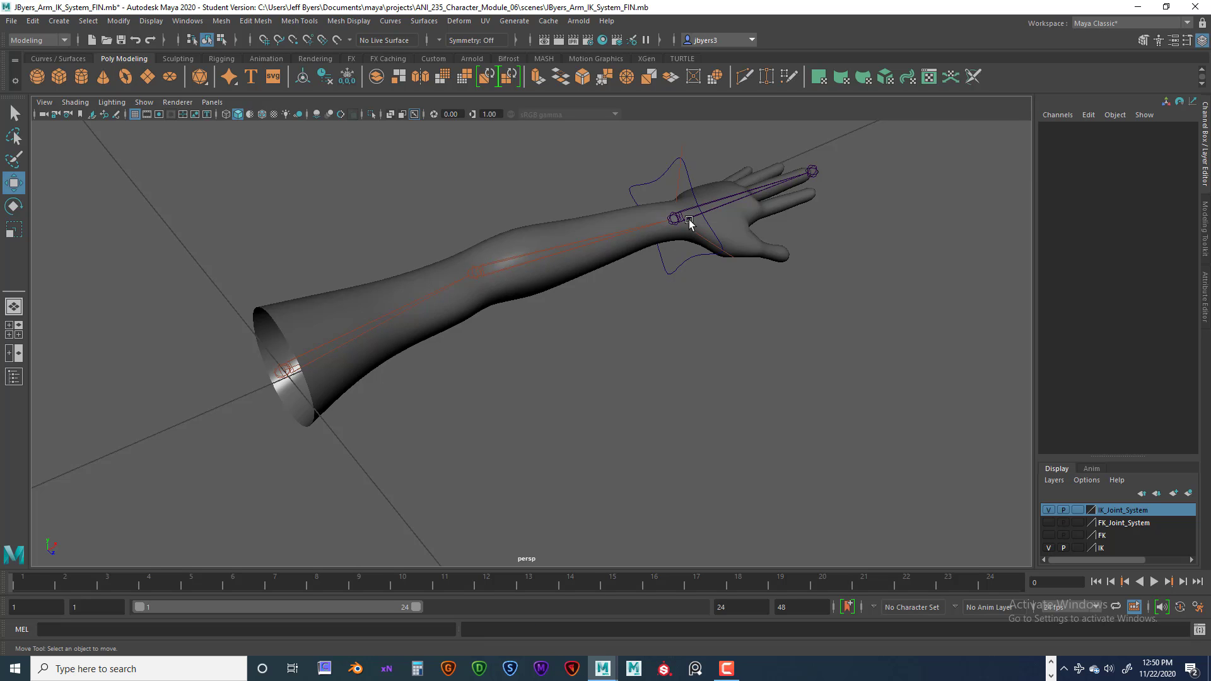
# Step: Test the unbound joint chain by moving the wrist control to Translate X 0.329, and undo the move
pyautogui.click(649, 185)
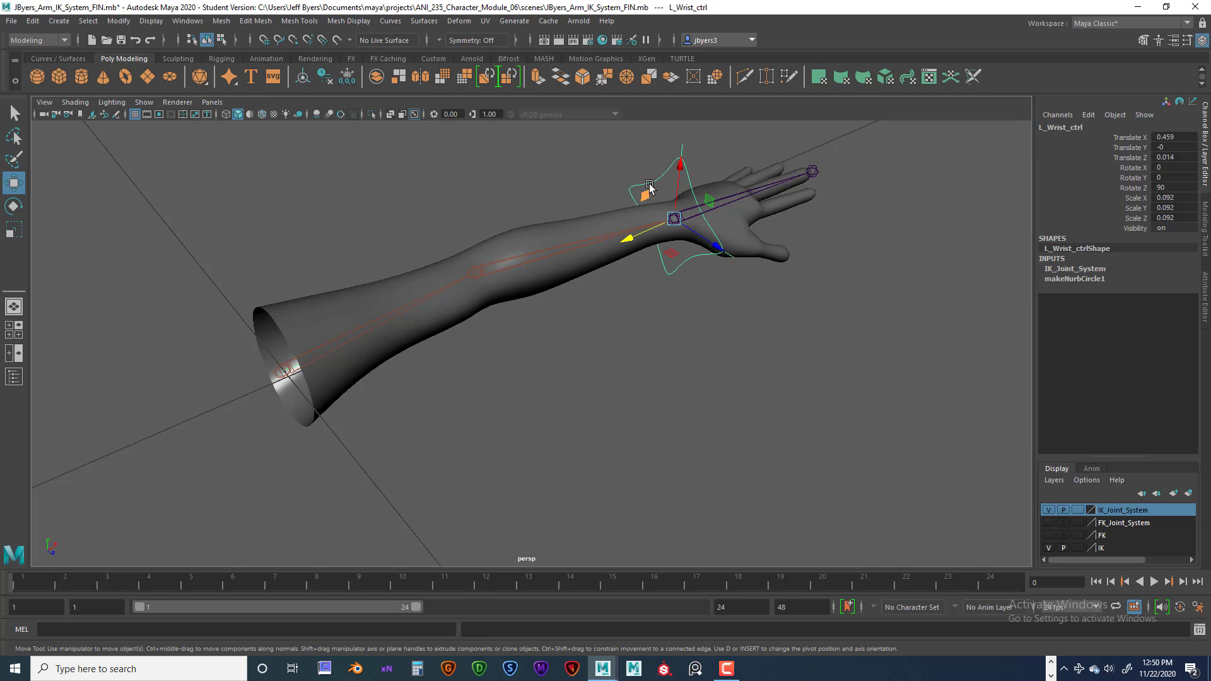
pyautogui.moveTo(658, 237); pyautogui.dragTo(541, 280)
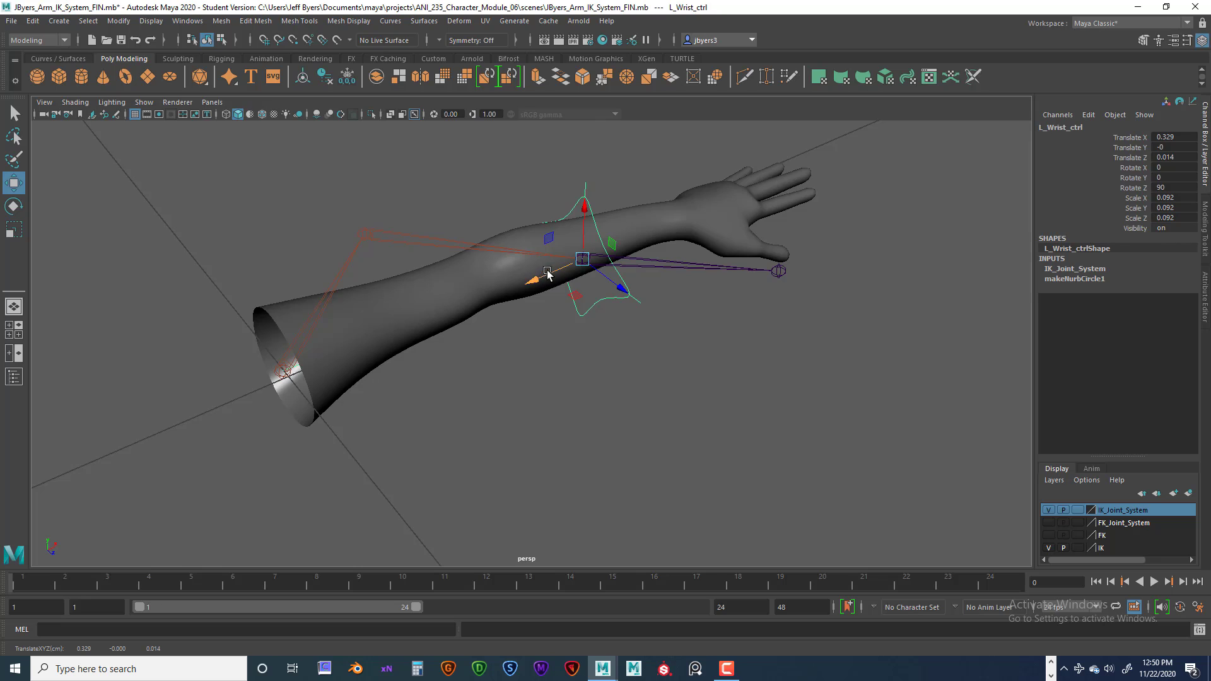
pyautogui.hotkey('ctrl', 'z')
# Step: Bind the arm mesh to the shoulder joint's hierarchy with the Geodesic Voxel bind method, falloff 0.20 and resolution 256
pyautogui.click(278, 377)
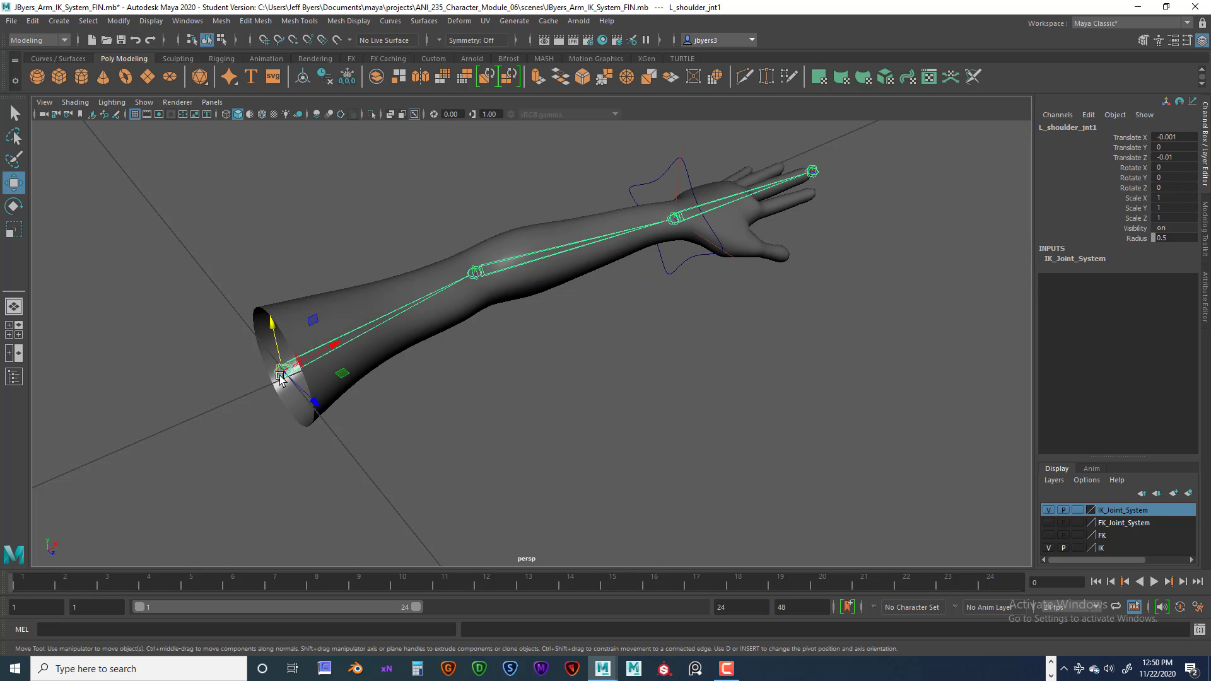
pyautogui.click(381, 295)
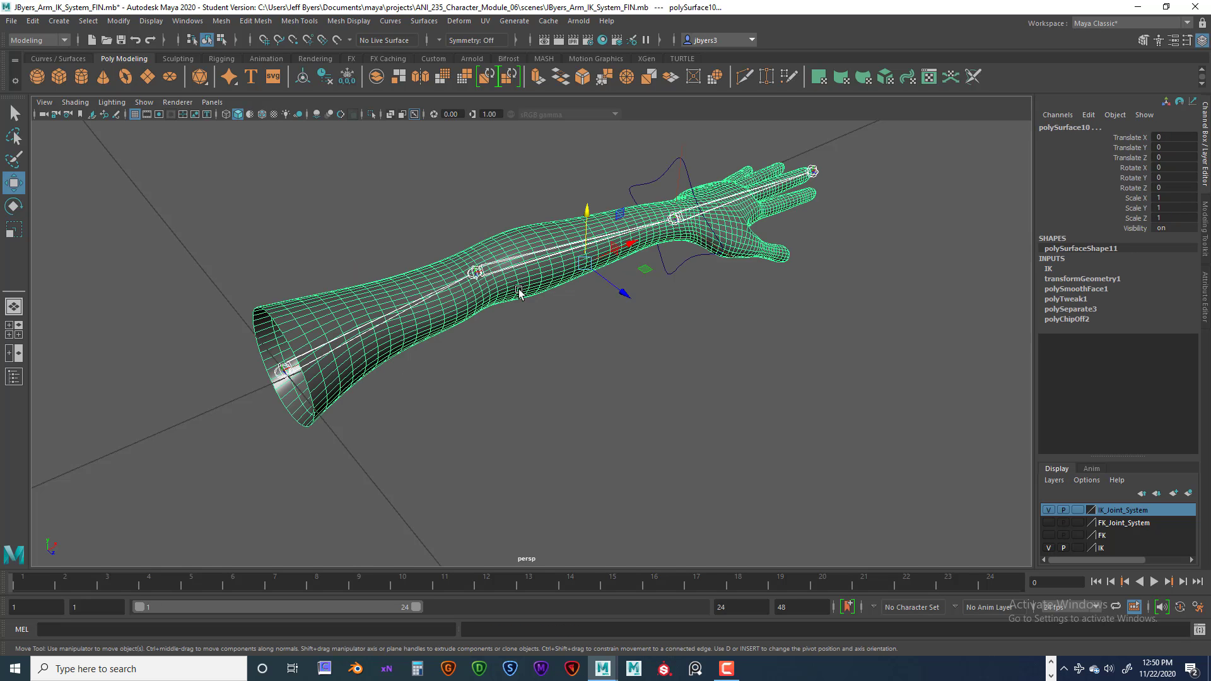
pyautogui.press('space')
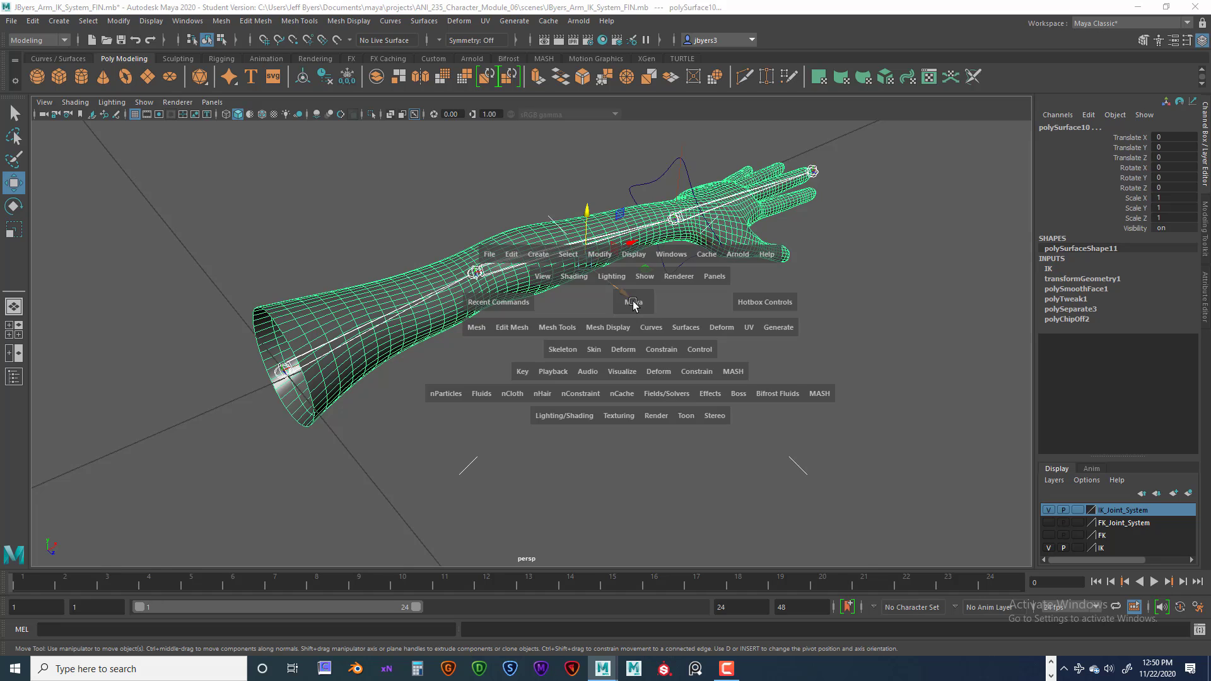
pyautogui.click(595, 348)
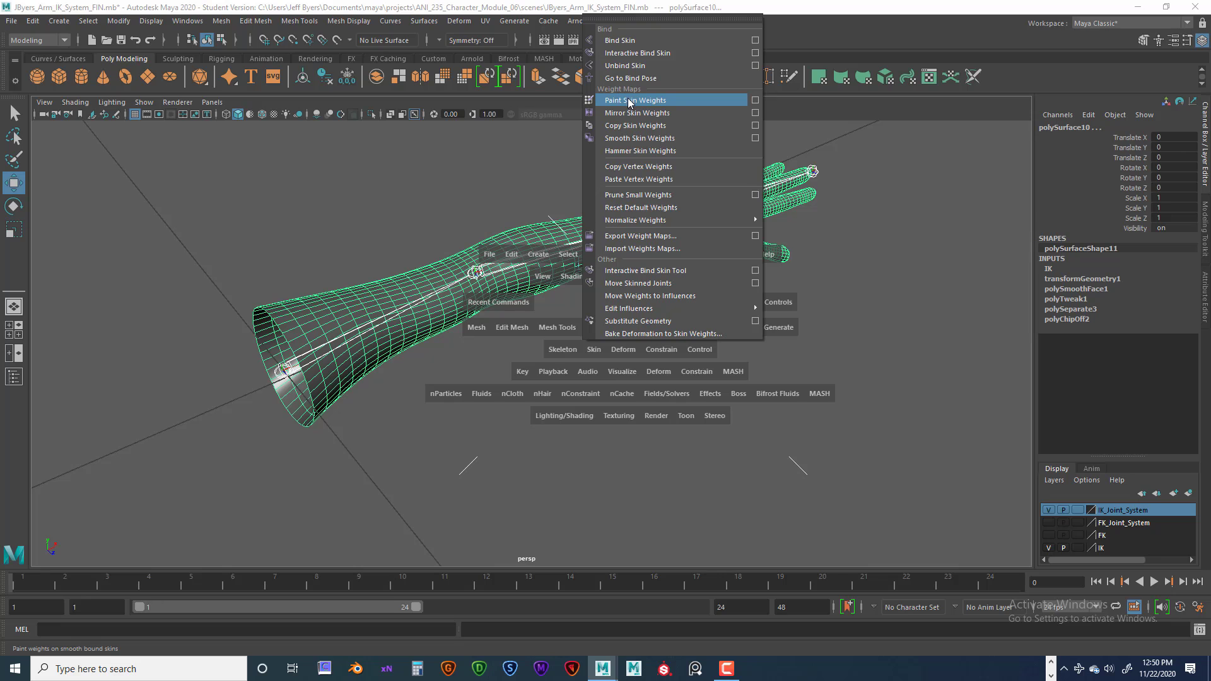
pyautogui.click(754, 41)
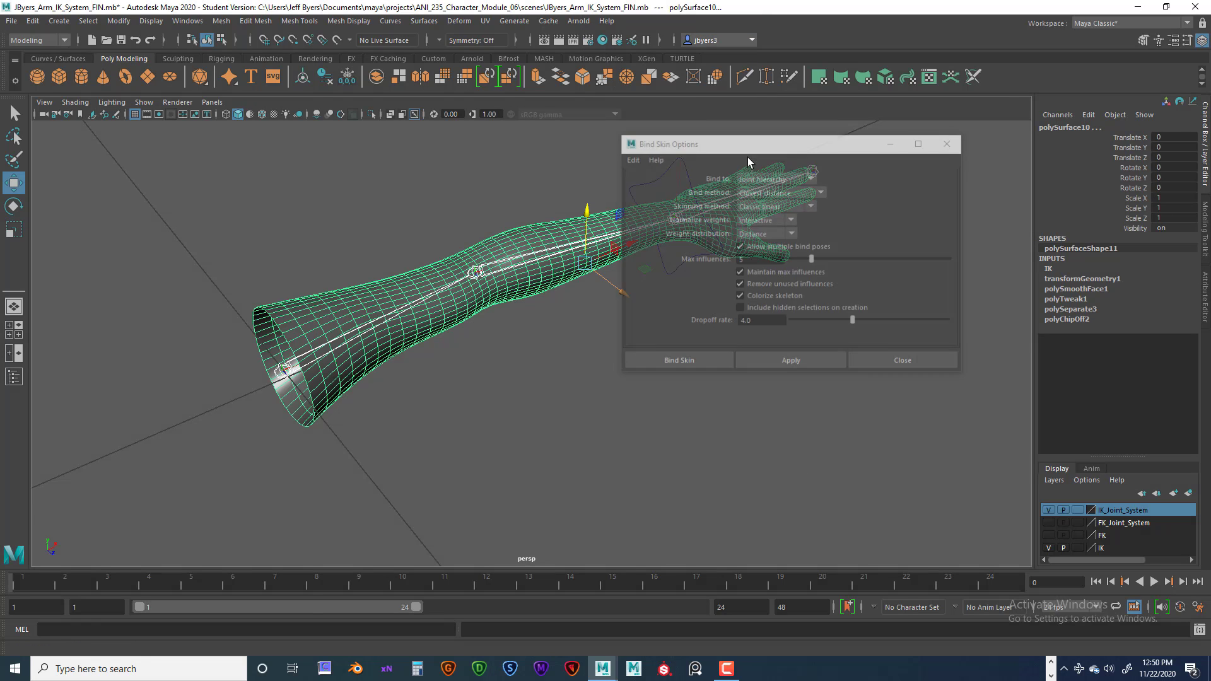
pyautogui.click(822, 193)
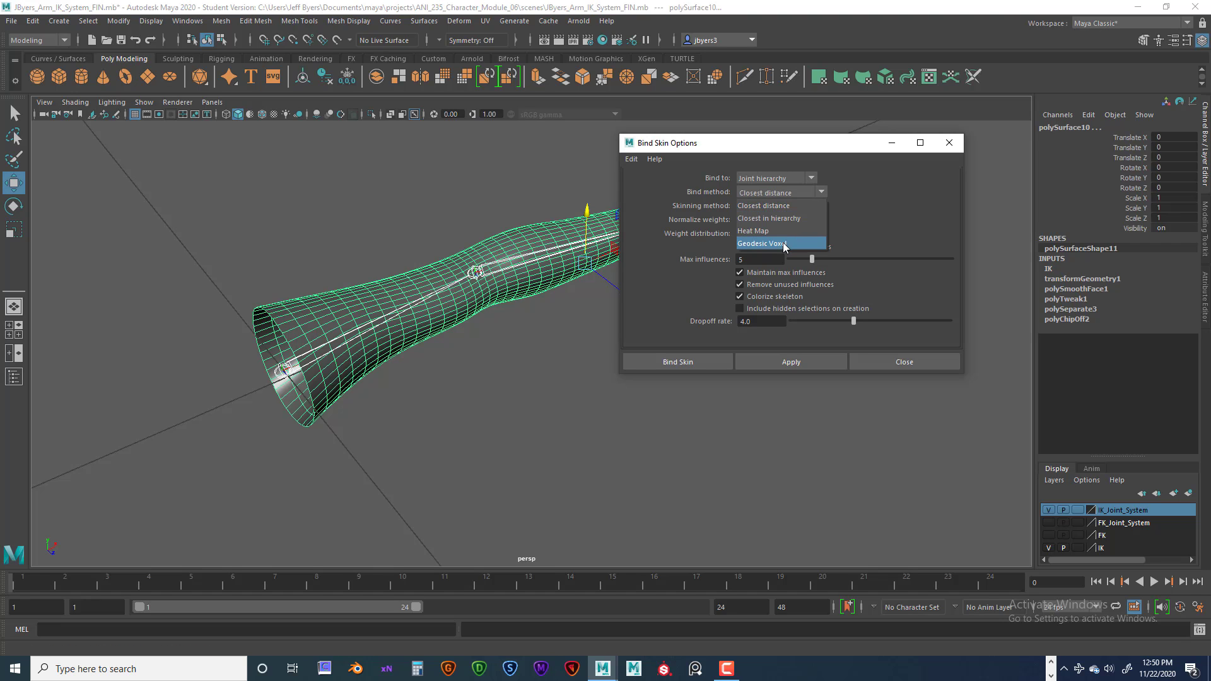
pyautogui.click(782, 243)
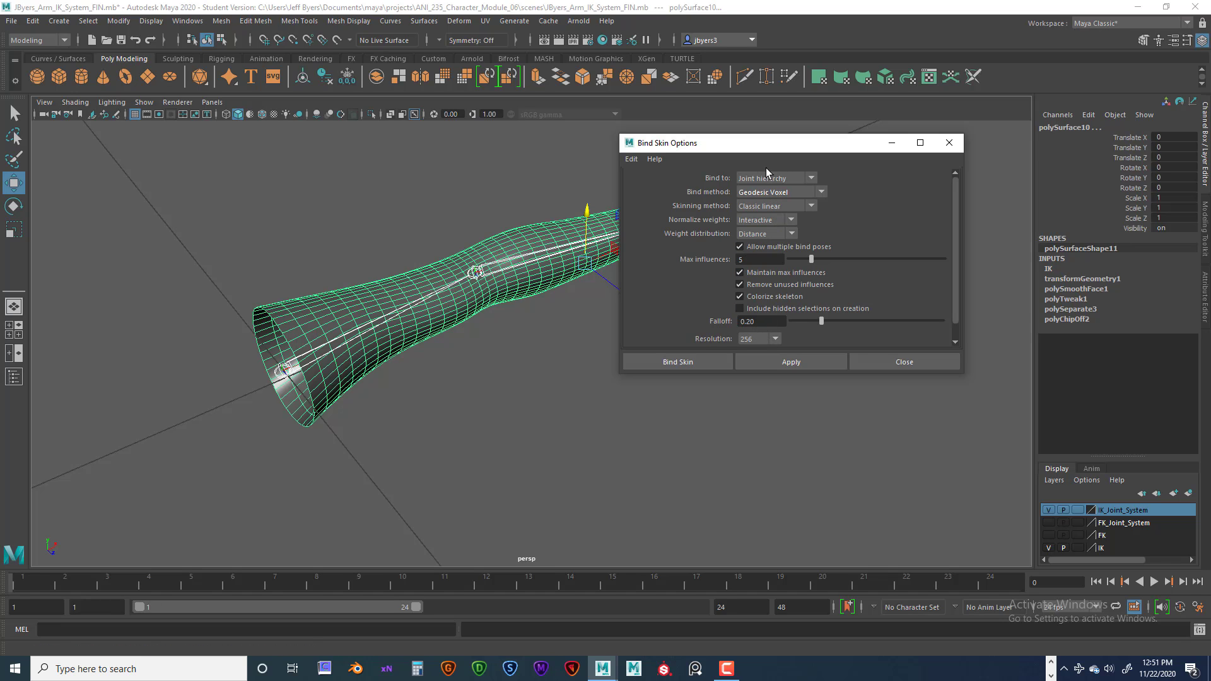
pyautogui.click(682, 361)
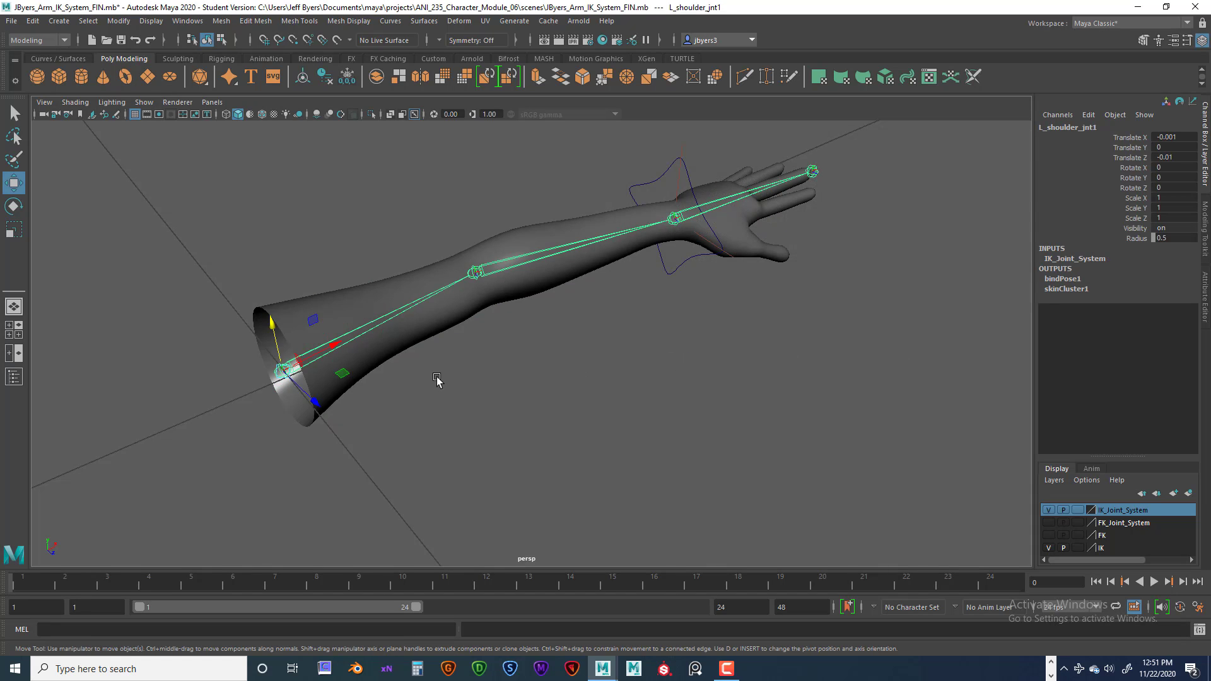
# Step: Bend the bound arm by moving the wrist control to about Translate X 0.328, and undo the test moves
pyautogui.click(696, 206)
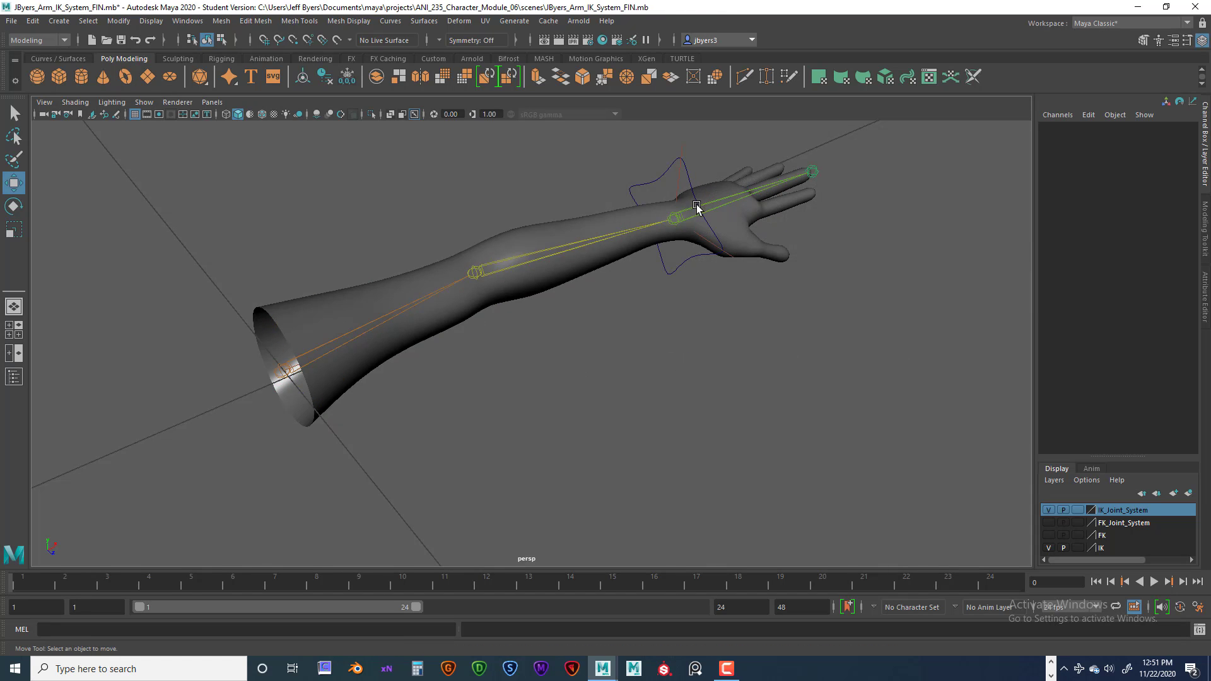
pyautogui.click(690, 194)
pyautogui.moveTo(639, 240); pyautogui.dragTo(536, 287)
pyautogui.keyDown('alt'); pyautogui.moveTo(422, 254); pyautogui.dragTo(558, 289); pyautogui.keyUp('alt')
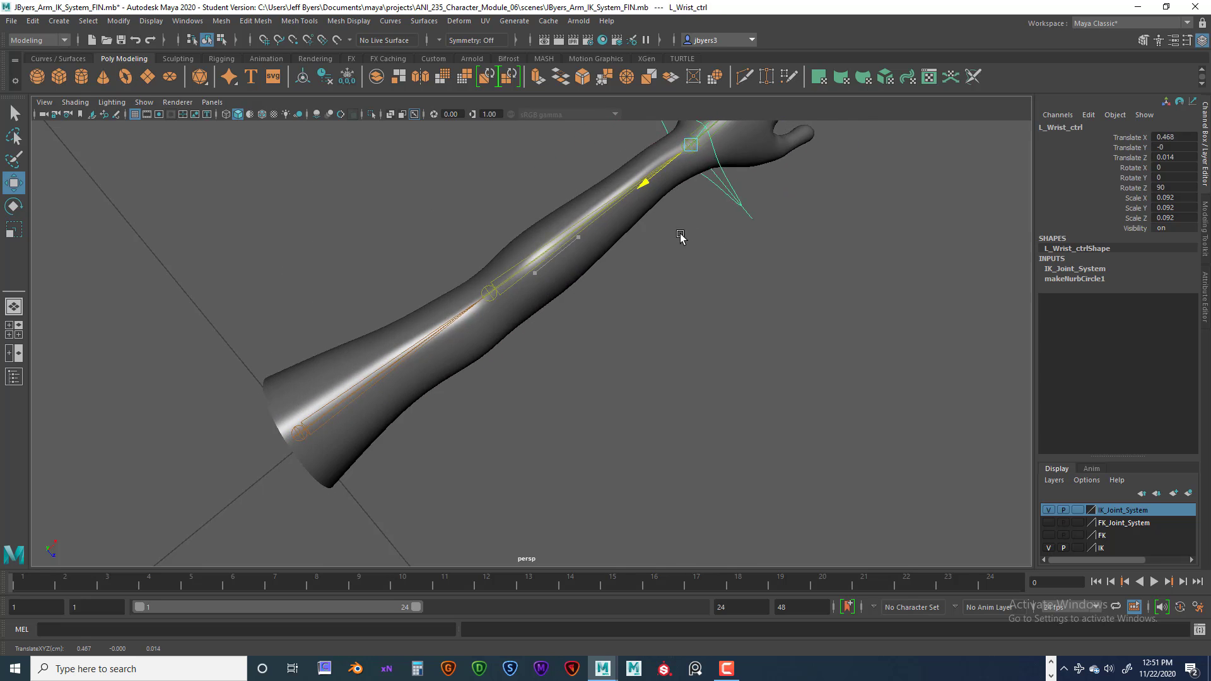
pyautogui.moveTo(680, 237); pyautogui.dragTo(627, 317)
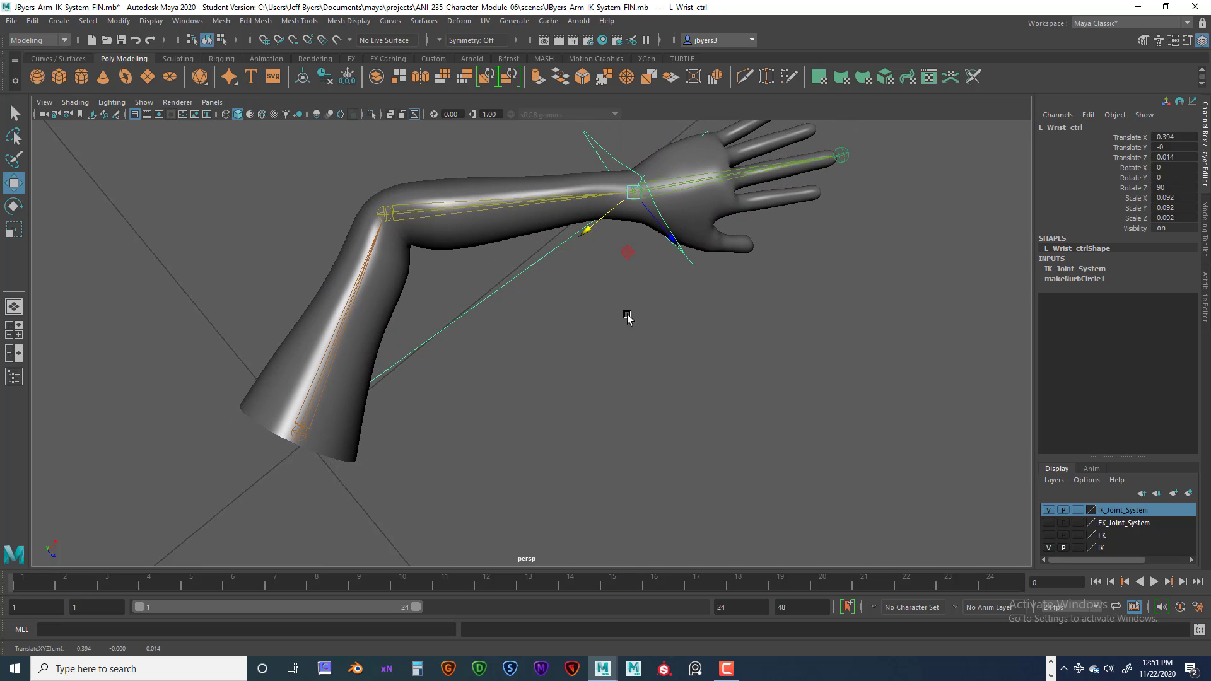
pyautogui.keyDown('alt'); pyautogui.moveTo(484, 342); pyautogui.dragTo(522, 315); pyautogui.keyUp('alt')
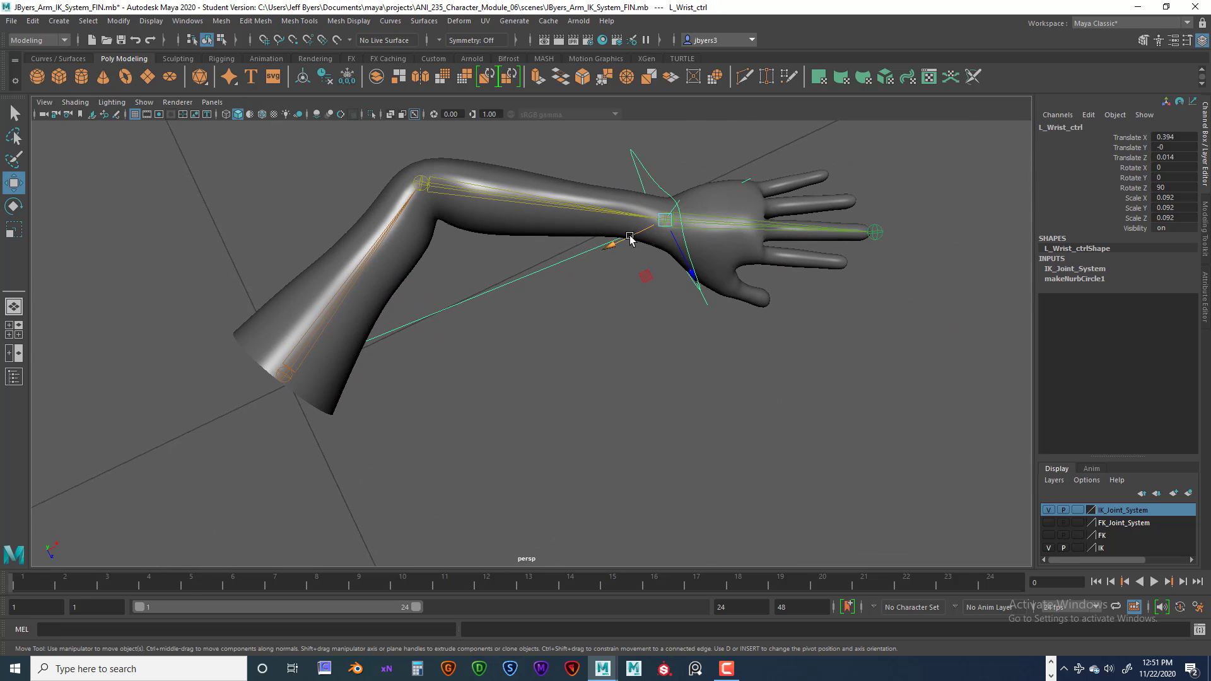
pyautogui.moveTo(629, 238); pyautogui.dragTo(495, 268)
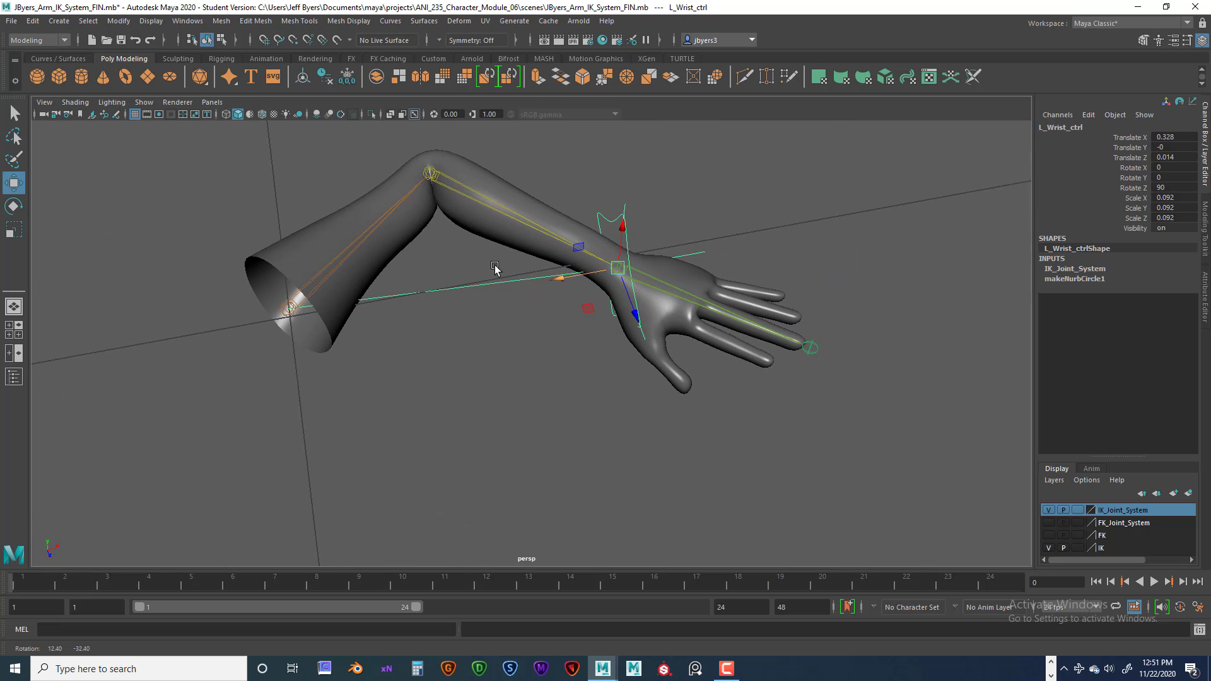
pyautogui.hotkey('ctrl', 'z')
pyautogui.hotkey('ctrl', 'z')
pyautogui.hotkey('ctrl', 'z')
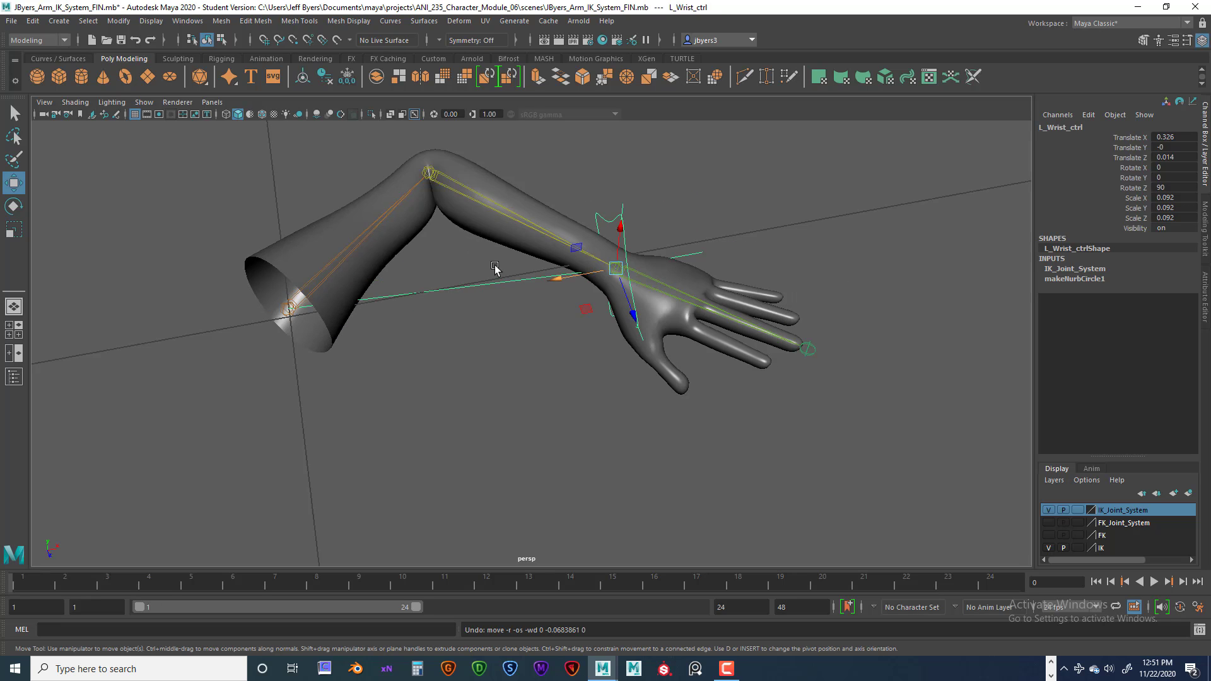
# Step: Examine the bound arm and its size against the grid from several angles and distances
pyautogui.scroll(-10, 553, 320)
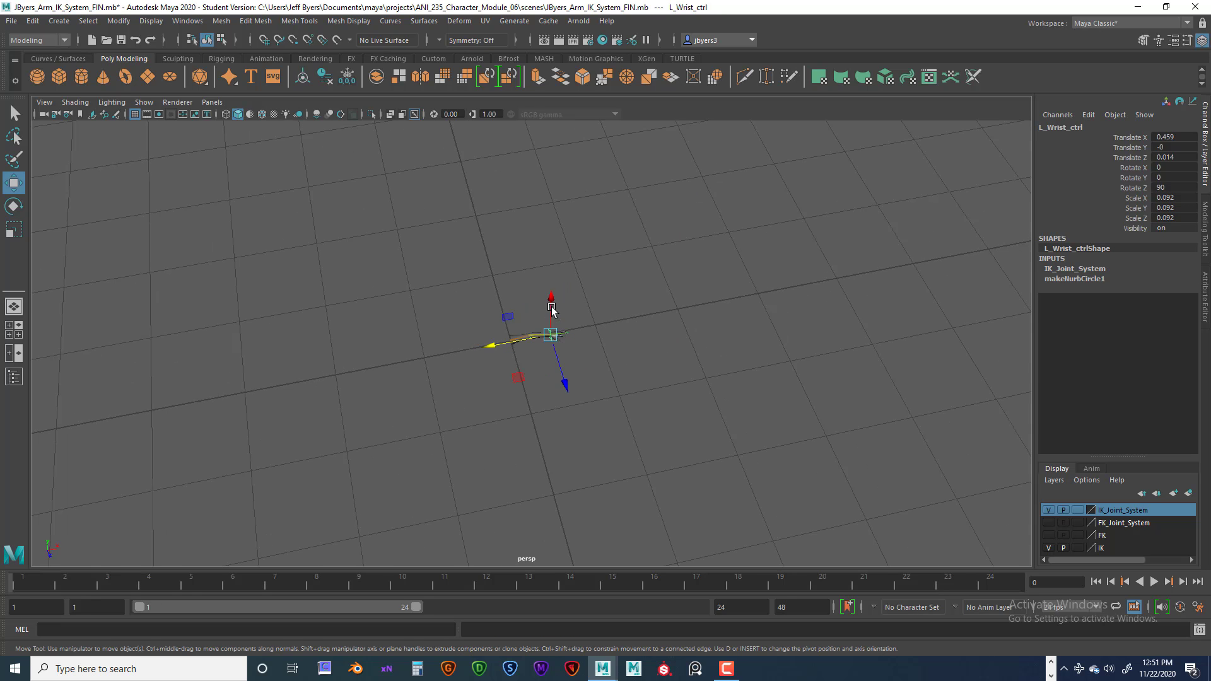
pyautogui.scroll(5, 649, 309)
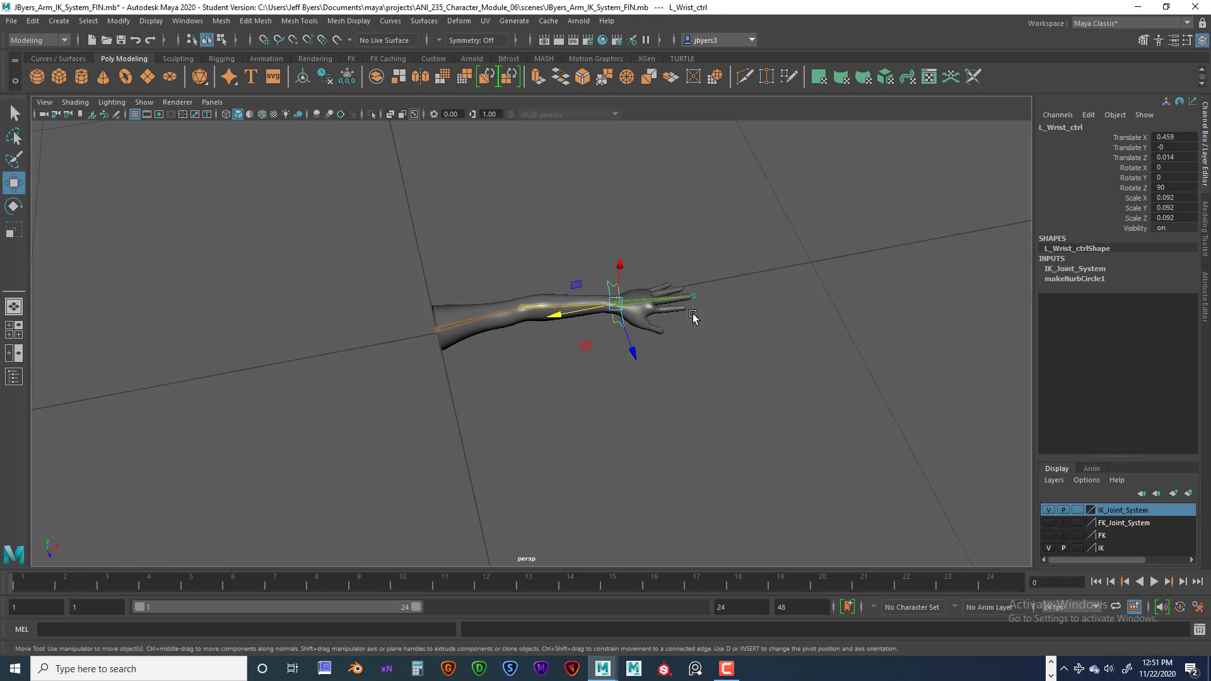
pyautogui.keyDown('alt'); pyautogui.moveTo(693, 317); pyautogui.dragTo(727, 290); pyautogui.keyUp('alt')
pyautogui.scroll(6, 723, 300)
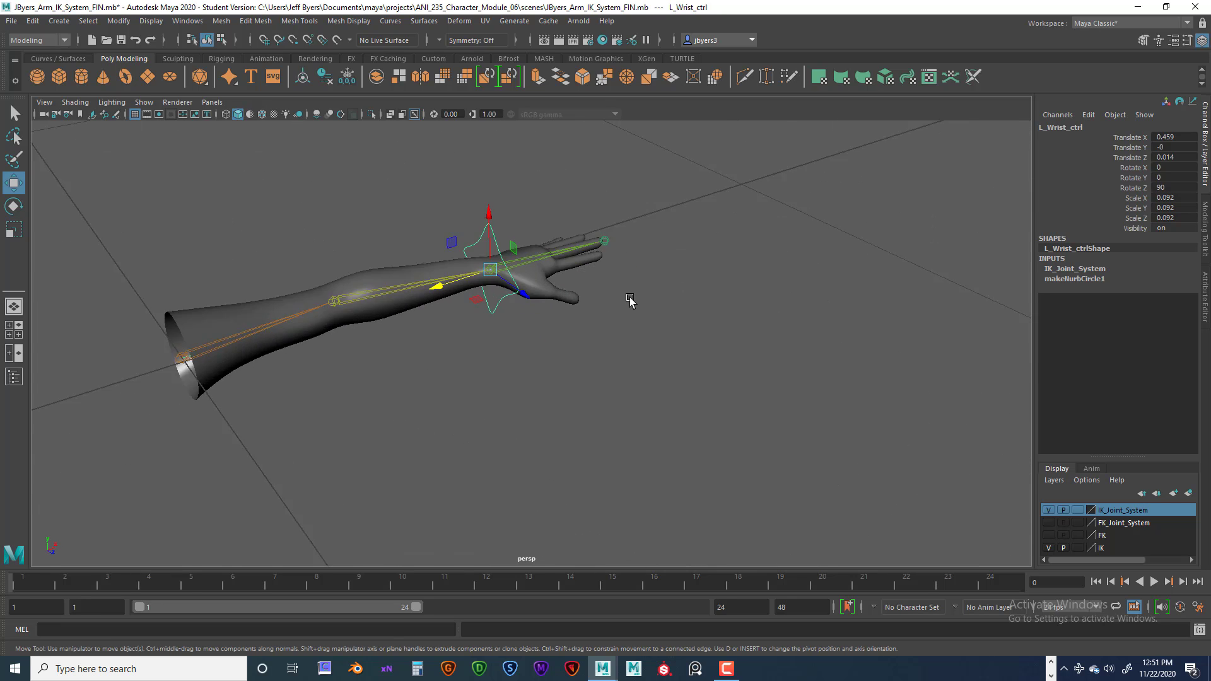
pyautogui.scroll(-3, 769, 309)
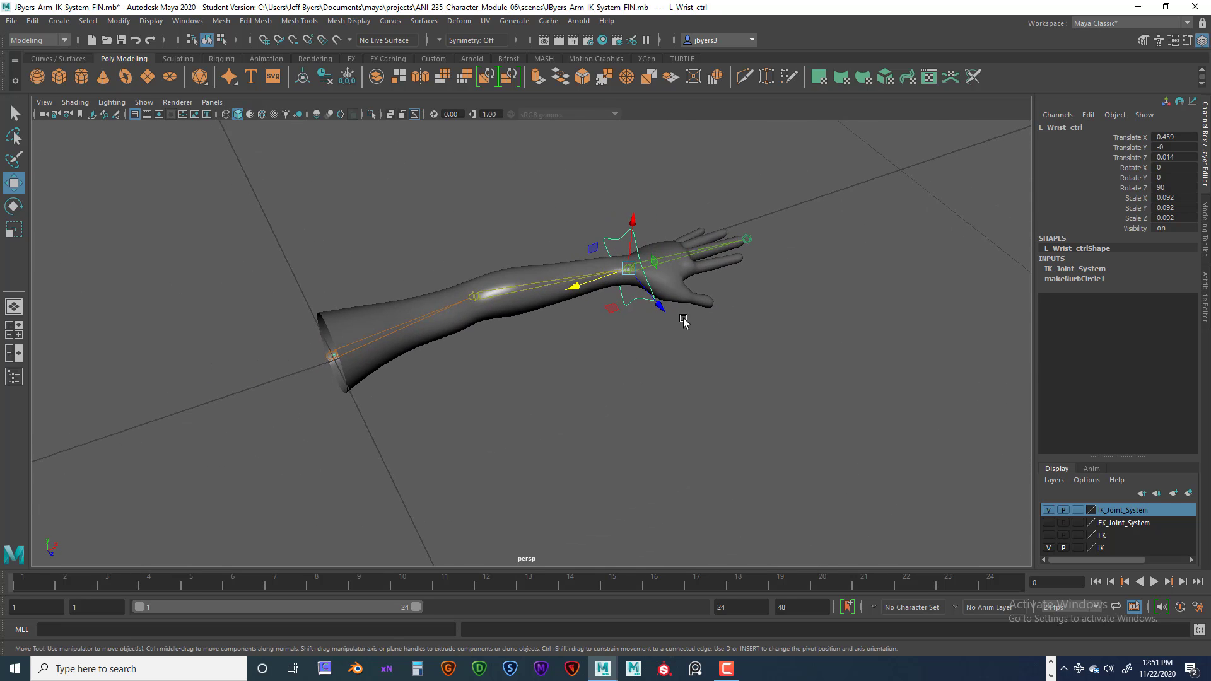
pyautogui.keyDown('alt'); pyautogui.moveTo(529, 331); pyautogui.dragTo(568, 324); pyautogui.keyUp('alt')
pyautogui.scroll(-5, 684, 343)
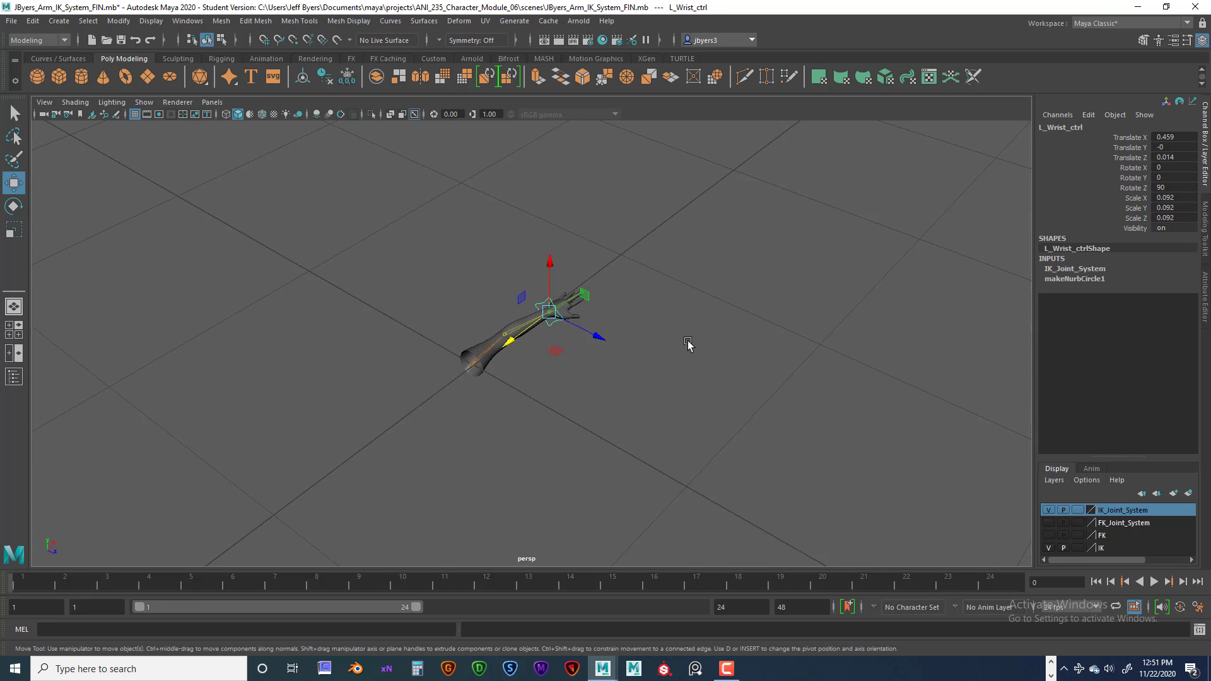
pyautogui.moveTo(698, 352)
pyautogui.keyDown('alt'); pyautogui.mouseDown()
pyautogui.moveTo(627, 352)
pyautogui.moveTo(668, 333)
pyautogui.moveTo(678, 344)
pyautogui.mouseUp(); pyautogui.keyUp('alt')
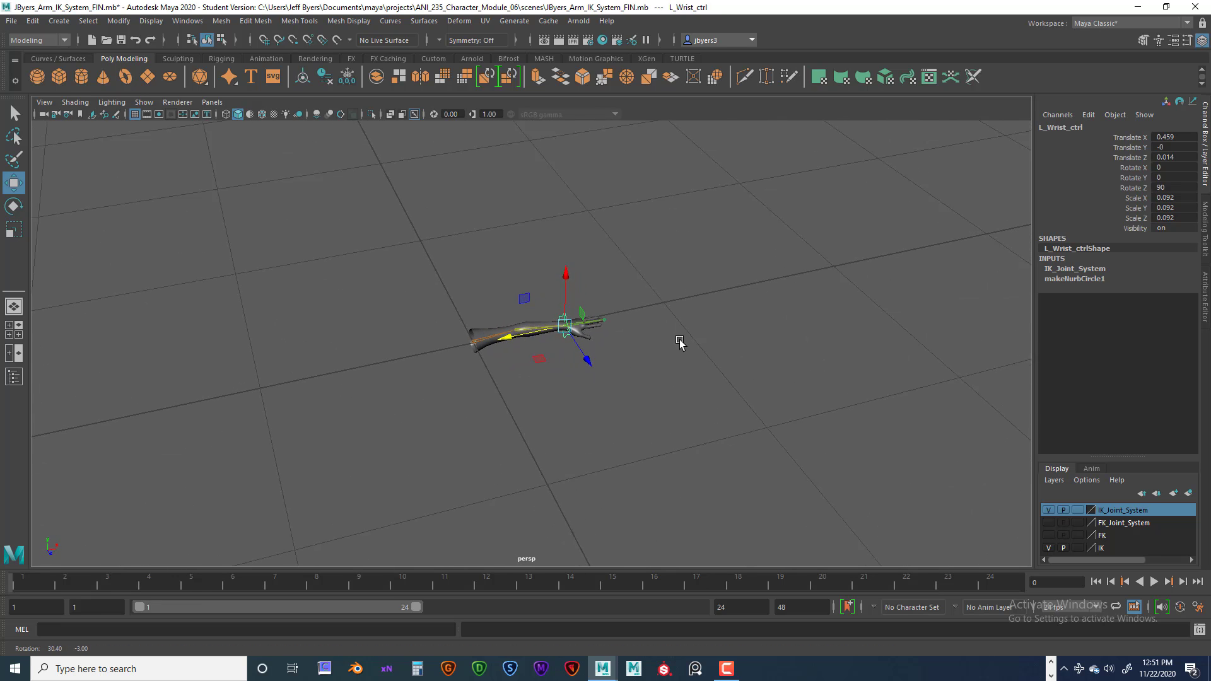
pyautogui.scroll(3, 652, 350)
pyautogui.scroll(5, 653, 350)
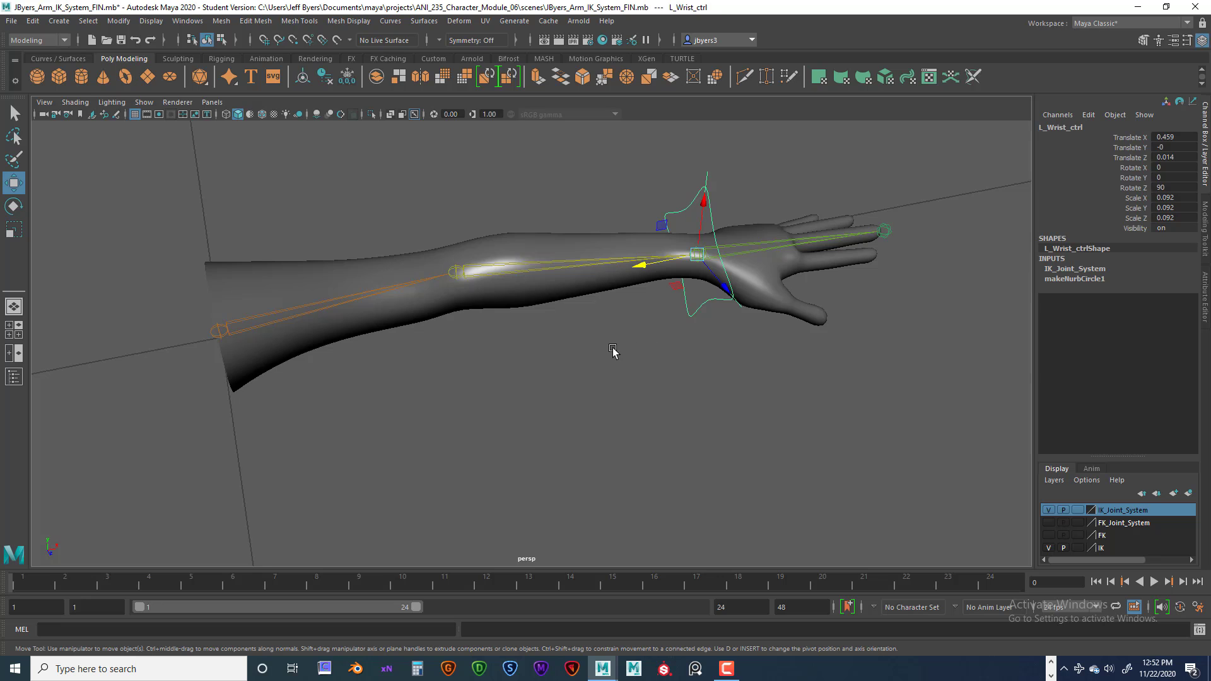
# Step: Test the arm's bend once more with the wrist control, and undo the movement back to Translate X 0.459
pyautogui.scroll(2, 611, 351)
pyautogui.moveTo(671, 255); pyautogui.dragTo(532, 337)
pyautogui.hotkey('ctrl', 'z')
pyautogui.hotkey('ctrl', 'z')
pyautogui.hotkey('ctrl', 'z')
pyautogui.hotkey('ctrl', 'z')
pyautogui.hotkey('ctrl', 'z')
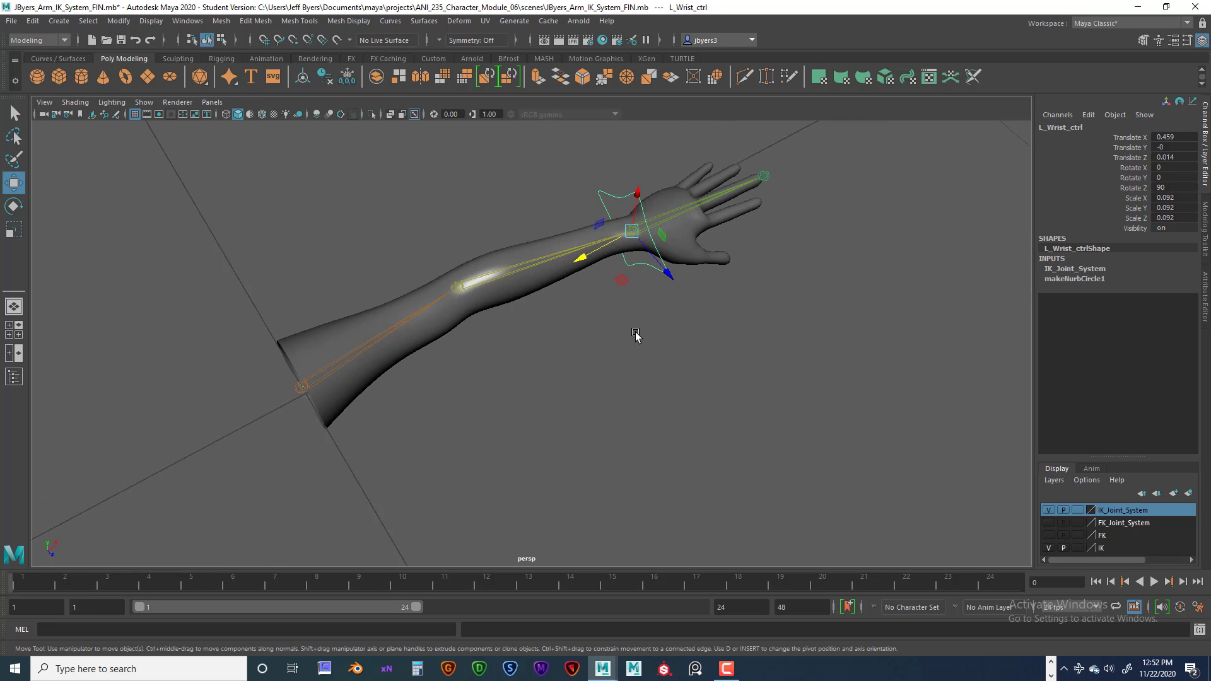
# Step: Set the linear working unit to foot in the general application preferences and save the change
pyautogui.scroll(-8, 626, 333)
pyautogui.keyDown('alt'); pyautogui.moveTo(672, 378); pyautogui.dragTo(649, 362); pyautogui.keyUp('alt')
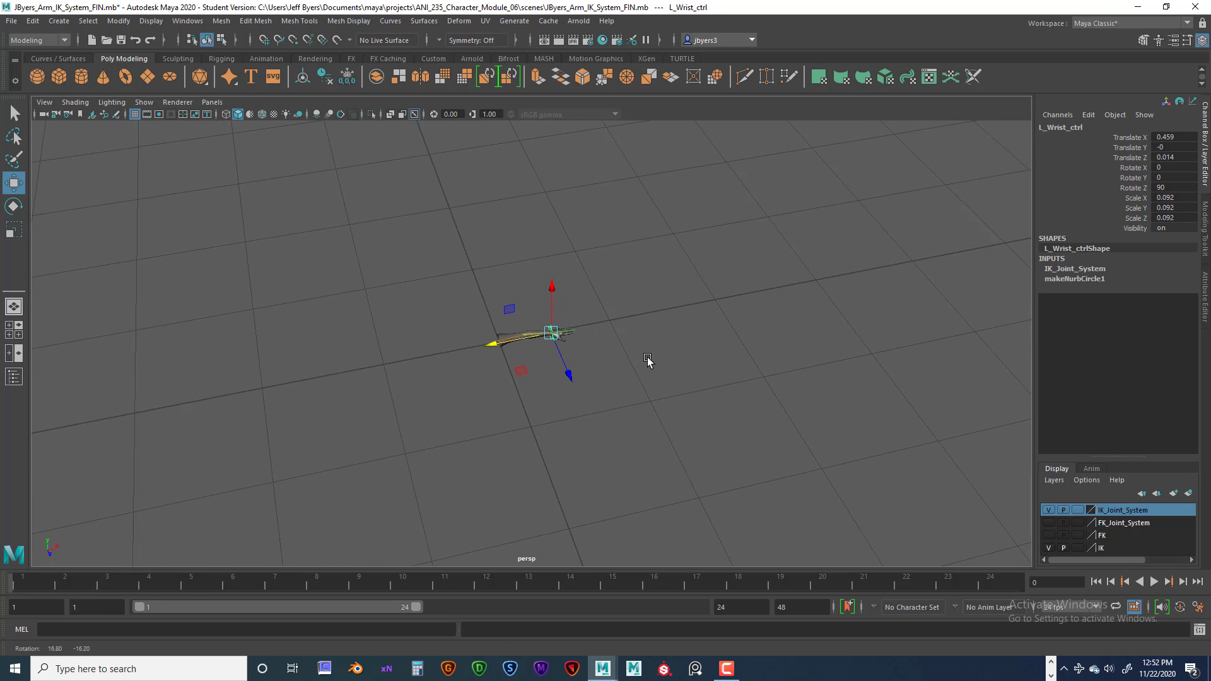
pyautogui.keyDown('alt'); pyautogui.moveTo(651, 339); pyautogui.dragTo(586, 316, button='middle'); pyautogui.keyUp('alt')
pyautogui.keyDown('alt'); pyautogui.moveTo(587, 316); pyautogui.dragTo(604, 313); pyautogui.keyUp('alt')
pyautogui.scroll(1, 604, 312)
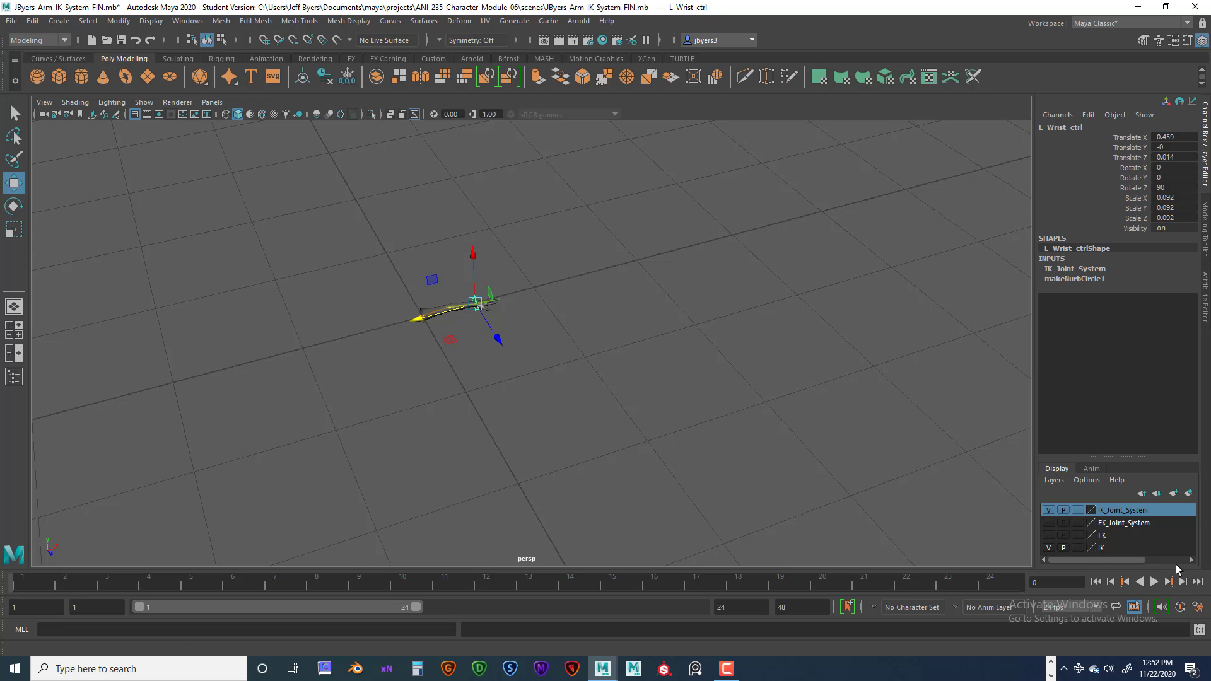
pyautogui.click(1199, 608)
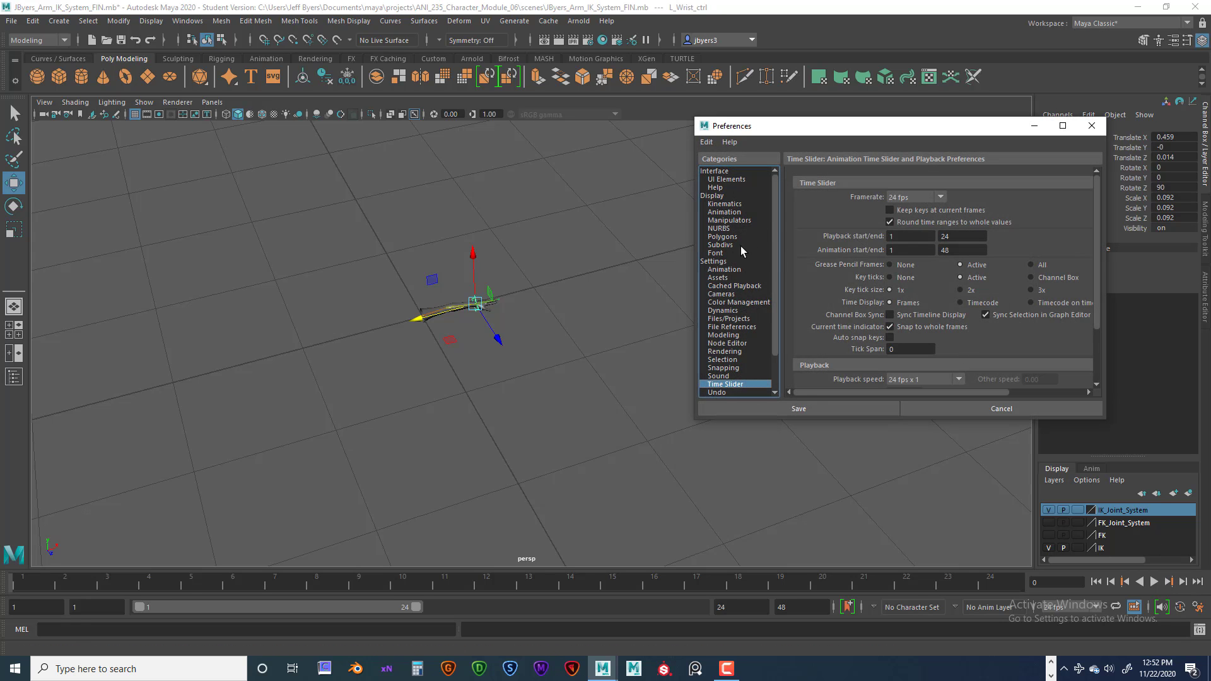
pyautogui.click(713, 261)
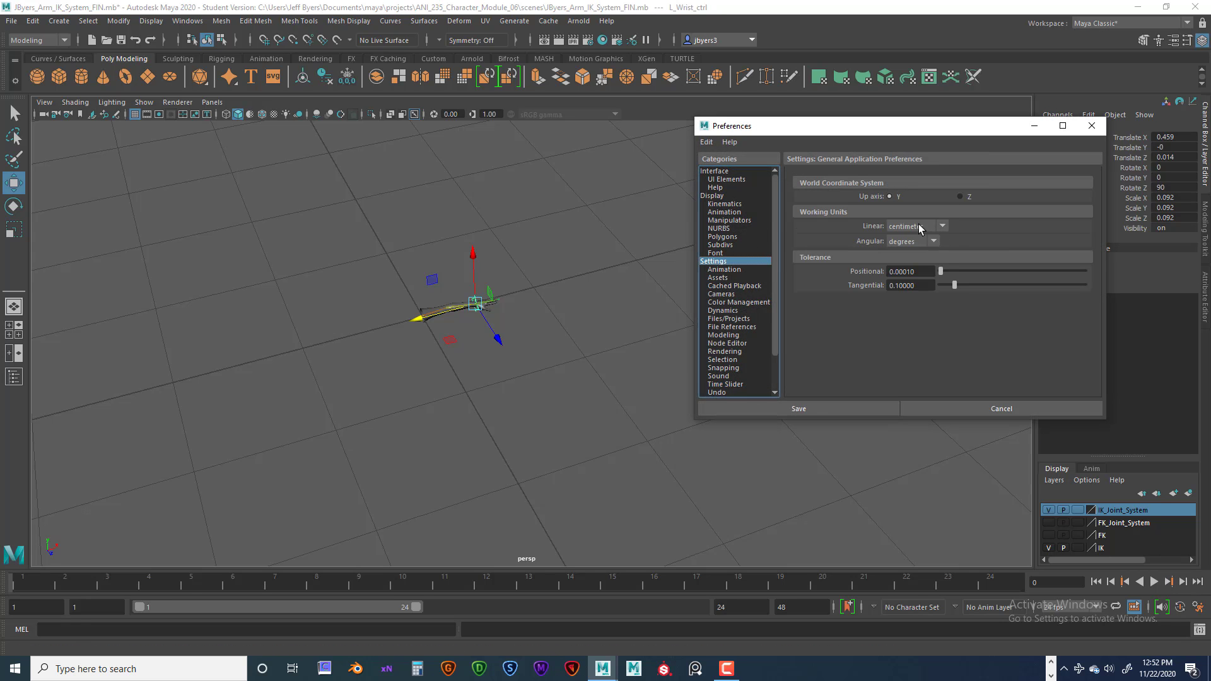
pyautogui.click(942, 227)
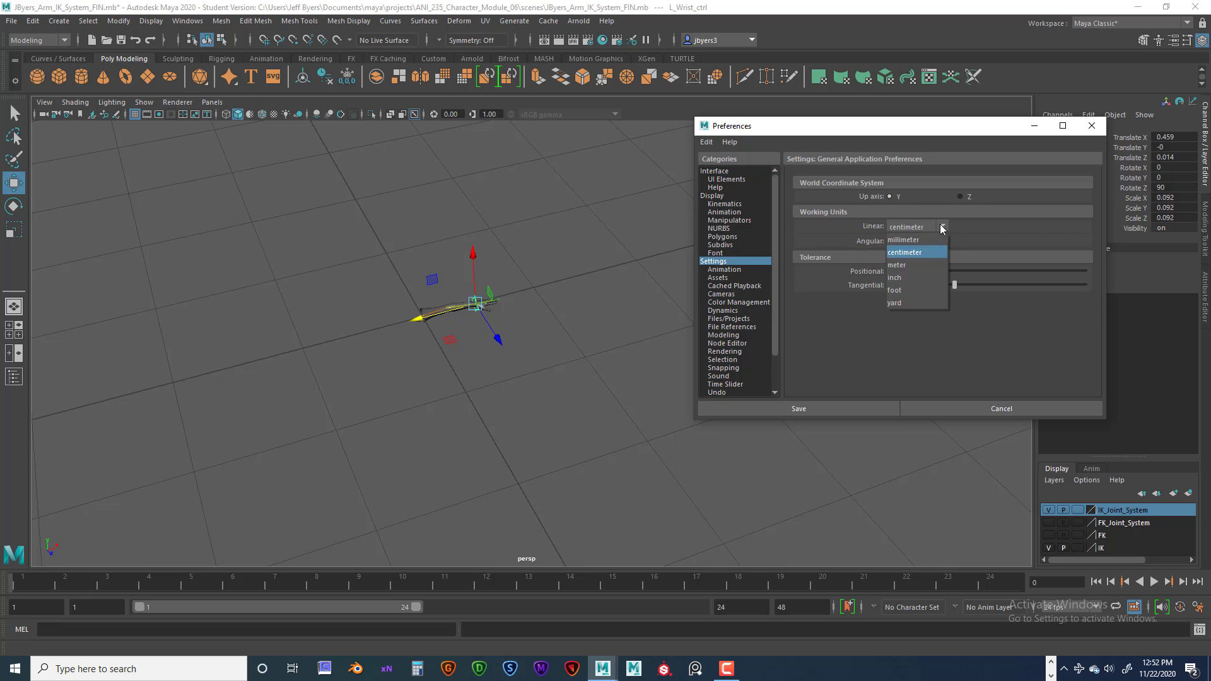
pyautogui.click(904, 291)
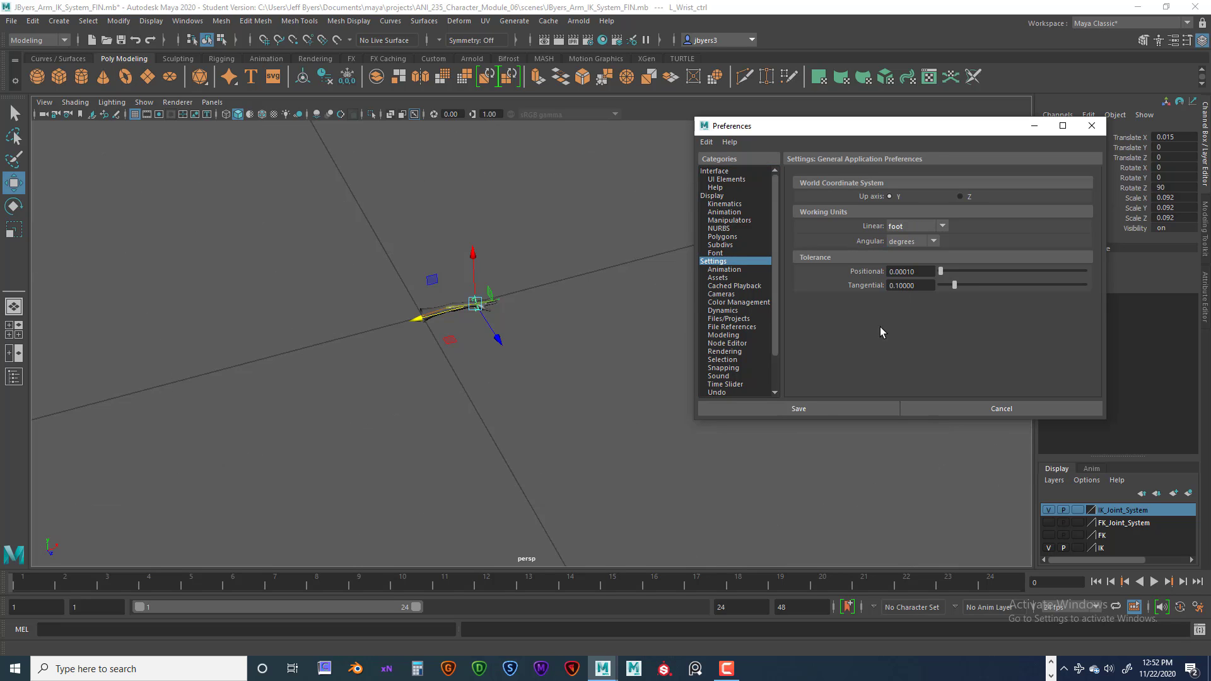
pyautogui.click(813, 409)
# Step: Examine the arm's scale against the grid and the viewport's clipping at different zoom distances
pyautogui.scroll(-12, 724, 408)
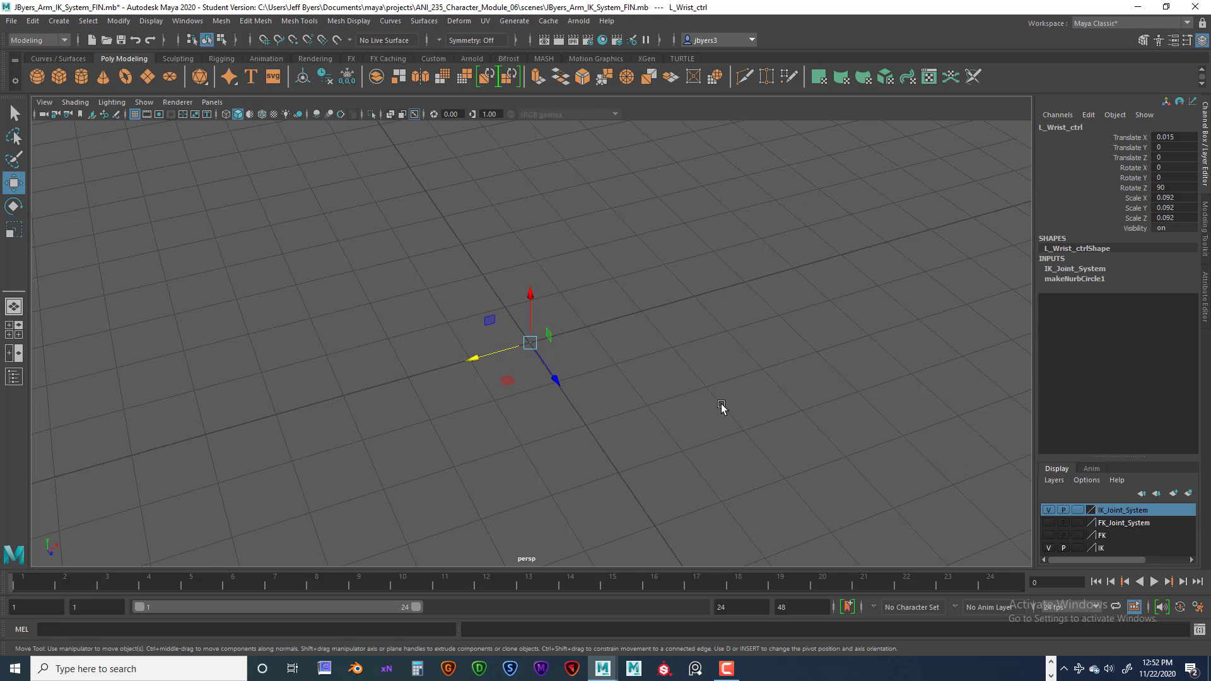
pyautogui.scroll(-10, 720, 406)
pyautogui.scroll(8, 717, 405)
pyautogui.scroll(-8, 716, 405)
pyautogui.scroll(3, 716, 404)
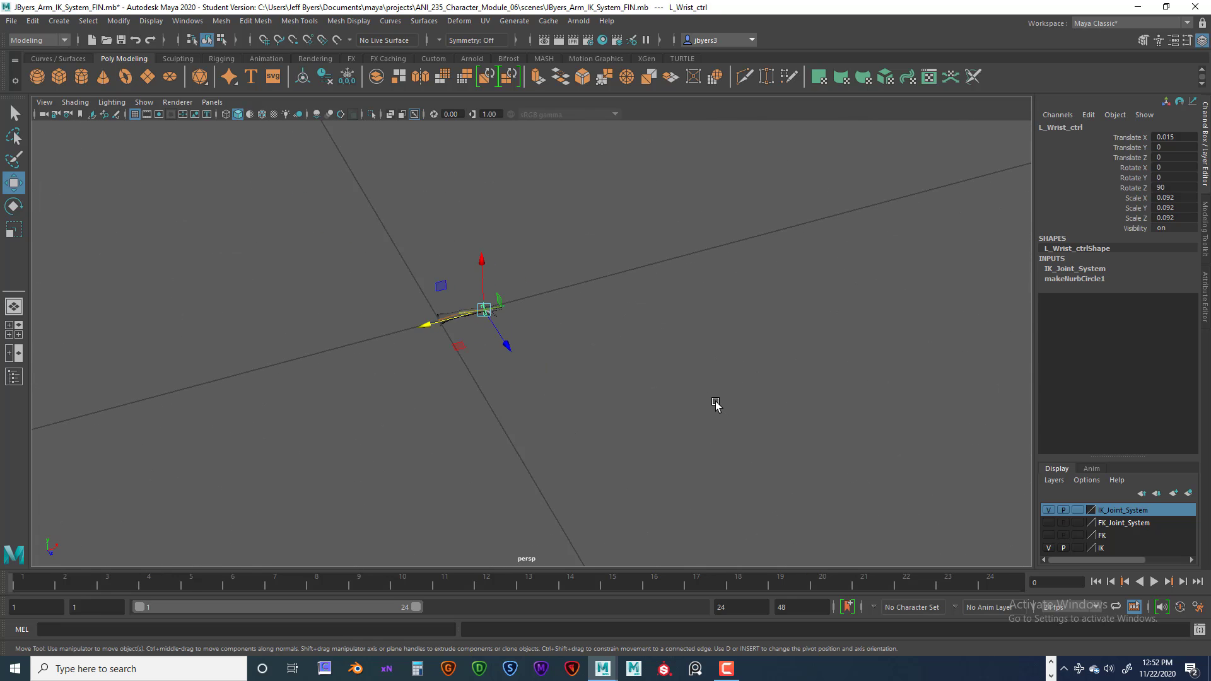
pyautogui.scroll(-5, 716, 404)
pyautogui.scroll(8, 713, 404)
pyautogui.scroll(-5, 546, 363)
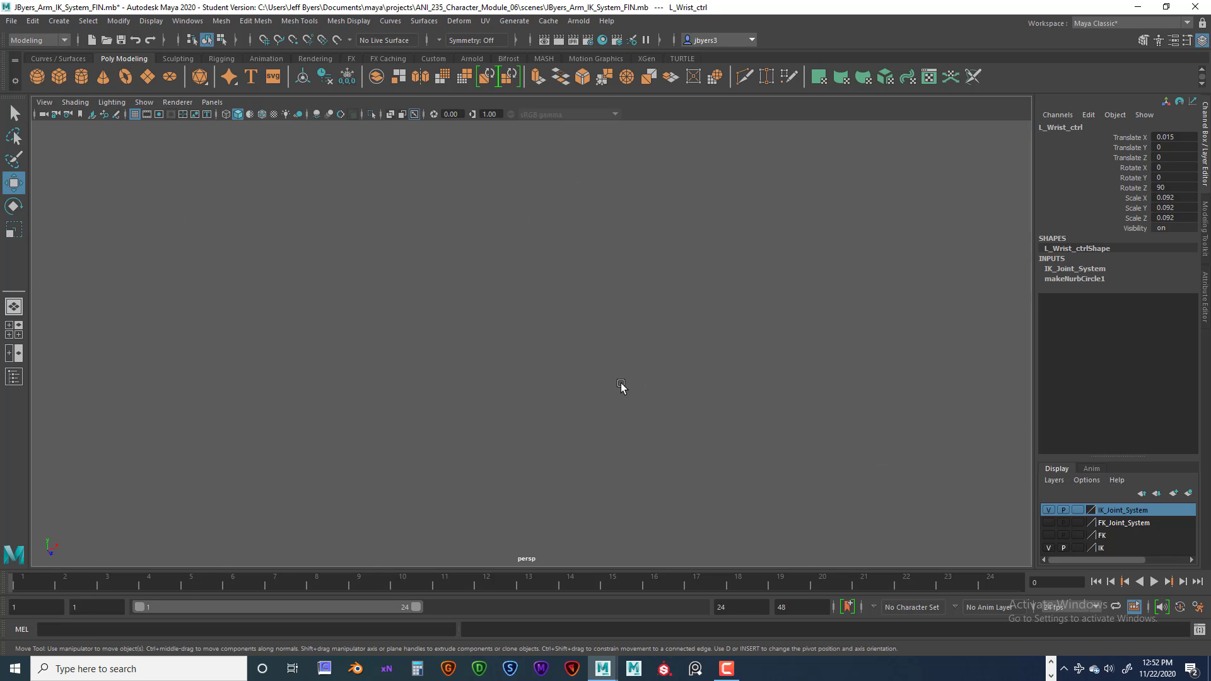
pyautogui.scroll(10, 622, 387)
pyautogui.scroll(-6, 520, 341)
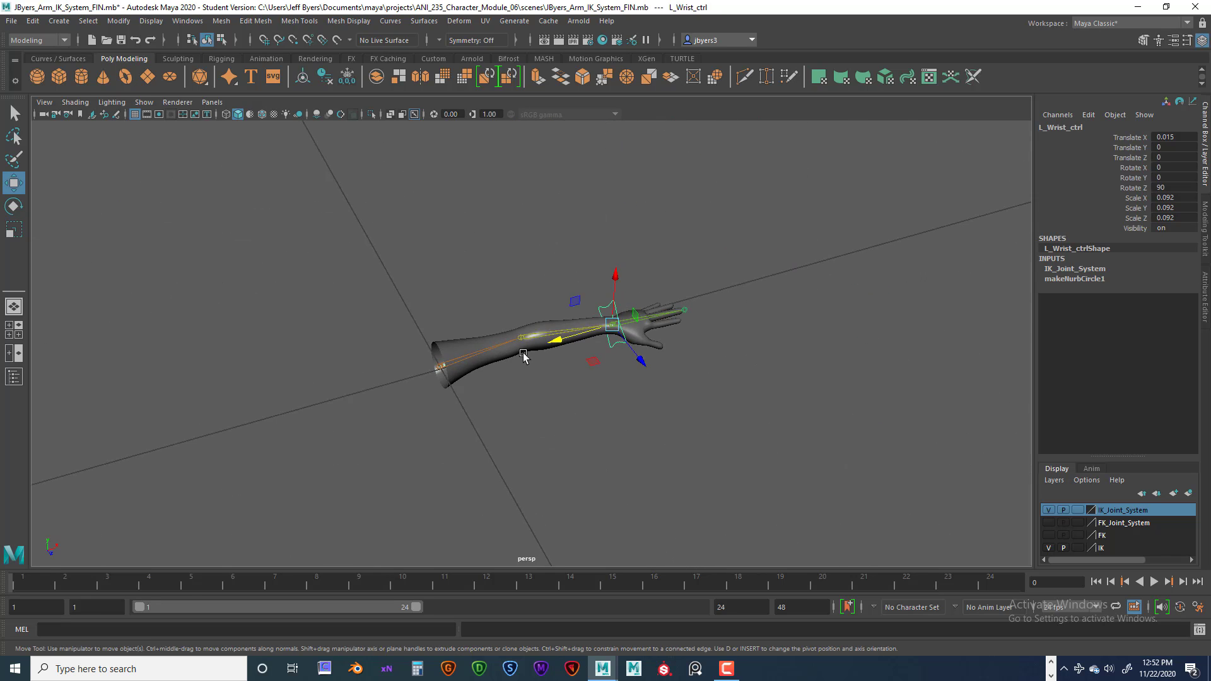
# Step: Test the arm's bend by moving the wrist control to Translate X 0.009, and examine the elbow from several angles
pyautogui.scroll(5, 545, 360)
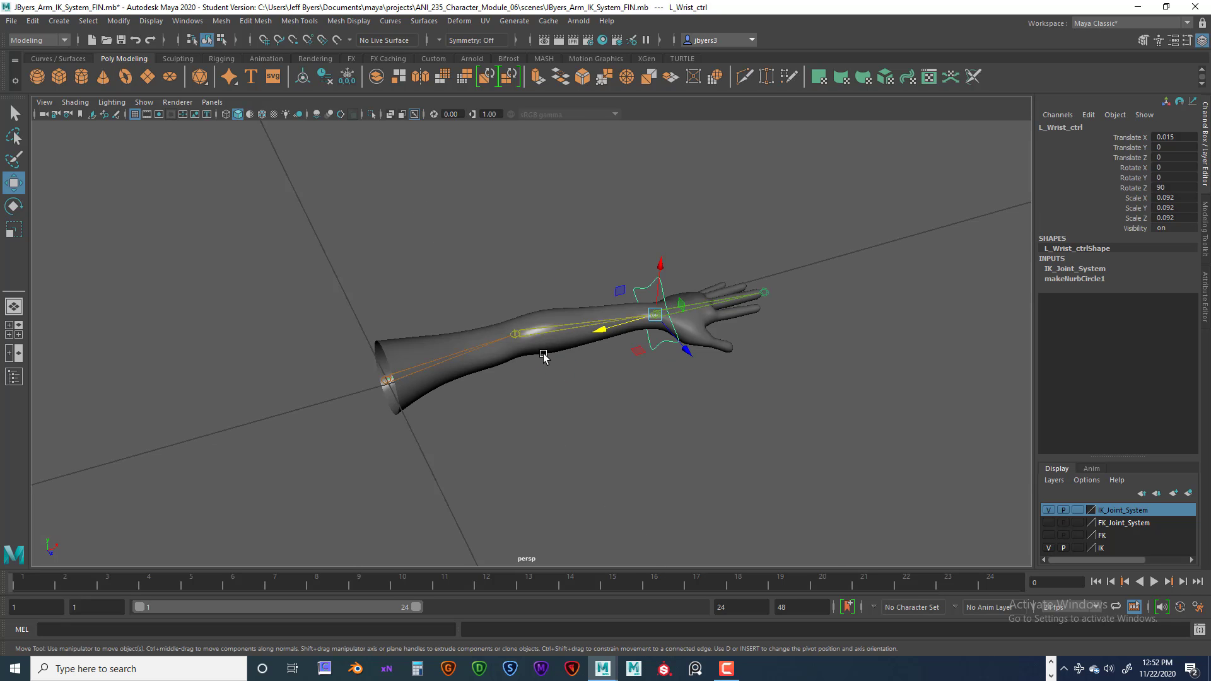
pyautogui.click(615, 334)
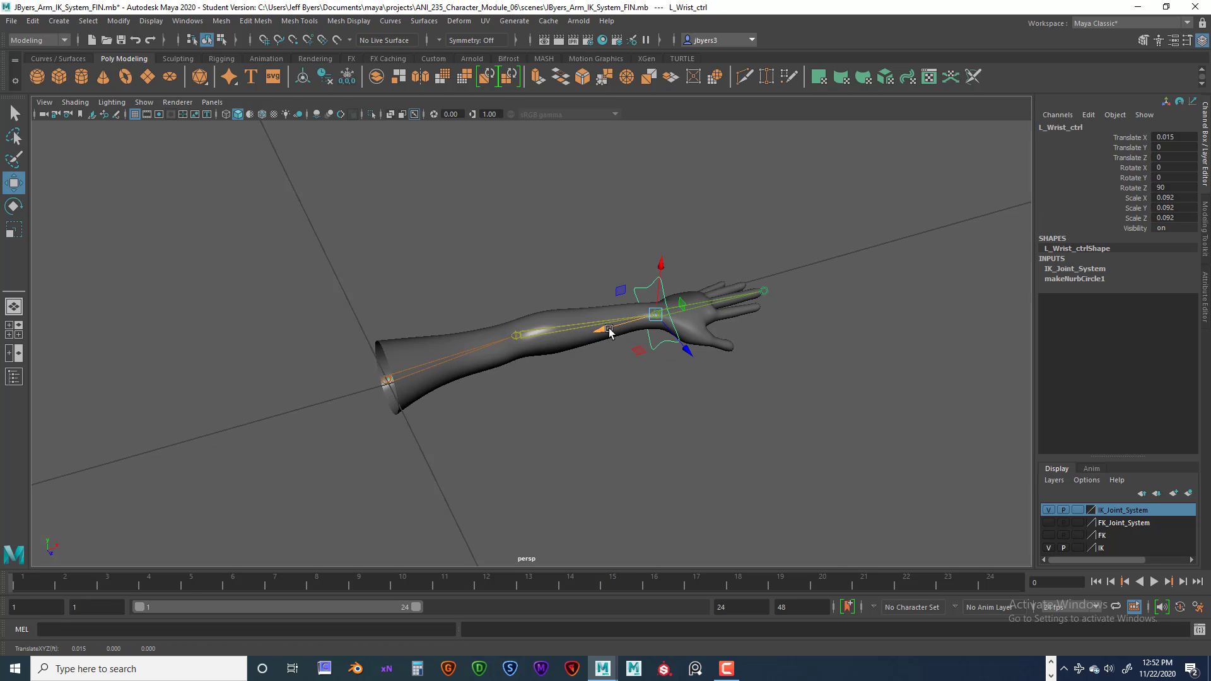
pyautogui.moveTo(610, 332); pyautogui.dragTo(567, 355)
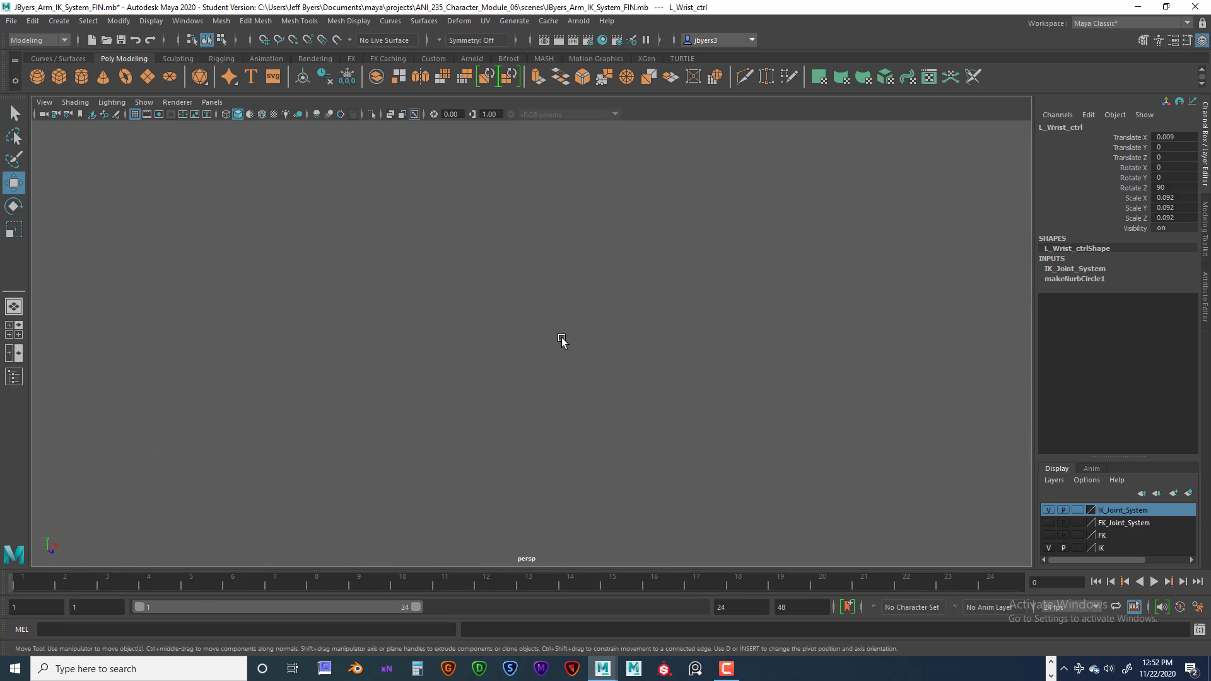
pyautogui.press('f')
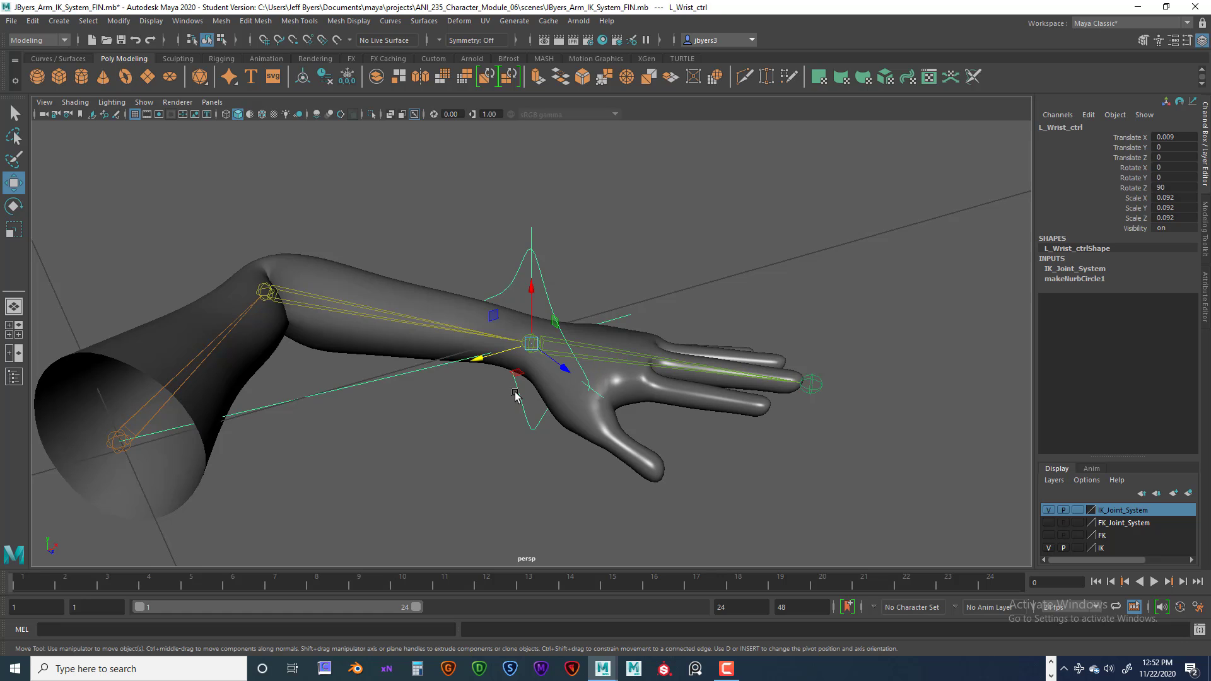
pyautogui.moveTo(515, 394)
pyautogui.keyDown('alt'); pyautogui.mouseDown()
pyautogui.moveTo(500, 392)
pyautogui.moveTo(519, 380)
pyautogui.mouseUp(); pyautogui.keyUp('alt')
pyautogui.keyDown('alt'); pyautogui.moveTo(519, 380); pyautogui.dragTo(510, 397, button='right'); pyautogui.keyUp('alt')
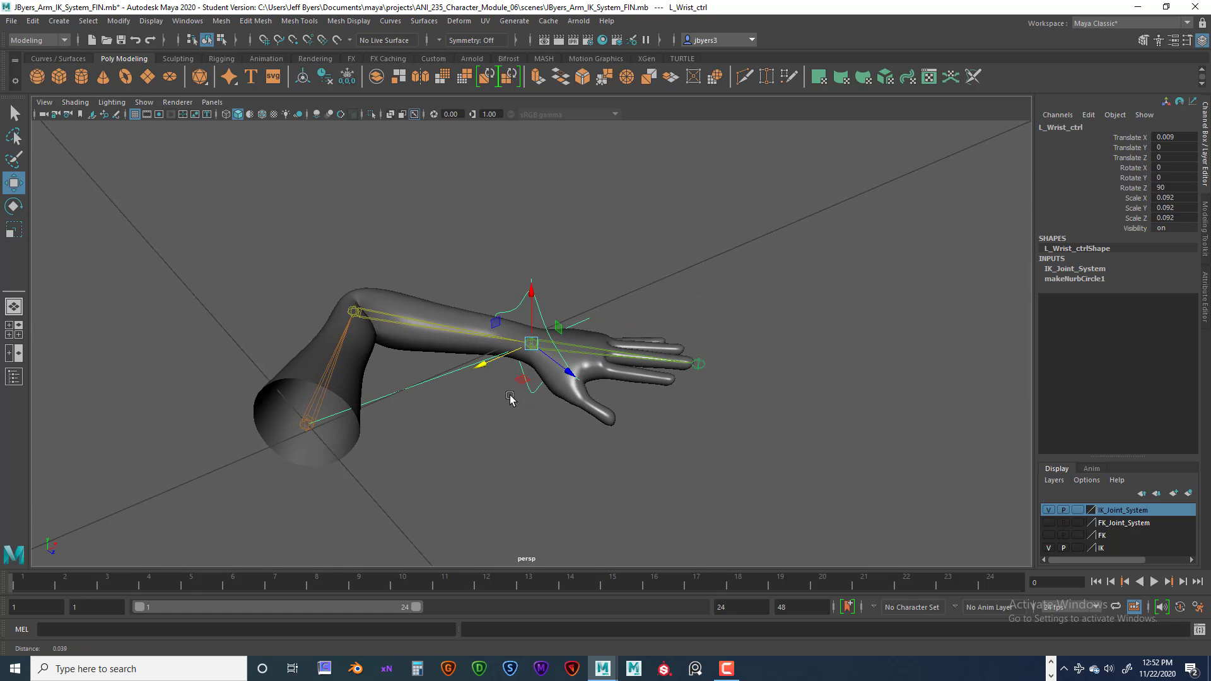
pyautogui.moveTo(510, 397)
pyautogui.keyDown('alt'); pyautogui.mouseDown()
pyautogui.moveTo(502, 419)
pyautogui.moveTo(504, 394)
pyautogui.moveTo(550, 340)
pyautogui.moveTo(613, 327)
pyautogui.moveTo(601, 319)
pyautogui.moveTo(616, 313)
pyautogui.moveTo(607, 317)
pyautogui.mouseUp(); pyautogui.keyUp('alt')
# Step: Undo the wrist control movements and the arm's skin bind, and clear the selection
pyautogui.hotkey('ctrl', 'z')
pyautogui.hotkey('ctrl', 'z')
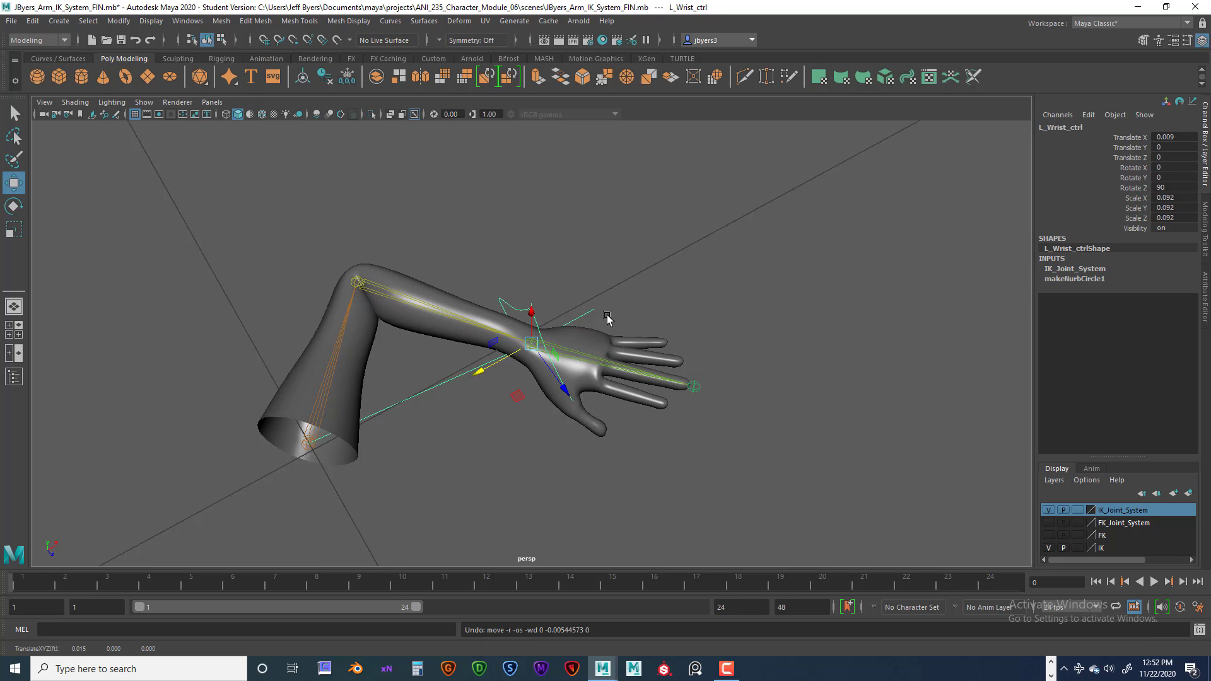
pyautogui.hotkey('ctrl', 'z')
pyautogui.hotkey('ctrl', 'z')
pyautogui.hotkey('ctrl', 'z')
pyautogui.hotkey('ctrl', 'z')
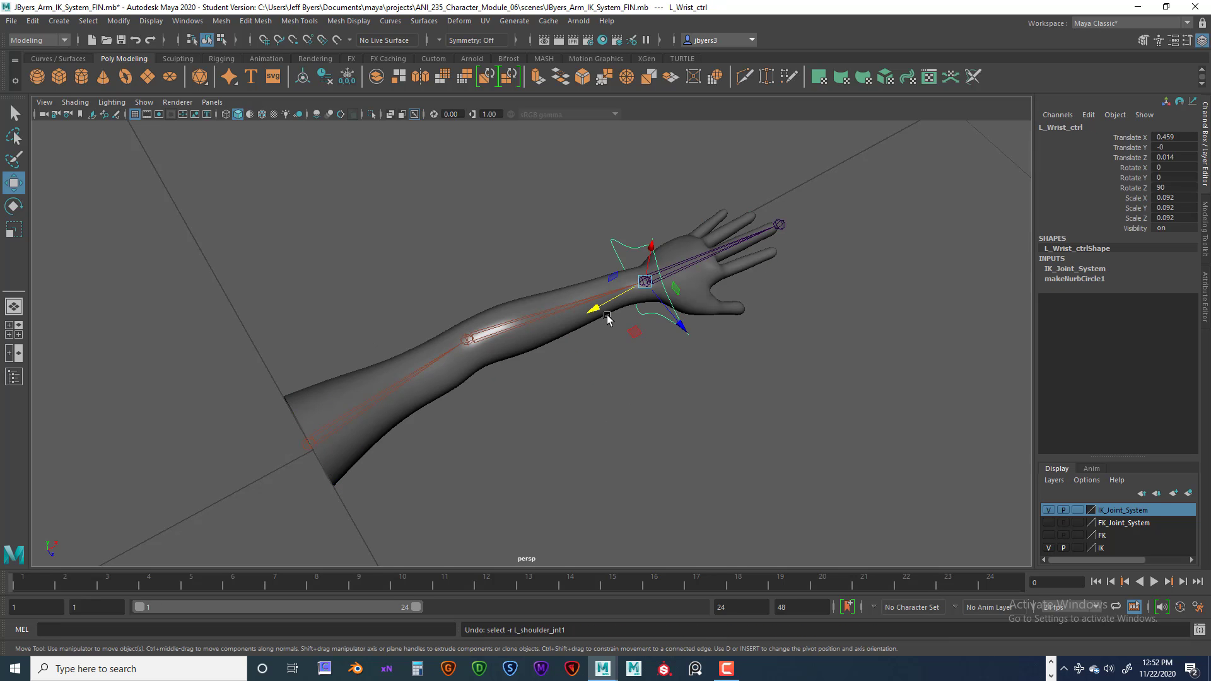
pyautogui.hotkey('ctrl', 'z')
pyautogui.hotkey('ctrl', 'z')
pyautogui.click(603, 351)
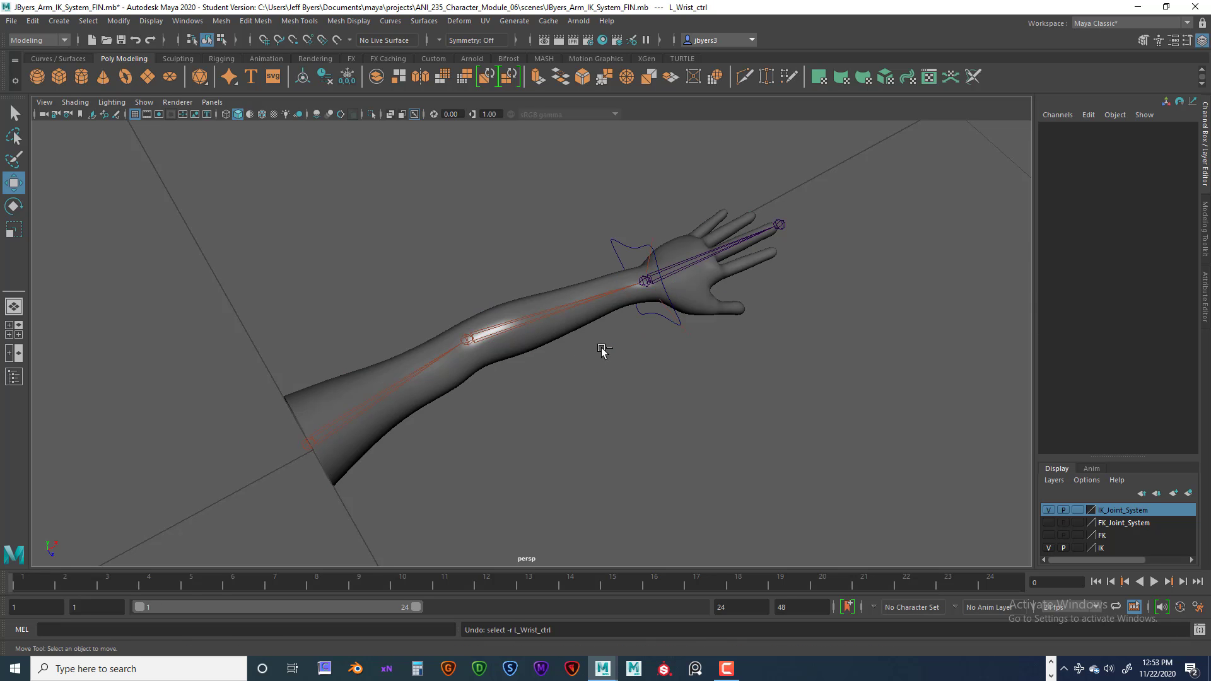
# Step: Examine the unbound arm from several angles, checking the mesh and the shoulder joint chain individually
pyautogui.keyDown('alt'); pyautogui.moveTo(600, 350); pyautogui.dragTo(491, 385); pyautogui.keyUp('alt')
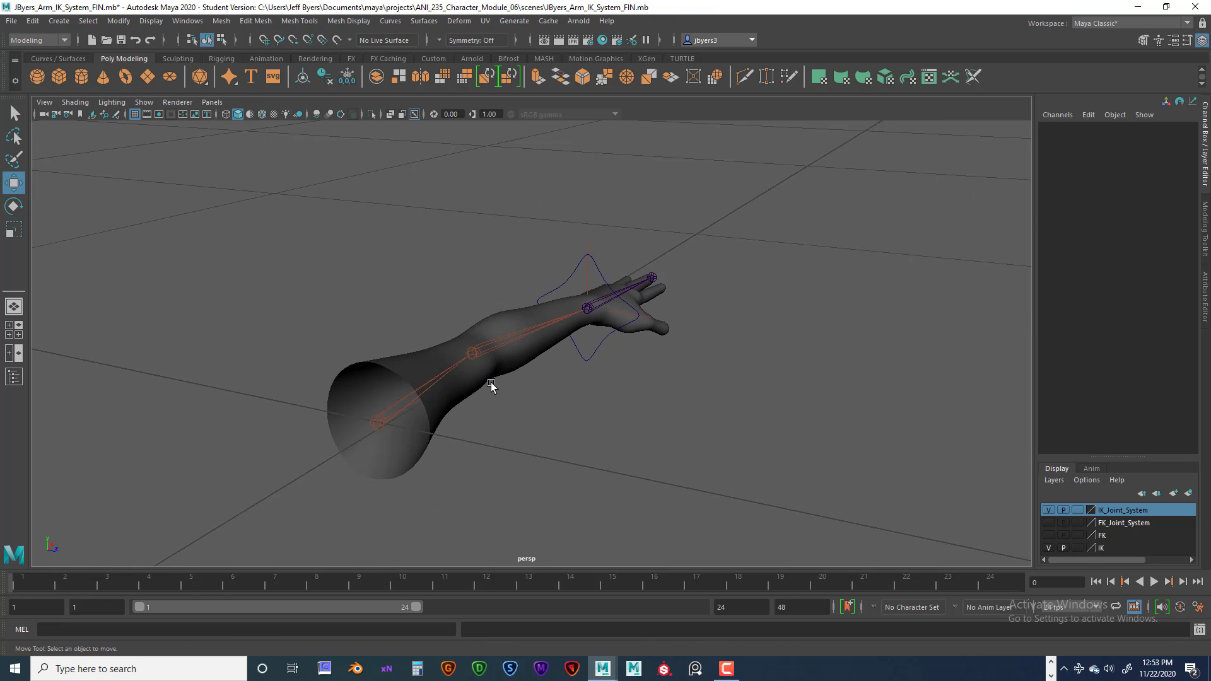
pyautogui.keyDown('alt'); pyautogui.moveTo(416, 421); pyautogui.dragTo(391, 400); pyautogui.keyUp('alt')
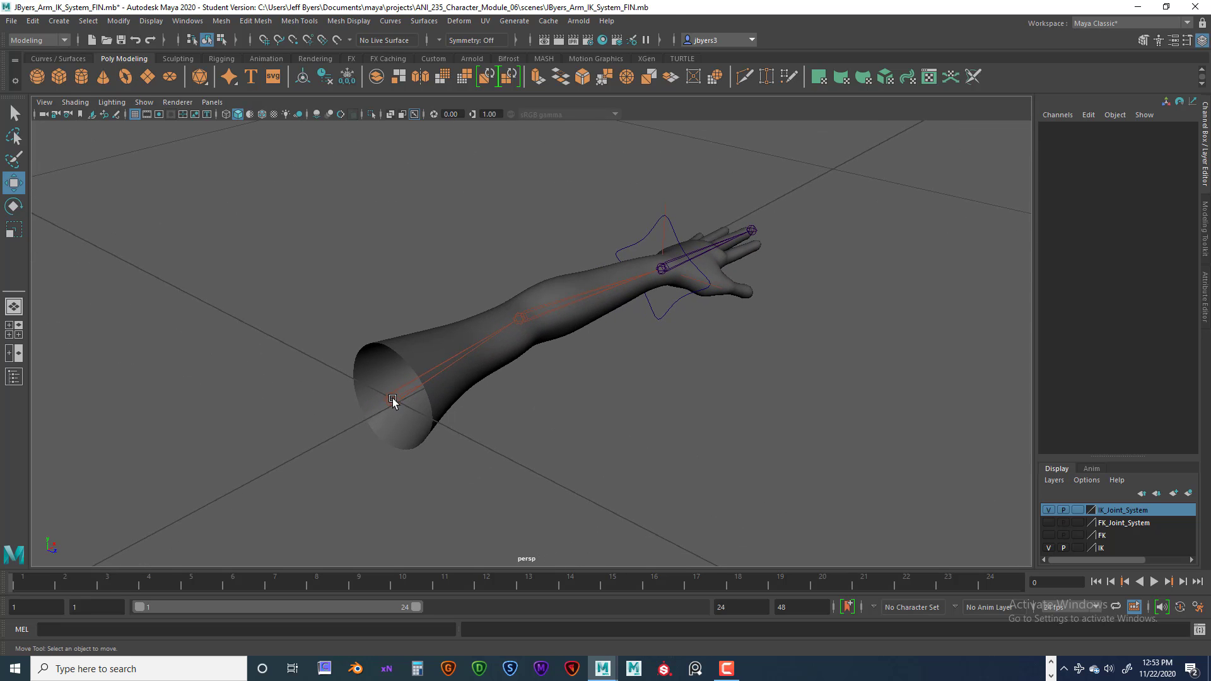
pyautogui.click(391, 399)
pyautogui.keyDown('alt'); pyautogui.moveTo(533, 411); pyautogui.dragTo(656, 226); pyautogui.keyUp('alt')
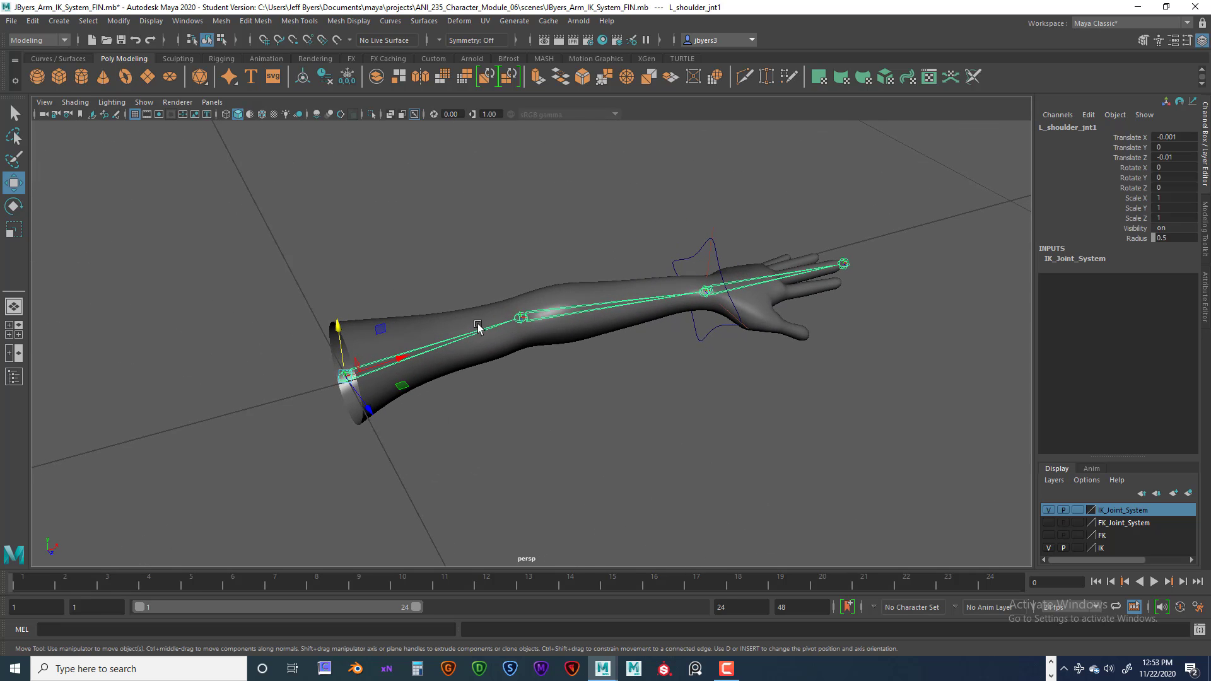
pyautogui.keyDown('alt'); pyautogui.moveTo(504, 386); pyautogui.dragTo(629, 379); pyautogui.keyUp('alt')
pyautogui.keyDown('alt'); pyautogui.moveTo(536, 367); pyautogui.dragTo(588, 336); pyautogui.keyUp('alt')
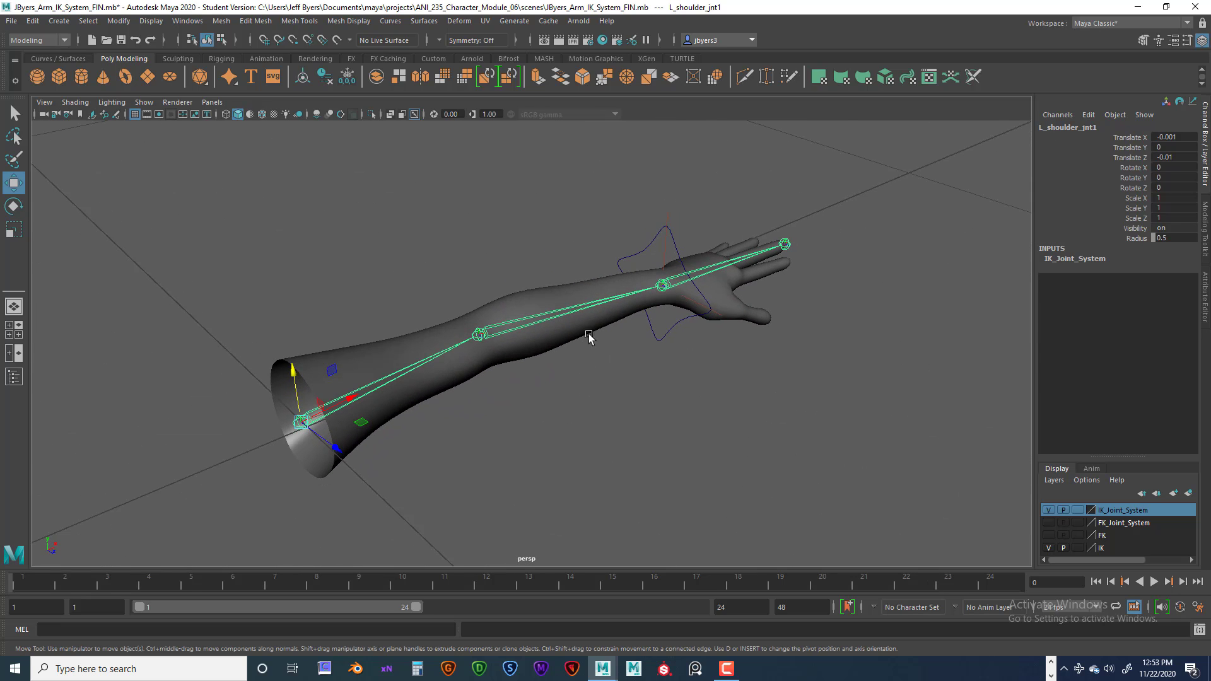
pyautogui.click(562, 299)
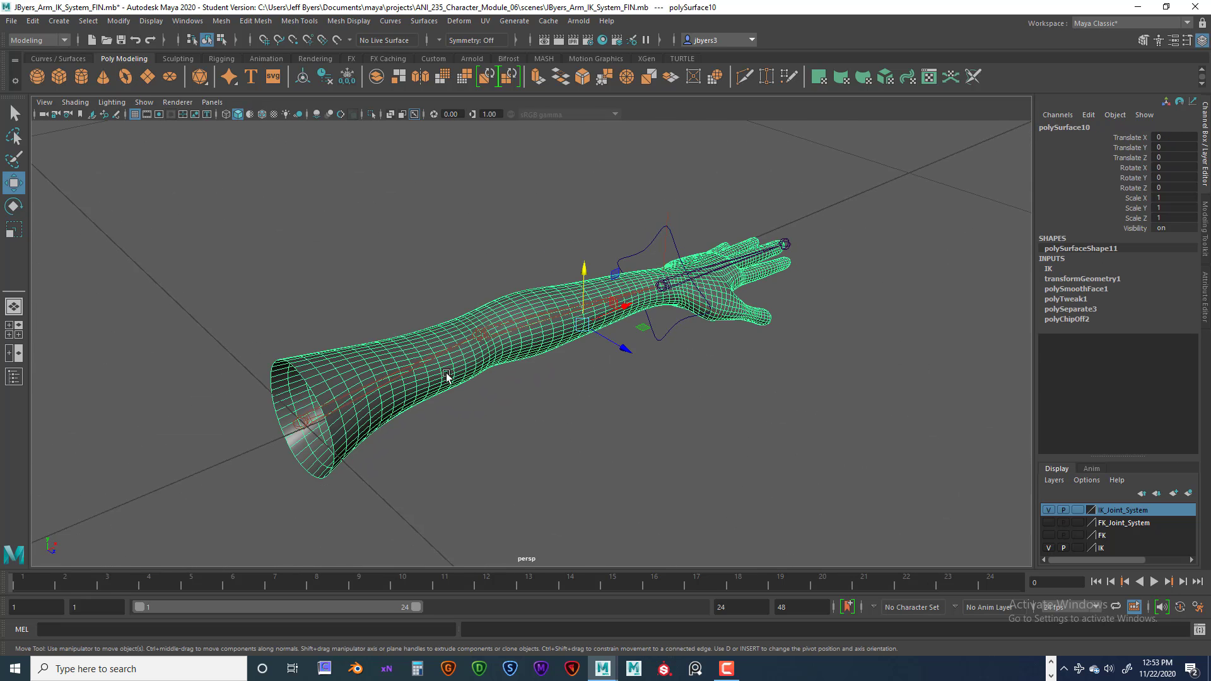
pyautogui.click(299, 424)
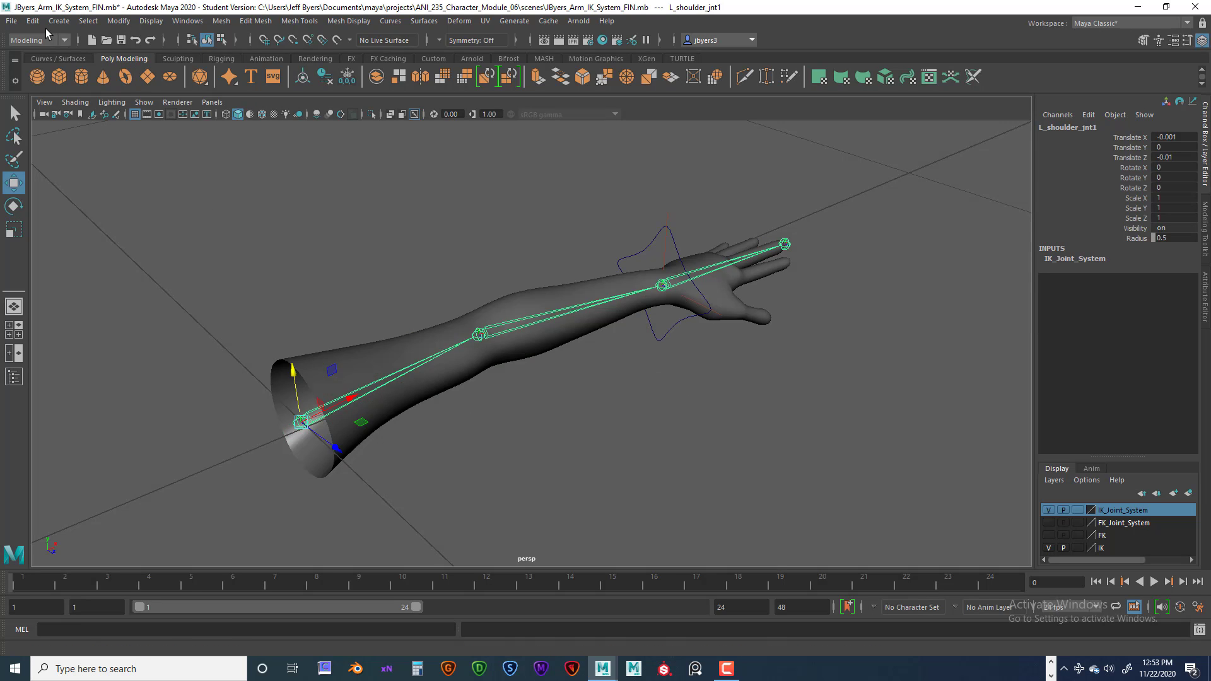
# Step: Reopen the saved Arm_IK_System_FIN scene from the project's scenes folder, discarding the unsaved changes
pyautogui.click(12, 21)
pyautogui.click(32, 58)
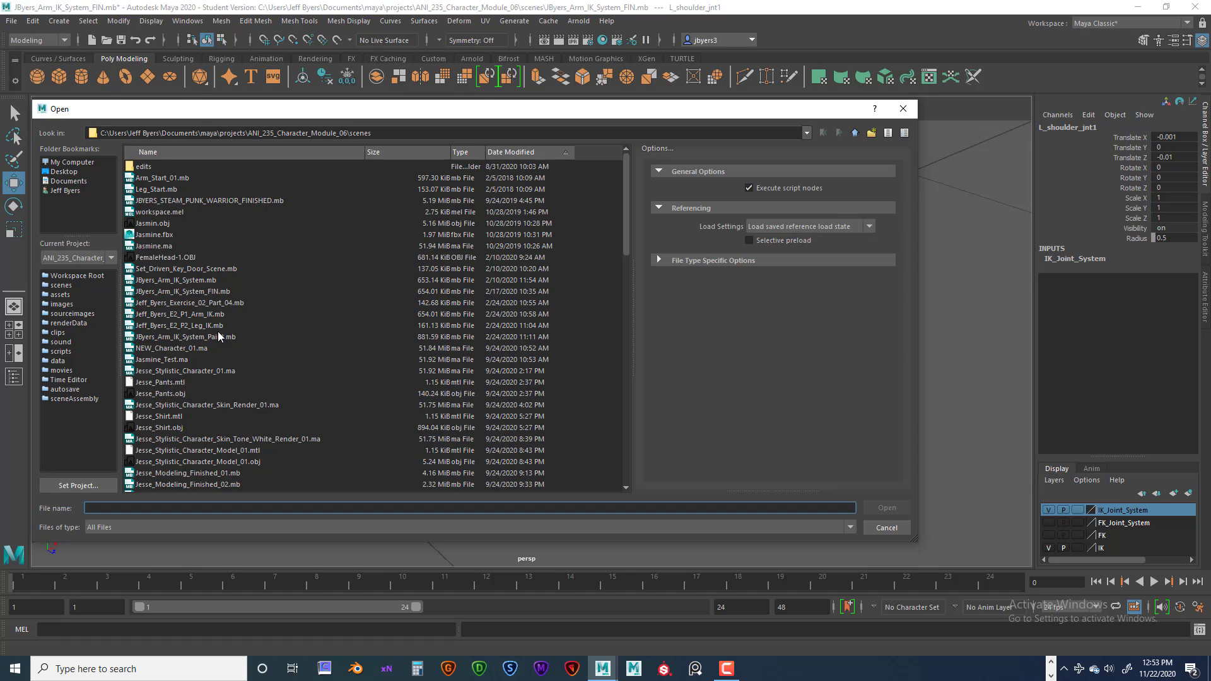
pyautogui.click(223, 292)
pyautogui.click(871, 507)
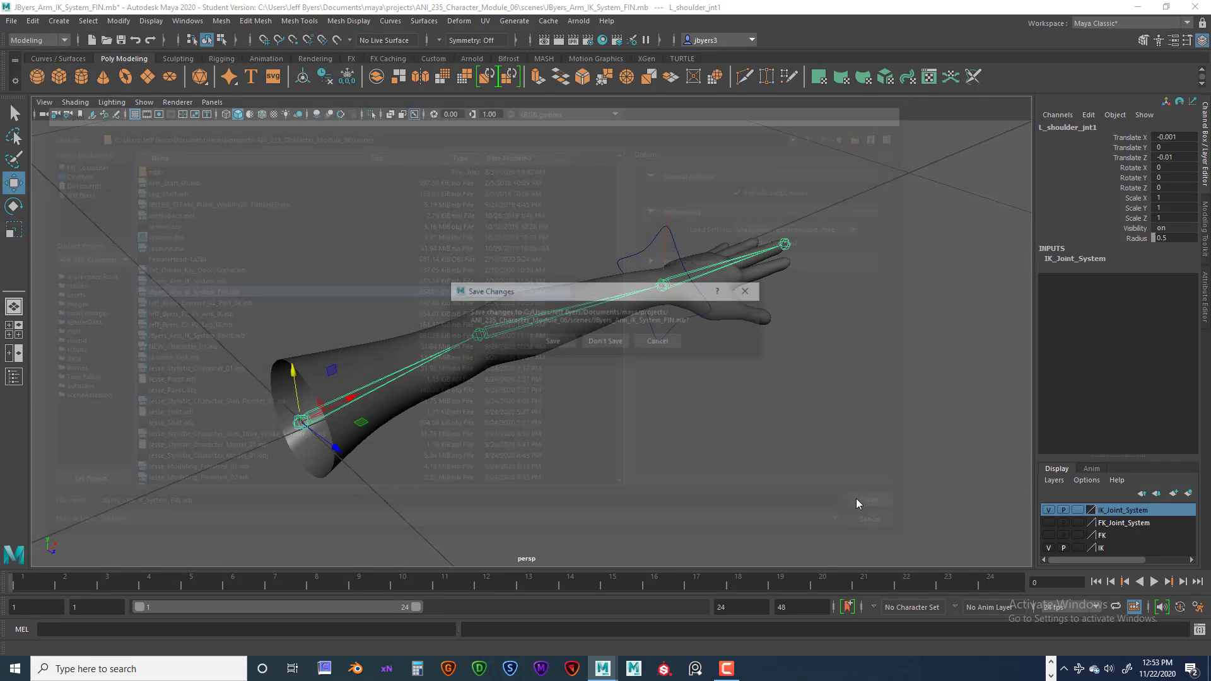
pyautogui.click(603, 343)
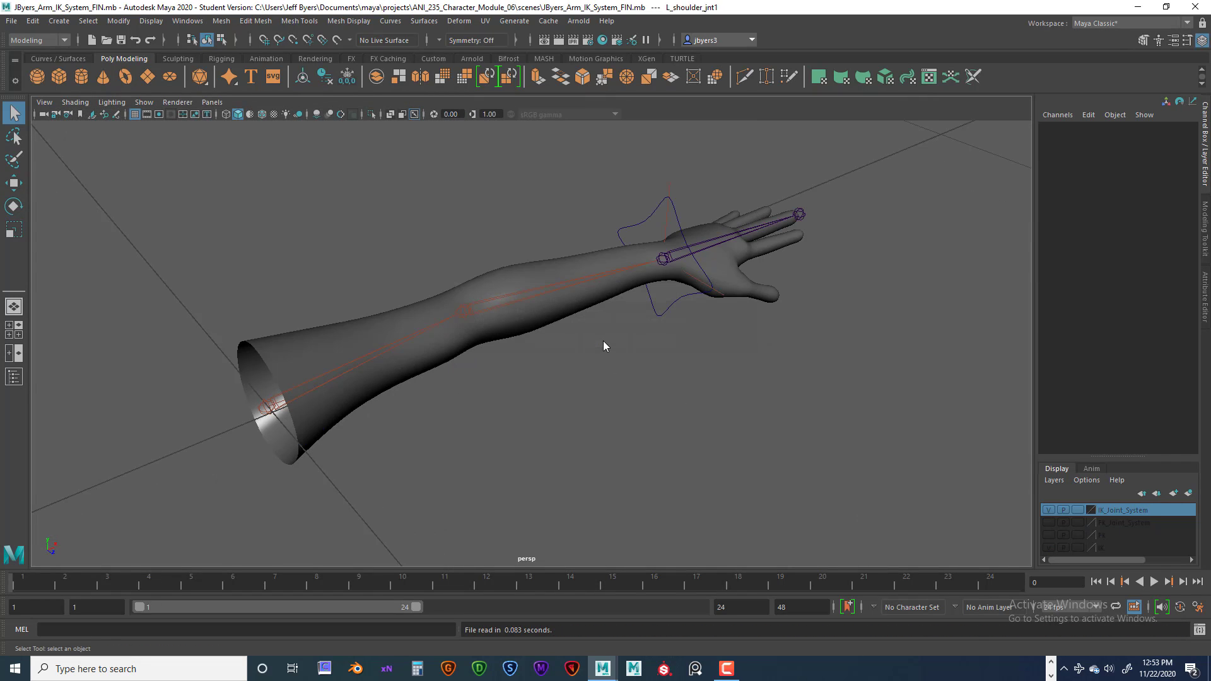
# Step: Bind the arm mesh to the shoulder joint hierarchy with the Bind Skin options reset to their defaults, using the Closest distance method
pyautogui.click(264, 406)
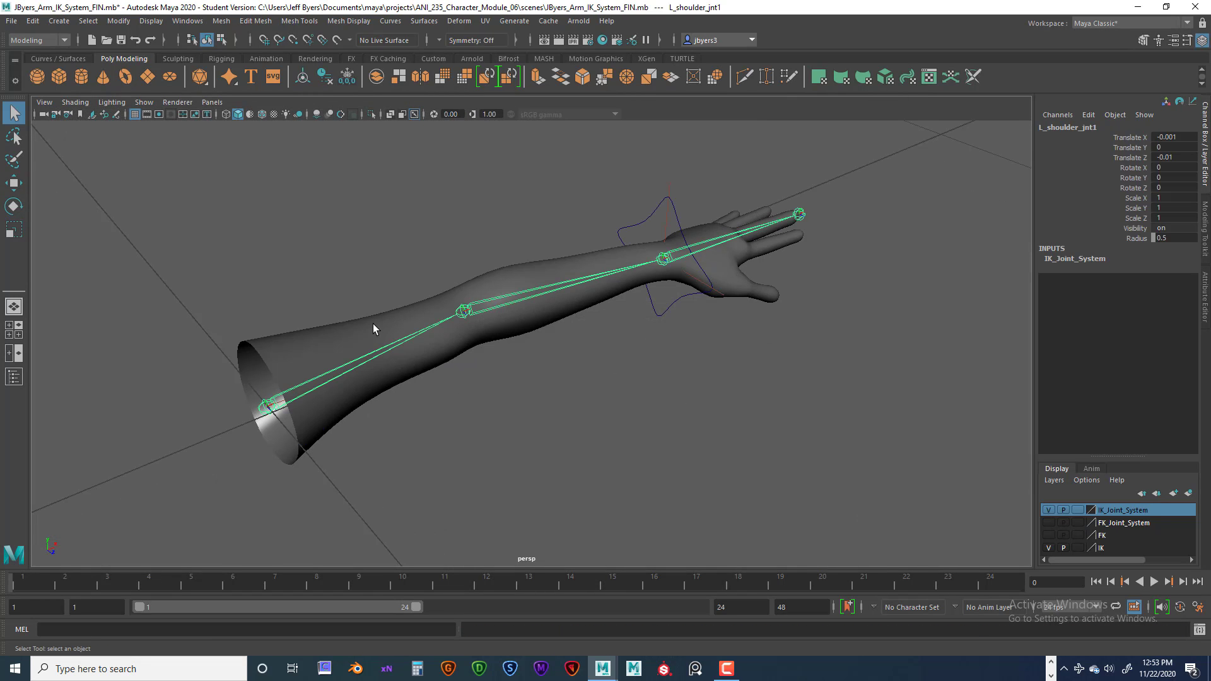
pyautogui.click(344, 328)
pyautogui.press('space')
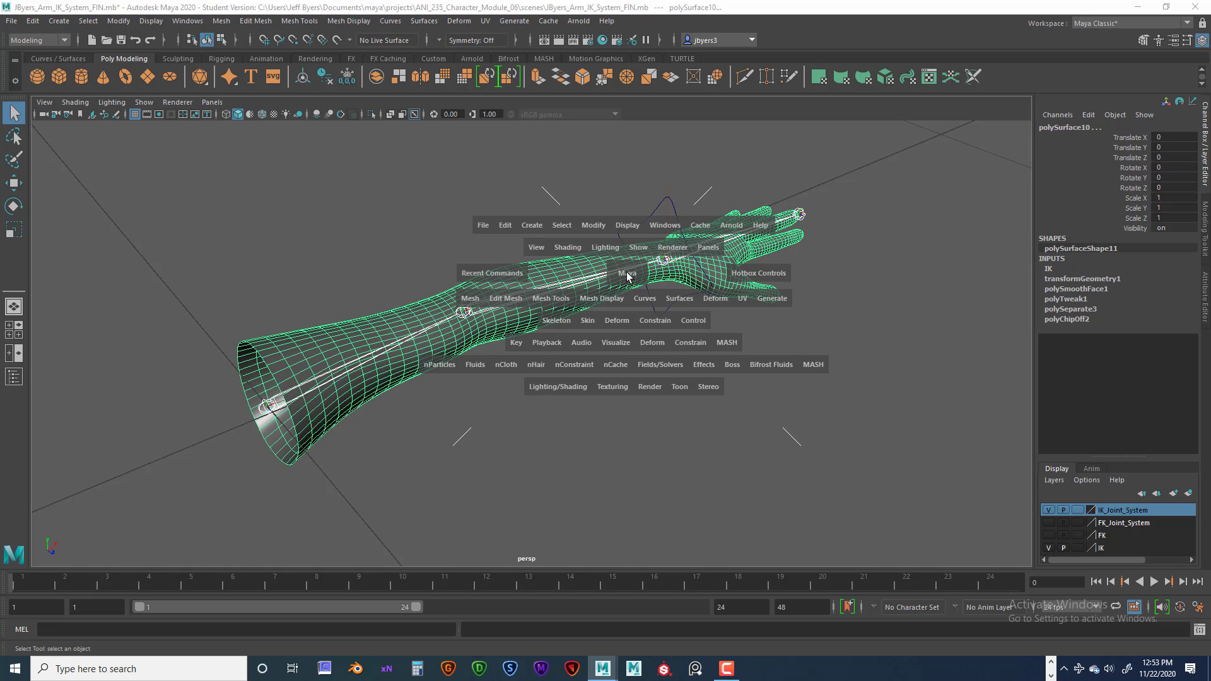
pyautogui.click(587, 320)
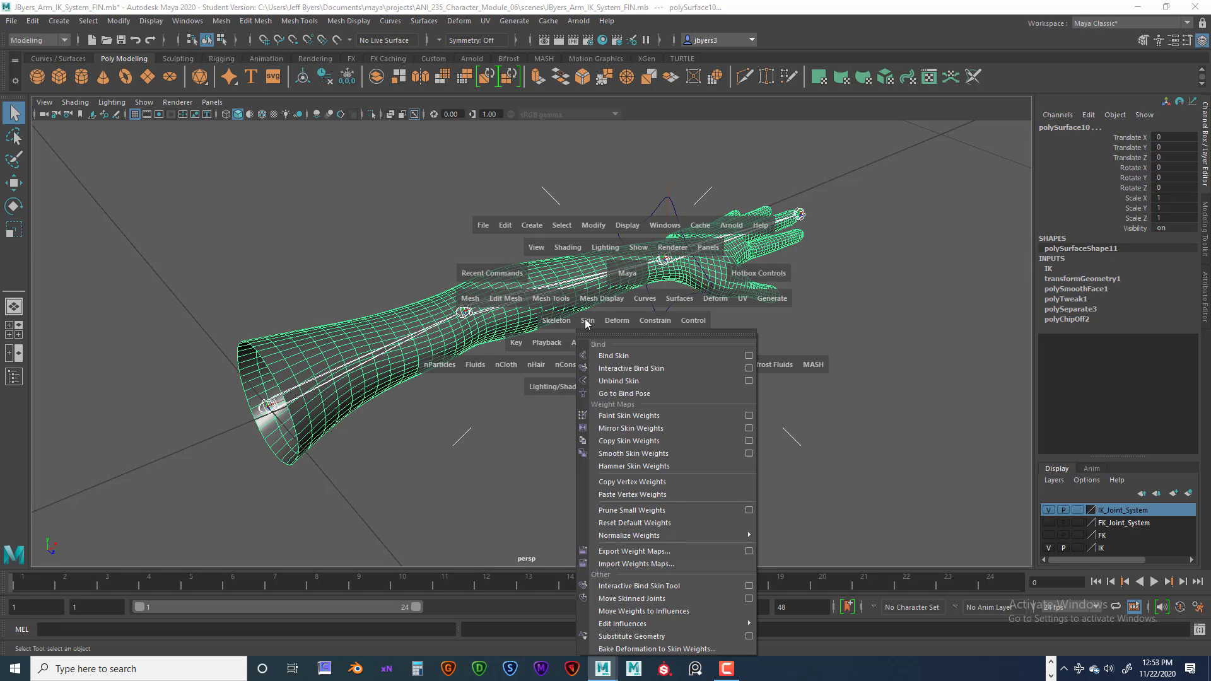
pyautogui.click(748, 356)
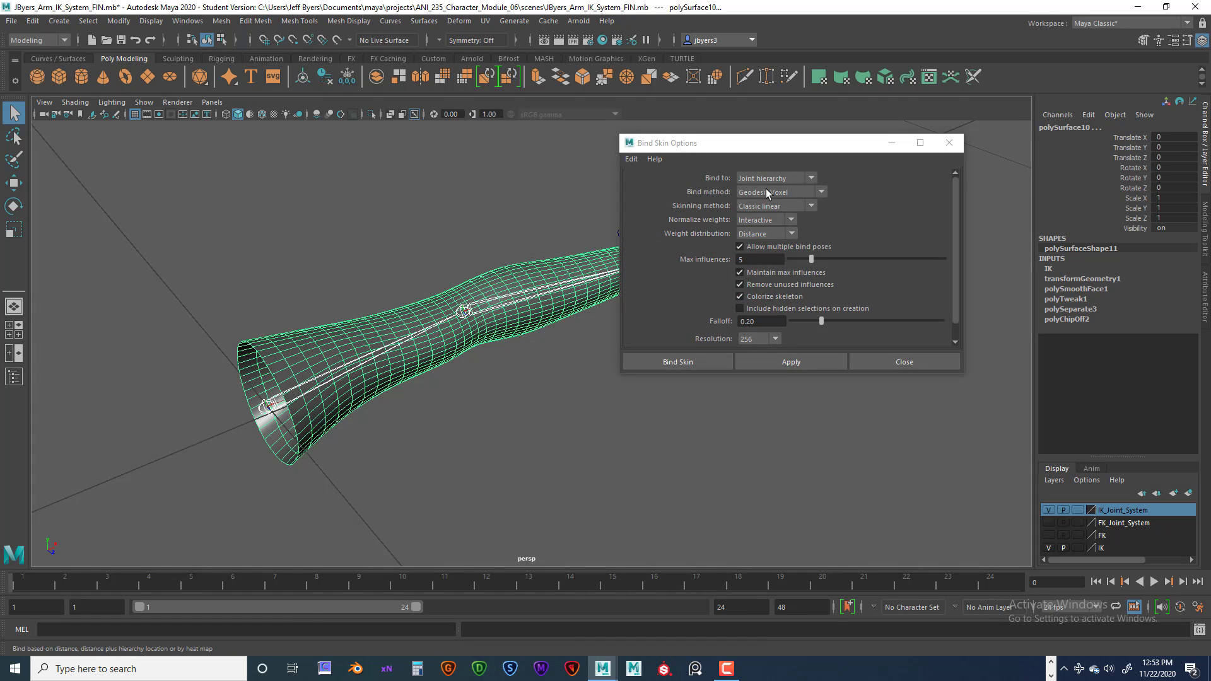
pyautogui.click(631, 160)
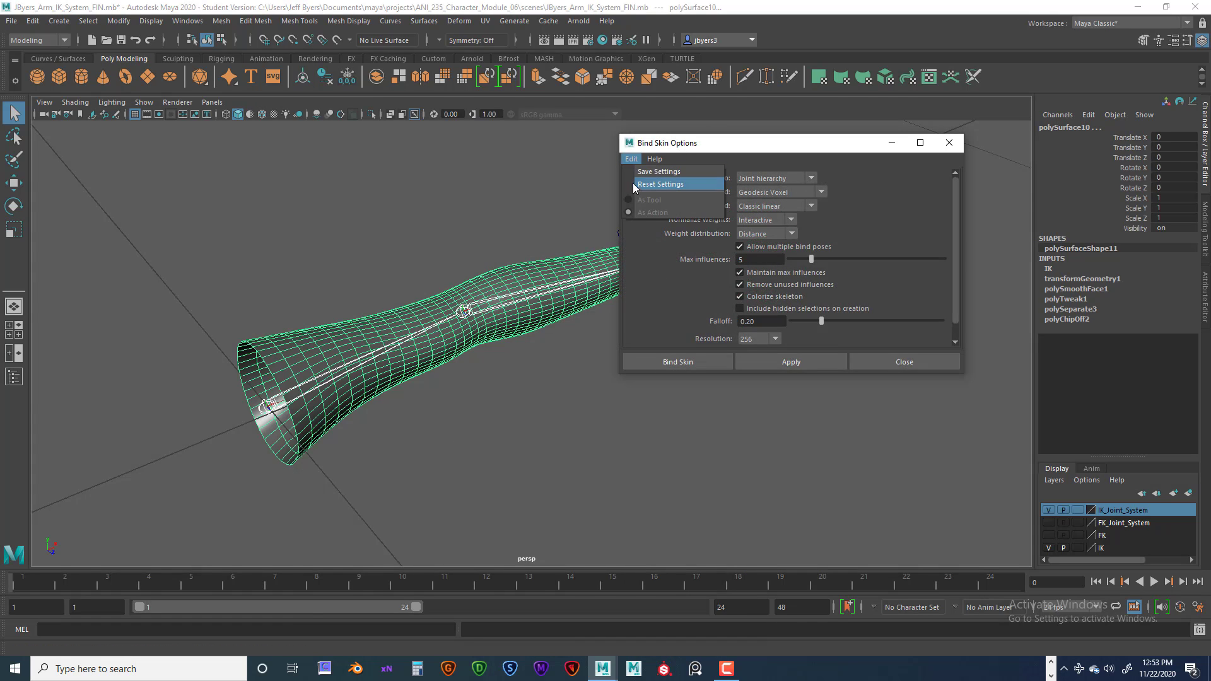
pyautogui.click(642, 184)
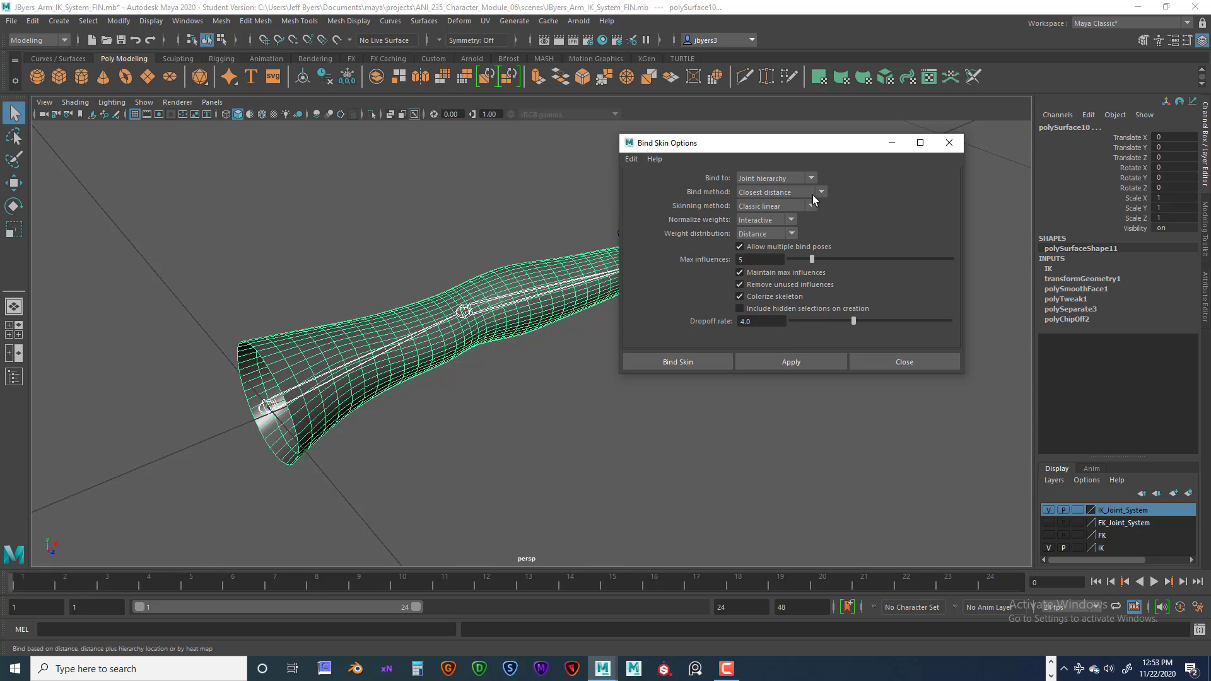
pyautogui.click(707, 361)
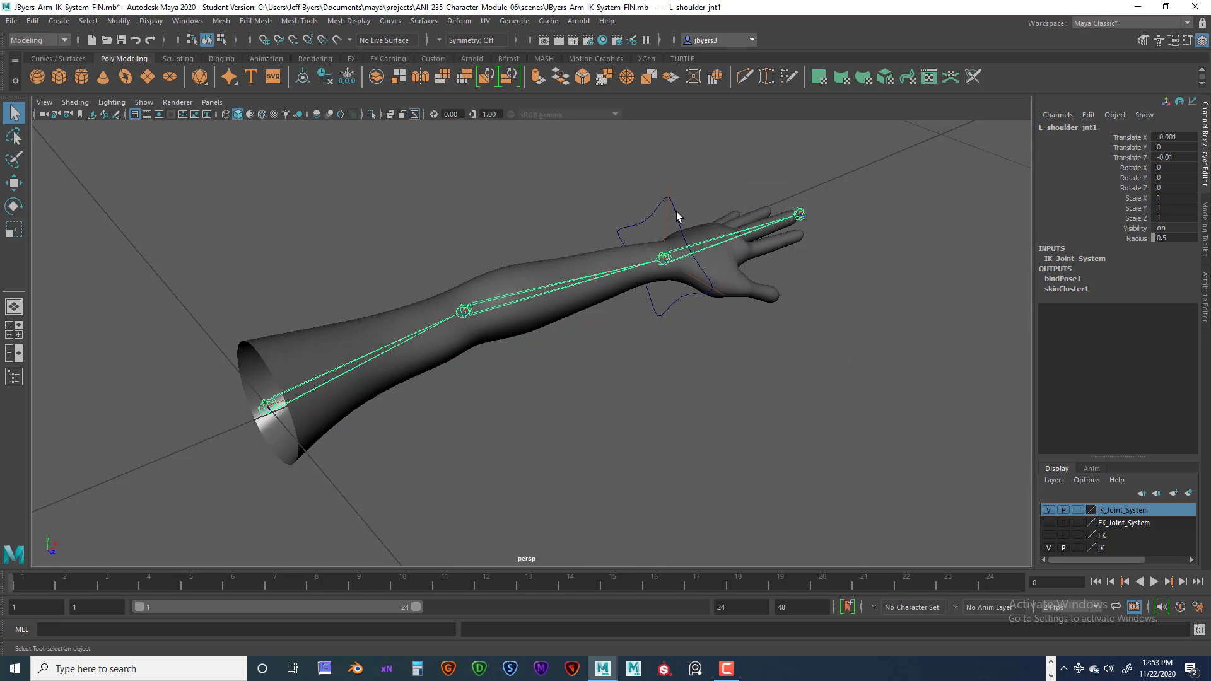
# Step: Bend the arm by moving the wrist control to Translate X 0.32, and examine the elbow deformation up close and from several angles
pyautogui.click(676, 218)
pyautogui.press('w')
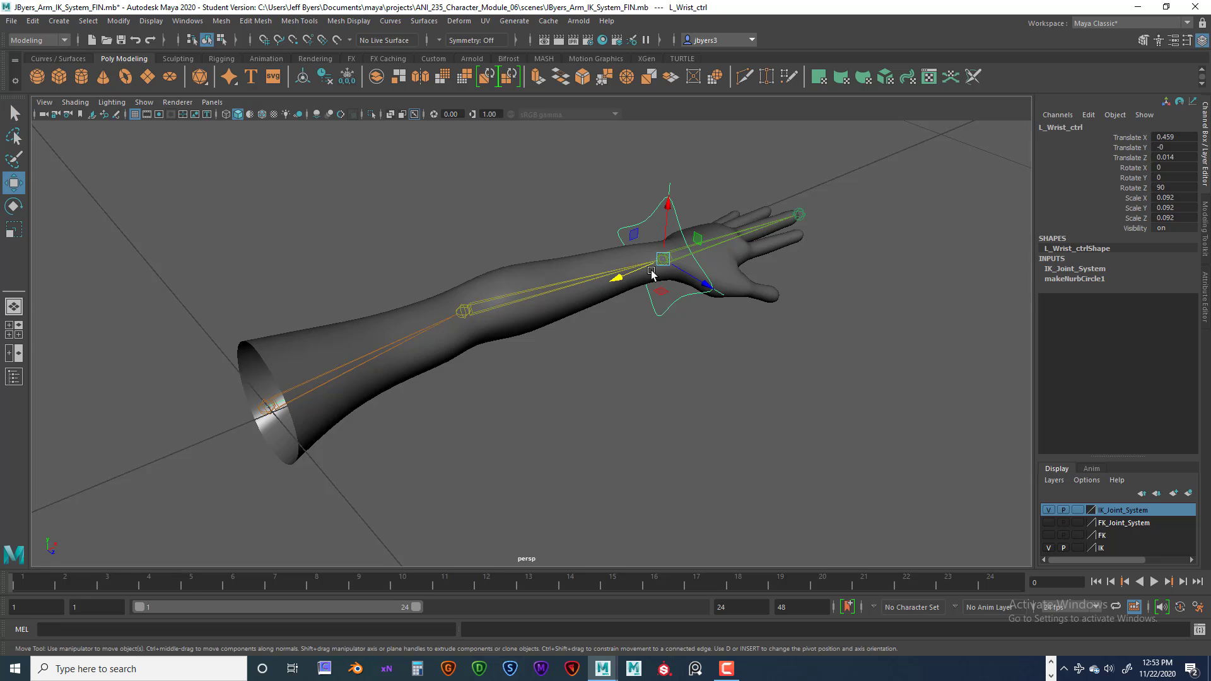
pyautogui.moveTo(631, 278); pyautogui.dragTo(473, 316)
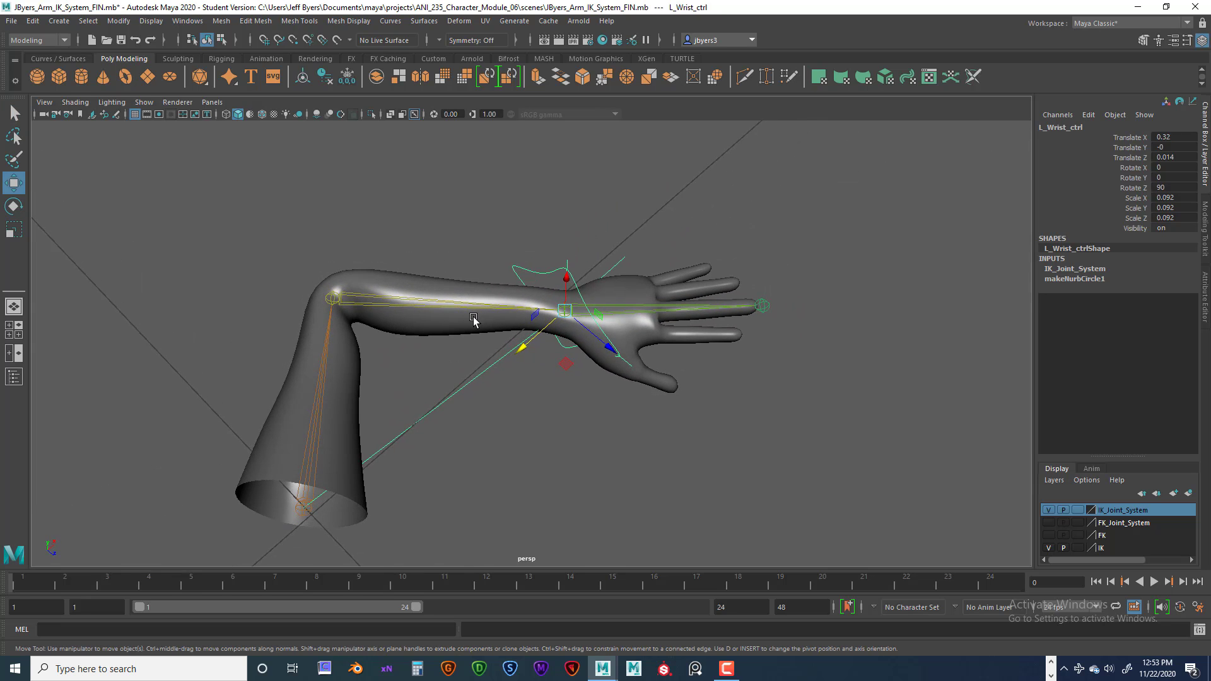
pyautogui.keyDown('alt'); pyautogui.moveTo(473, 317); pyautogui.dragTo(583, 321, button='middle'); pyautogui.keyUp('alt')
pyautogui.scroll(2, 581, 320)
pyautogui.scroll(-4, 582, 322)
pyautogui.scroll(9, 582, 322)
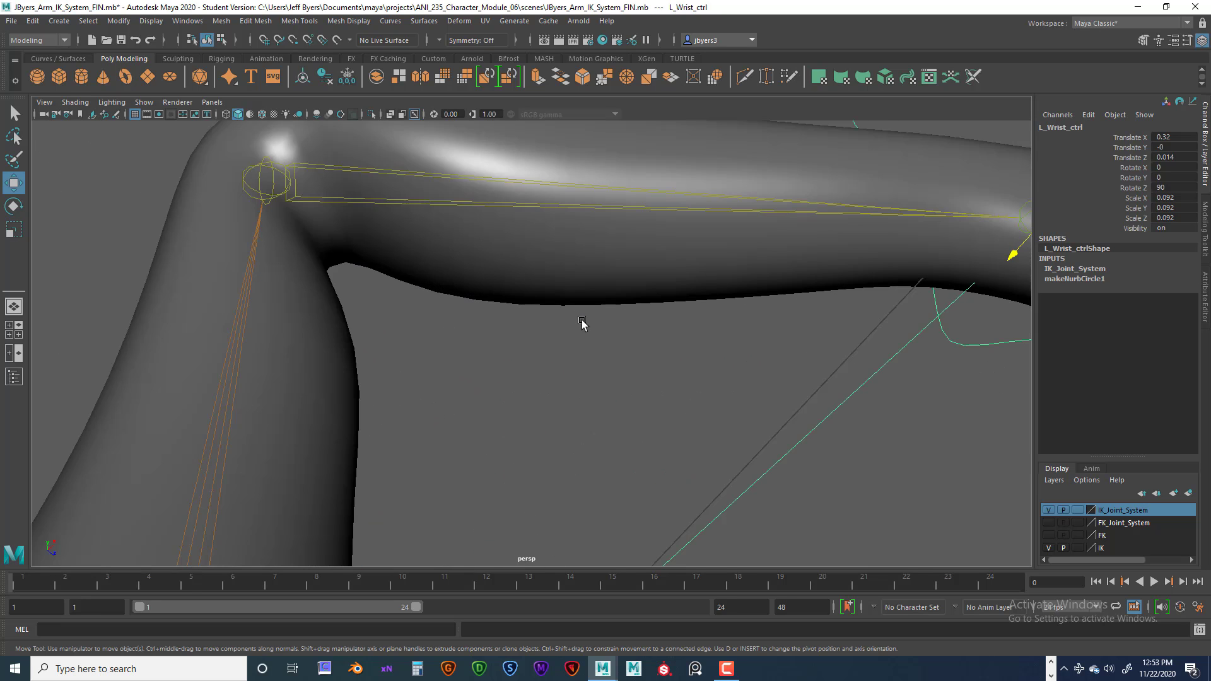
pyautogui.scroll(-10, 581, 323)
pyautogui.keyDown('alt'); pyautogui.moveTo(500, 303); pyautogui.dragTo(512, 316); pyautogui.keyUp('alt')
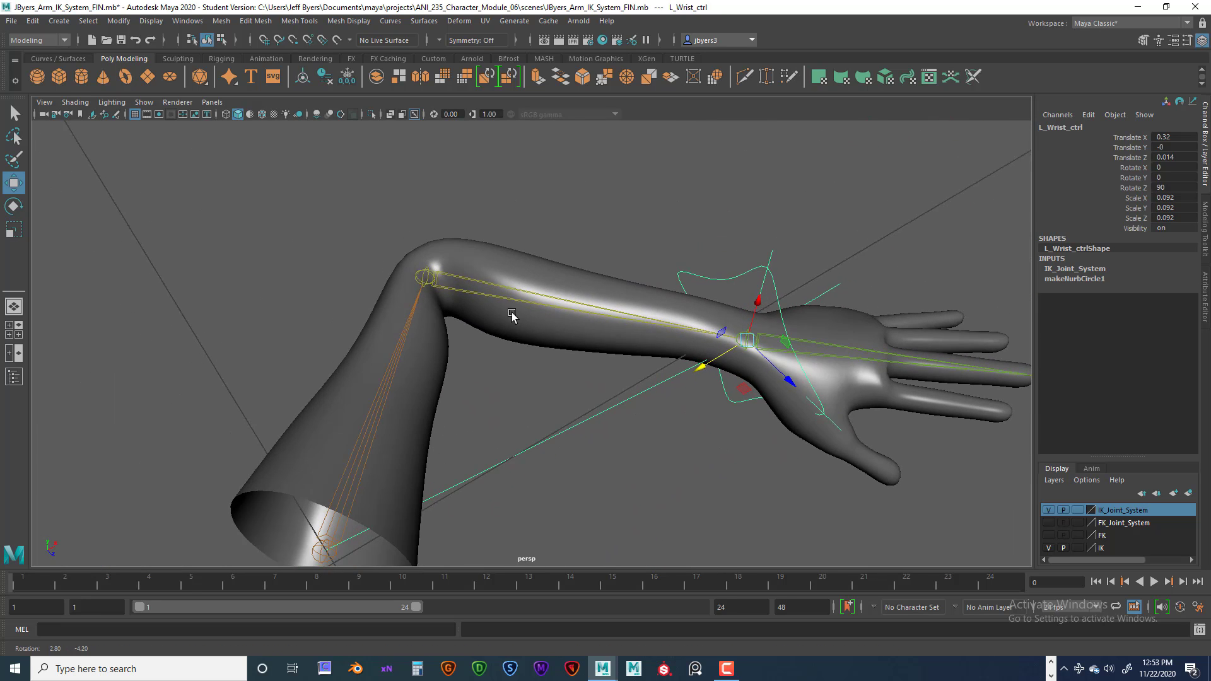
pyautogui.keyDown('alt'); pyautogui.moveTo(632, 330); pyautogui.dragTo(742, 360); pyautogui.keyUp('alt')
# Step: Bend the arm further by moving the wrist control to Translate X 0.31, and check the elbow joint's position in the bend
pyautogui.click(446, 421)
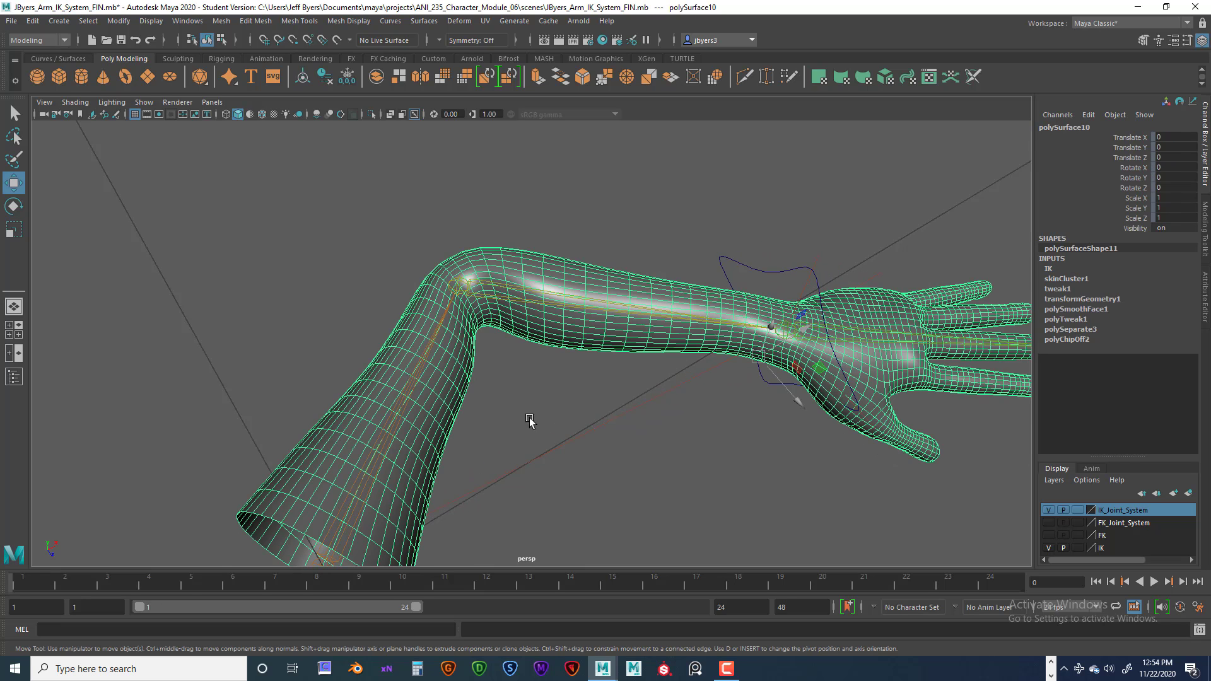
pyautogui.click(804, 250)
pyautogui.click(786, 271)
pyautogui.moveTo(748, 353); pyautogui.dragTo(695, 379)
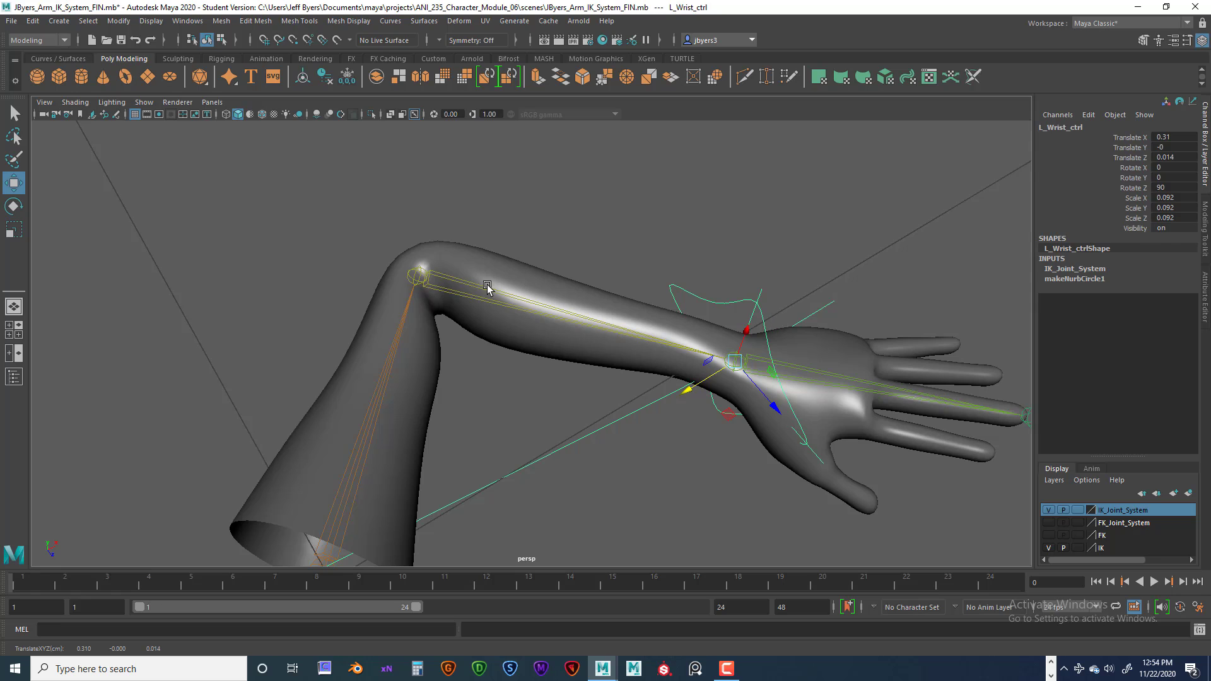
pyautogui.click(417, 277)
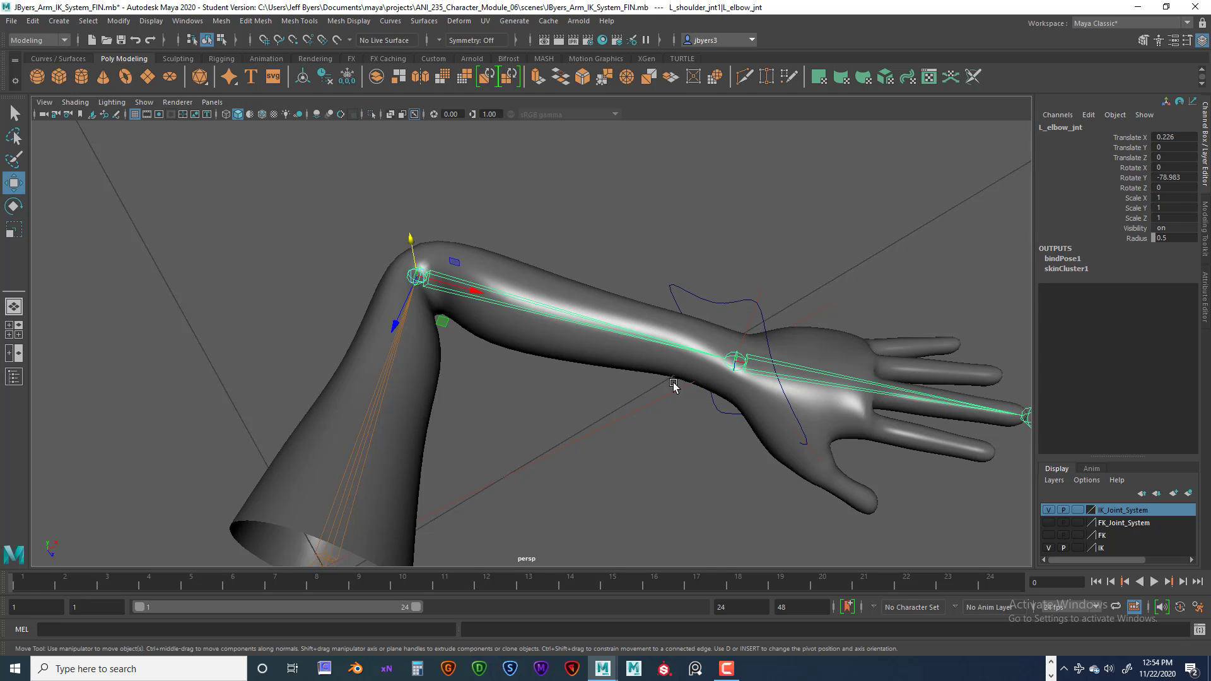
pyautogui.click(715, 302)
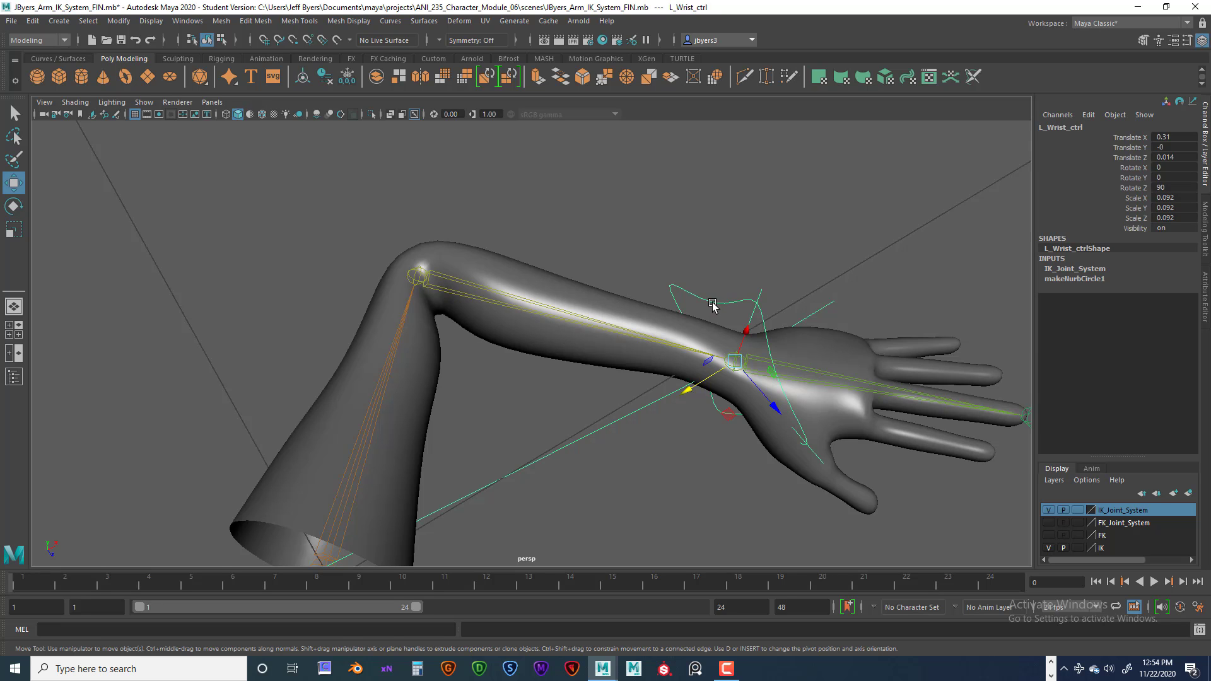
# Step: Select the arm mesh and start the Paint Skin Weights tool with its settings shown
pyautogui.click(568, 348)
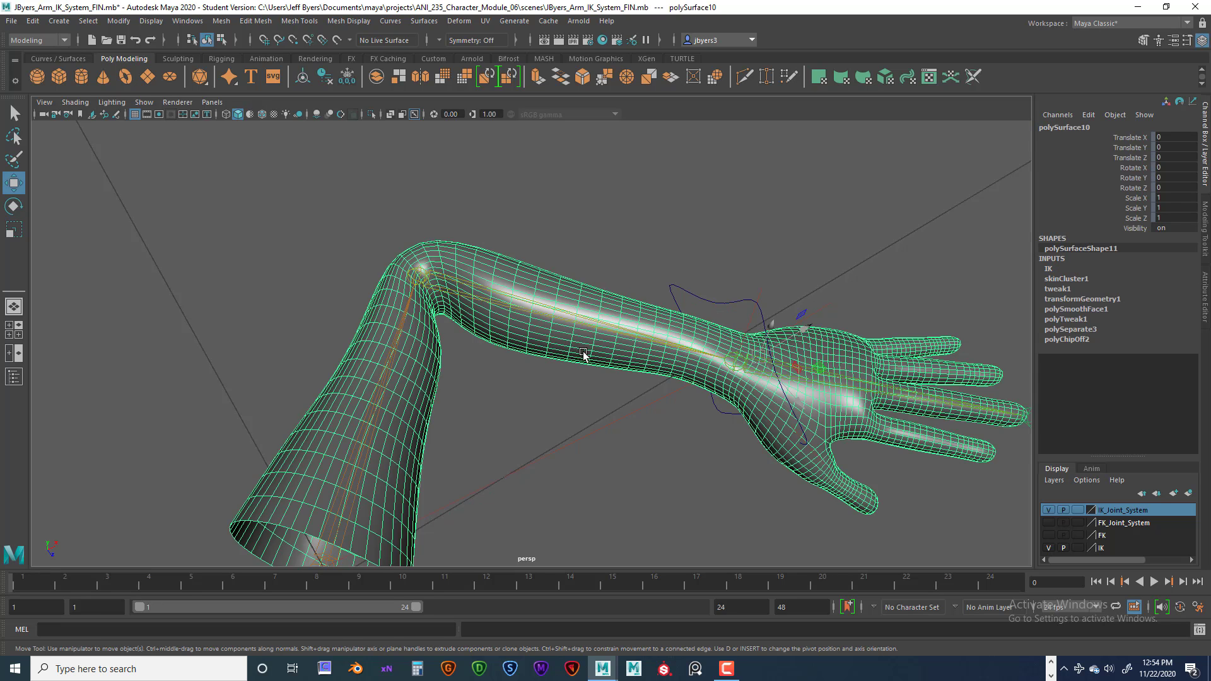
pyautogui.moveTo(581, 351)
pyautogui.keyDown('alt'); pyautogui.mouseDown()
pyautogui.moveTo(605, 329)
pyautogui.moveTo(553, 347)
pyautogui.moveTo(589, 329)
pyautogui.mouseUp(); pyautogui.keyUp('alt')
pyautogui.press('space')
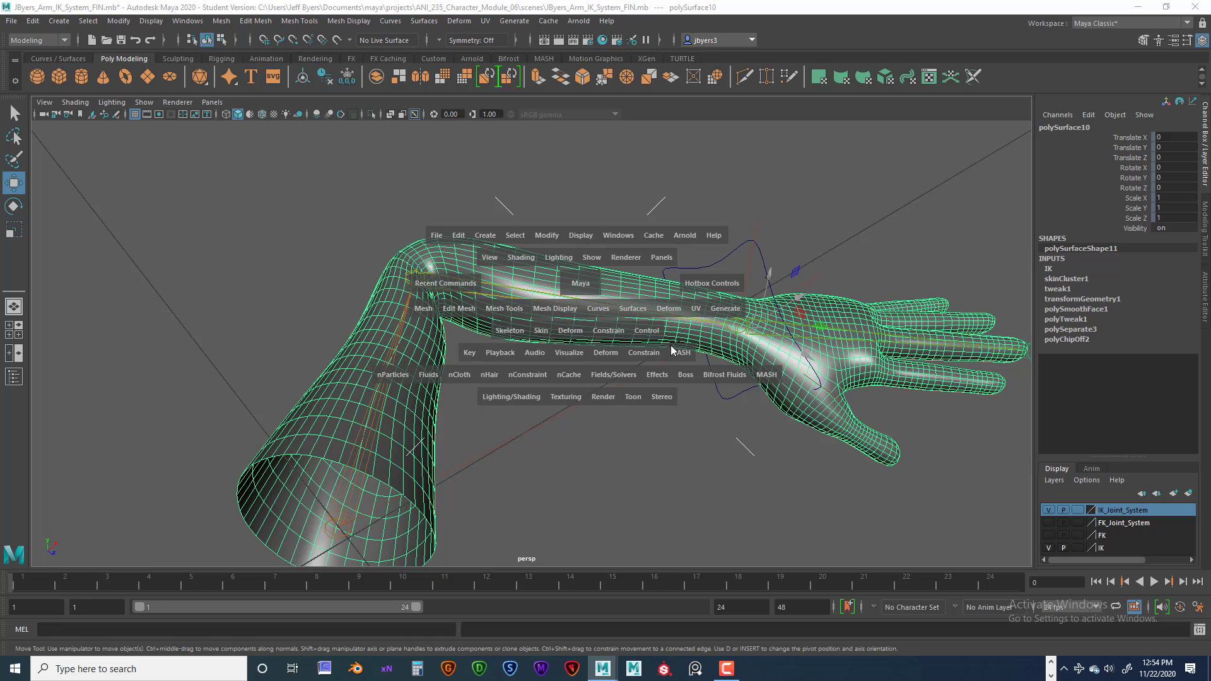
pyautogui.click(542, 331)
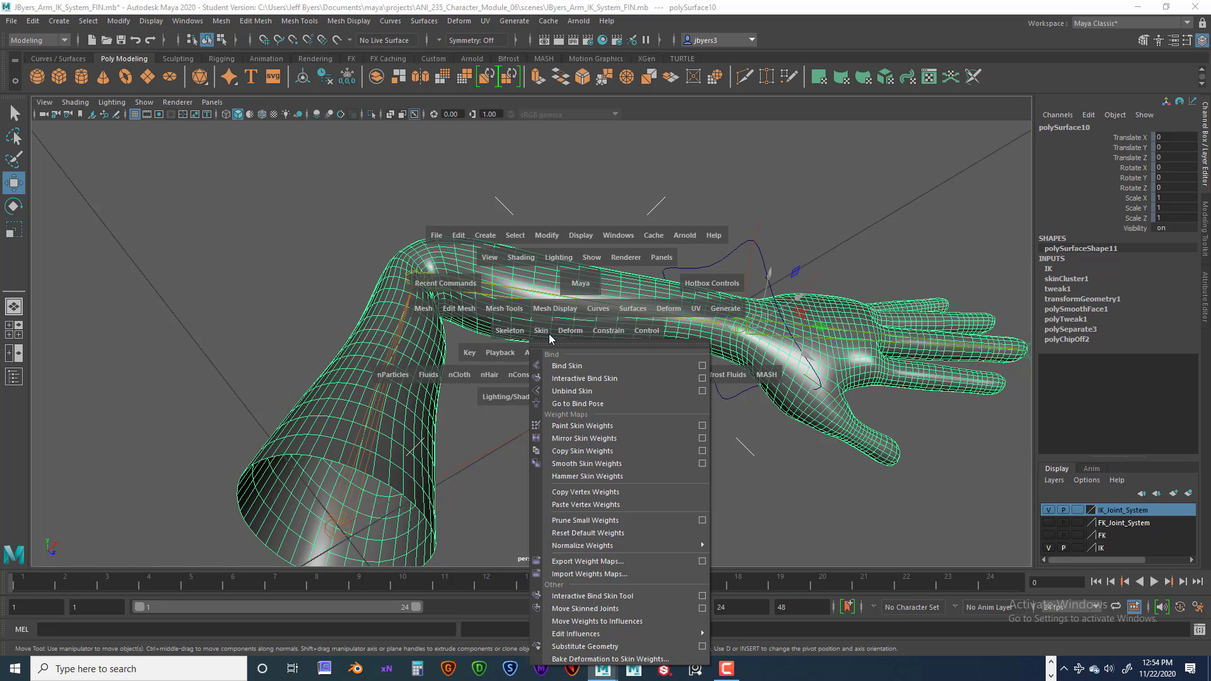
pyautogui.click(700, 425)
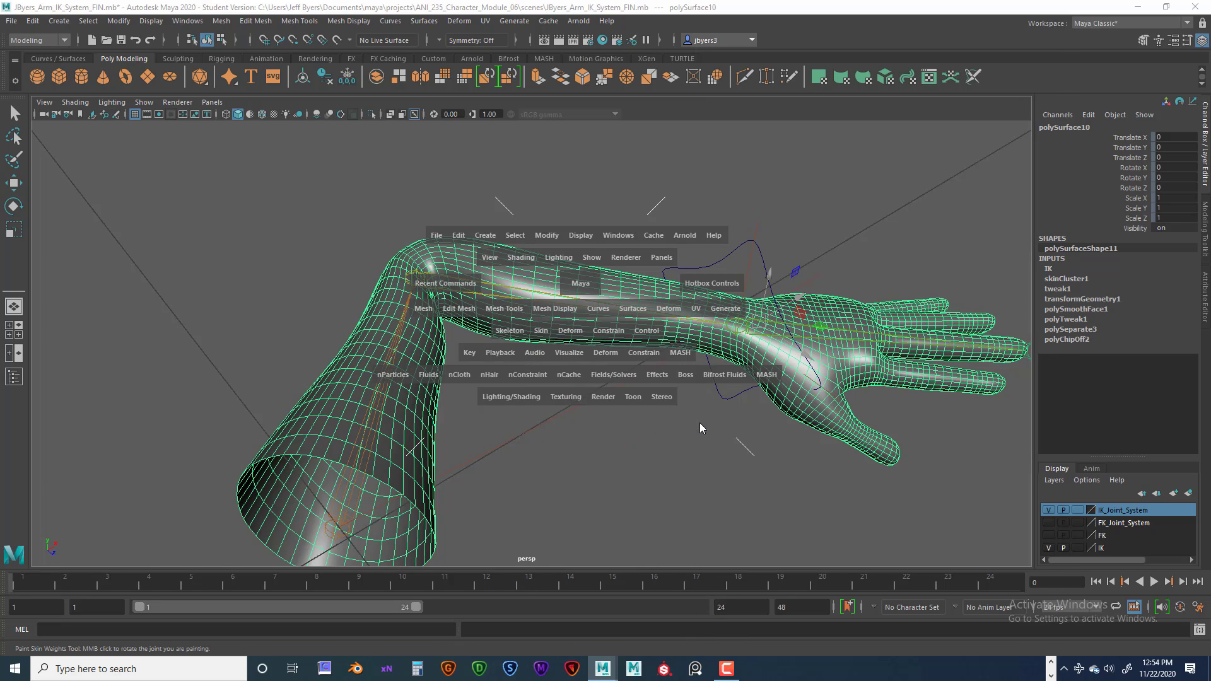
pyautogui.moveTo(600, 371)
pyautogui.keyDown('alt'); pyautogui.mouseDown()
pyautogui.moveTo(592, 411)
pyautogui.moveTo(546, 376)
pyautogui.moveTo(471, 379)
pyautogui.moveTo(536, 338)
pyautogui.mouseUp(); pyautogui.keyUp('alt')
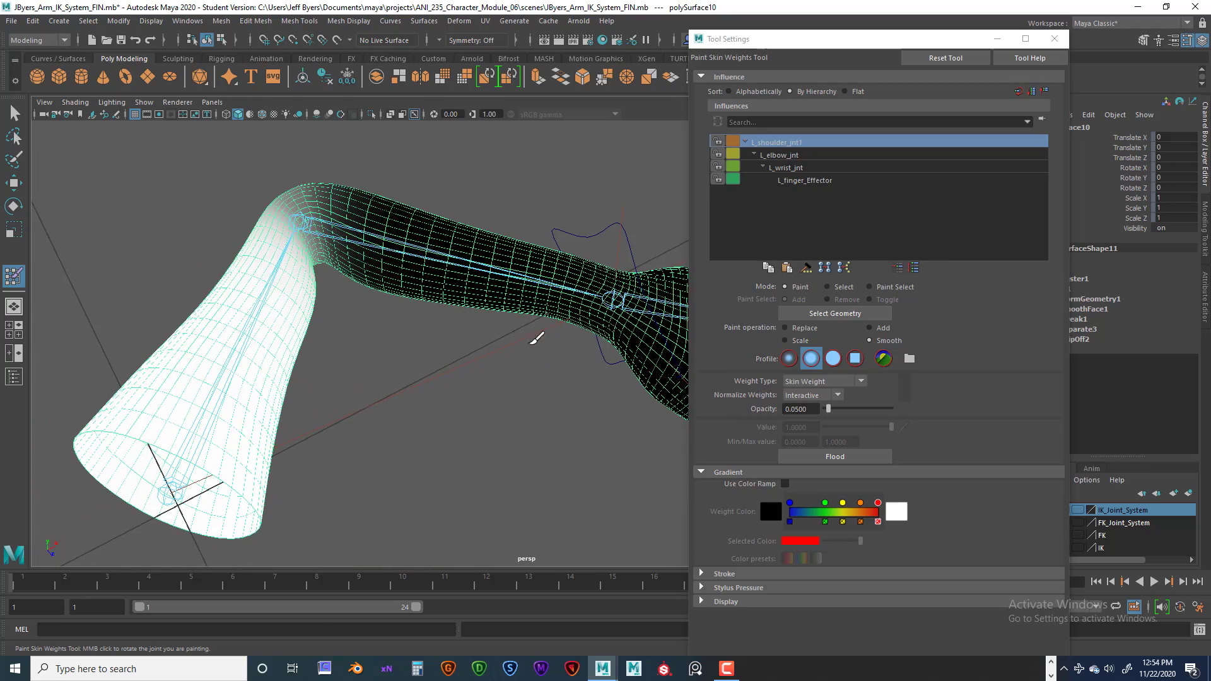
pyautogui.keyDown('alt'); pyautogui.moveTo(427, 373); pyautogui.dragTo(449, 328); pyautogui.keyUp('alt')
# Step: Preview the shoulder weights with the color ramp, adjust the ramp's green marker, and return to the grayscale weight display
pyautogui.click(784, 485)
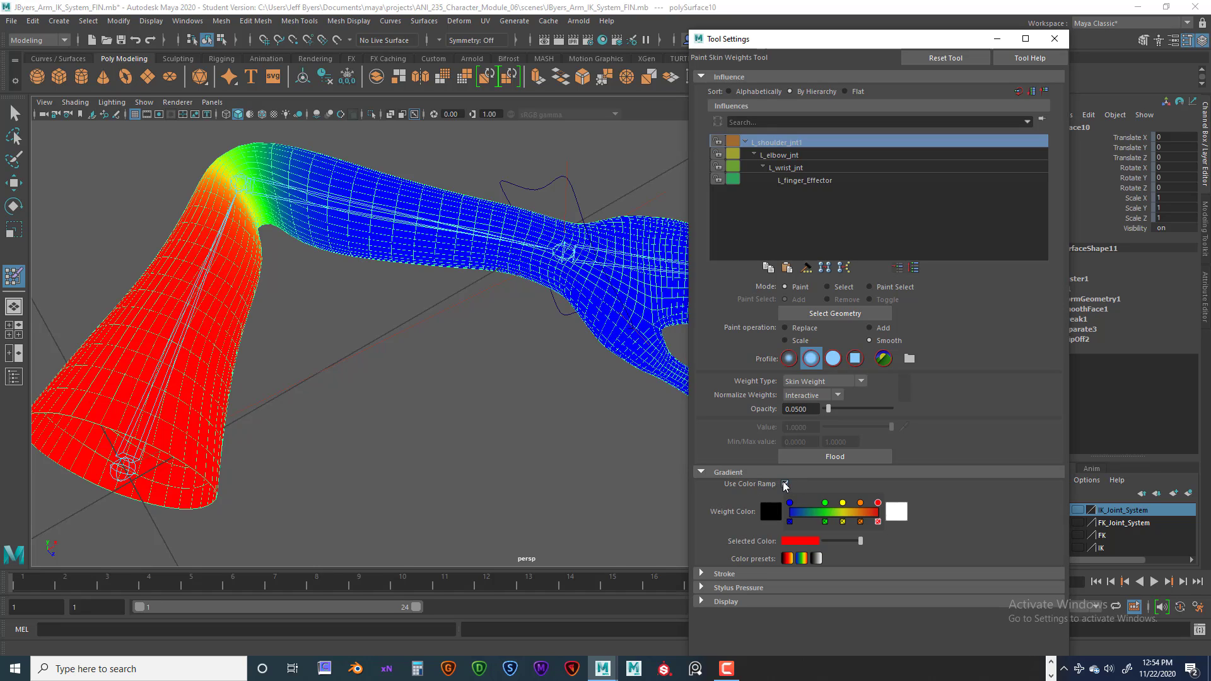
pyautogui.keyDown('alt'); pyautogui.moveTo(570, 432); pyautogui.dragTo(557, 426); pyautogui.keyUp('alt')
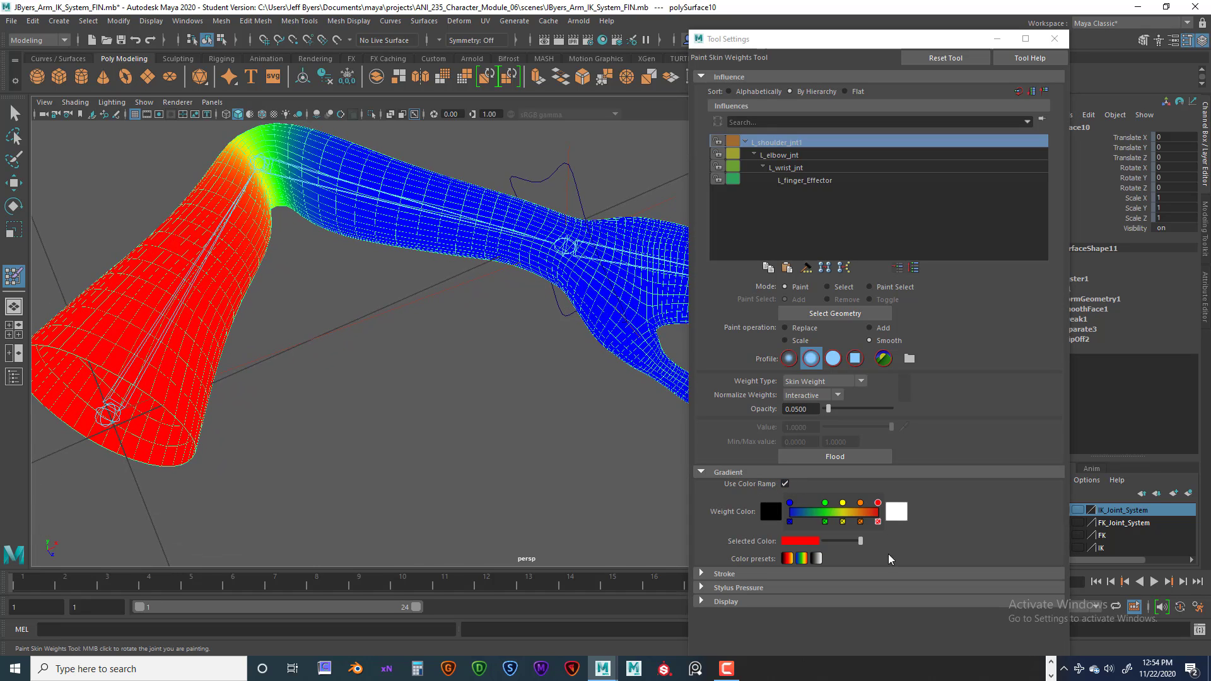
pyautogui.click(826, 504)
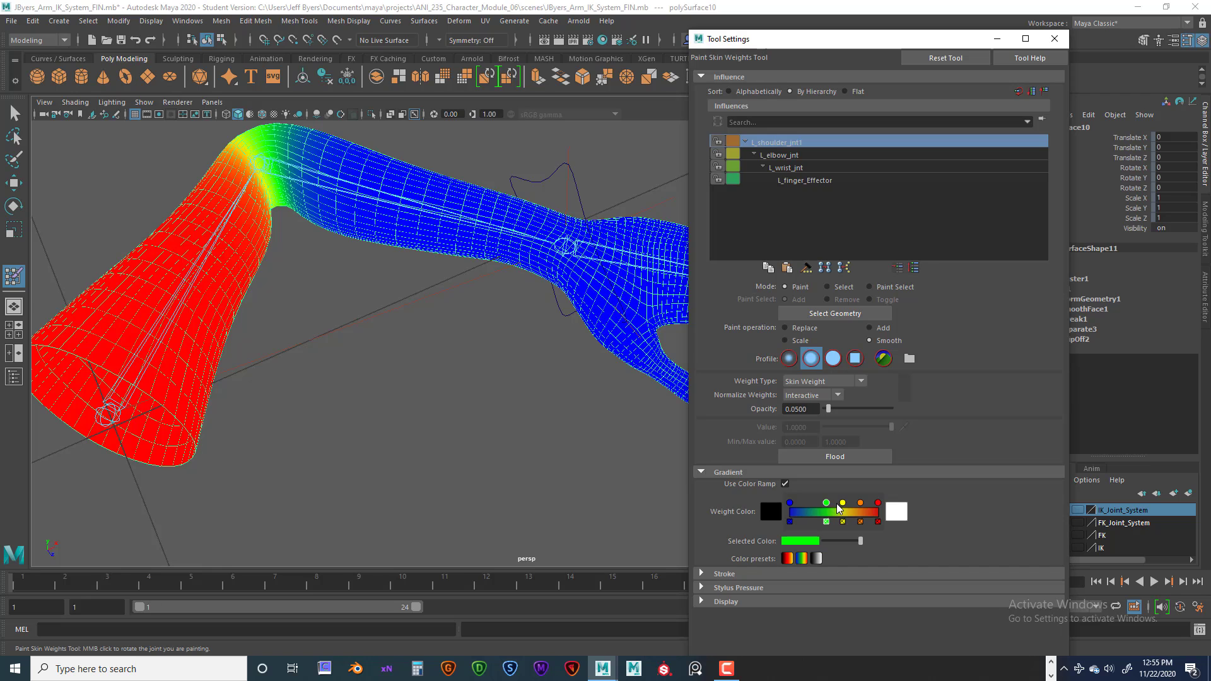
pyautogui.moveTo(843, 504); pyautogui.dragTo(816, 506)
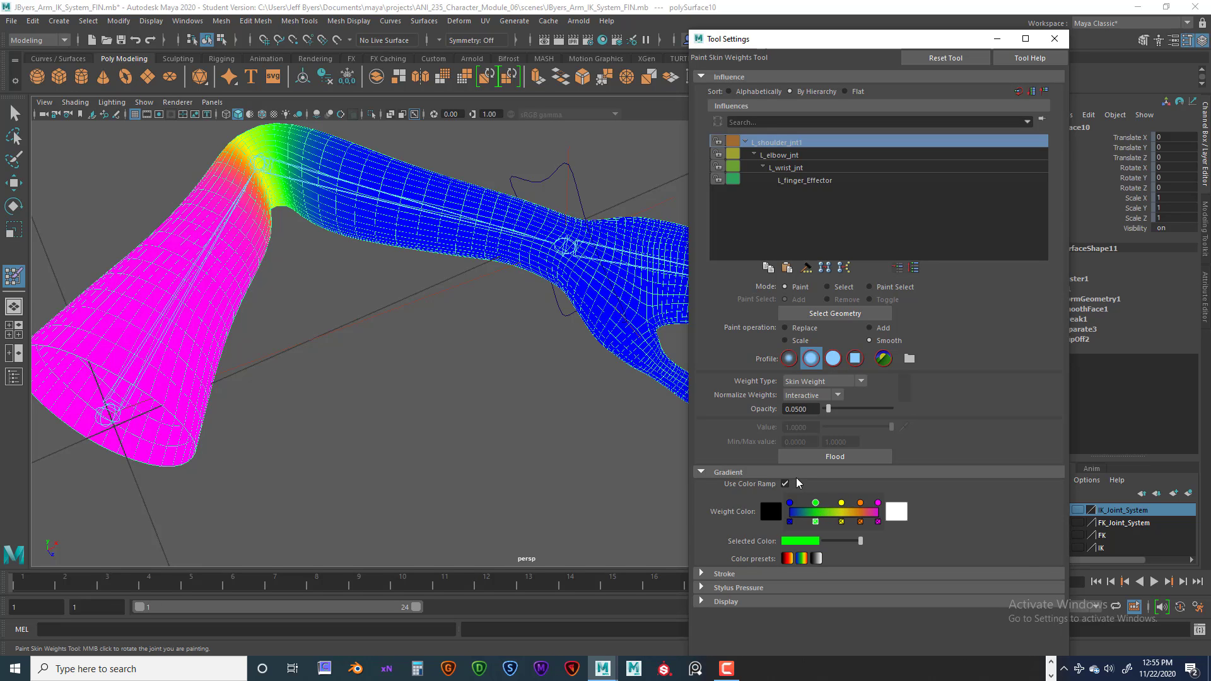
pyautogui.click(785, 485)
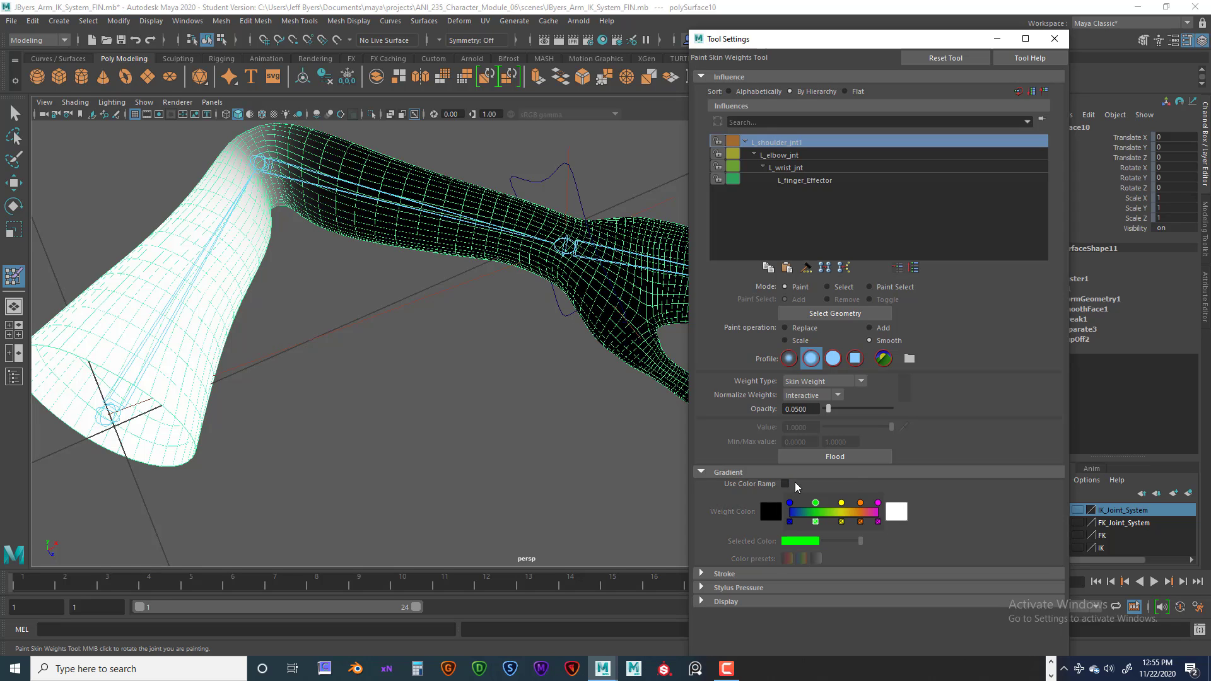
pyautogui.click(786, 485)
pyautogui.click(785, 484)
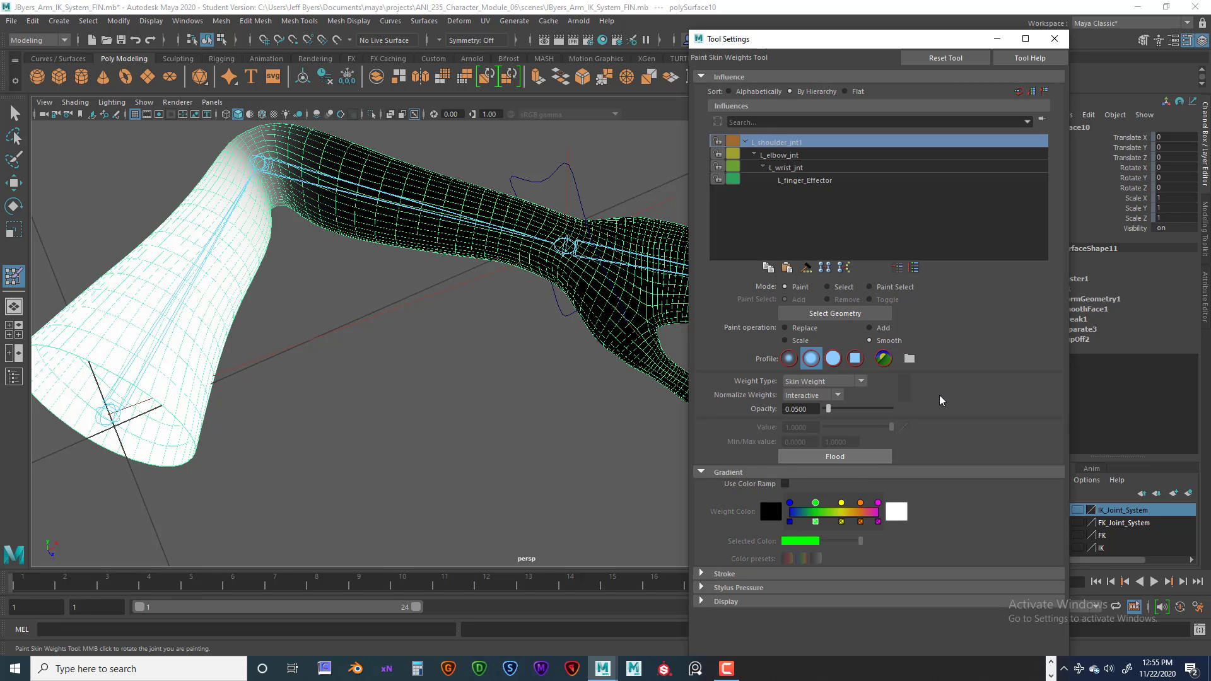
pyautogui.moveTo(821, 43); pyautogui.dragTo(820, 70)
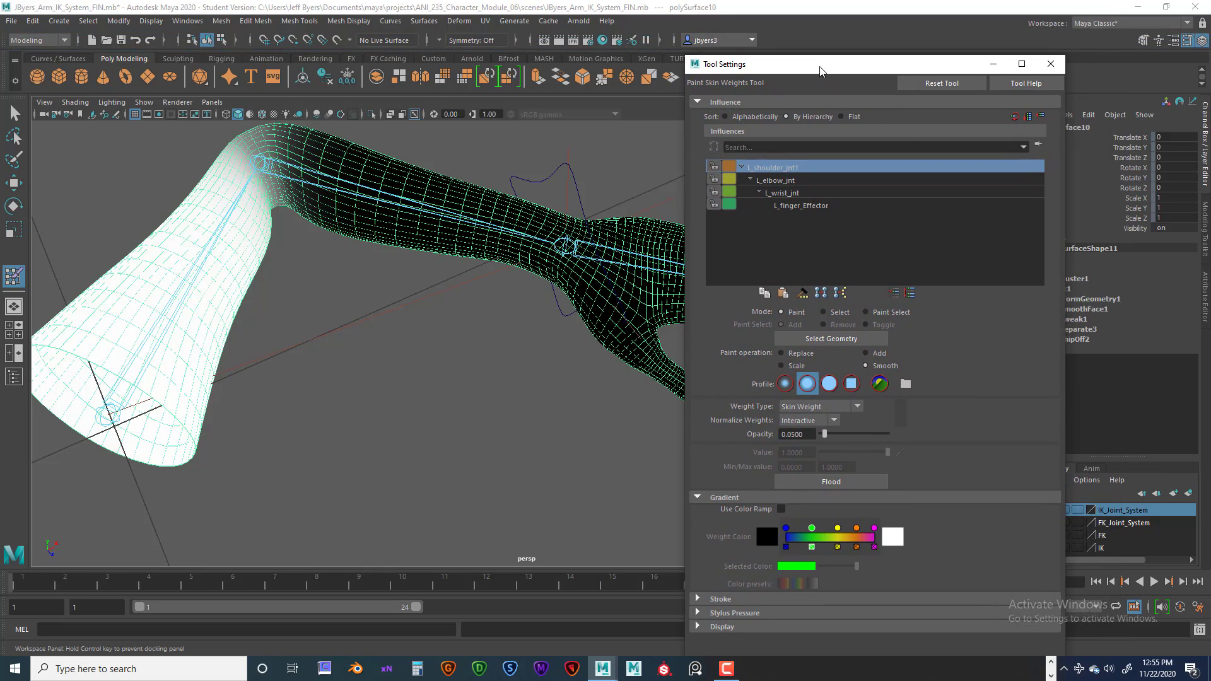
# Step: Reduce the weight-painting brush to a much smaller radius, sized for the elbow area
pyautogui.moveTo(355, 304)
pyautogui.keyDown('alt'); pyautogui.mouseDown()
pyautogui.moveTo(397, 287)
pyautogui.moveTo(435, 316)
pyautogui.moveTo(367, 324)
pyautogui.moveTo(397, 315)
pyautogui.moveTo(378, 324)
pyautogui.moveTo(378, 306)
pyautogui.moveTo(352, 308)
pyautogui.mouseUp(); pyautogui.keyUp('alt')
pyautogui.keyDown('alt'); pyautogui.moveTo(352, 308); pyautogui.dragTo(442, 328, button='right'); pyautogui.keyUp('alt')
pyautogui.moveTo(441, 328)
pyautogui.keyDown('alt'); pyautogui.mouseDown()
pyautogui.moveTo(386, 319)
pyautogui.moveTo(427, 319)
pyautogui.moveTo(419, 340)
pyautogui.moveTo(402, 338)
pyautogui.moveTo(403, 357)
pyautogui.moveTo(424, 357)
pyautogui.moveTo(381, 311)
pyautogui.moveTo(351, 322)
pyautogui.moveTo(422, 327)
pyautogui.moveTo(370, 346)
pyautogui.moveTo(315, 343)
pyautogui.moveTo(386, 340)
pyautogui.moveTo(354, 360)
pyautogui.moveTo(376, 367)
pyautogui.moveTo(406, 340)
pyautogui.moveTo(376, 302)
pyautogui.mouseUp(); pyautogui.keyUp('alt')
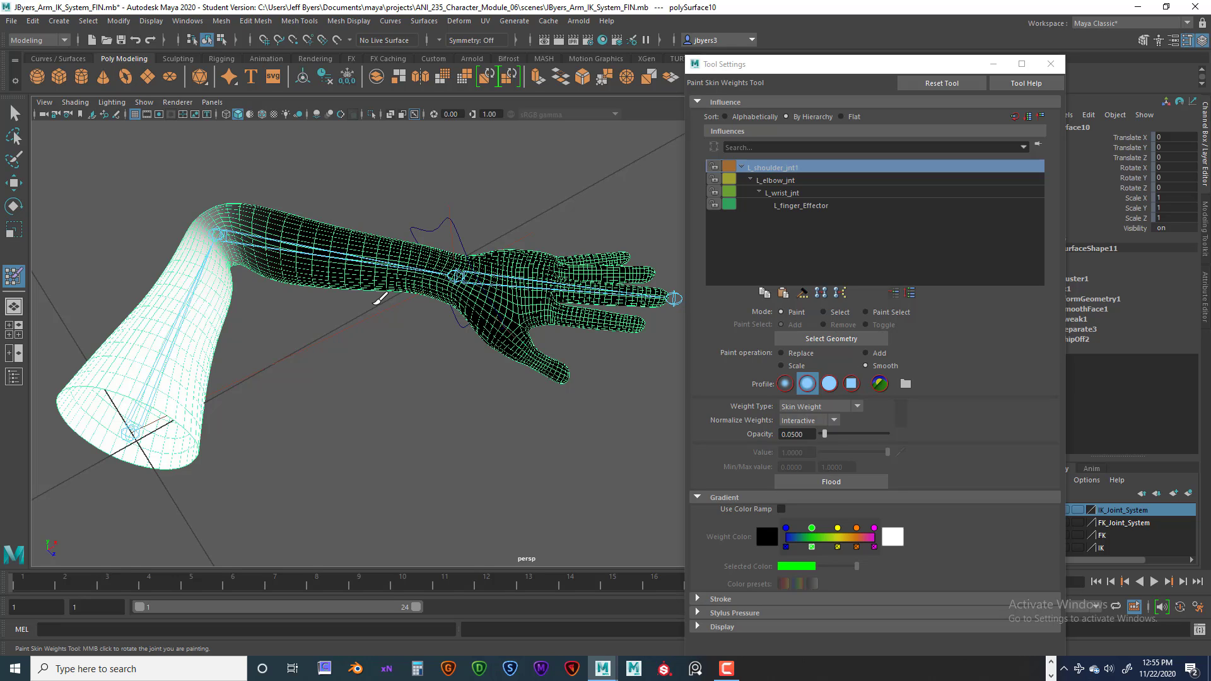
pyautogui.keyDown('alt'); pyautogui.moveTo(341, 296); pyautogui.dragTo(340, 340); pyautogui.keyUp('alt')
pyautogui.moveTo(340, 341)
pyautogui.keyDown('alt'); pyautogui.mouseDown(button='right')
pyautogui.moveTo(340, 357)
pyautogui.moveTo(464, 347)
pyautogui.mouseUp(button='right'); pyautogui.keyUp('alt')
pyautogui.moveTo(464, 347)
pyautogui.keyDown('alt'); pyautogui.mouseDown()
pyautogui.moveTo(346, 271)
pyautogui.moveTo(419, 305)
pyautogui.mouseUp(); pyautogui.keyUp('alt')
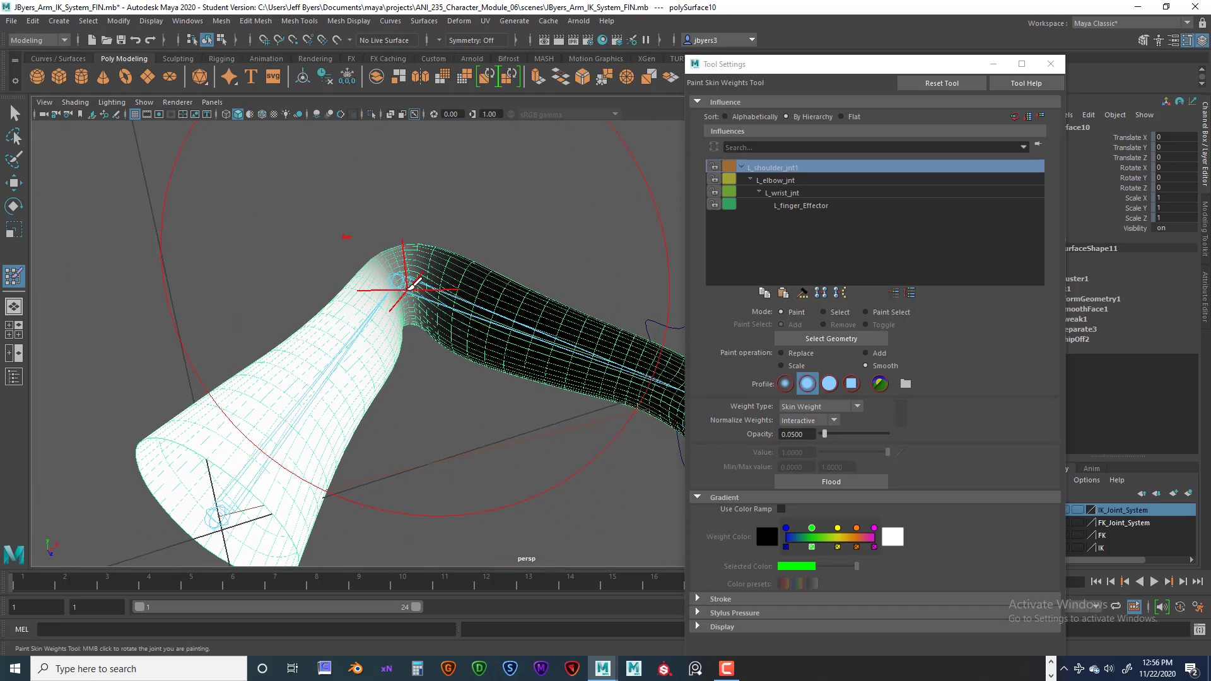
pyautogui.moveTo(411, 285)
pyautogui.mouseDown()
pyautogui.moveTo(317, 307)
pyautogui.moveTo(314, 319)
pyautogui.moveTo(331, 319)
pyautogui.moveTo(303, 326)
pyautogui.moveTo(353, 334)
pyautogui.moveTo(441, 315)
pyautogui.moveTo(481, 364)
pyautogui.mouseUp()
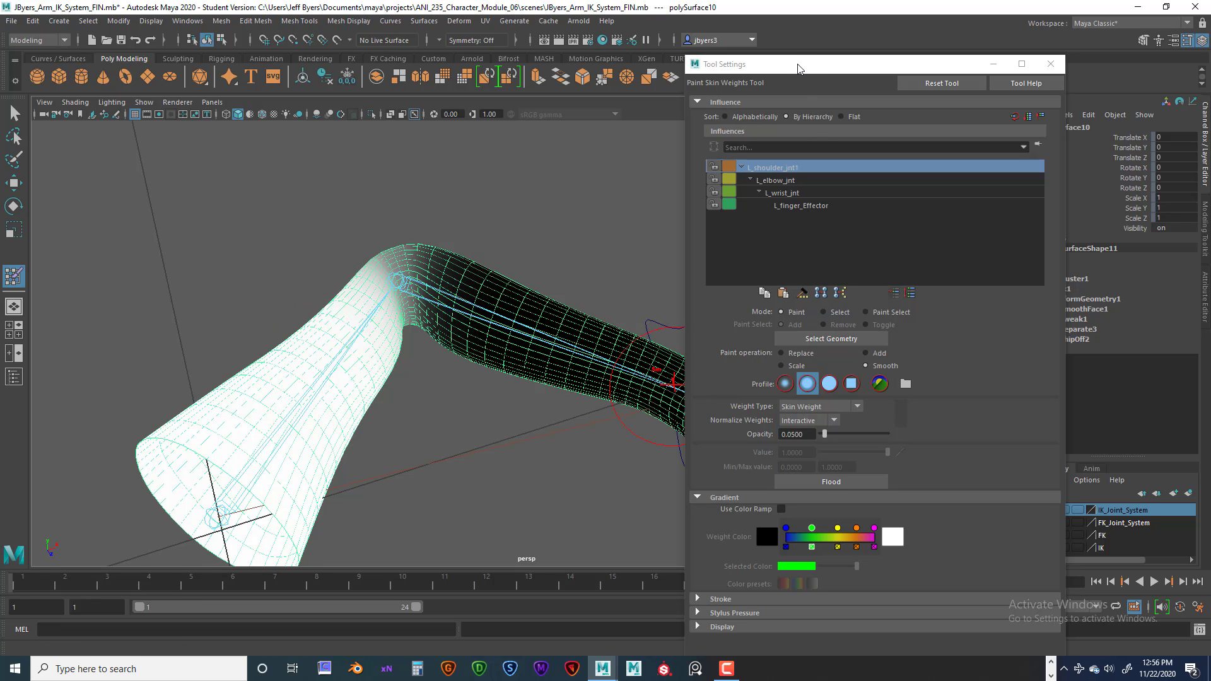
pyautogui.moveTo(797, 68)
pyautogui.mouseDown()
pyautogui.moveTo(785, 51)
pyautogui.moveTo(801, 44)
pyautogui.mouseUp()
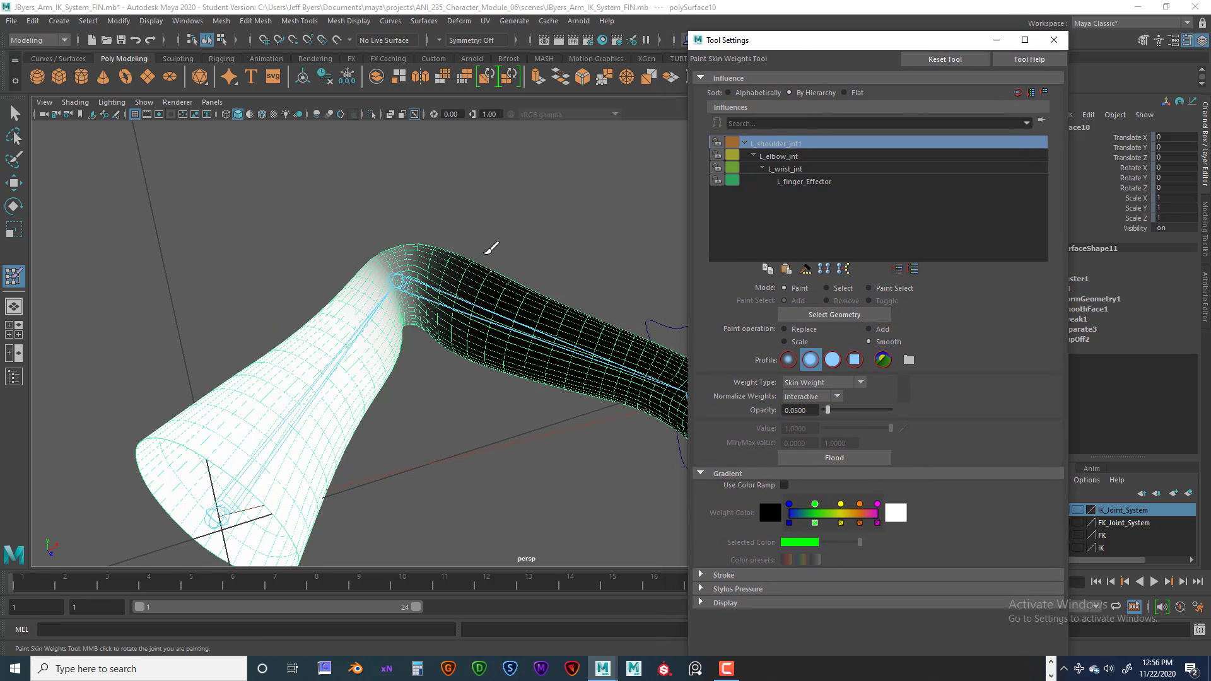
pyautogui.keyDown('alt'); pyautogui.moveTo(589, 293); pyautogui.dragTo(529, 253); pyautogui.keyUp('alt')
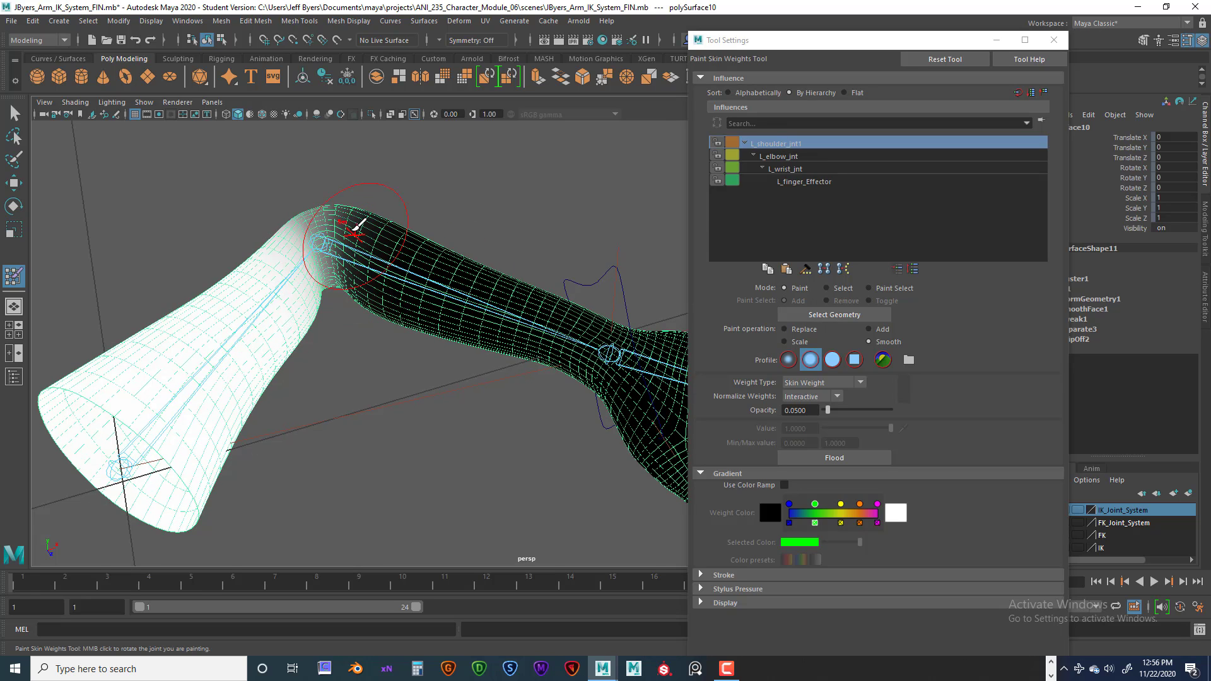
# Step: Hide the joints in the perspective view to get a clear look at the weights around the elbow
pyautogui.click(145, 102)
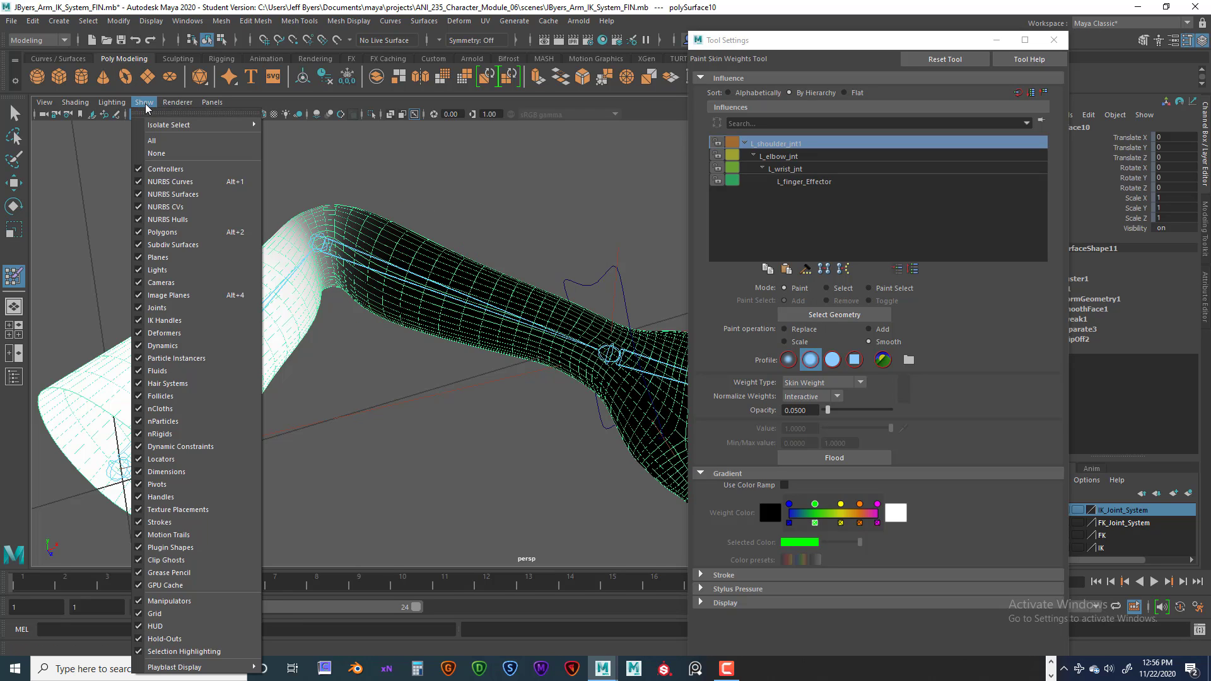
pyautogui.click(139, 307)
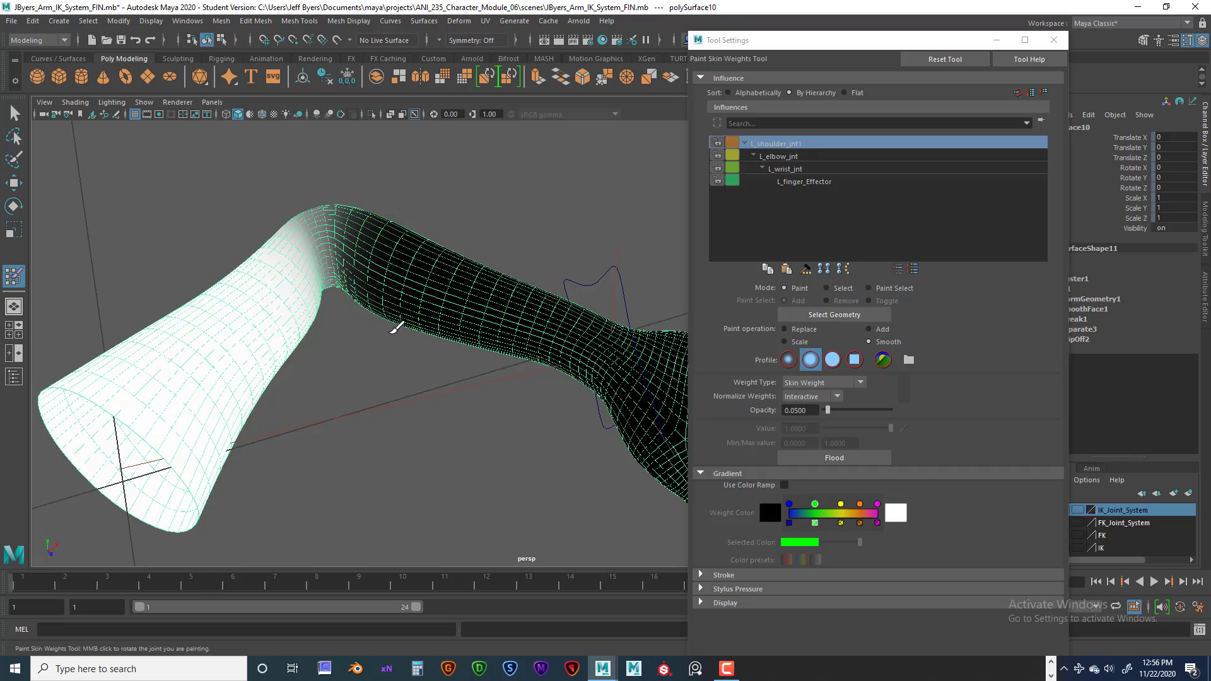
pyautogui.scroll(5, 454, 333)
pyautogui.keyDown('alt'); pyautogui.moveTo(292, 287); pyautogui.dragTo(349, 330, button='middle'); pyautogui.keyUp('alt')
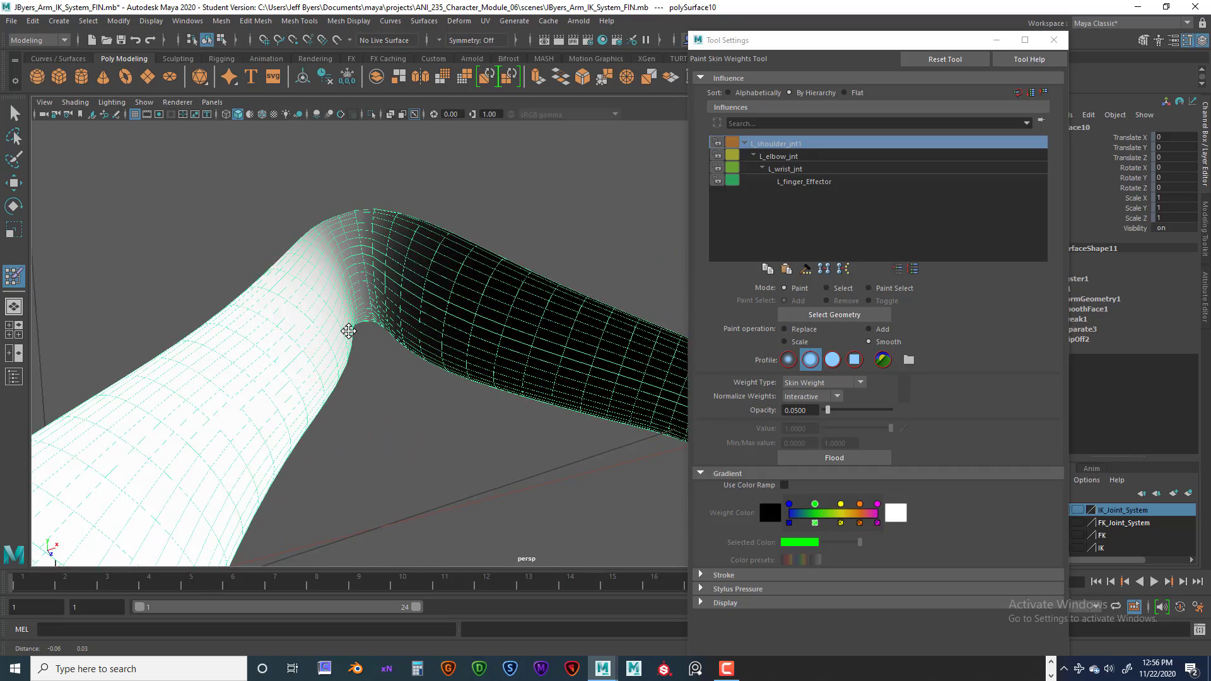
pyautogui.moveTo(347, 331)
pyautogui.keyDown('alt'); pyautogui.mouseDown()
pyautogui.moveTo(341, 341)
pyautogui.moveTo(335, 311)
pyautogui.moveTo(452, 270)
pyautogui.mouseUp(); pyautogui.keyUp('alt')
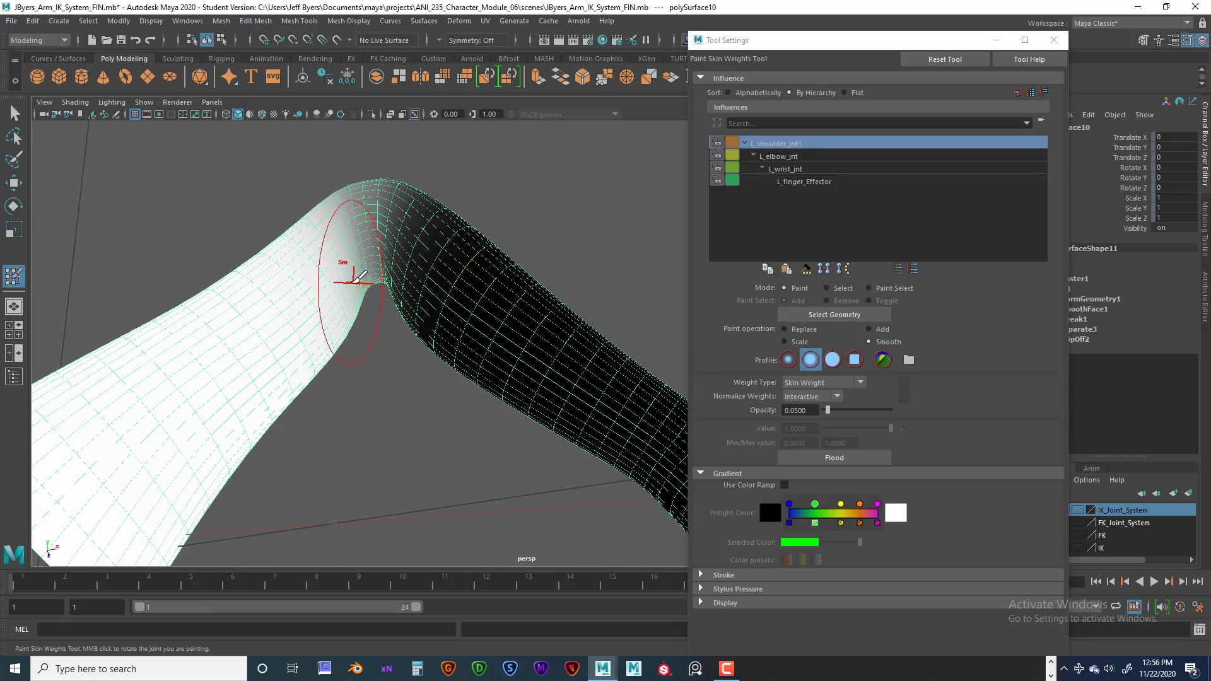
pyautogui.moveTo(357, 278)
pyautogui.keyDown('alt'); pyautogui.mouseDown()
pyautogui.moveTo(338, 319)
pyautogui.moveTo(362, 263)
pyautogui.moveTo(330, 290)
pyautogui.moveTo(340, 271)
pyautogui.moveTo(357, 284)
pyautogui.mouseUp(); pyautogui.keyUp('alt')
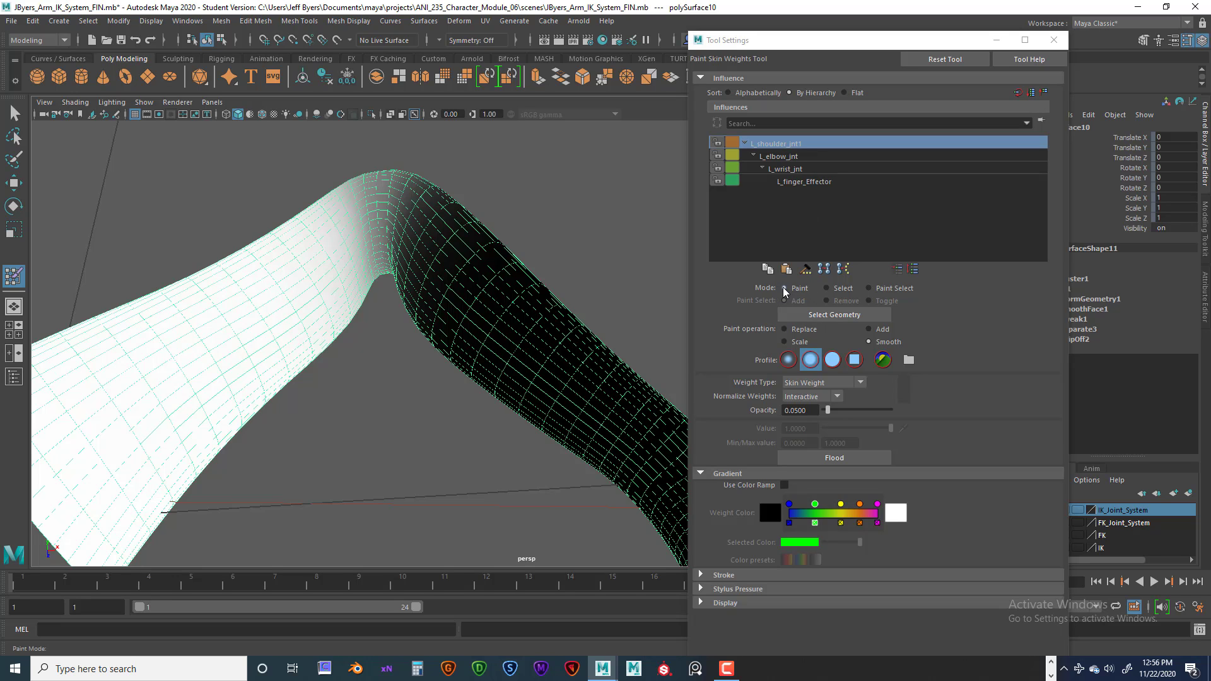
# Step: Examine the L_shoulder_jnt1 weights along the upper arm and their falloff across the elbow, both close up and from a distance
pyautogui.click(762, 143)
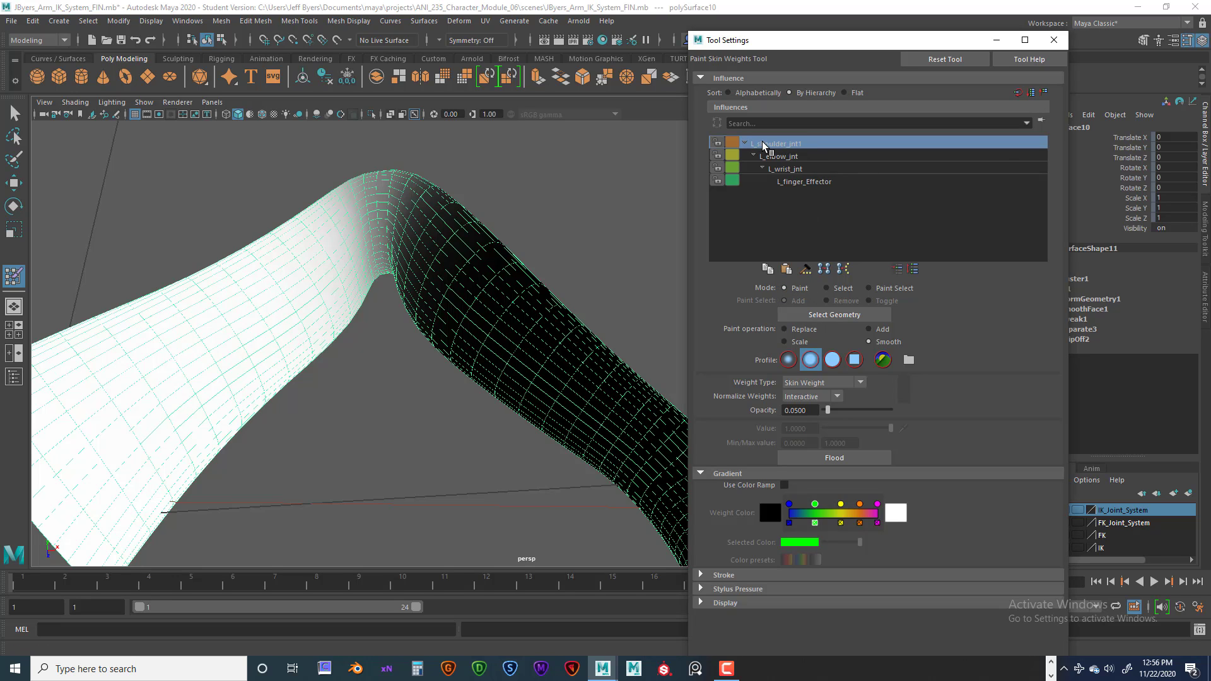
pyautogui.scroll(-5, 382, 344)
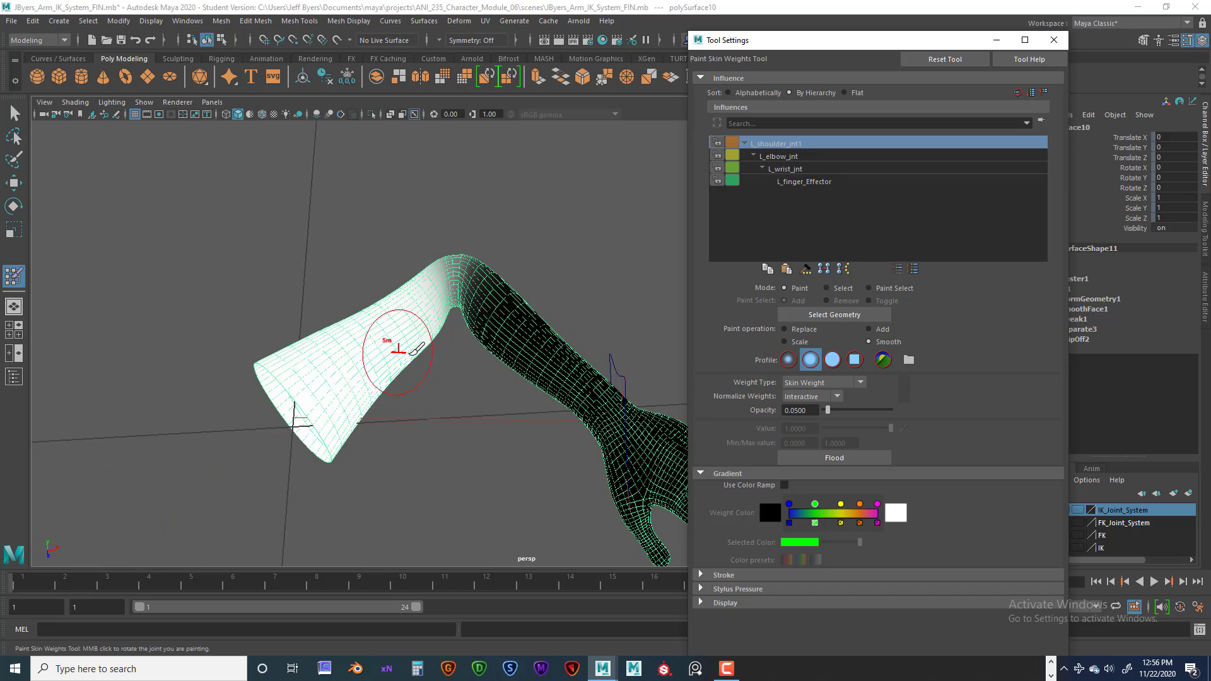
pyautogui.scroll(4, 428, 331)
pyautogui.scroll(-3, 397, 321)
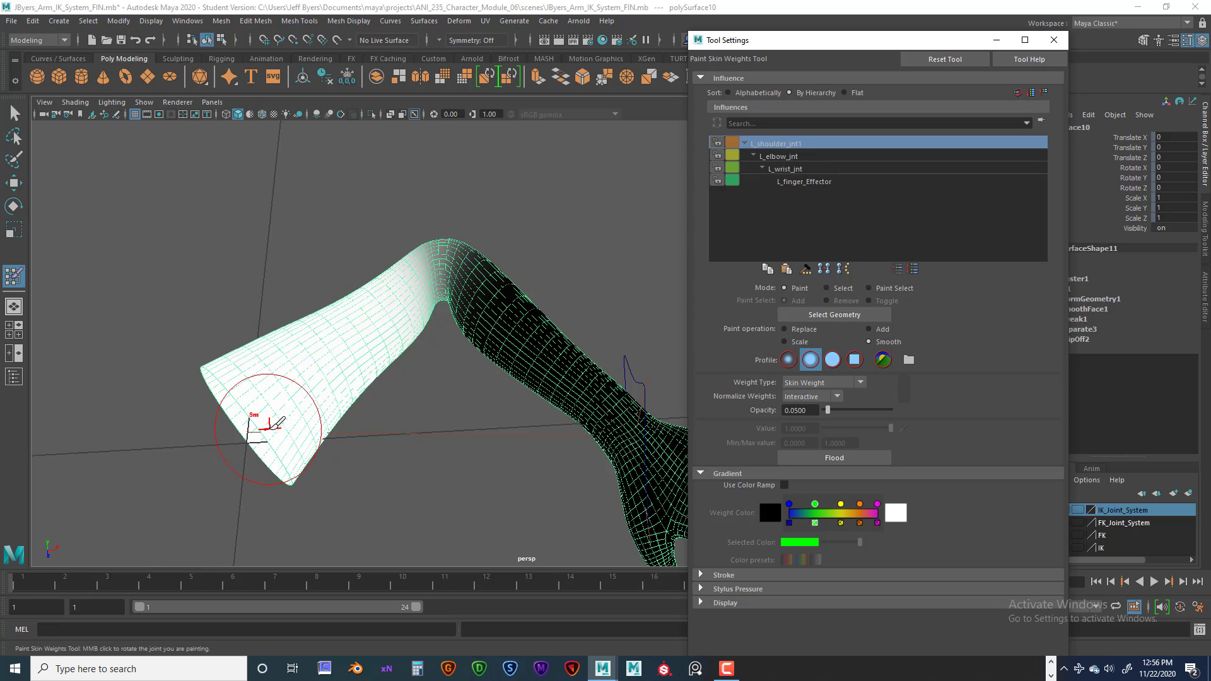
pyautogui.scroll(5, 353, 363)
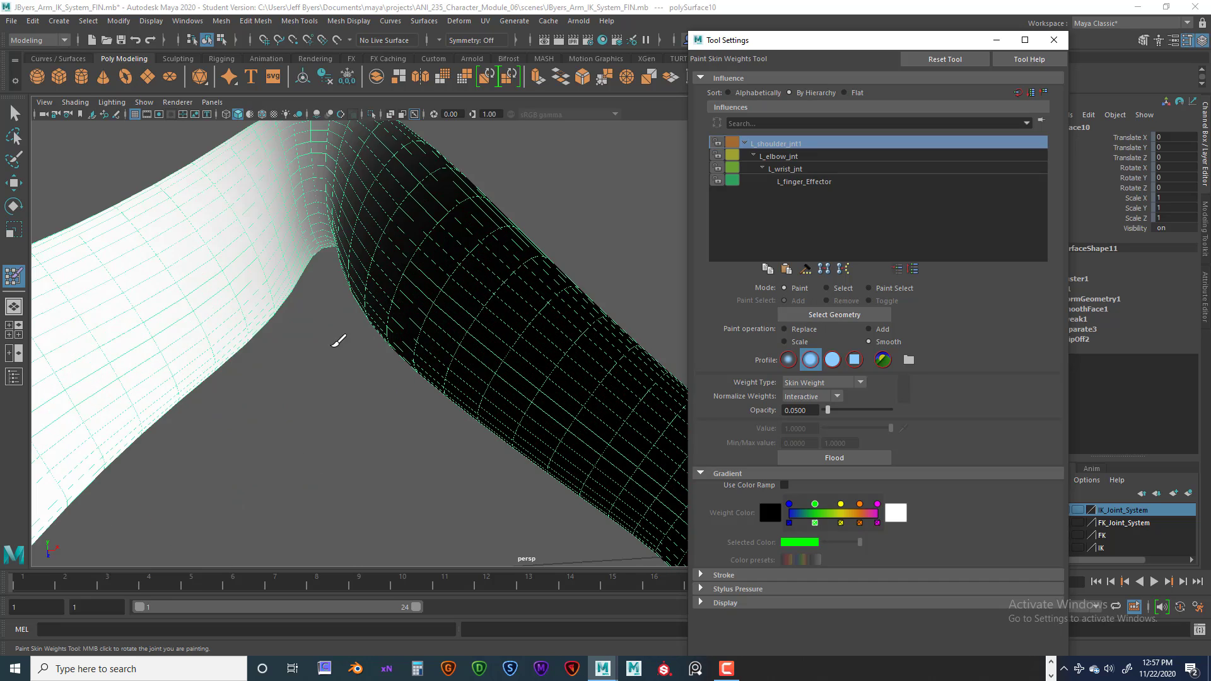
pyautogui.scroll(-5, 339, 340)
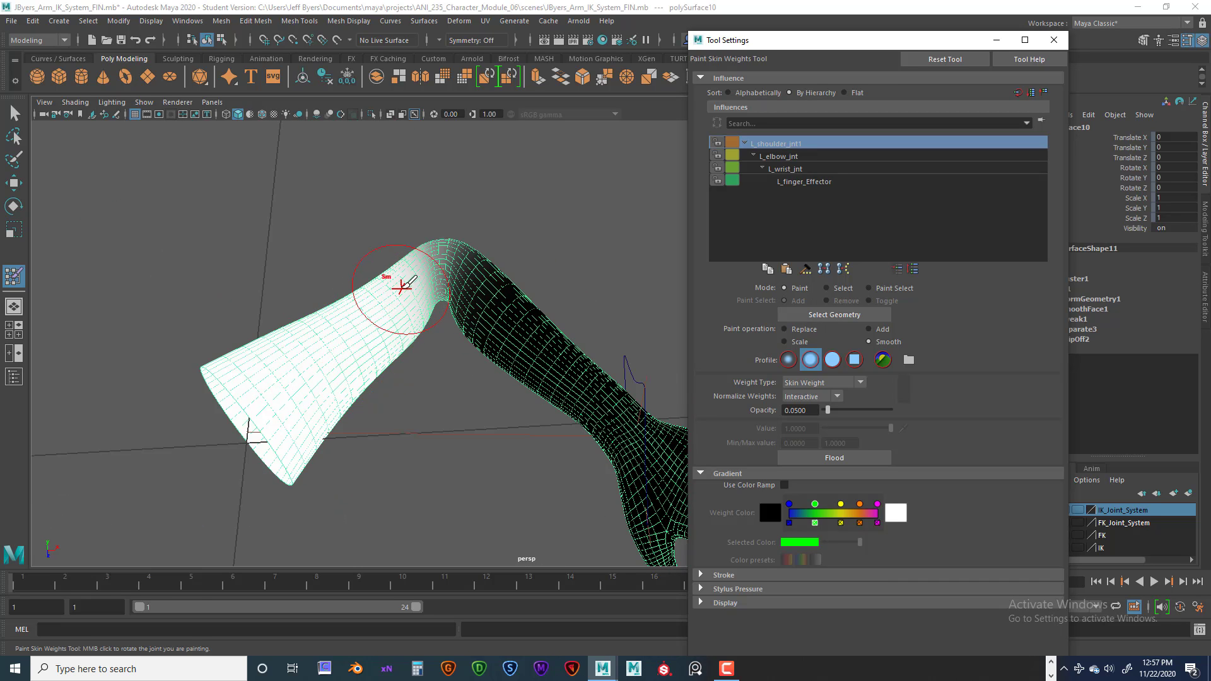
pyautogui.moveTo(432, 265); pyautogui.dragTo(469, 268)
pyautogui.moveTo(459, 336)
pyautogui.keyDown('alt'); pyautogui.mouseDown()
pyautogui.moveTo(451, 408)
pyautogui.moveTo(481, 251)
pyautogui.moveTo(467, 346)
pyautogui.moveTo(419, 338)
pyautogui.moveTo(406, 325)
pyautogui.moveTo(419, 292)
pyautogui.moveTo(426, 309)
pyautogui.mouseUp(); pyautogui.keyUp('alt')
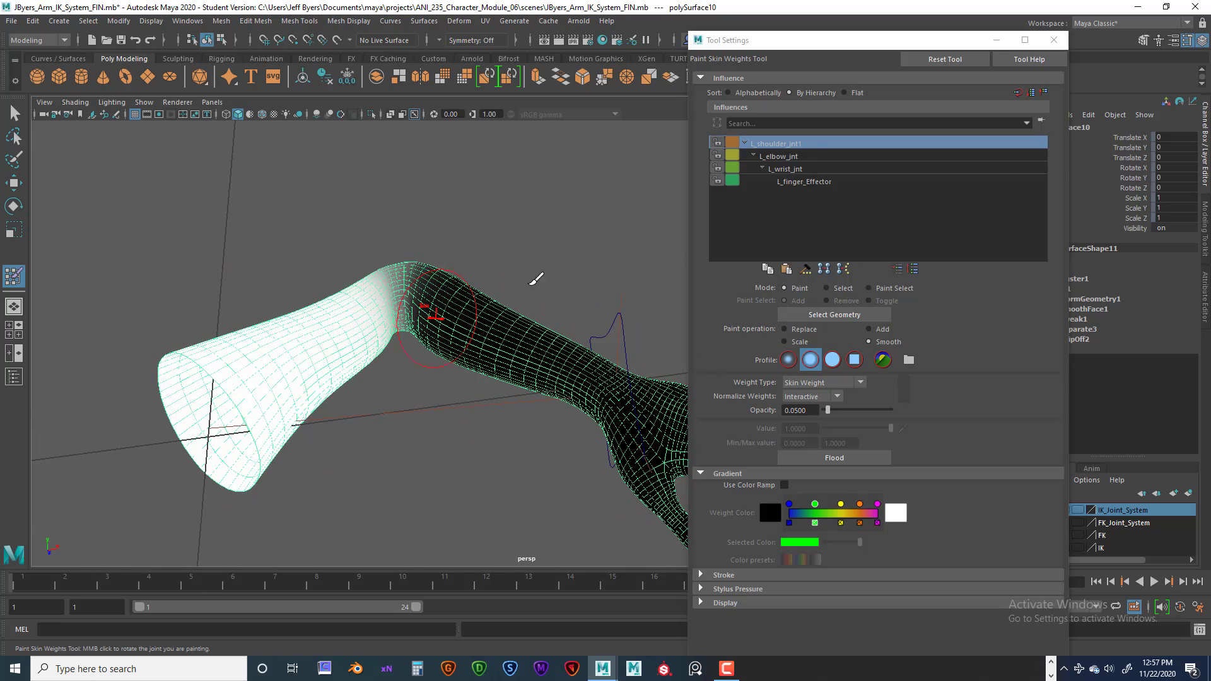
# Step: Inspect the weight maps of L_elbow_jnt, L_wrist_jnt and L_finger_Effector one after another
pyautogui.click(791, 157)
pyautogui.moveTo(340, 315)
pyautogui.keyDown('alt'); pyautogui.mouseDown()
pyautogui.moveTo(486, 319)
pyautogui.moveTo(434, 273)
pyautogui.moveTo(454, 278)
pyautogui.mouseUp(); pyautogui.keyUp('alt')
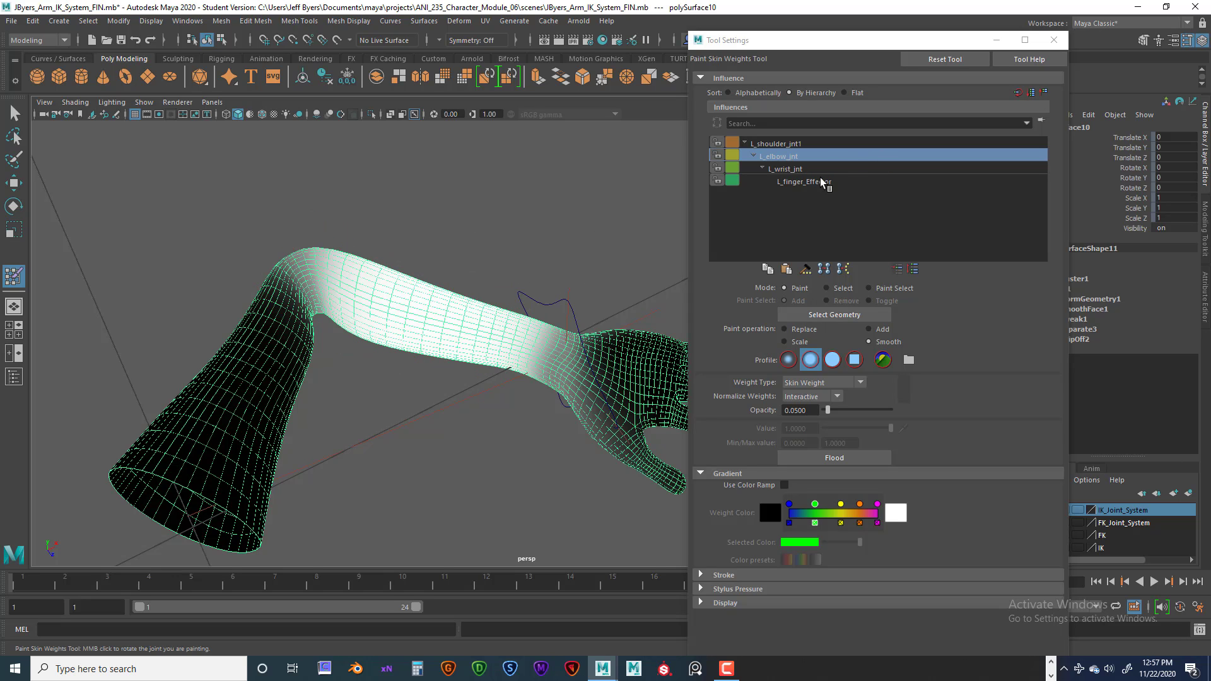
pyautogui.click(792, 167)
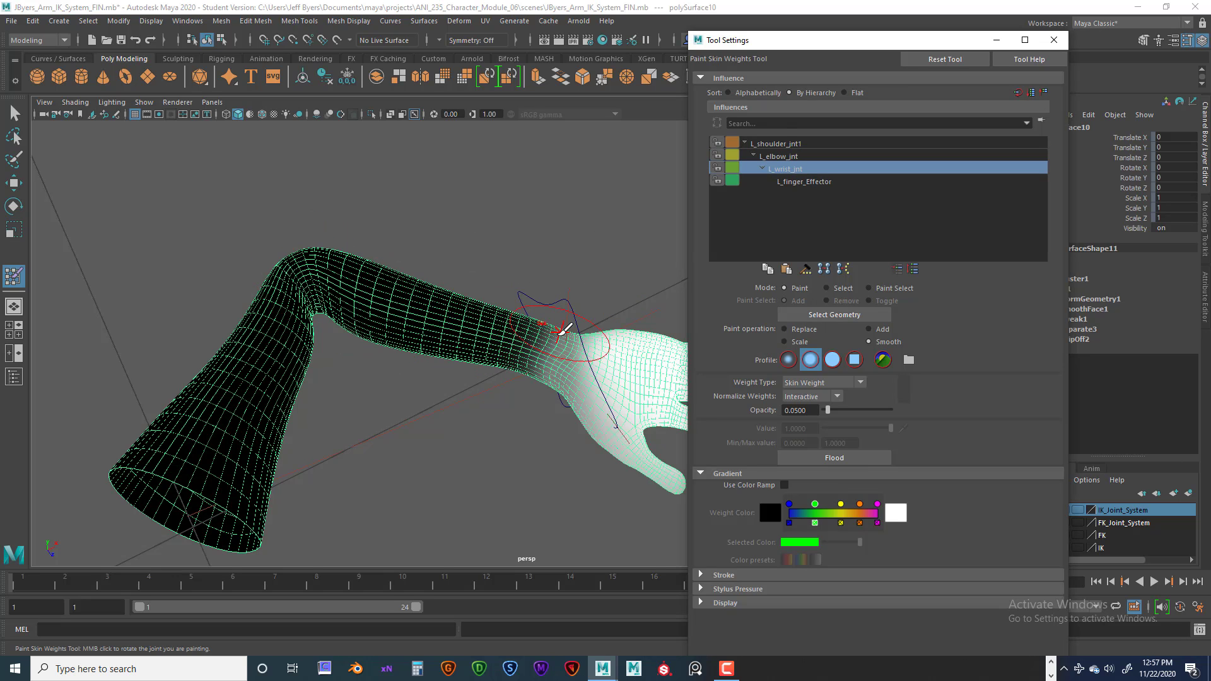
pyautogui.click(821, 182)
pyautogui.click(793, 168)
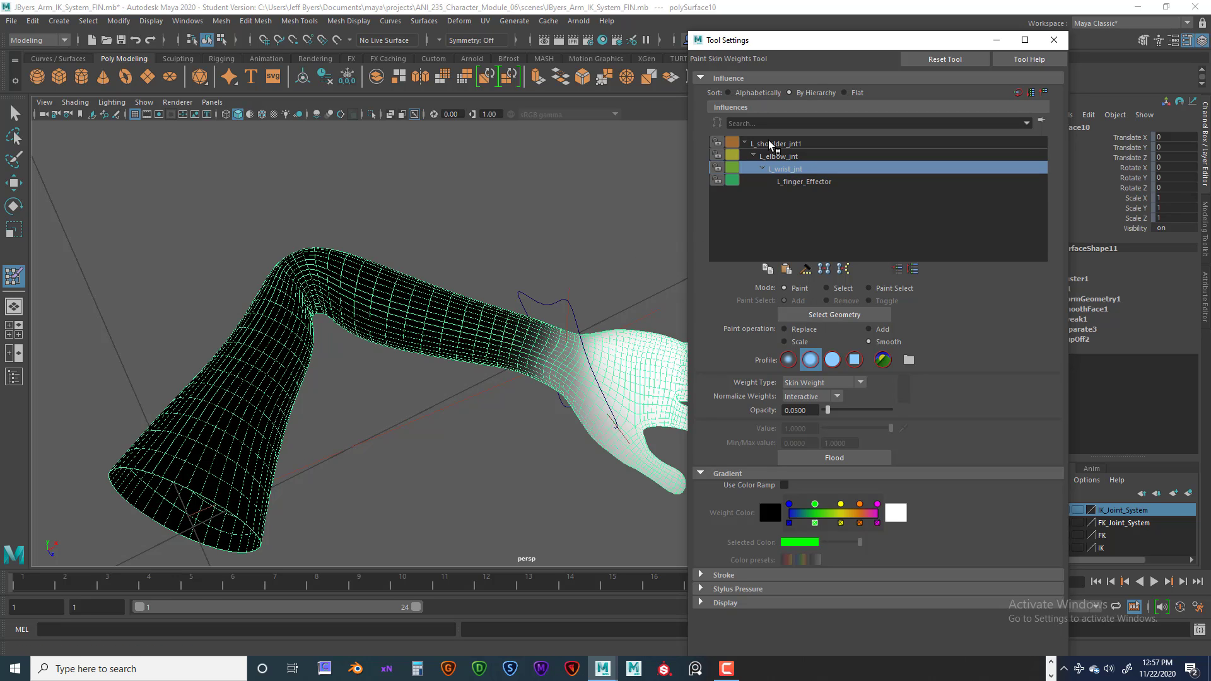
# Step: Alternate between the L_shoulder_jnt1 and L_elbow_jnt influences to compare how their weights blend at the elbow, ending on the shoulder
pyautogui.click(770, 144)
pyautogui.click(771, 156)
pyautogui.click(770, 144)
pyautogui.click(771, 156)
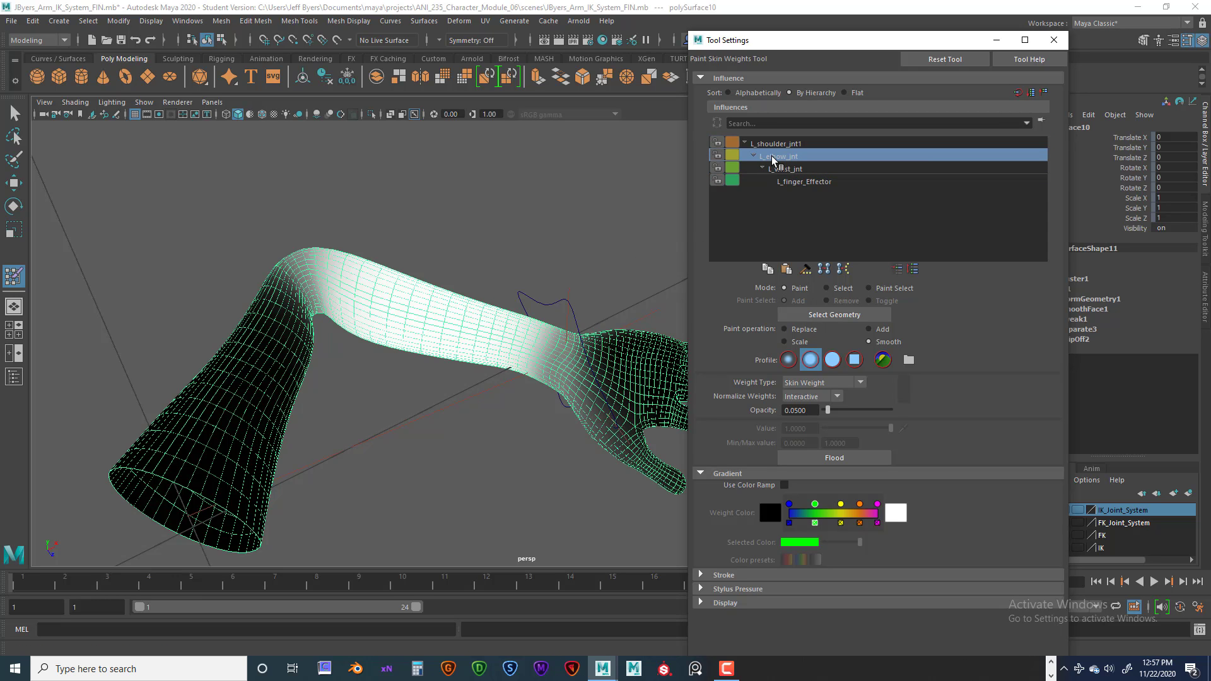
pyautogui.click(769, 144)
pyautogui.click(770, 157)
pyautogui.click(770, 144)
pyautogui.click(771, 157)
pyautogui.click(770, 144)
# Step: Try the Add paint operation for the shoulder joint's weights and return to Smooth
pyautogui.keyDown('alt'); pyautogui.moveTo(405, 283); pyautogui.dragTo(366, 294); pyautogui.keyUp('alt')
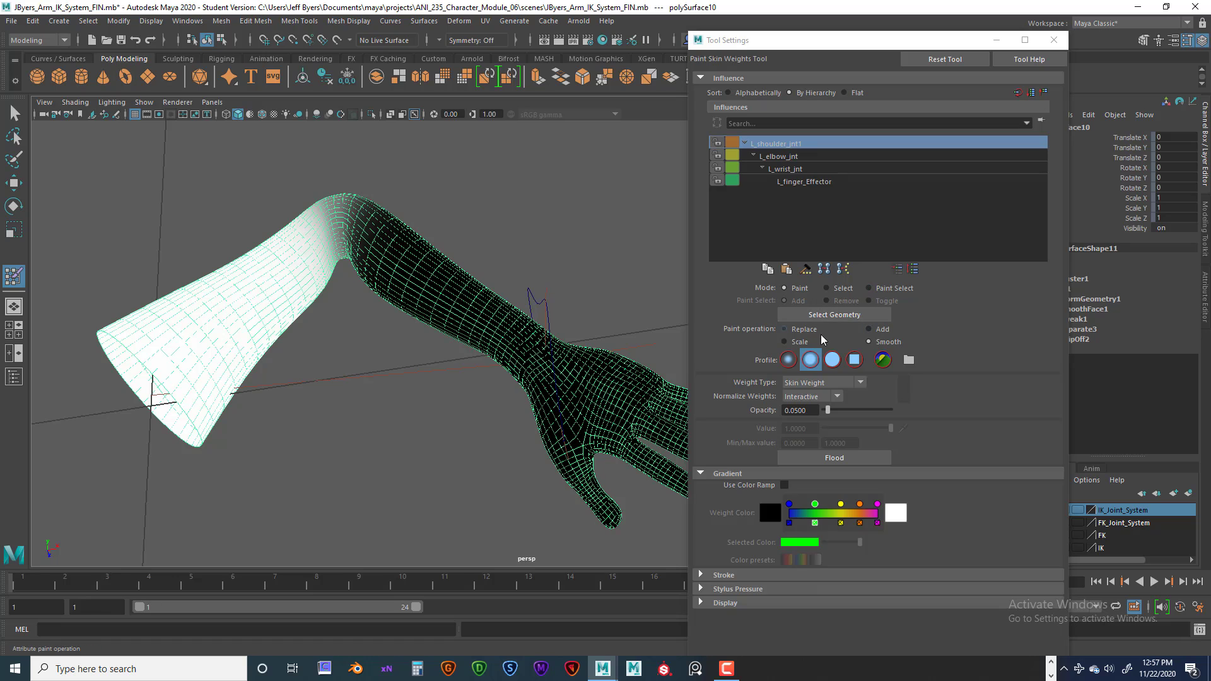
pyautogui.click(867, 329)
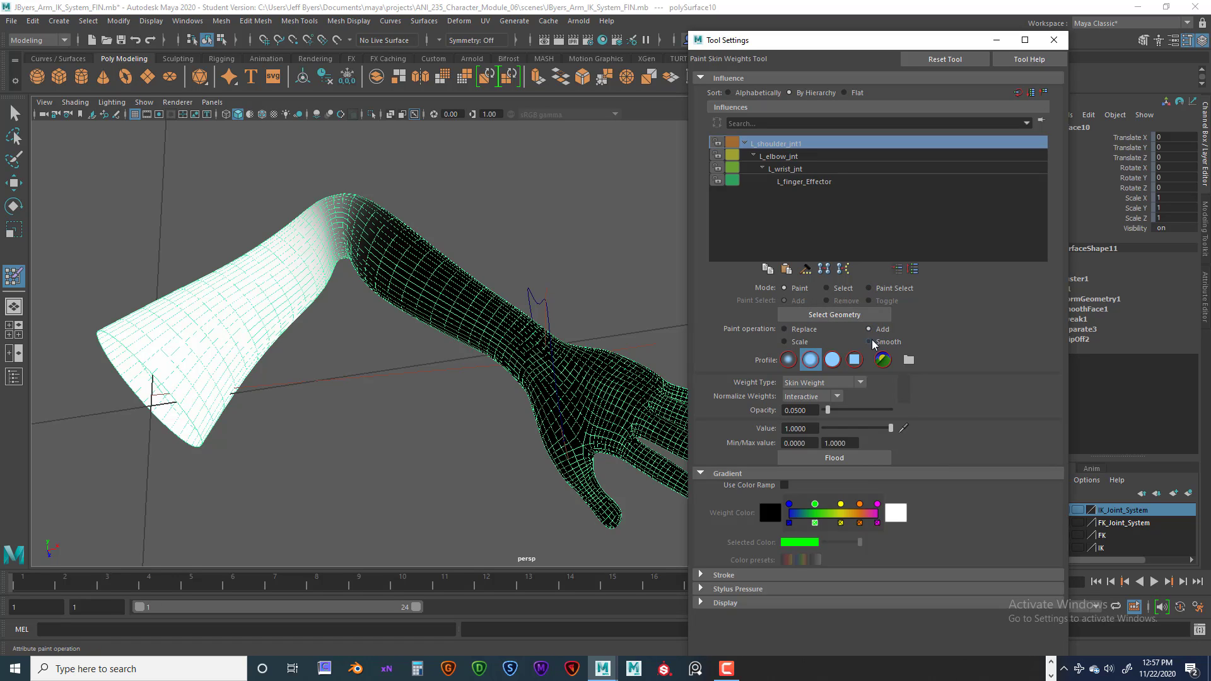
pyautogui.click(870, 341)
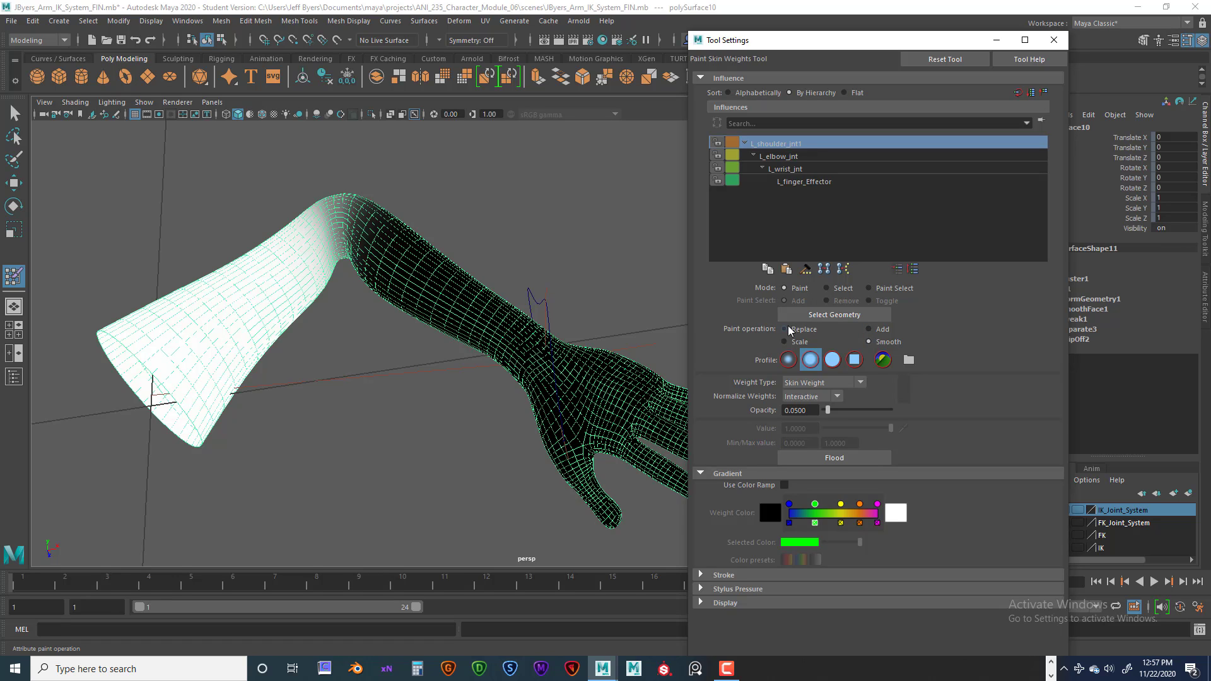
# Step: Cycle through the Replace, Scale, Smooth and Add paint operations for the shoulder joint's weights and settle on Add
pyautogui.click(785, 329)
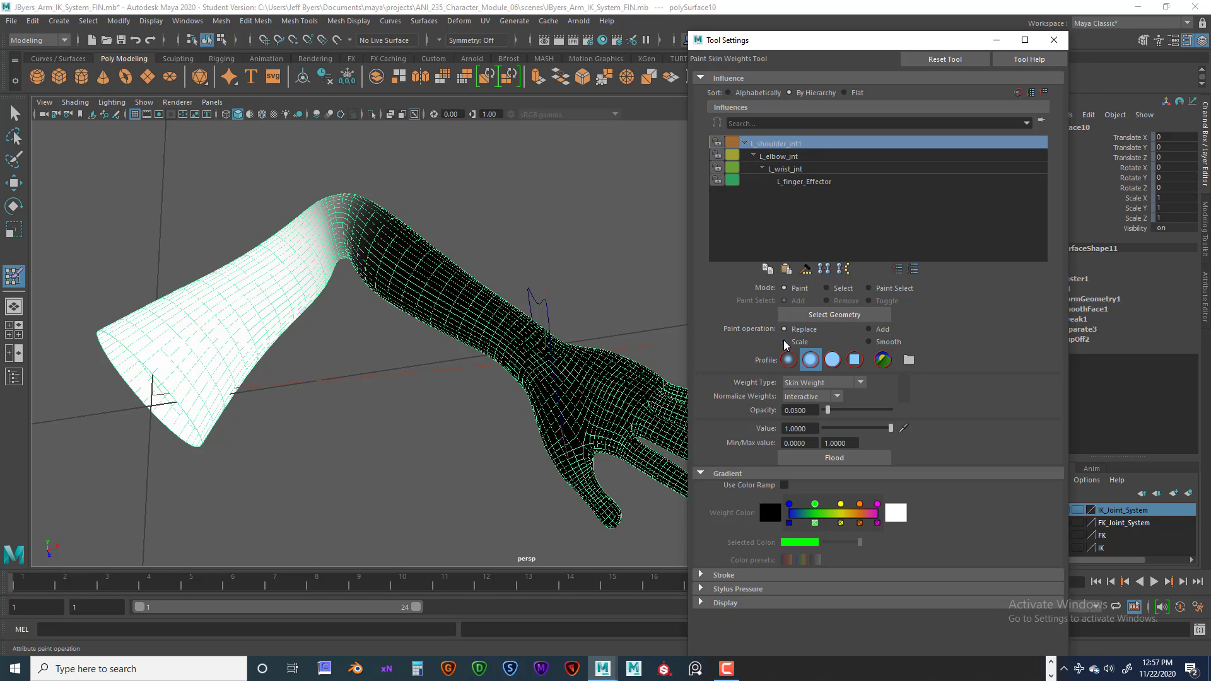
pyautogui.click(869, 328)
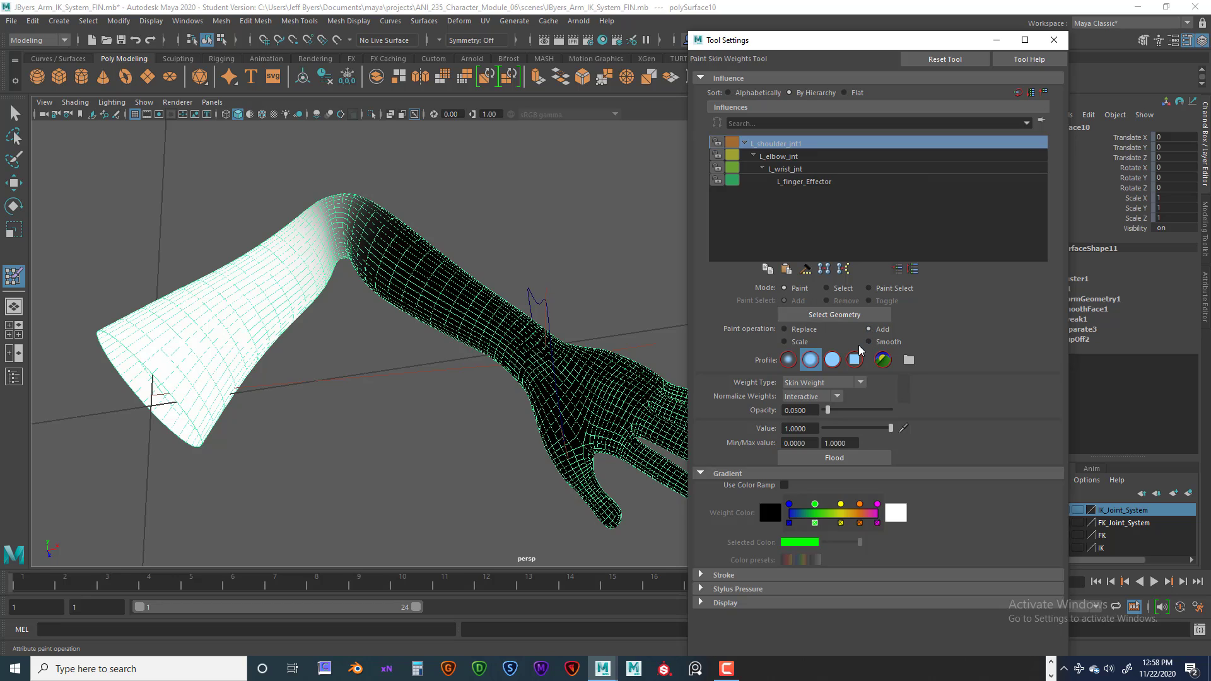
pyautogui.click(785, 327)
pyautogui.click(784, 340)
pyautogui.click(869, 340)
pyautogui.click(869, 327)
pyautogui.click(867, 341)
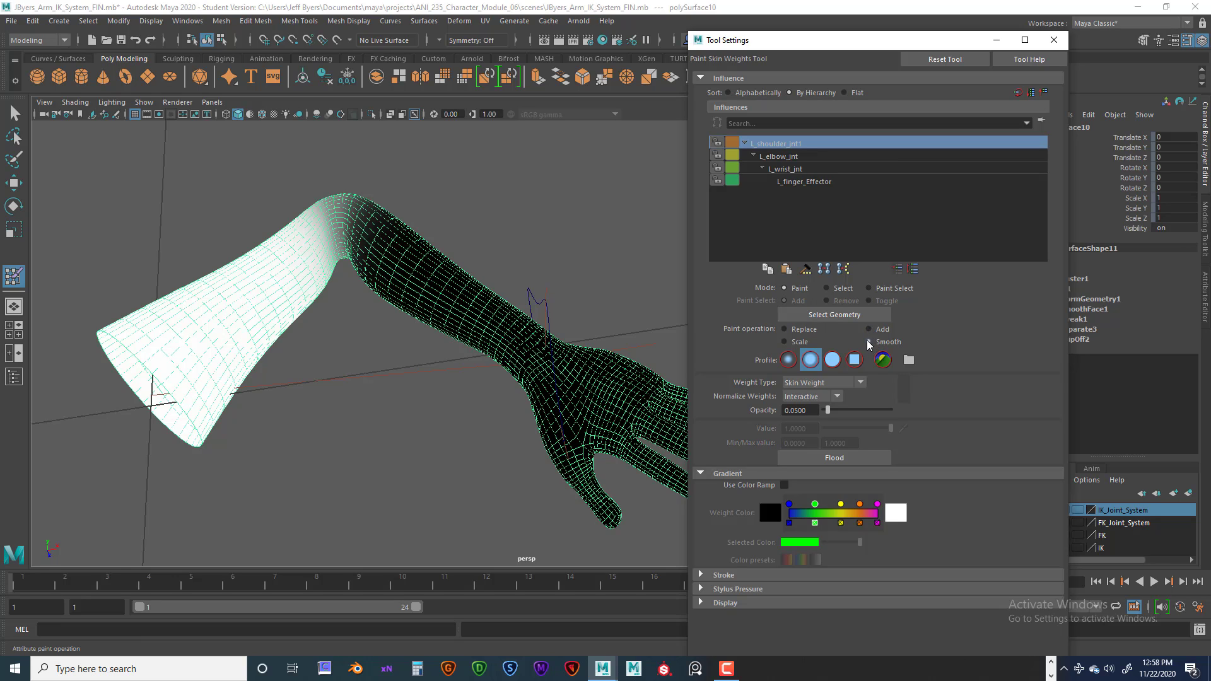
pyautogui.click(870, 328)
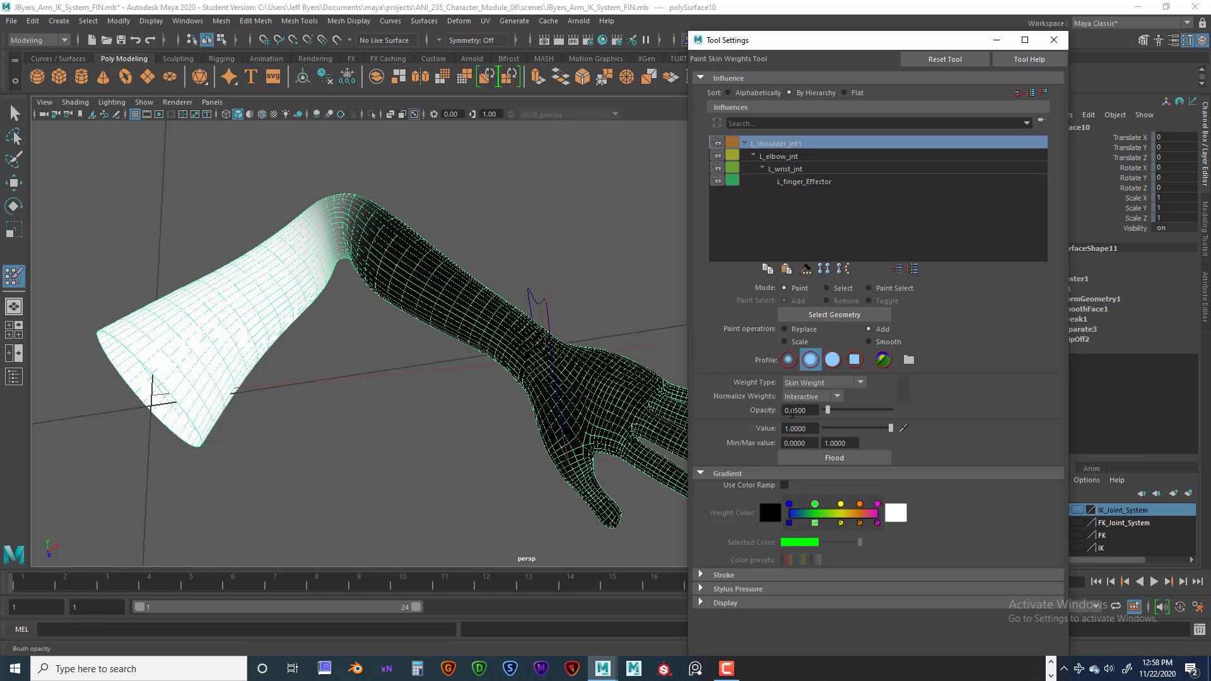
# Step: Try an Add stroke across the elbow at opacity 1, and undo it
pyautogui.write('1')
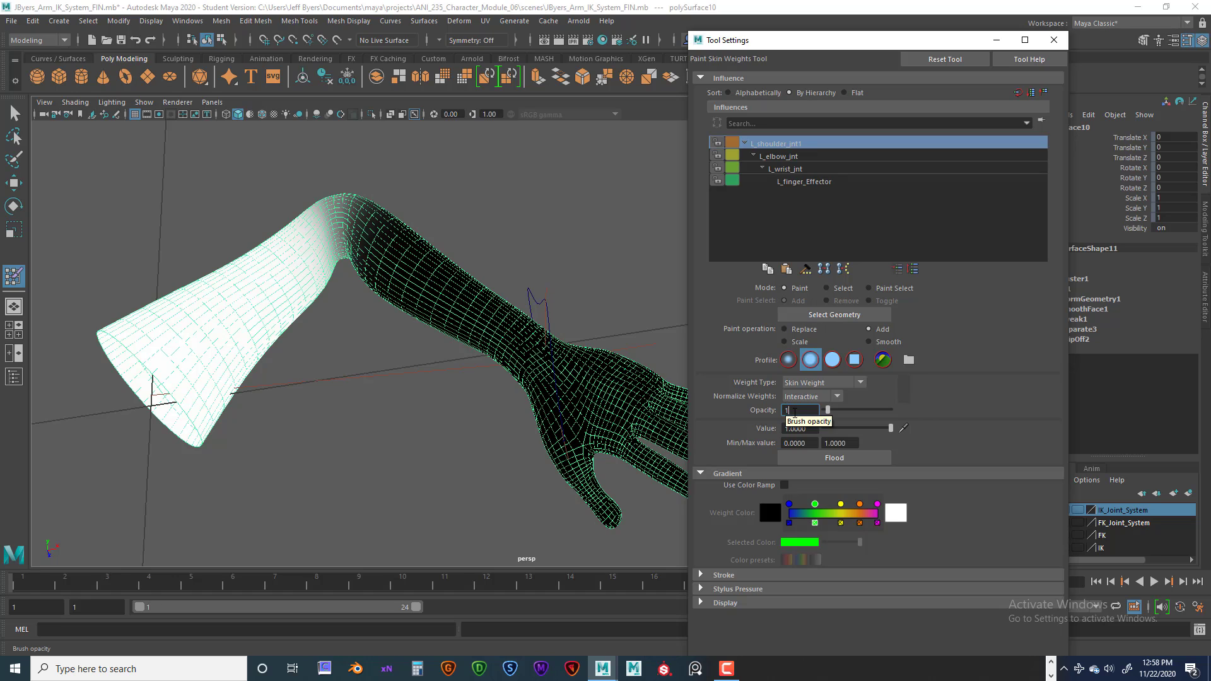
pyautogui.moveTo(334, 221); pyautogui.dragTo(341, 256)
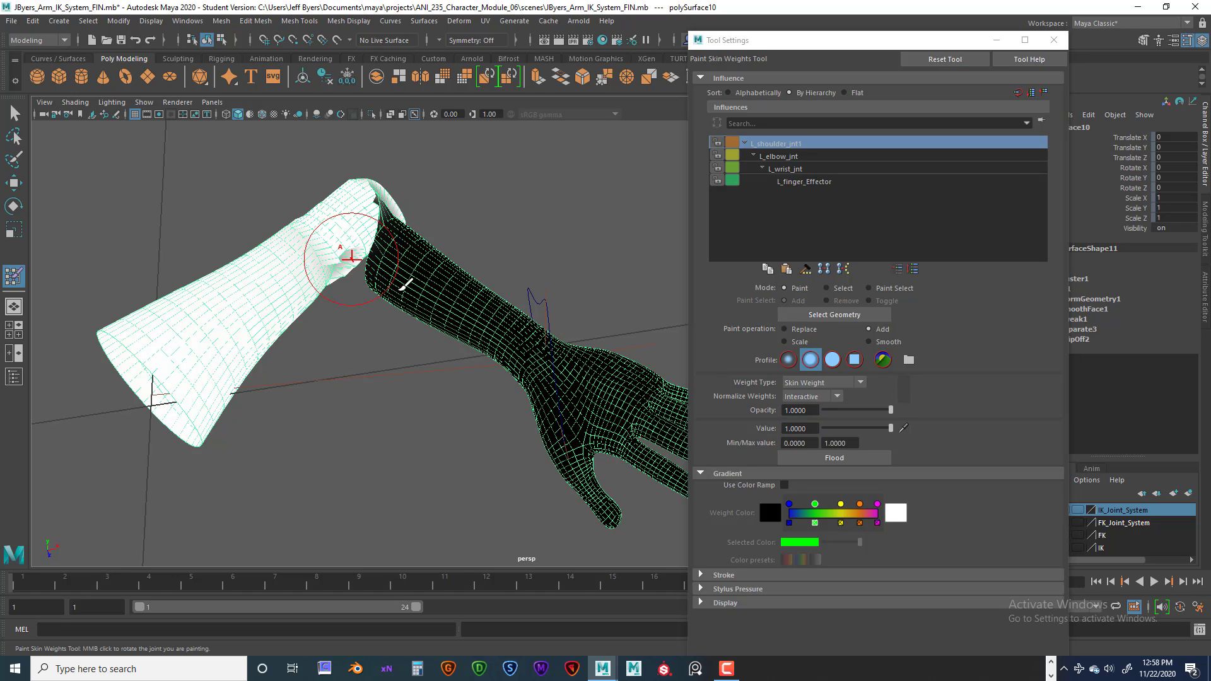
pyautogui.hotkey('ctrl', 'z')
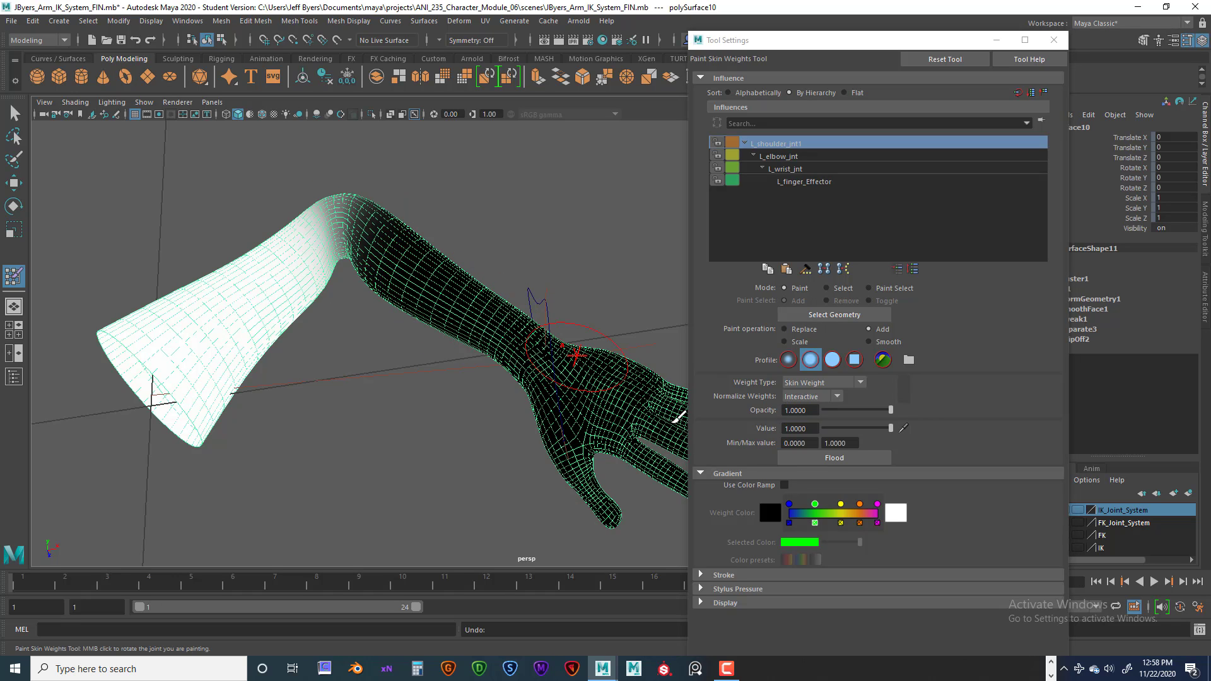
# Step: Set the brush opacity to 0.05 and add shoulder weight on the upper-arm side of the elbow bend
pyautogui.click(814, 410)
pyautogui.write('.')
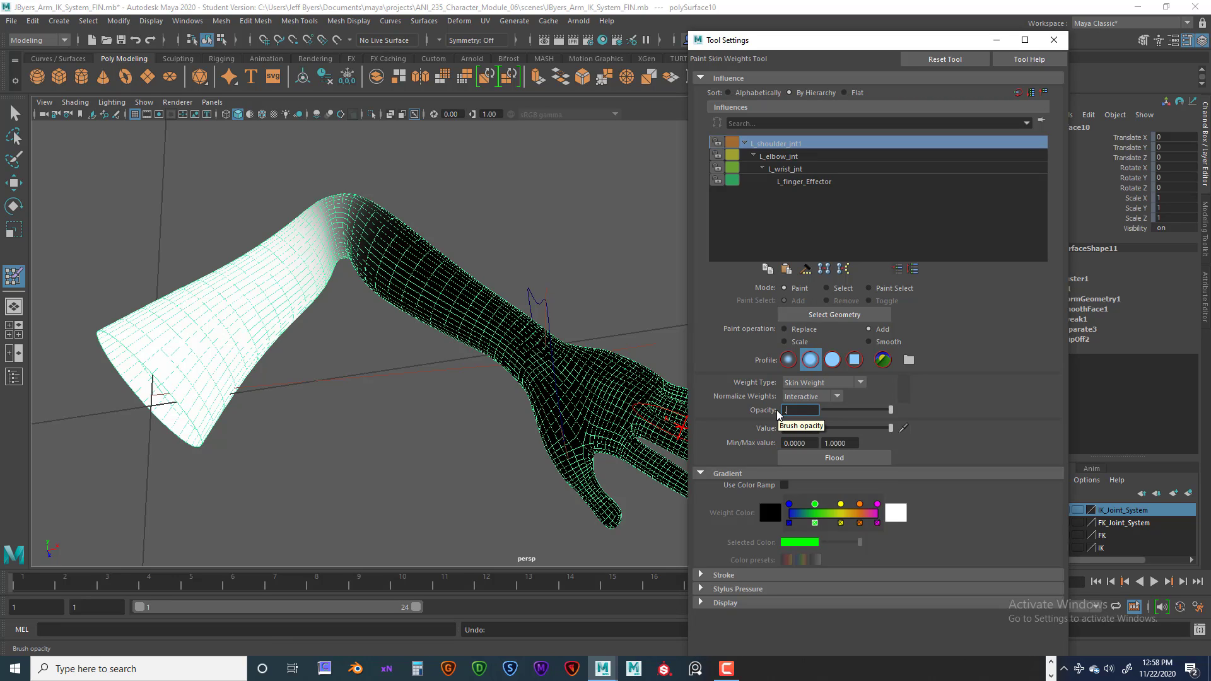
pyautogui.write('05')
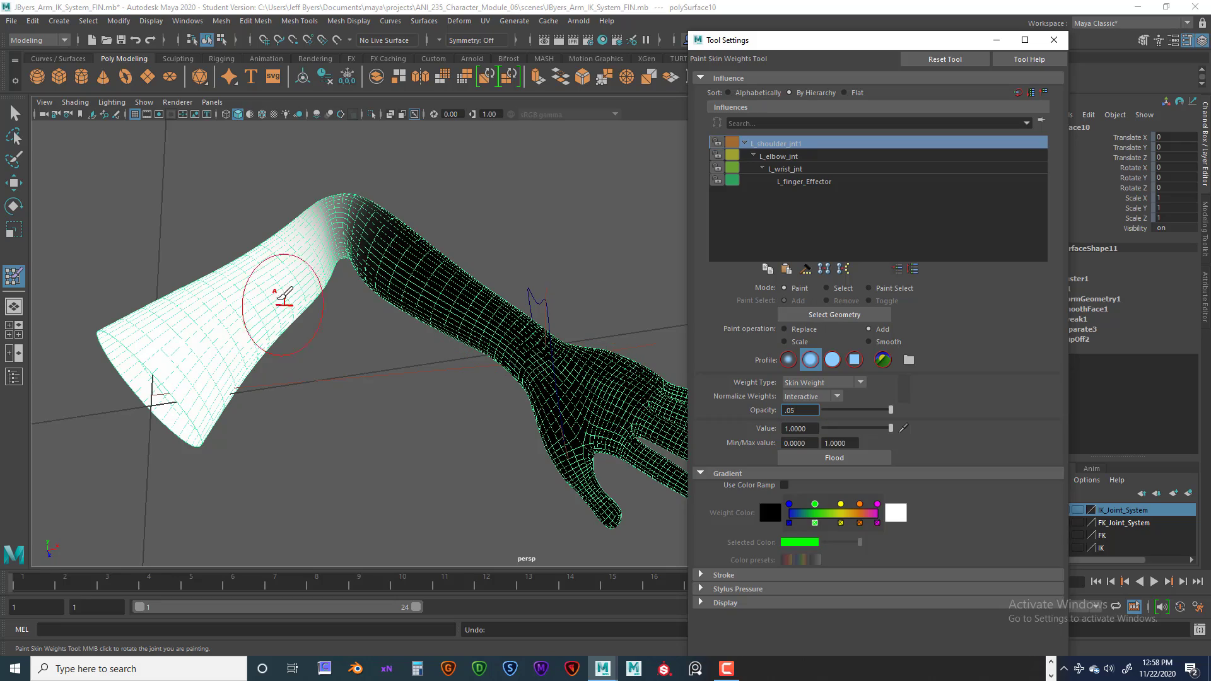
pyautogui.scroll(3, 352, 309)
pyautogui.keyDown('alt'); pyautogui.moveTo(285, 319); pyautogui.dragTo(284, 289); pyautogui.keyUp('alt')
pyautogui.scroll(5, 323, 390)
pyautogui.keyDown('alt'); pyautogui.moveTo(283, 289); pyautogui.dragTo(341, 351, button='middle'); pyautogui.keyUp('alt')
pyautogui.scroll(-4, 324, 391)
pyautogui.keyDown('alt'); pyautogui.moveTo(340, 351); pyautogui.dragTo(409, 373); pyautogui.keyUp('alt')
pyautogui.keyDown('alt'); pyautogui.moveTo(314, 362); pyautogui.dragTo(338, 357, button='middle'); pyautogui.keyUp('alt')
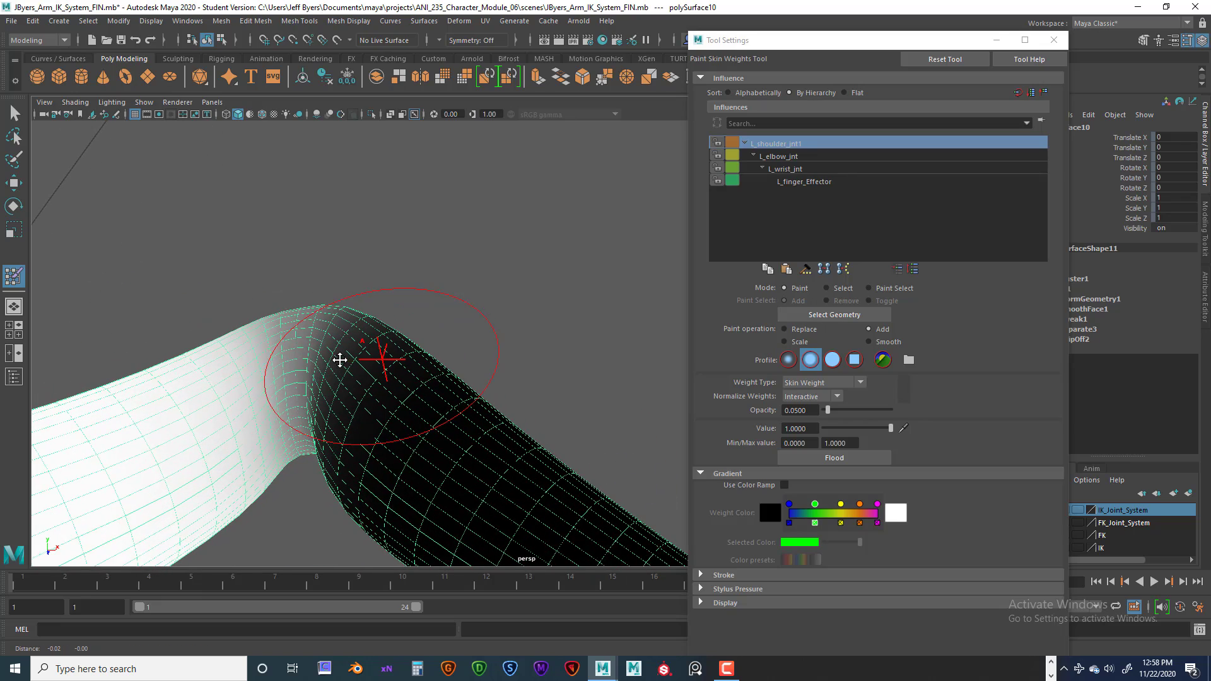
pyautogui.moveTo(238, 383); pyautogui.dragTo(267, 439)
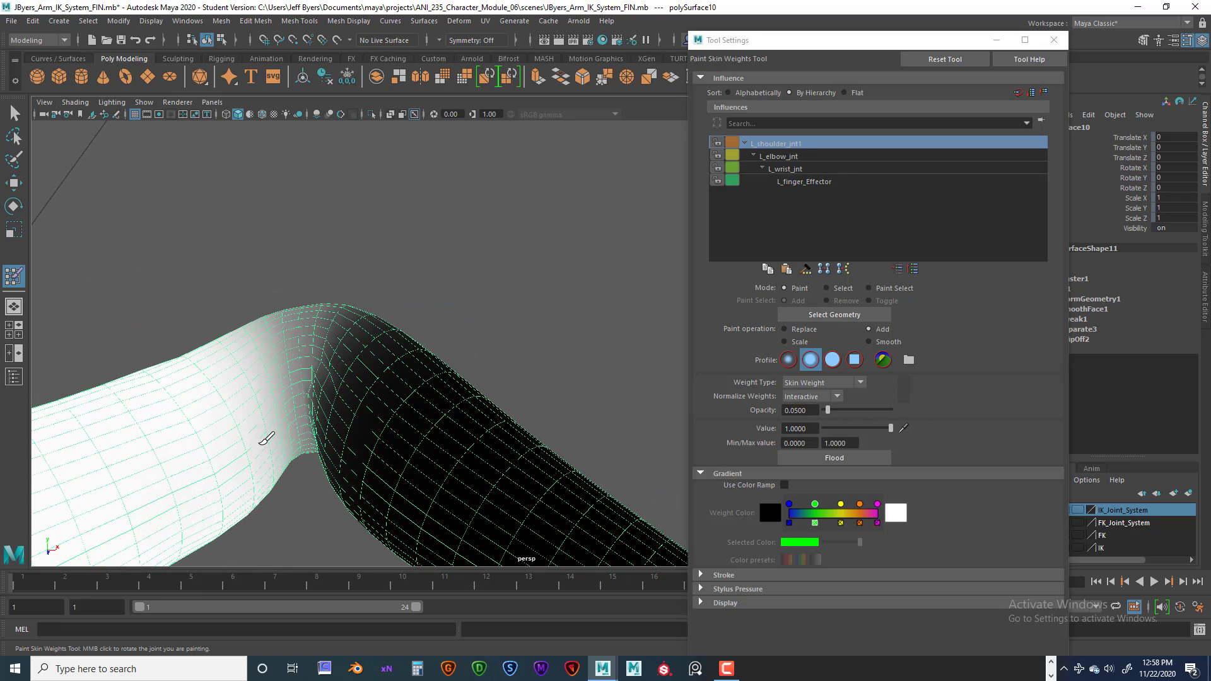
pyautogui.moveTo(237, 374); pyautogui.dragTo(245, 411)
# Step: Raise the brush opacity to 1 and add full shoulder weight around all sides of the upper arm, away from the elbow
pyautogui.moveTo(227, 370)
pyautogui.keyDown('alt'); pyautogui.mouseDown()
pyautogui.moveTo(262, 427)
pyautogui.moveTo(292, 441)
pyautogui.moveTo(346, 259)
pyautogui.mouseUp(); pyautogui.keyUp('alt')
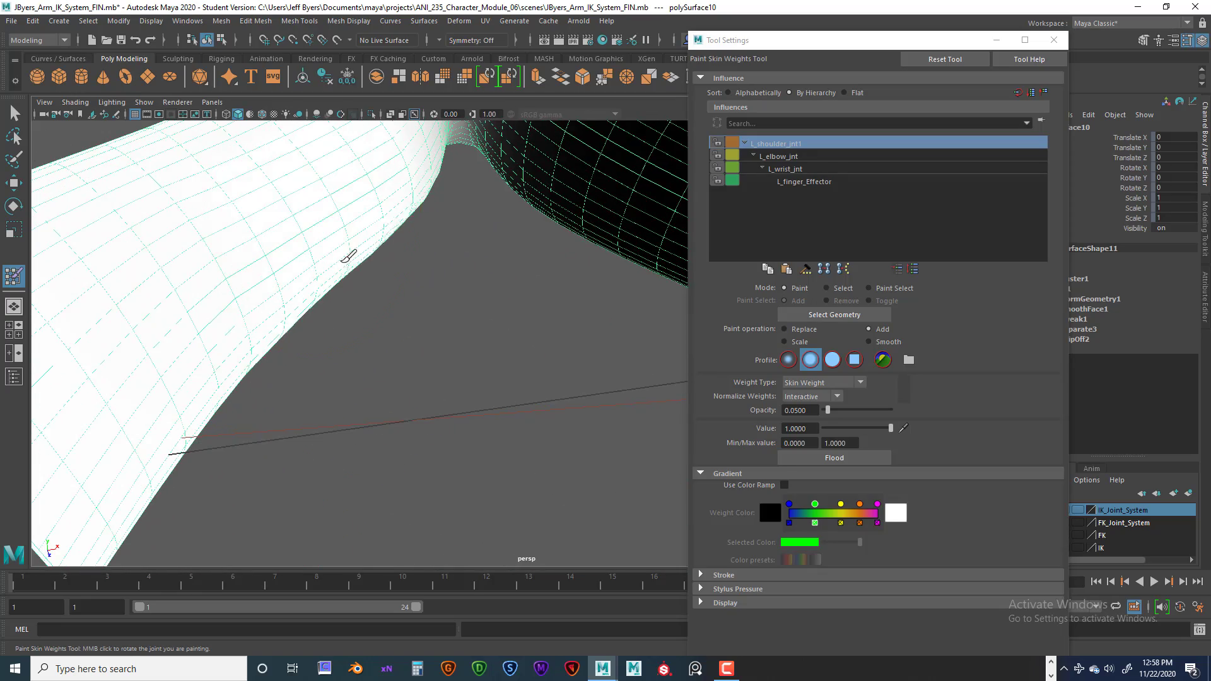
pyautogui.scroll(-8, 341, 309)
pyautogui.scroll(2, 409, 340)
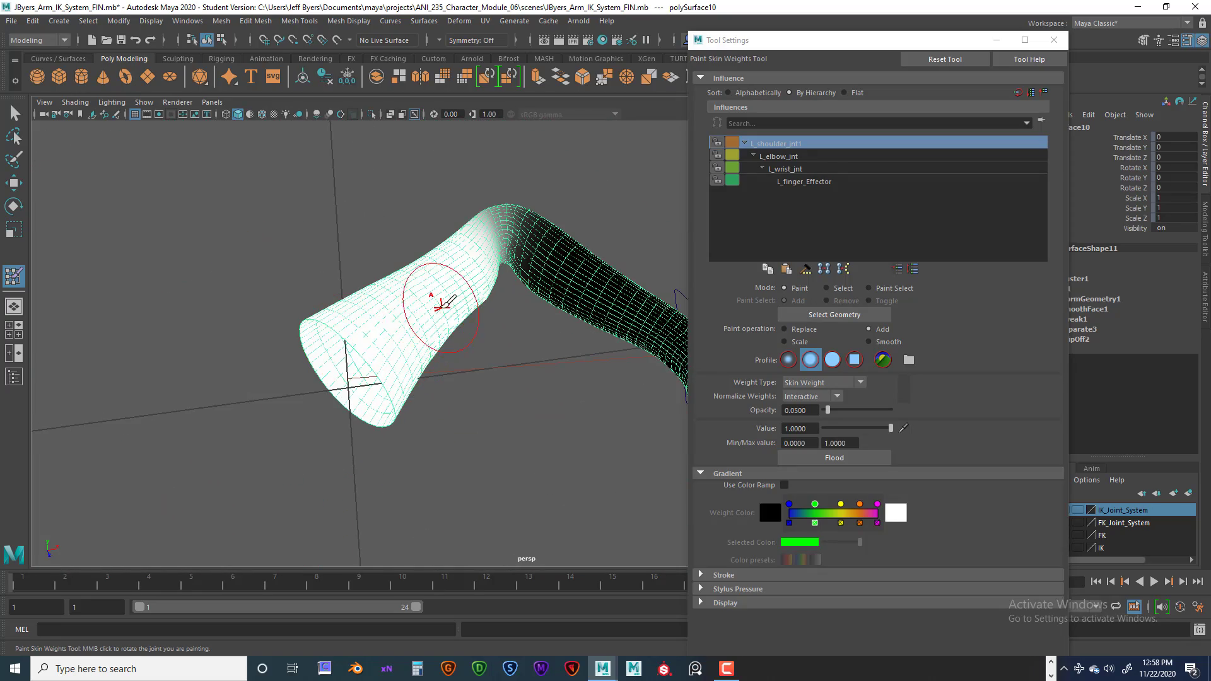
pyautogui.moveTo(404, 325)
pyautogui.keyDown('alt'); pyautogui.mouseDown()
pyautogui.moveTo(413, 316)
pyautogui.moveTo(519, 373)
pyautogui.mouseUp(); pyautogui.keyUp('alt')
pyautogui.keyDown('alt'); pyautogui.moveTo(588, 411); pyautogui.dragTo(446, 312); pyautogui.keyUp('alt')
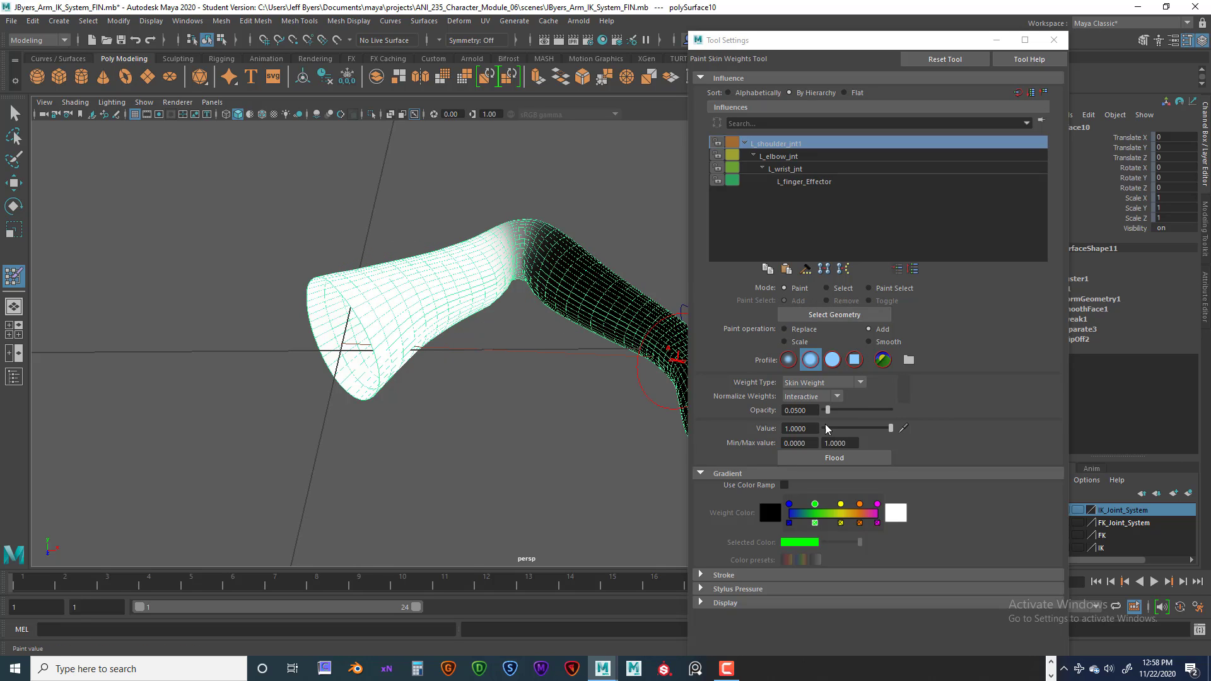
pyautogui.moveTo(827, 411); pyautogui.dragTo(944, 409)
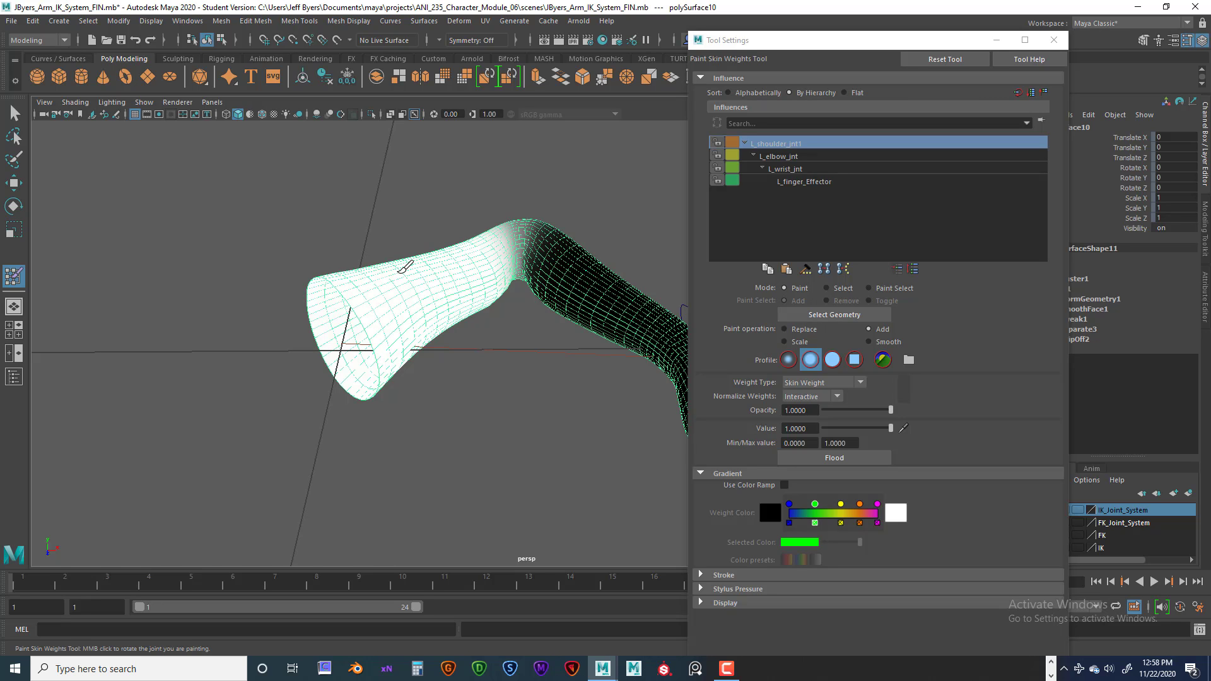
pyautogui.keyDown('alt'); pyautogui.moveTo(473, 317); pyautogui.dragTo(433, 320); pyautogui.keyUp('alt')
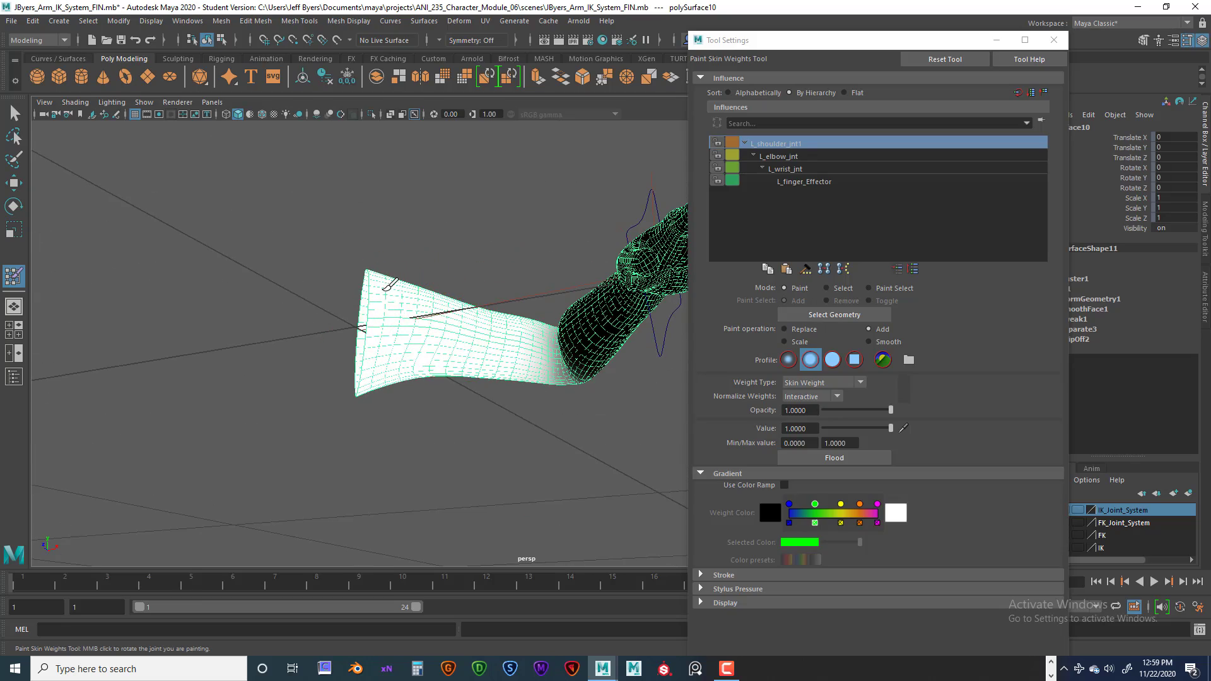
pyautogui.keyDown('alt'); pyautogui.moveTo(378, 370); pyautogui.dragTo(483, 333); pyautogui.keyUp('alt')
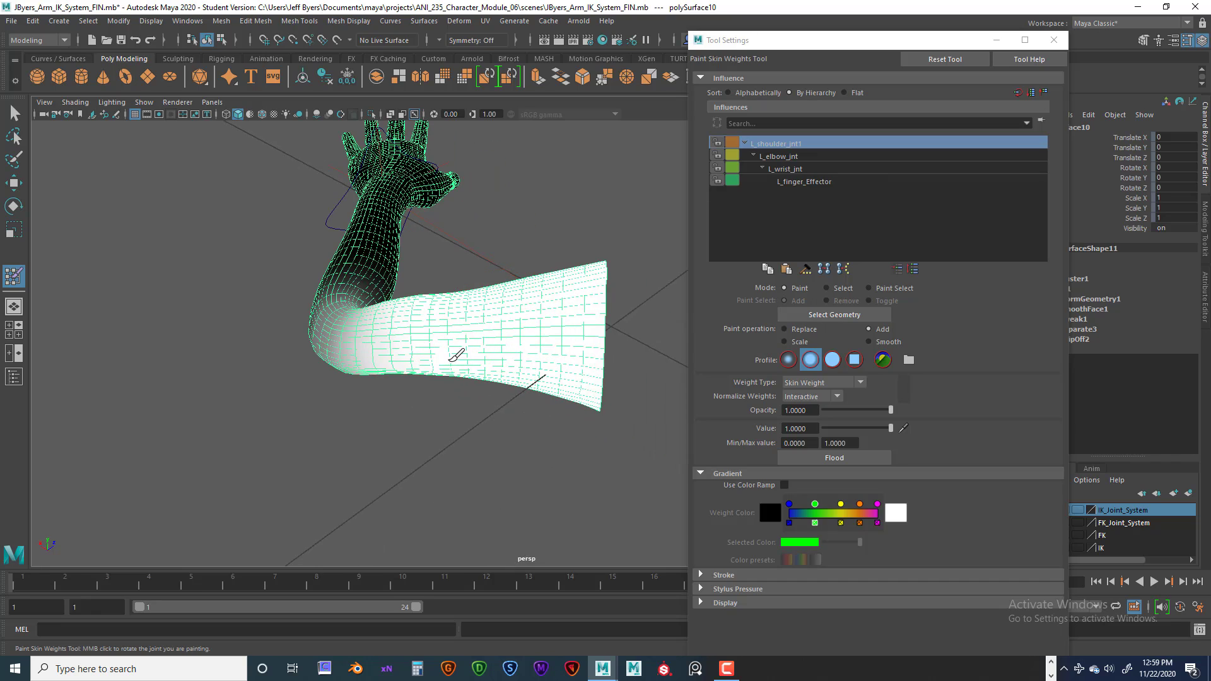
pyautogui.keyDown('alt'); pyautogui.moveTo(607, 343); pyautogui.dragTo(459, 323); pyautogui.keyUp('alt')
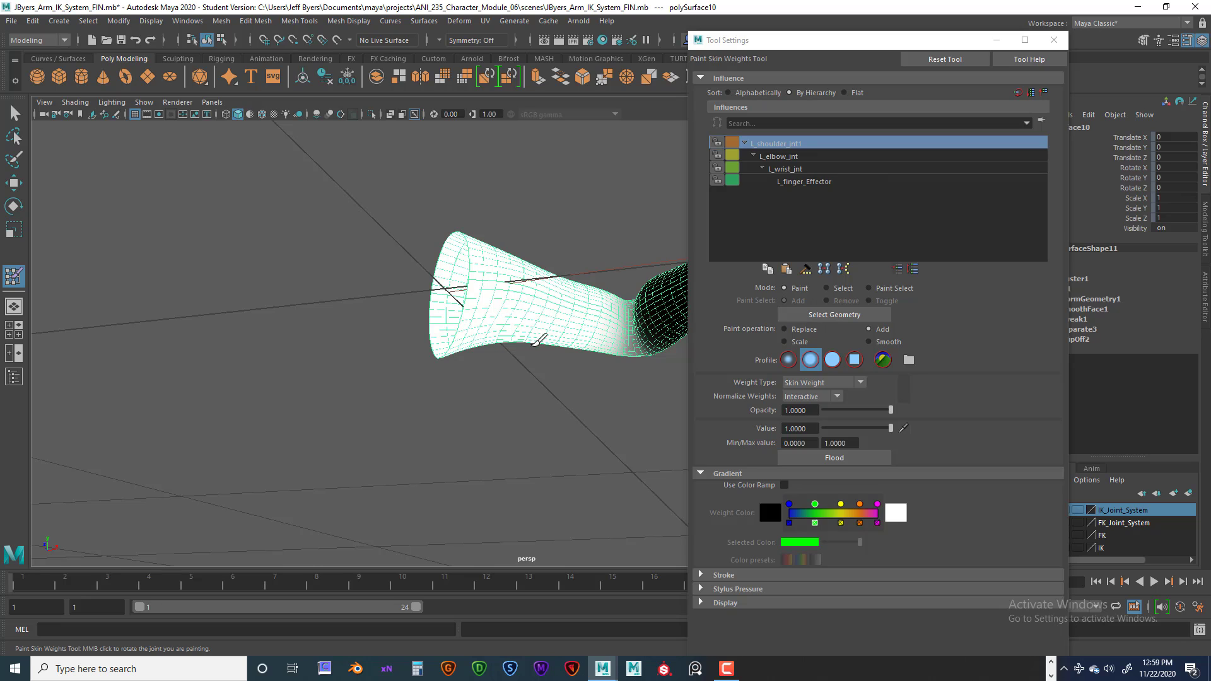
pyautogui.keyDown('alt'); pyautogui.moveTo(537, 341); pyautogui.dragTo(426, 383); pyautogui.keyUp('alt')
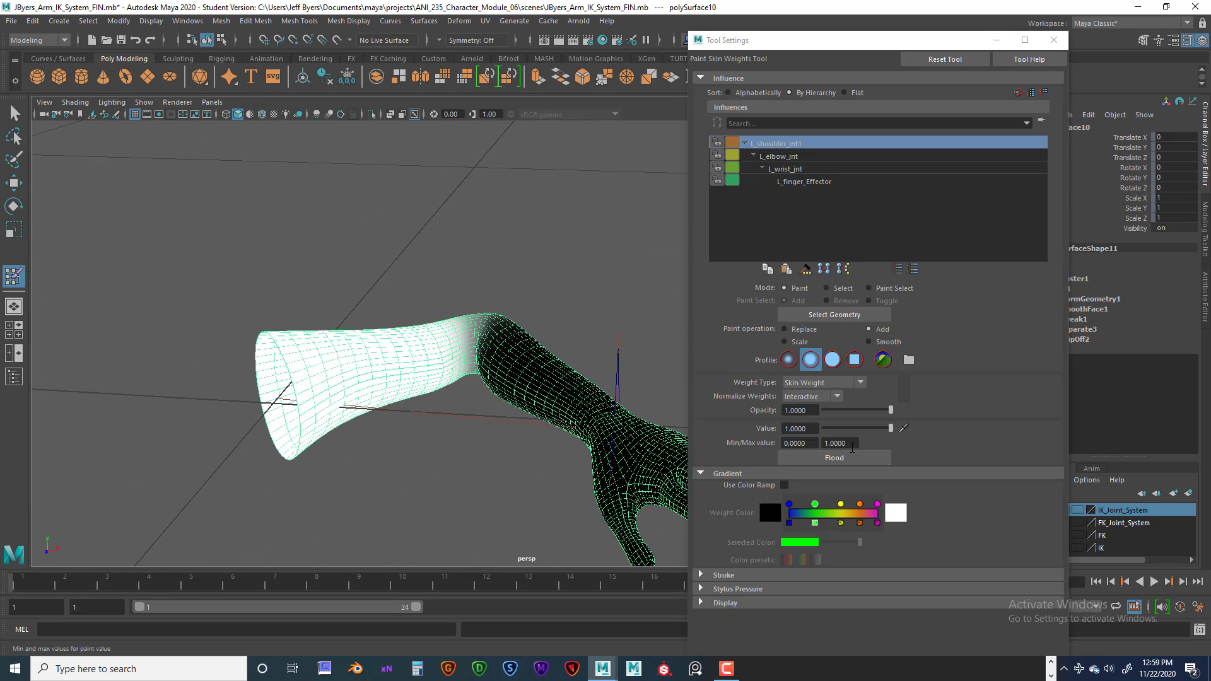
# Step: Set the brush opacity to 0.01 and softly add shoulder weight along the inner elbow transition with a smaller brush
pyautogui.moveTo(817, 410); pyautogui.dragTo(772, 407)
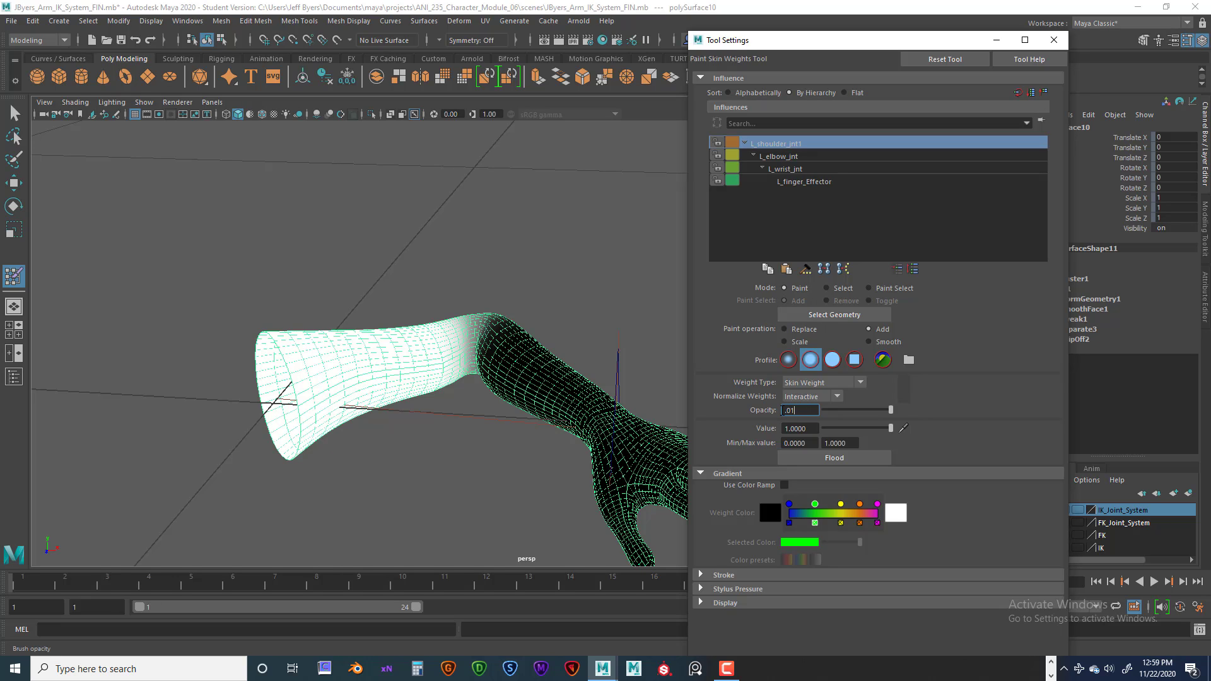
pyautogui.press('Return')
pyautogui.scroll(3, 491, 379)
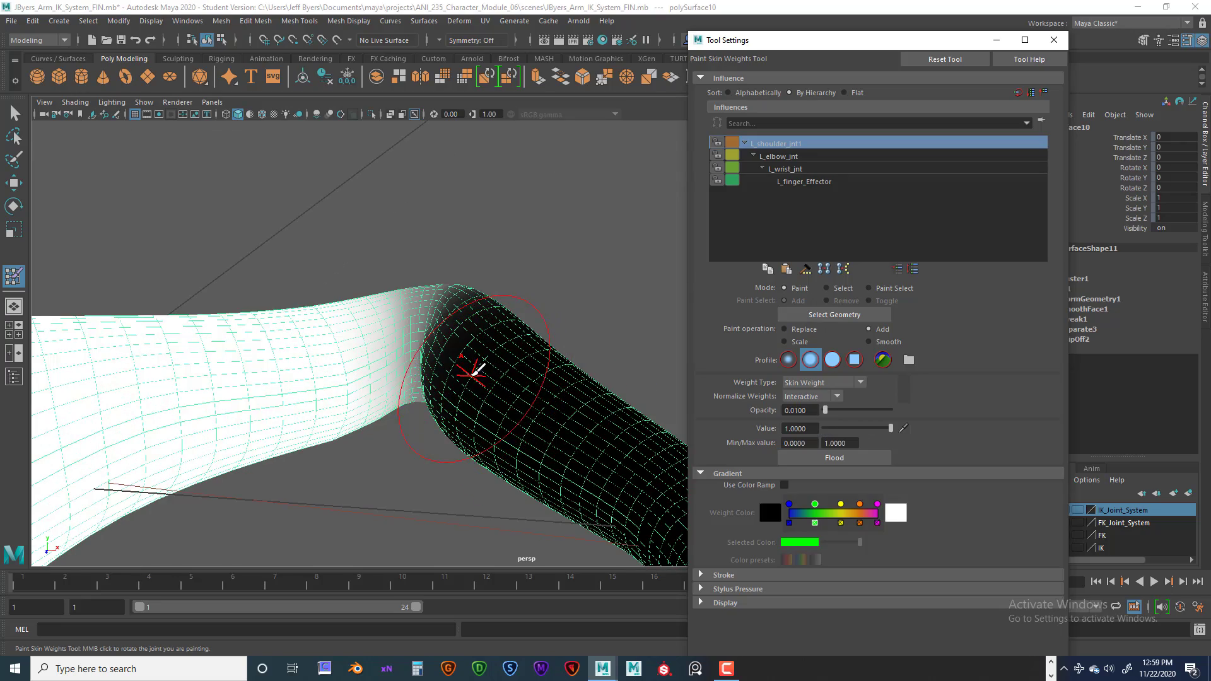
pyautogui.scroll(3, 477, 370)
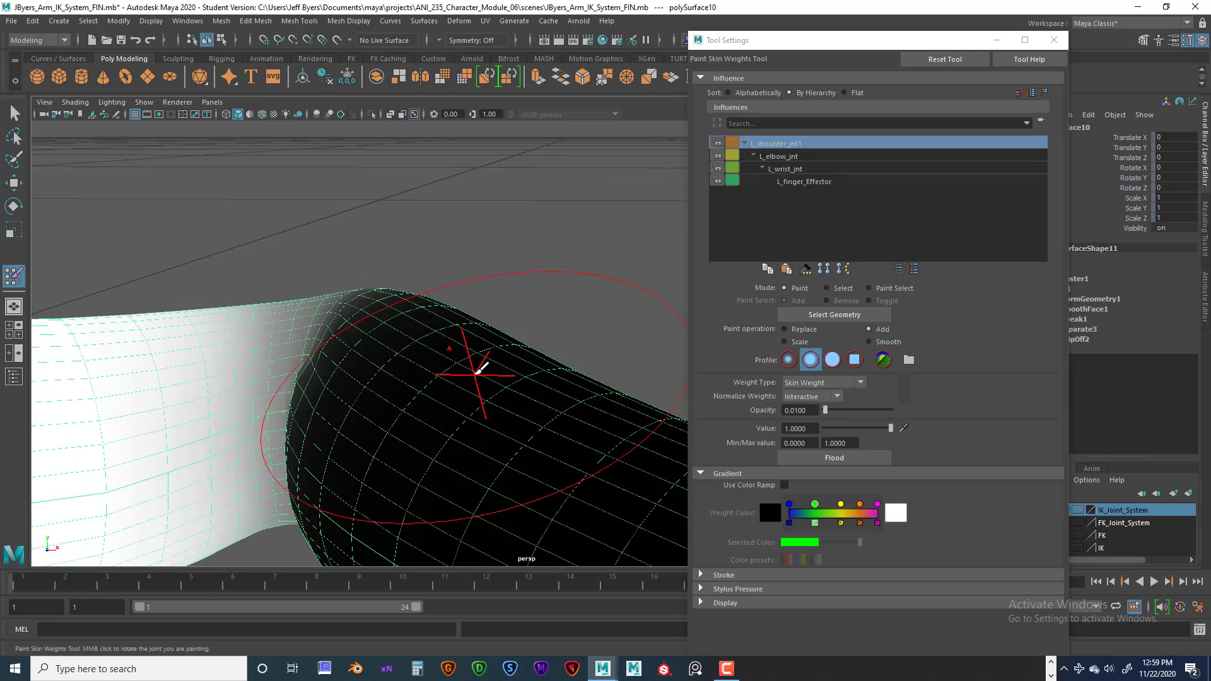
pyautogui.moveTo(477, 370)
pyautogui.keyDown('alt'); pyautogui.mouseDown()
pyautogui.moveTo(535, 360)
pyautogui.moveTo(473, 346)
pyautogui.moveTo(433, 361)
pyautogui.moveTo(441, 376)
pyautogui.moveTo(410, 346)
pyautogui.moveTo(406, 355)
pyautogui.moveTo(438, 341)
pyautogui.mouseUp(); pyautogui.keyUp('alt')
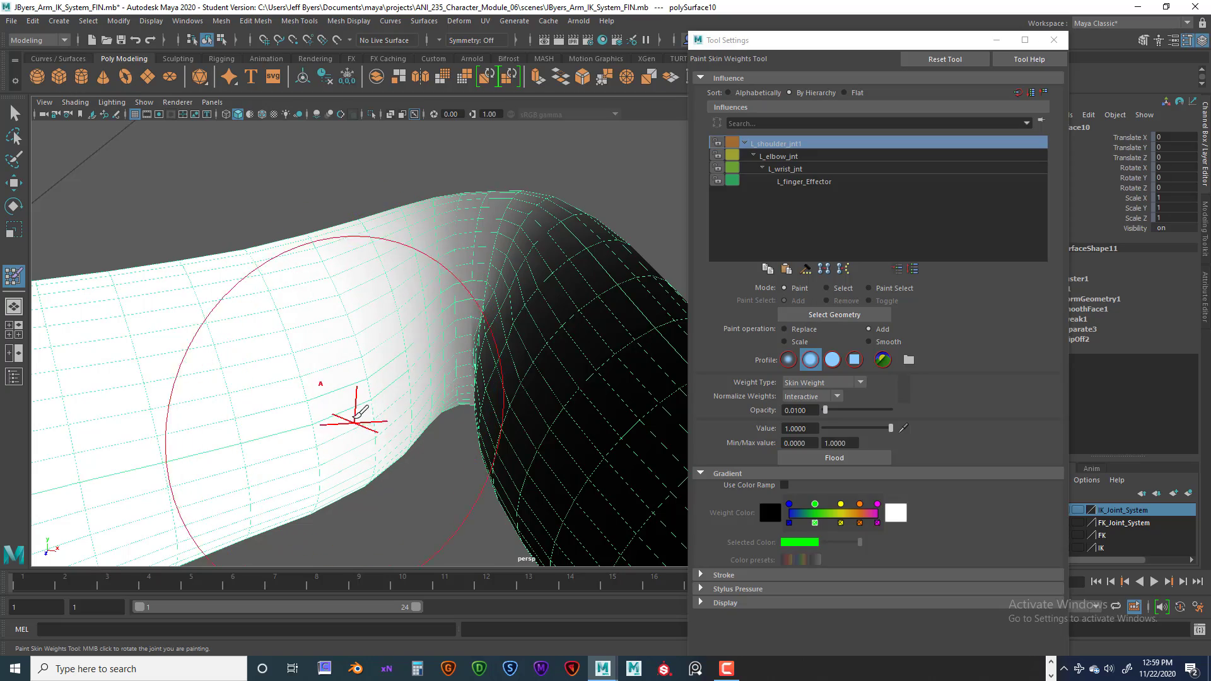
pyautogui.moveTo(356, 407)
pyautogui.keyDown('alt'); pyautogui.mouseDown()
pyautogui.moveTo(399, 395)
pyautogui.moveTo(375, 359)
pyautogui.moveTo(386, 372)
pyautogui.moveTo(379, 340)
pyautogui.moveTo(350, 331)
pyautogui.mouseUp(); pyautogui.keyUp('alt')
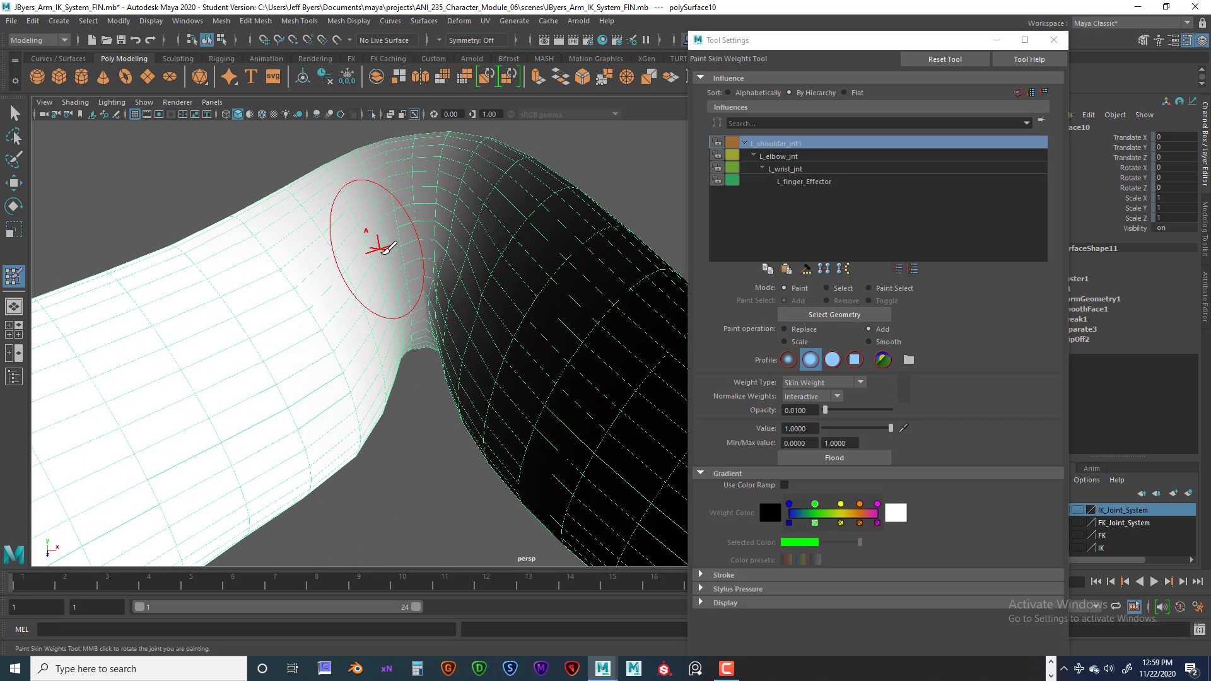
pyautogui.keyDown('alt'); pyautogui.moveTo(383, 275); pyautogui.dragTo(353, 270); pyautogui.keyUp('alt')
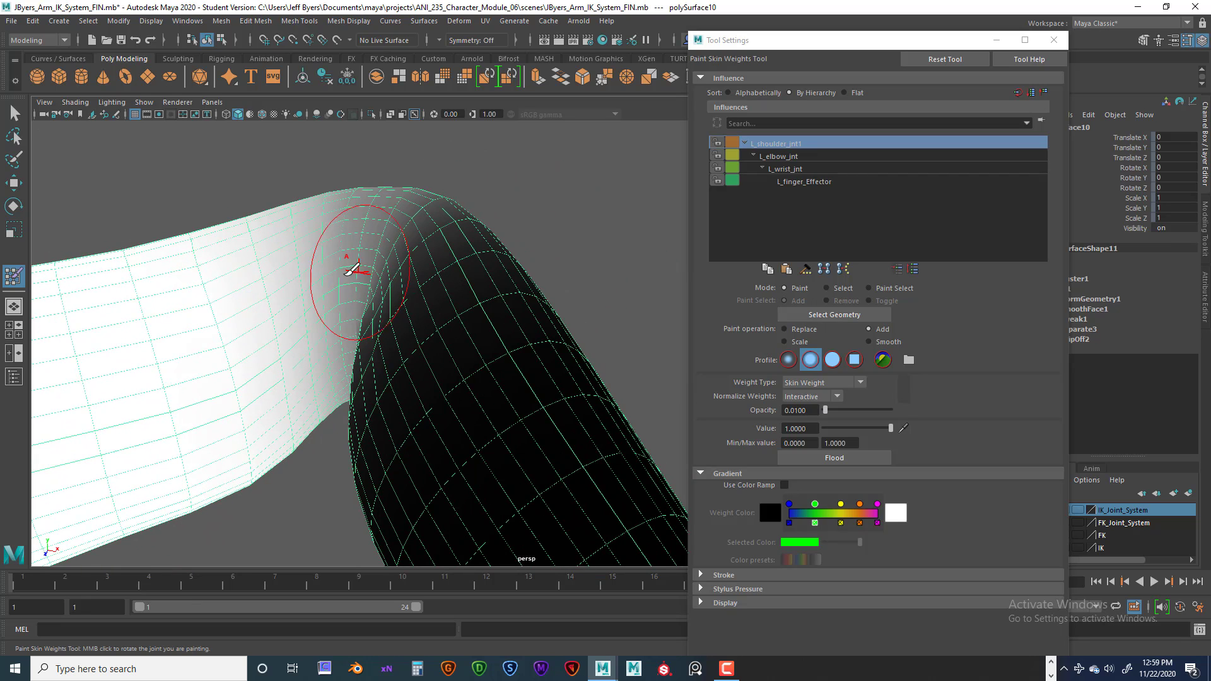
pyautogui.moveTo(281, 313); pyautogui.dragTo(290, 310)
pyautogui.moveTo(302, 396); pyautogui.dragTo(311, 380)
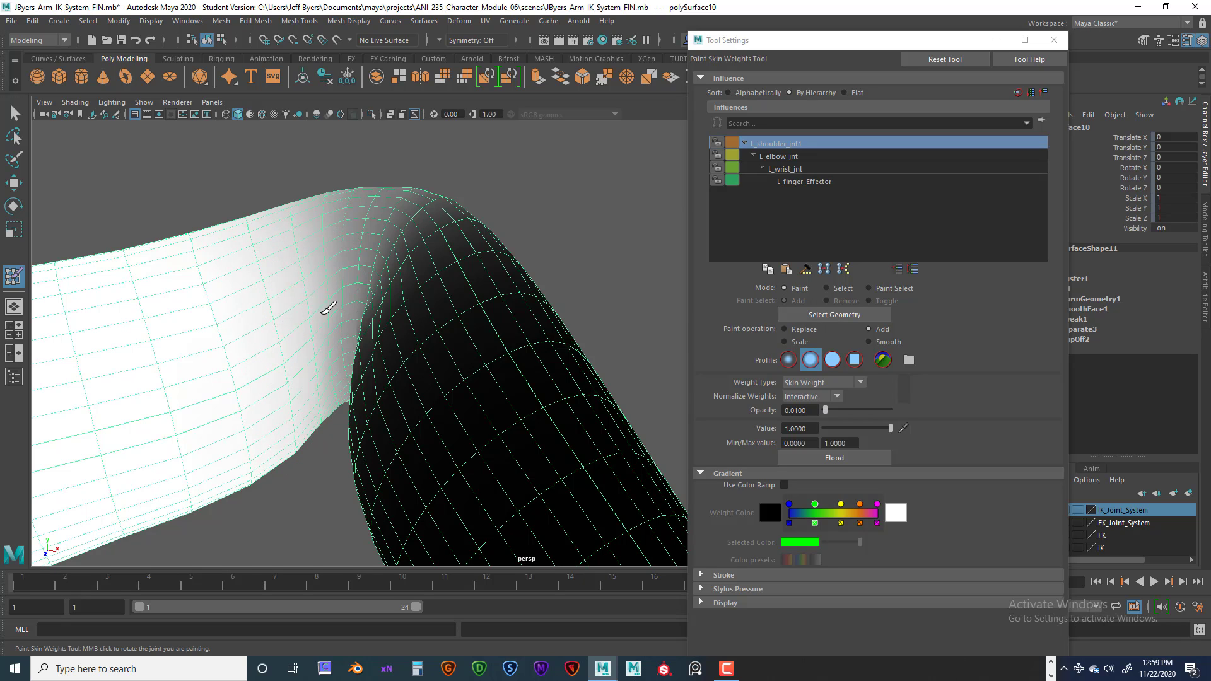
# Step: Continue adding faint shoulder weight around the back, top and underside of the elbow to even out the falloff
pyautogui.moveTo(327, 462)
pyautogui.keyDown('alt'); pyautogui.mouseDown()
pyautogui.moveTo(376, 435)
pyautogui.moveTo(434, 325)
pyautogui.moveTo(438, 360)
pyautogui.moveTo(565, 357)
pyautogui.mouseUp(); pyautogui.keyUp('alt')
pyautogui.keyDown('alt'); pyautogui.moveTo(565, 357); pyautogui.dragTo(436, 372, button='right'); pyautogui.keyUp('alt')
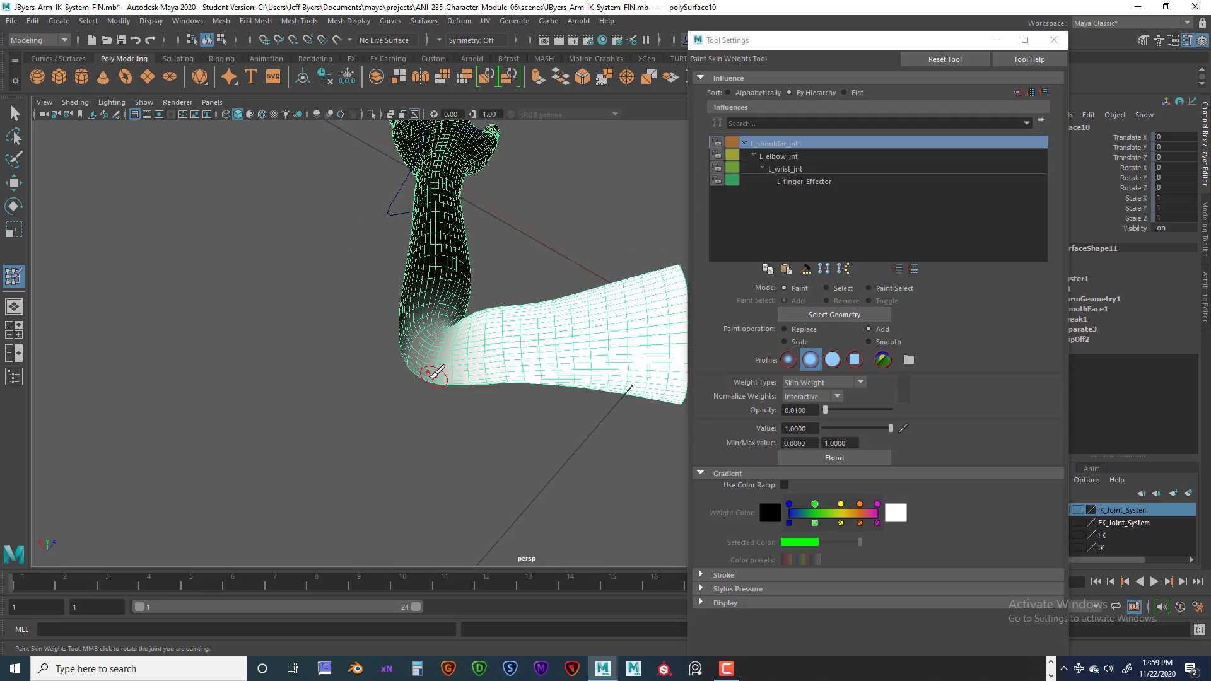
pyautogui.scroll(3, 442, 382)
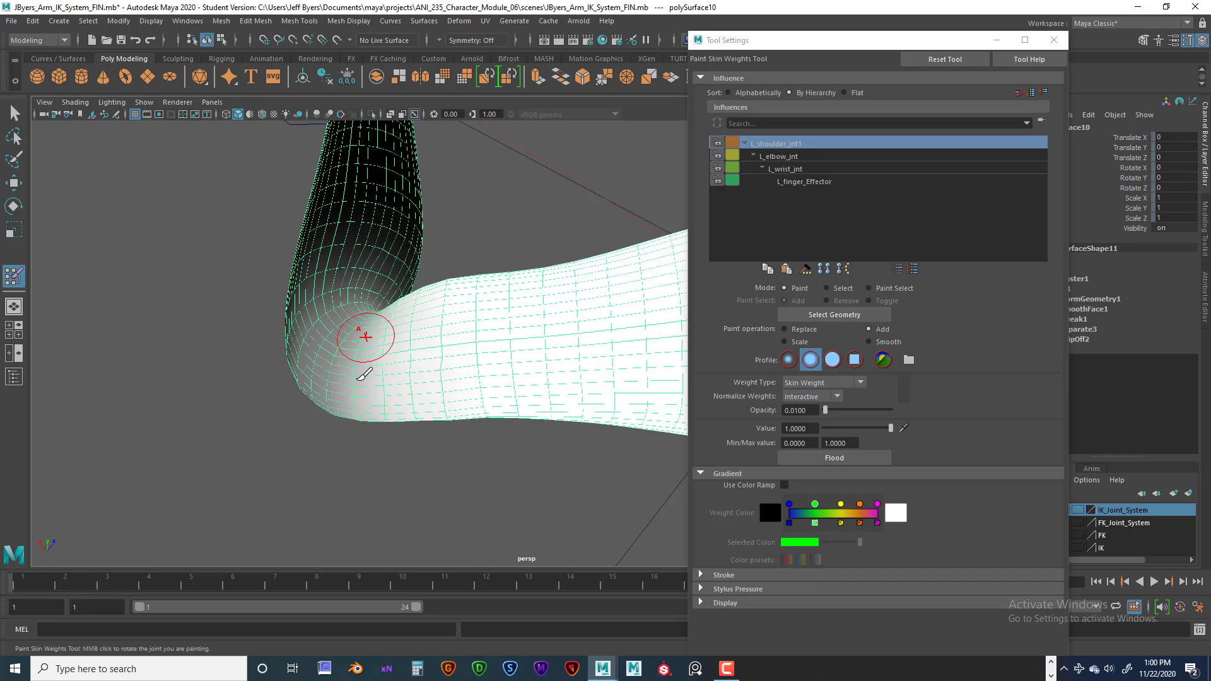
pyautogui.keyDown('alt'); pyautogui.moveTo(341, 382); pyautogui.dragTo(372, 280); pyautogui.keyUp('alt')
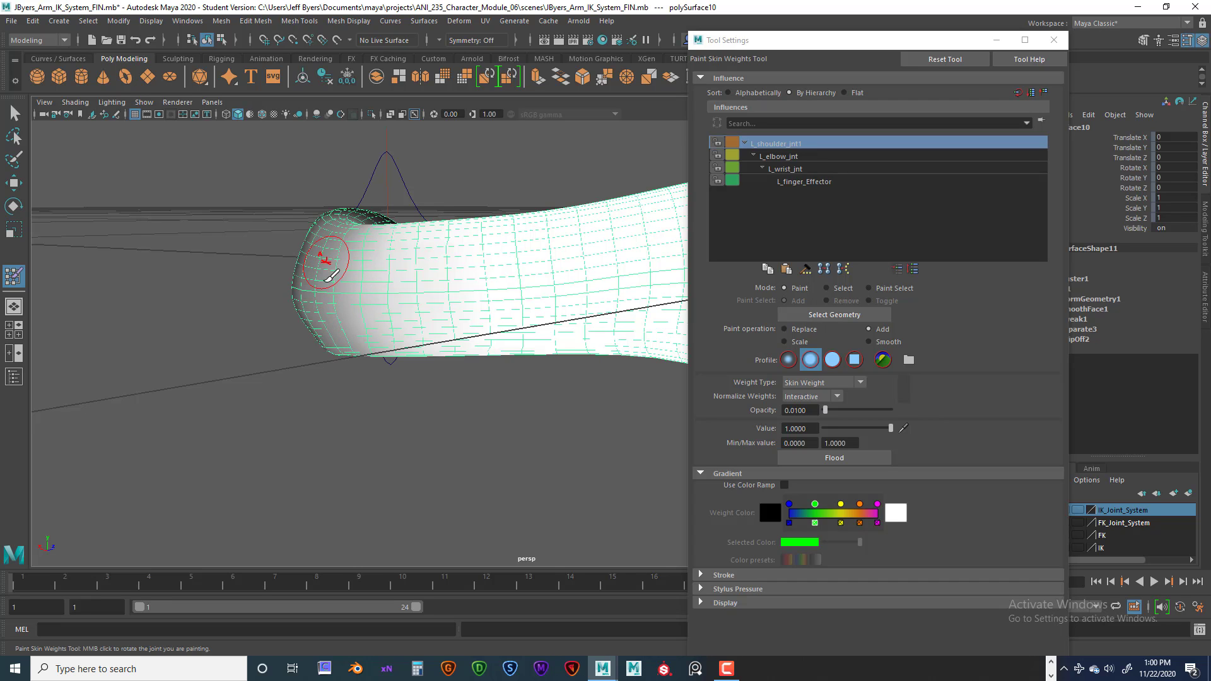
pyautogui.moveTo(410, 326)
pyautogui.keyDown('alt'); pyautogui.mouseDown()
pyautogui.moveTo(419, 257)
pyautogui.moveTo(391, 253)
pyautogui.moveTo(400, 370)
pyautogui.moveTo(385, 330)
pyautogui.moveTo(429, 377)
pyautogui.moveTo(397, 354)
pyautogui.moveTo(554, 292)
pyautogui.moveTo(383, 335)
pyautogui.moveTo(406, 332)
pyautogui.mouseUp(); pyautogui.keyUp('alt')
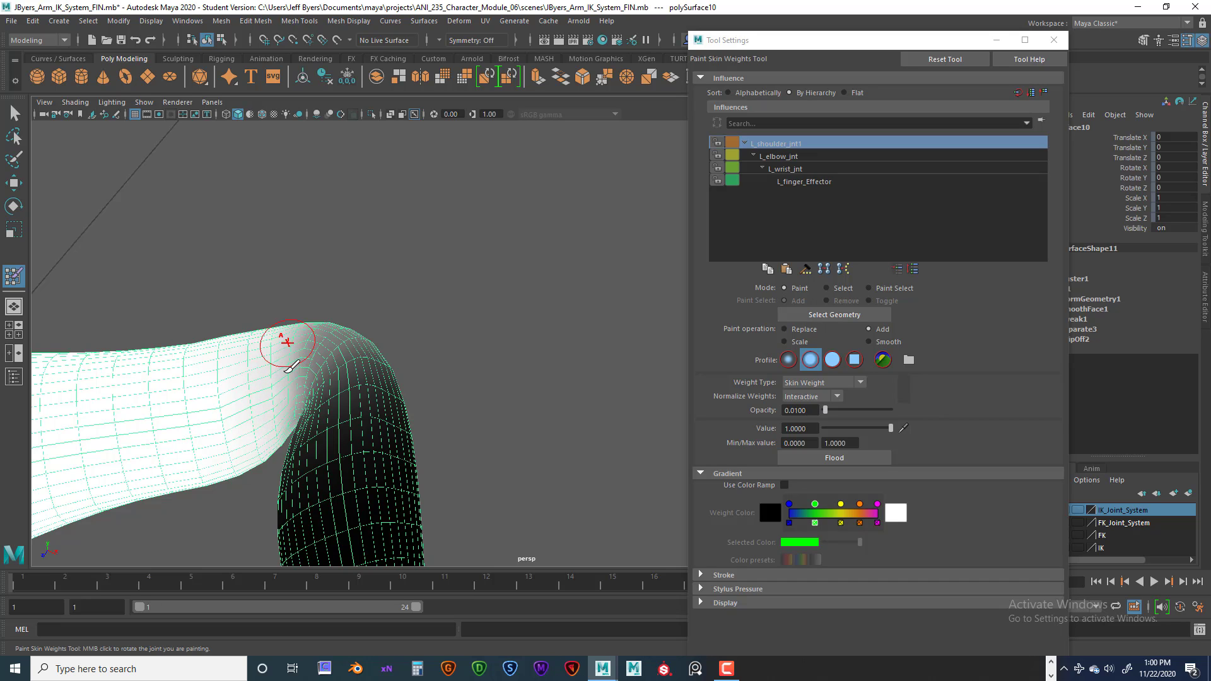
pyautogui.moveTo(293, 406)
pyautogui.keyDown('alt'); pyautogui.mouseDown()
pyautogui.moveTo(315, 298)
pyautogui.moveTo(343, 338)
pyautogui.moveTo(358, 307)
pyautogui.moveTo(333, 265)
pyautogui.mouseUp(); pyautogui.keyUp('alt')
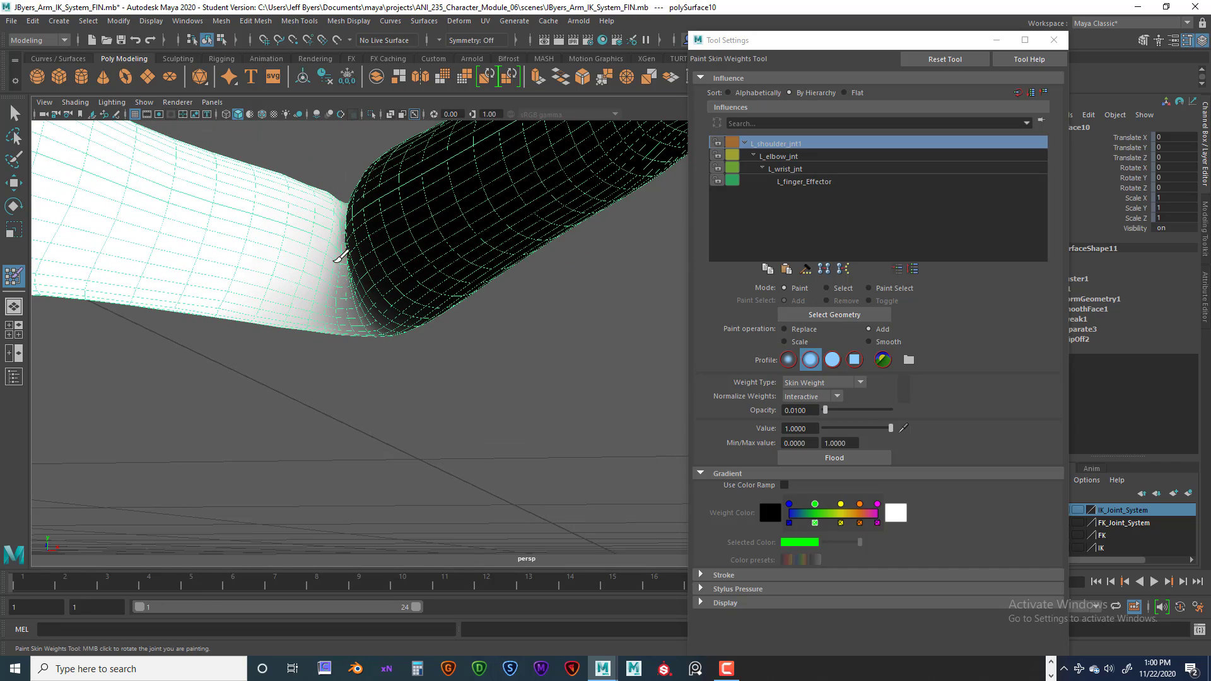
pyautogui.moveTo(320, 313)
pyautogui.keyDown('alt'); pyautogui.mouseDown()
pyautogui.moveTo(329, 275)
pyautogui.moveTo(370, 362)
pyautogui.moveTo(362, 427)
pyautogui.moveTo(394, 413)
pyautogui.moveTo(400, 292)
pyautogui.moveTo(408, 335)
pyautogui.moveTo(328, 289)
pyautogui.moveTo(348, 318)
pyautogui.moveTo(341, 341)
pyautogui.moveTo(324, 290)
pyautogui.mouseUp(); pyautogui.keyUp('alt')
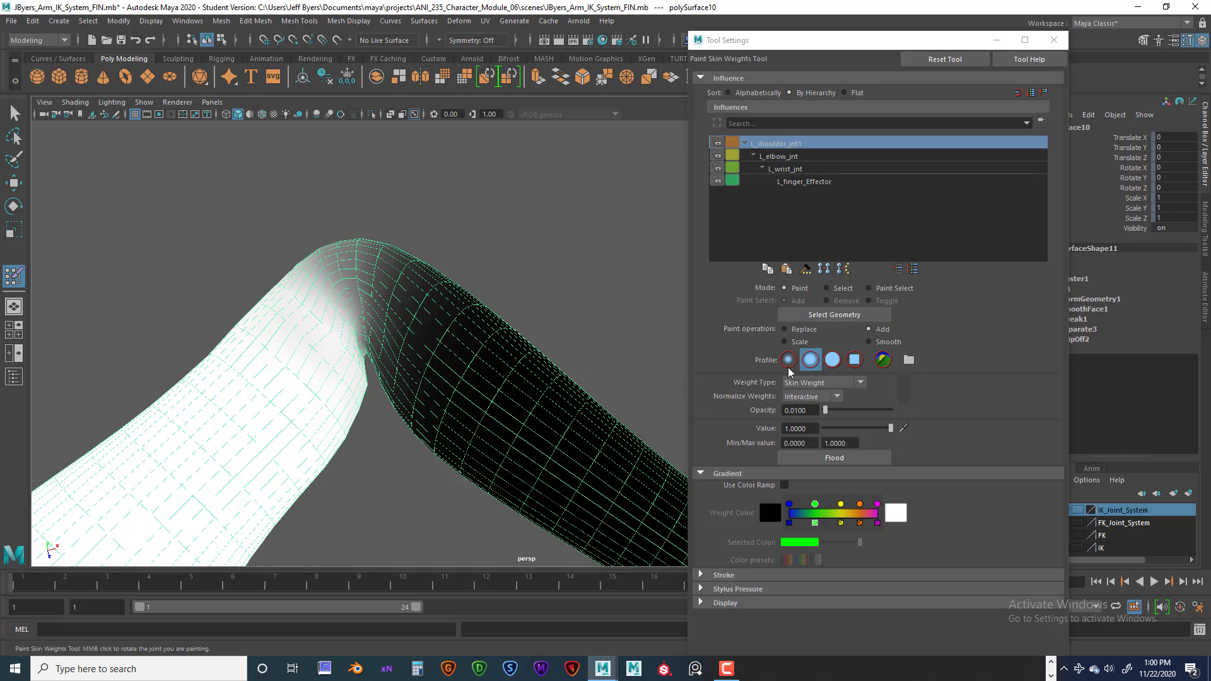
# Step: Switch to the L_elbow_jnt influence and faintly add elbow weight at 0.01 opacity on the forearm side of the bend
pyautogui.click(779, 154)
pyautogui.keyDown('alt'); pyautogui.moveTo(527, 306); pyautogui.dragTo(514, 298); pyautogui.keyUp('alt')
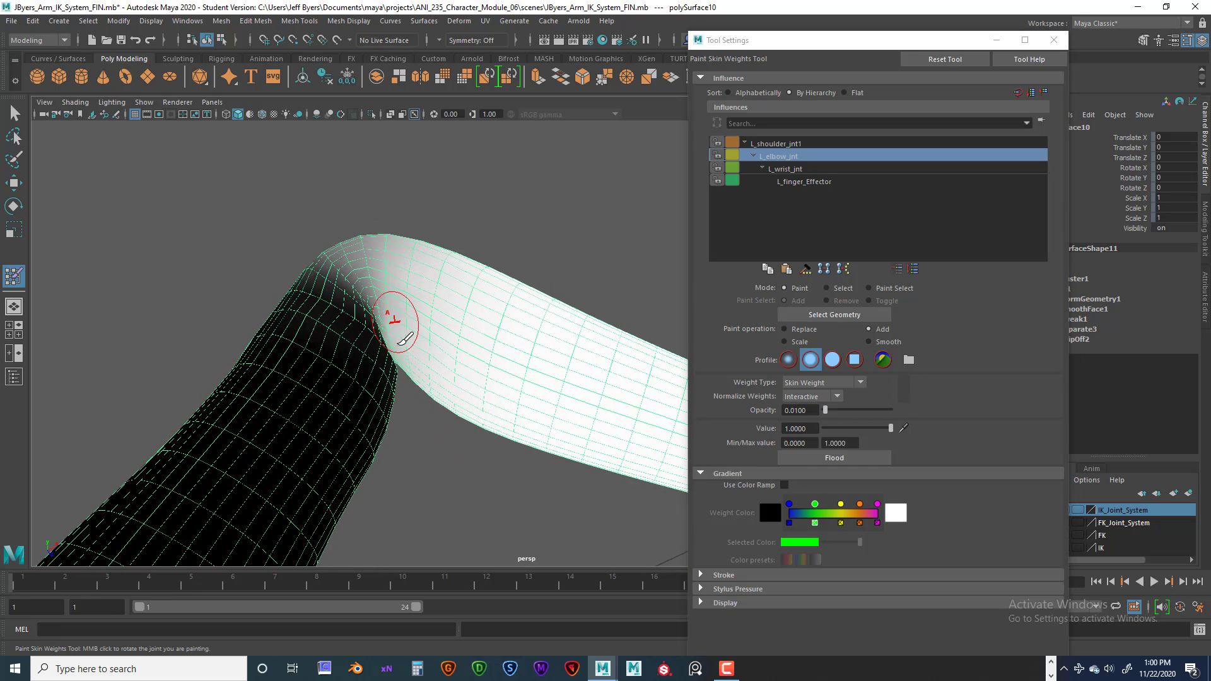
pyautogui.moveTo(373, 270)
pyautogui.keyDown('alt'); pyautogui.mouseDown()
pyautogui.moveTo(386, 297)
pyautogui.moveTo(400, 221)
pyautogui.moveTo(419, 265)
pyautogui.moveTo(433, 244)
pyautogui.moveTo(386, 280)
pyautogui.mouseUp(); pyautogui.keyUp('alt')
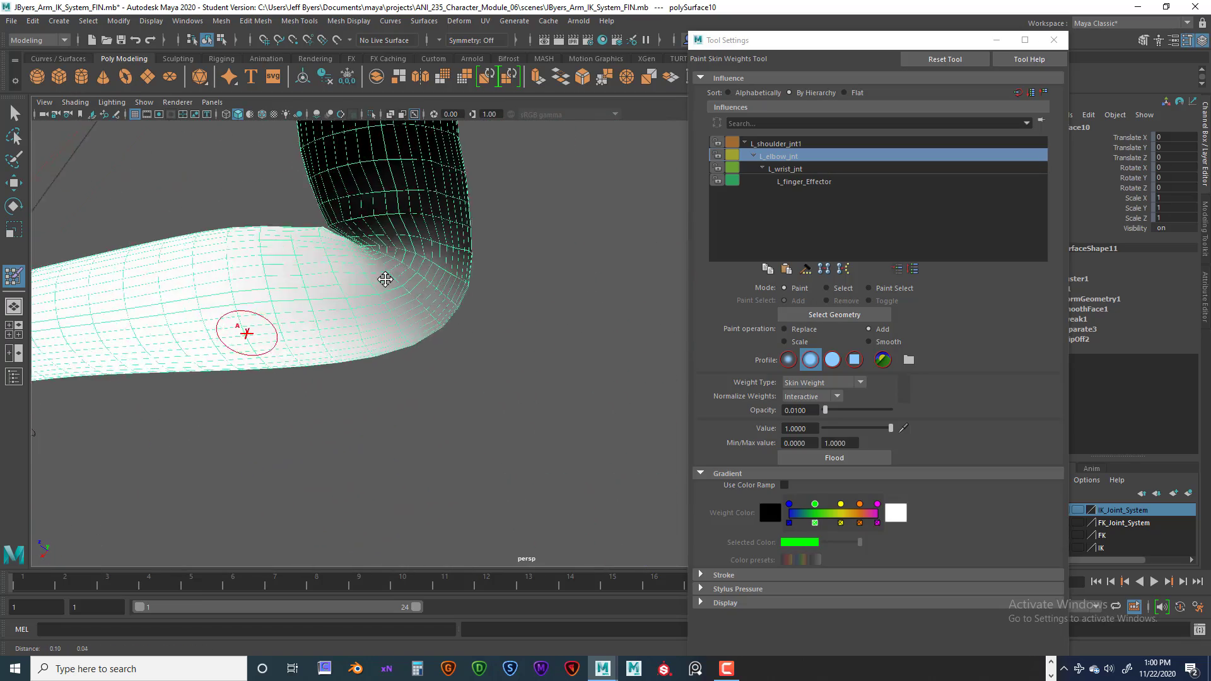
pyautogui.keyDown('alt'); pyautogui.moveTo(386, 280); pyautogui.dragTo(329, 294, button='middle'); pyautogui.keyUp('alt')
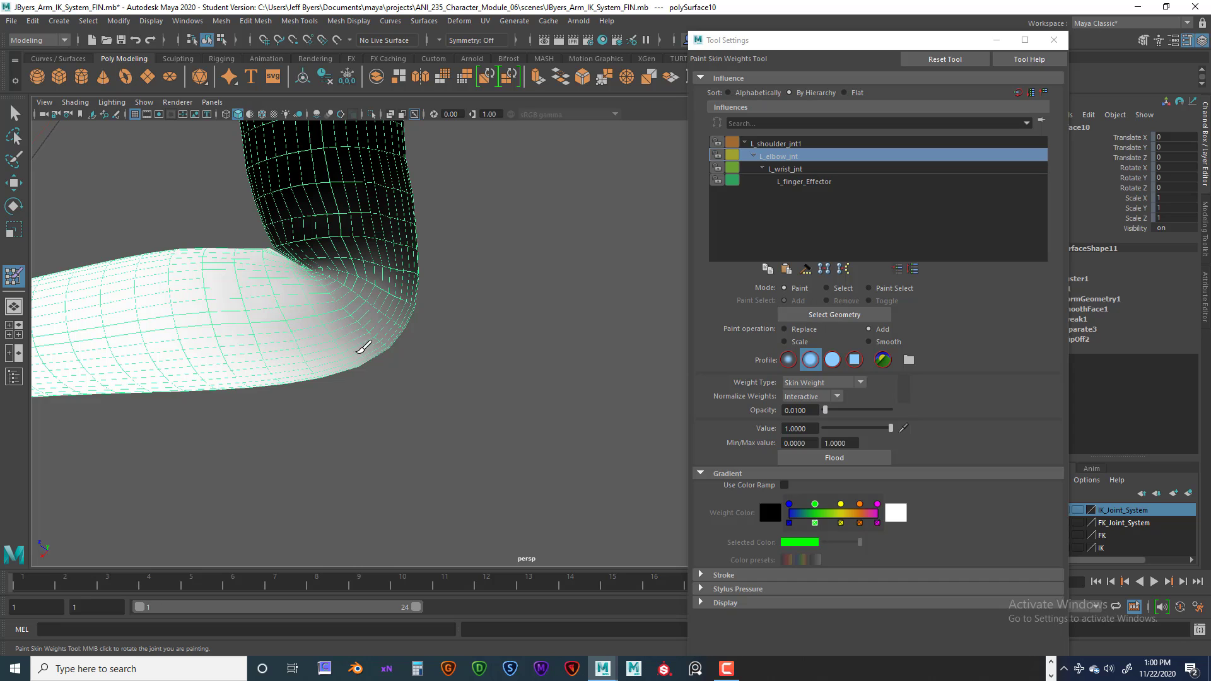
pyautogui.keyDown('alt'); pyautogui.moveTo(356, 375); pyautogui.dragTo(377, 255); pyautogui.keyUp('alt')
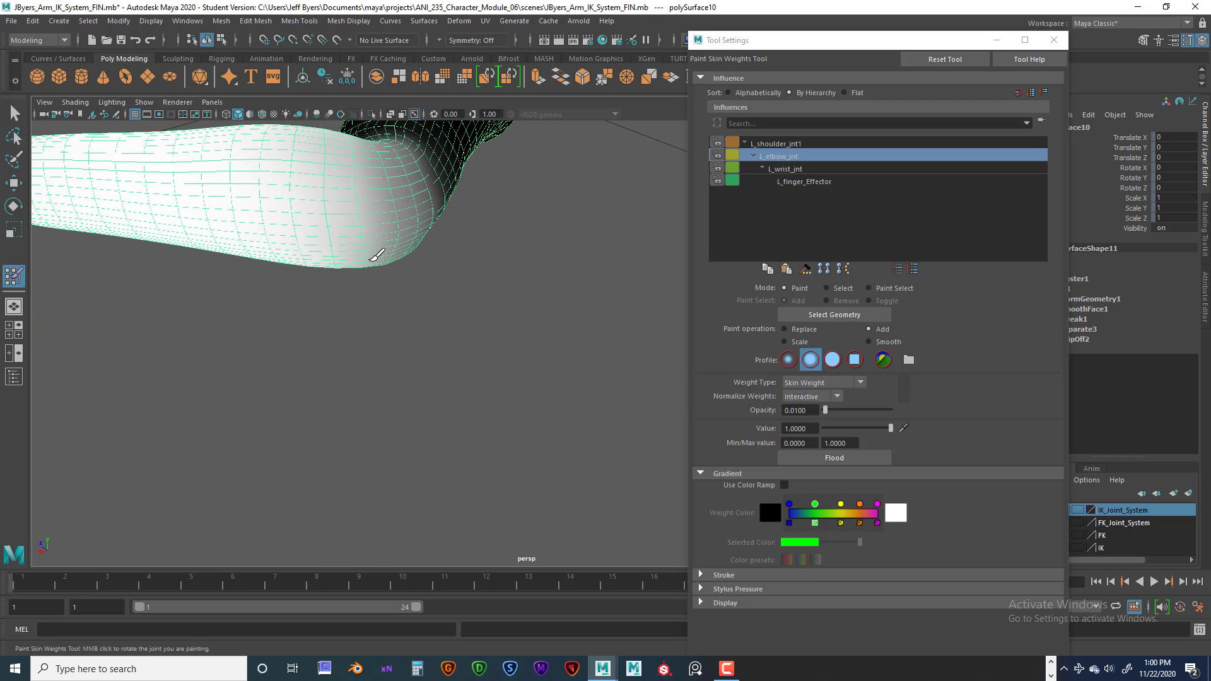
pyautogui.keyDown('alt'); pyautogui.moveTo(347, 214); pyautogui.dragTo(351, 168); pyautogui.keyUp('alt')
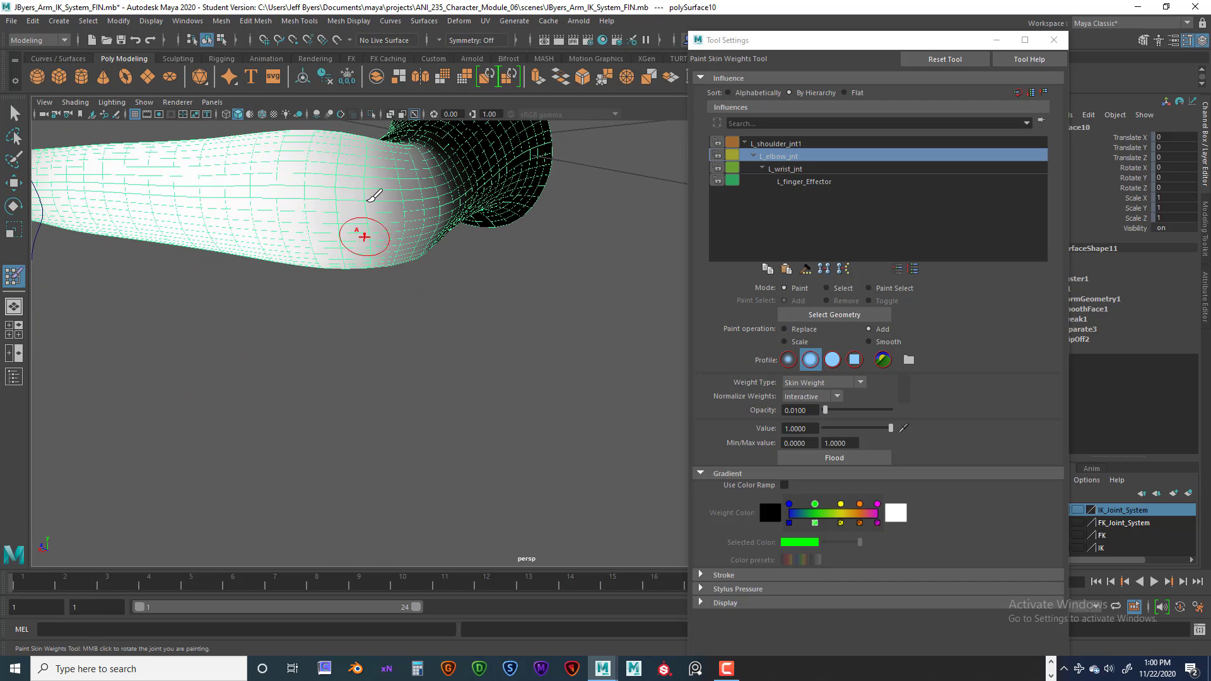
pyautogui.keyDown('alt'); pyautogui.moveTo(373, 268); pyautogui.dragTo(379, 224); pyautogui.keyUp('alt')
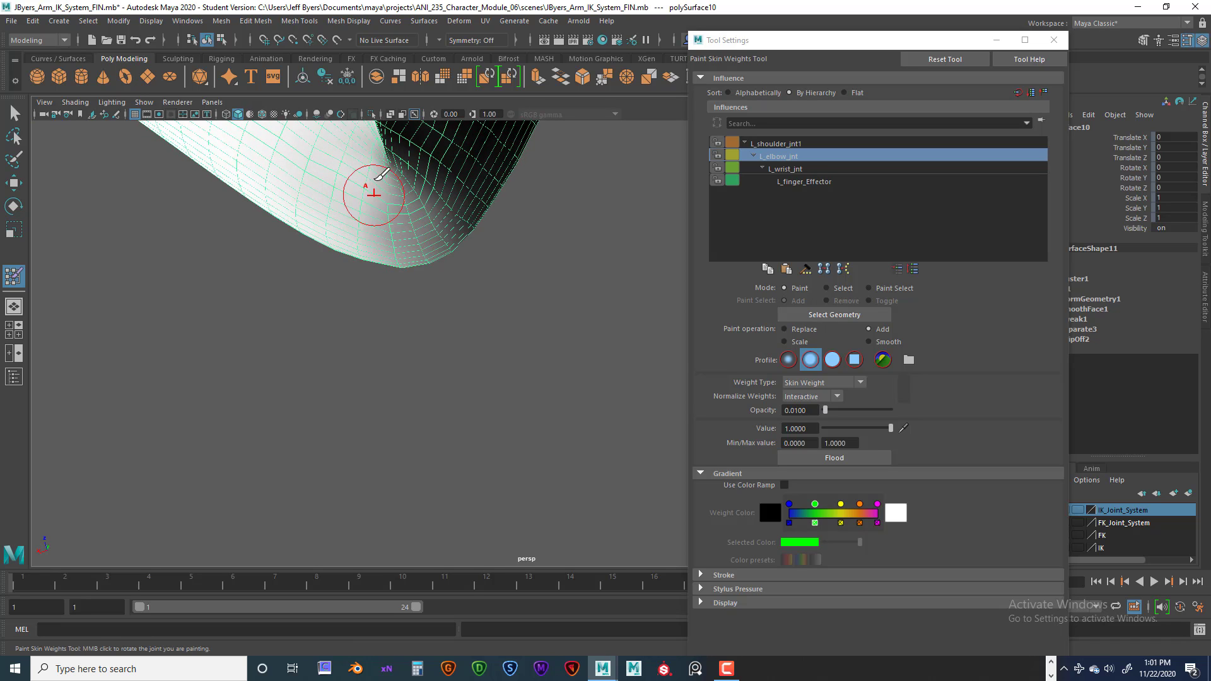
# Step: Continue adding faint elbow weight around the inner bend and remaining sides of the elbow to even out the falloff
pyautogui.keyDown('alt'); pyautogui.moveTo(382, 176); pyautogui.dragTo(383, 218); pyautogui.keyUp('alt')
pyautogui.keyDown('alt'); pyautogui.moveTo(372, 164); pyautogui.dragTo(270, 310); pyautogui.keyUp('alt')
pyautogui.keyDown('alt'); pyautogui.moveTo(440, 373); pyautogui.dragTo(389, 353); pyautogui.keyUp('alt')
pyautogui.keyDown('alt'); pyautogui.moveTo(388, 354); pyautogui.dragTo(443, 268, button='middle'); pyautogui.keyUp('alt')
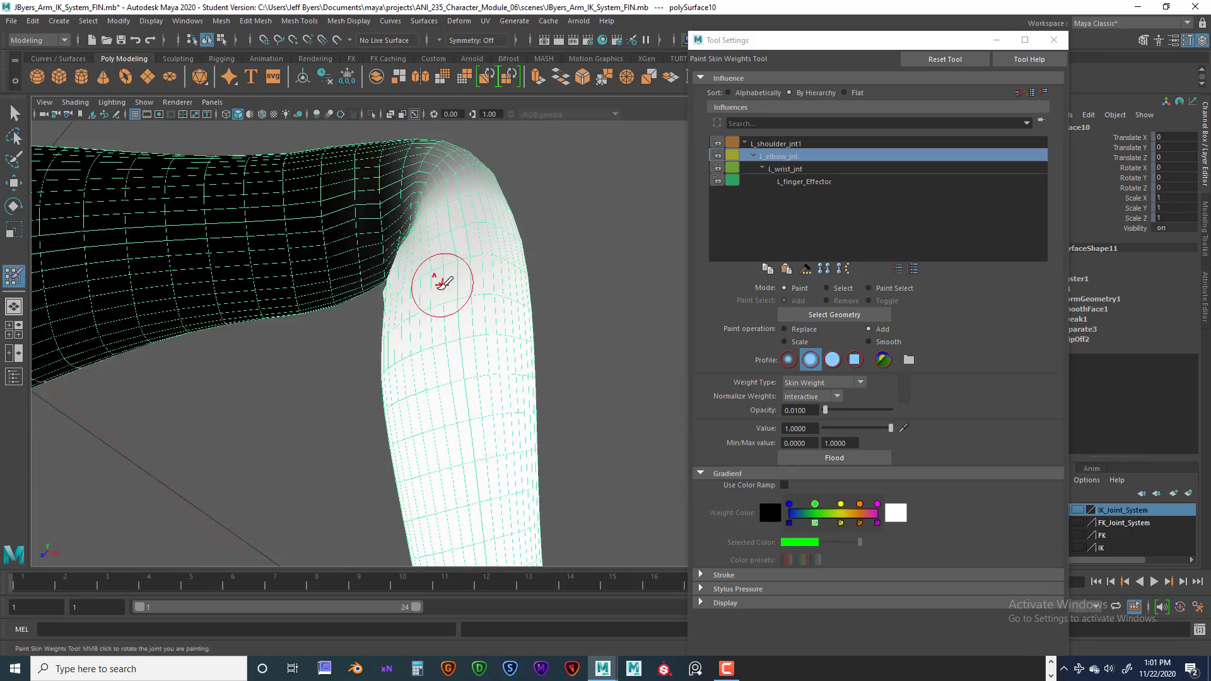
pyautogui.keyDown('alt'); pyautogui.moveTo(452, 319); pyautogui.dragTo(440, 184); pyautogui.keyUp('alt')
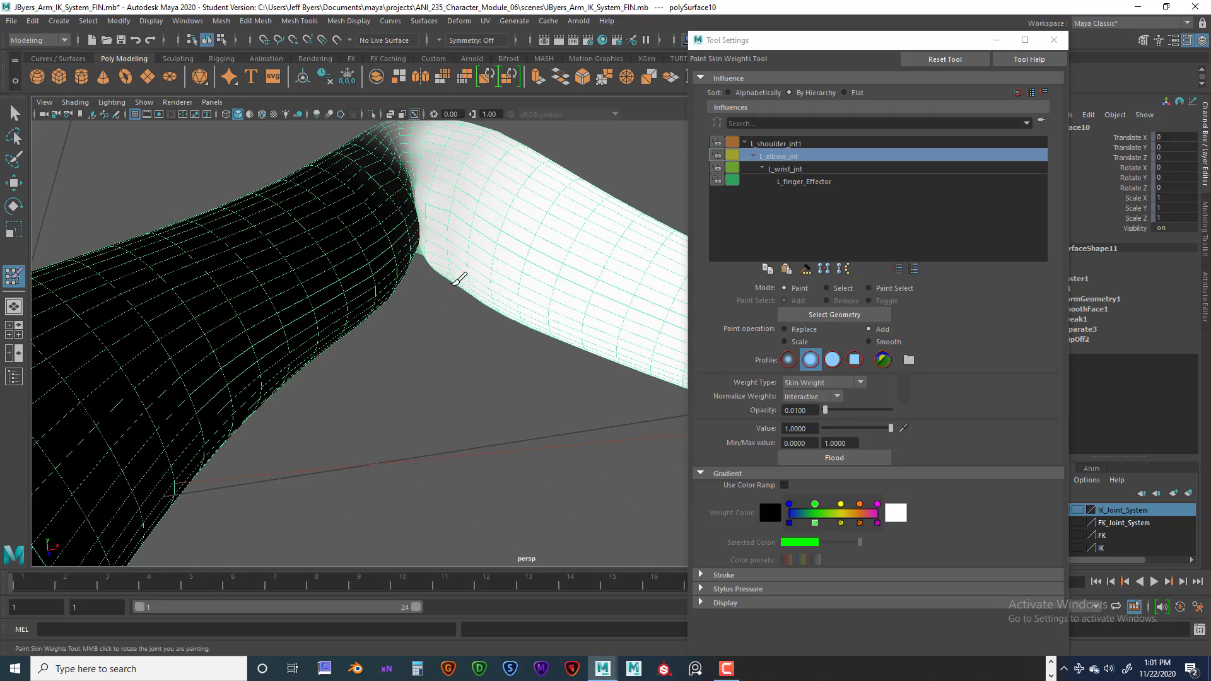
pyautogui.moveTo(458, 278)
pyautogui.keyDown('alt'); pyautogui.mouseDown()
pyautogui.moveTo(445, 265)
pyautogui.moveTo(433, 327)
pyautogui.moveTo(427, 278)
pyautogui.moveTo(535, 346)
pyautogui.moveTo(481, 302)
pyautogui.moveTo(391, 281)
pyautogui.moveTo(281, 317)
pyautogui.moveTo(368, 292)
pyautogui.moveTo(329, 329)
pyautogui.moveTo(396, 288)
pyautogui.moveTo(366, 294)
pyautogui.moveTo(353, 326)
pyautogui.moveTo(415, 312)
pyautogui.mouseUp(); pyautogui.keyUp('alt')
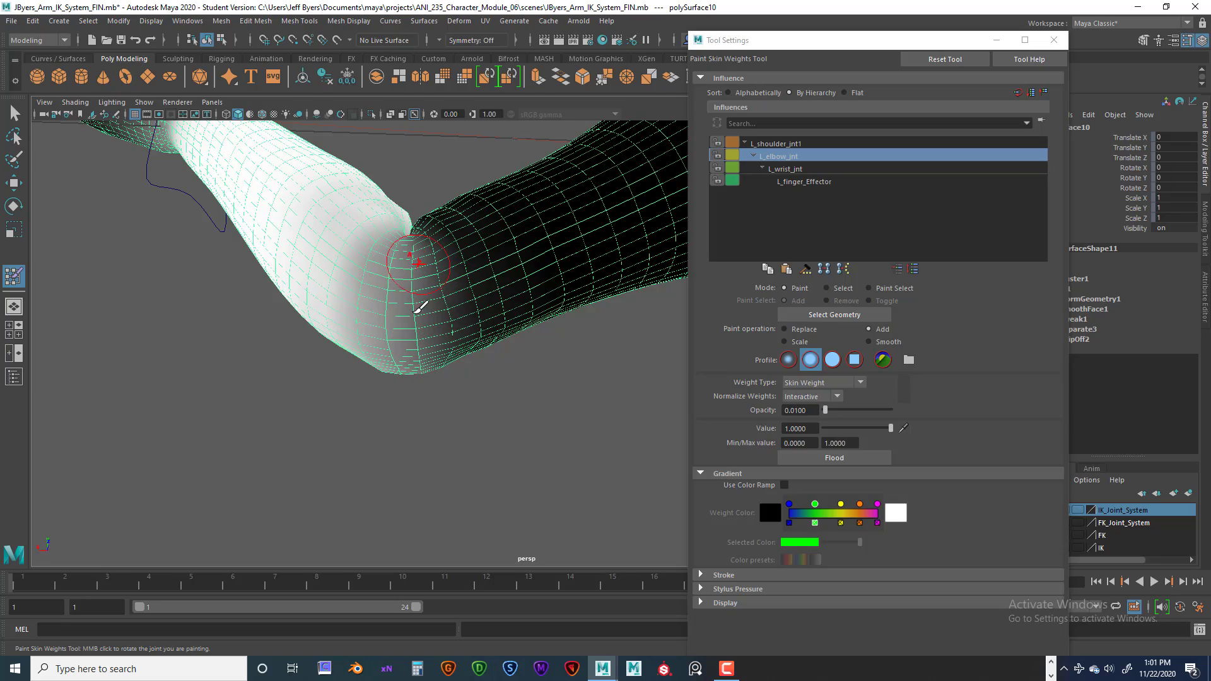
pyautogui.moveTo(465, 343)
pyautogui.keyDown('alt'); pyautogui.mouseDown()
pyautogui.moveTo(446, 378)
pyautogui.moveTo(464, 361)
pyautogui.moveTo(575, 375)
pyautogui.moveTo(686, 359)
pyautogui.moveTo(568, 380)
pyautogui.moveTo(529, 414)
pyautogui.moveTo(503, 360)
pyautogui.moveTo(424, 423)
pyautogui.moveTo(435, 429)
pyautogui.mouseUp(); pyautogui.keyUp('alt')
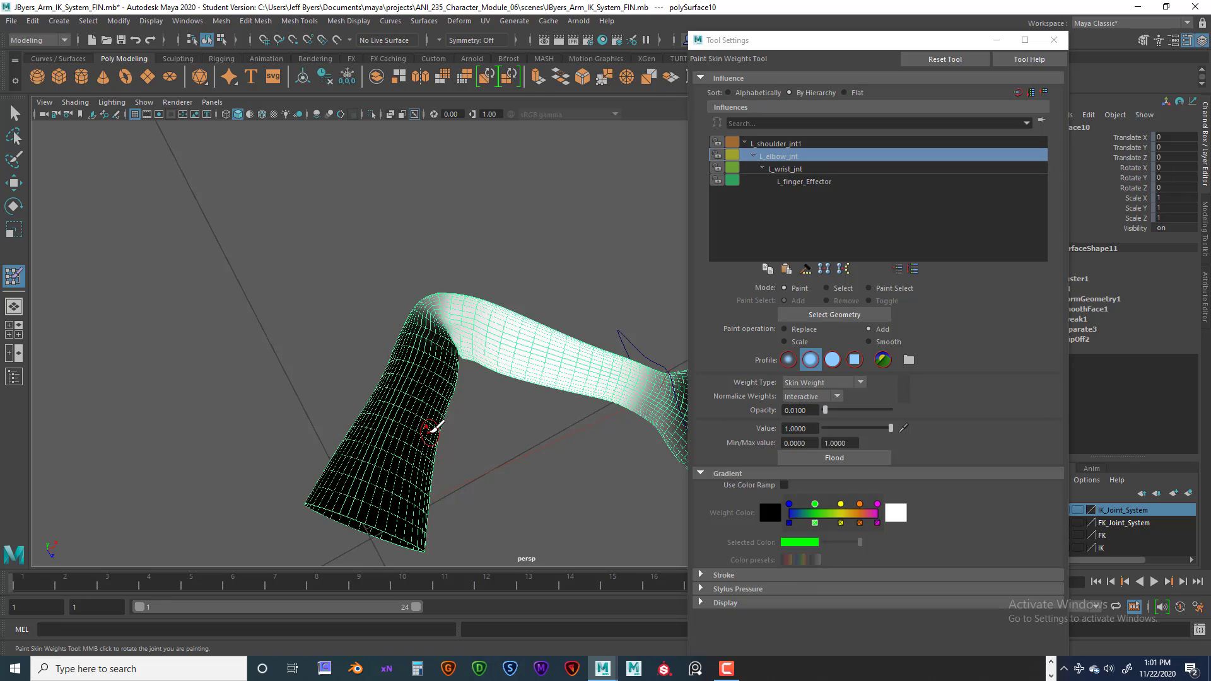
pyautogui.keyDown('alt'); pyautogui.moveTo(492, 406); pyautogui.dragTo(492, 336); pyautogui.keyUp('alt')
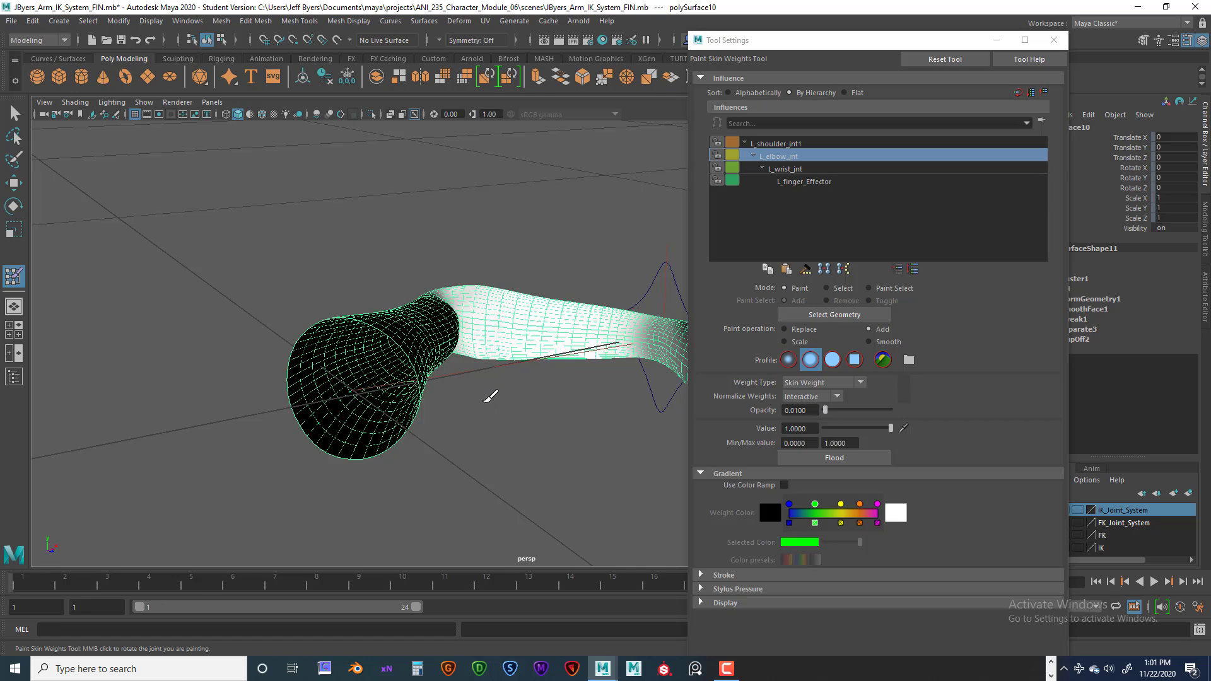
pyautogui.moveTo(491, 396)
pyautogui.keyDown('alt'); pyautogui.mouseDown()
pyautogui.moveTo(400, 459)
pyautogui.moveTo(499, 338)
pyautogui.moveTo(481, 396)
pyautogui.moveTo(510, 336)
pyautogui.mouseUp(); pyautogui.keyUp('alt')
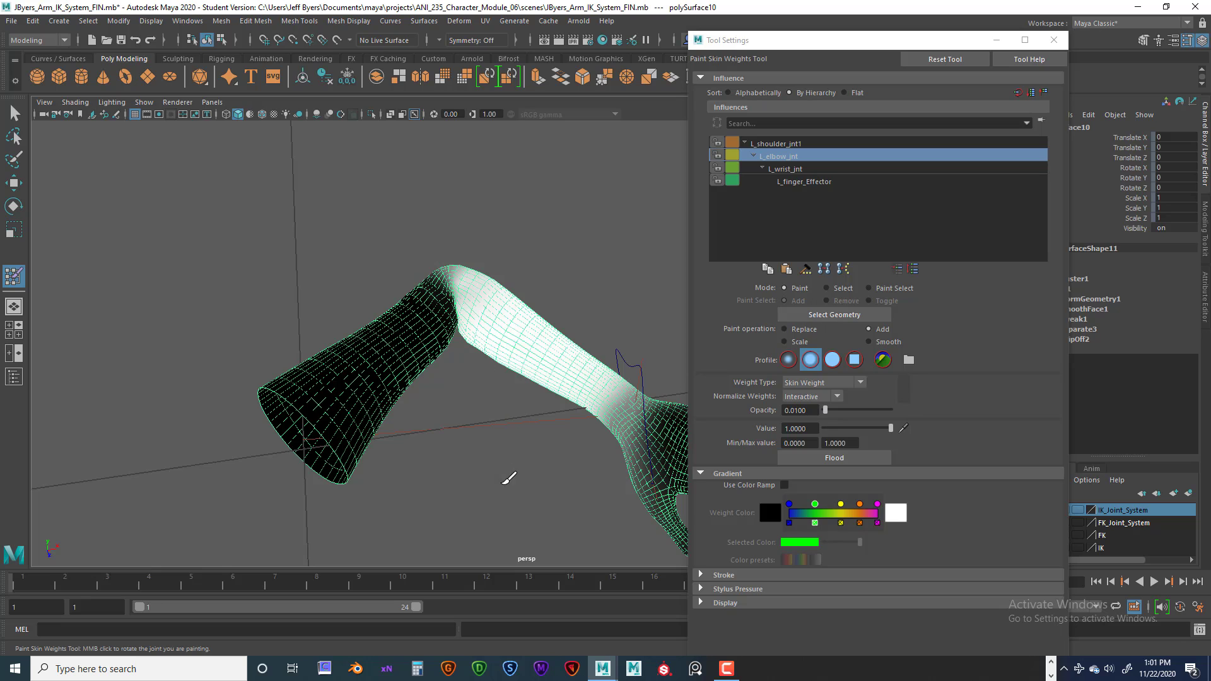
# Step: Raise the brush opacity to 1 and add full elbow weight along the forearm, away from the elbow and wrist transitions
pyautogui.moveTo(825, 411); pyautogui.dragTo(895, 408)
pyautogui.keyDown('alt'); pyautogui.moveTo(578, 399); pyautogui.dragTo(551, 337); pyautogui.keyUp('alt')
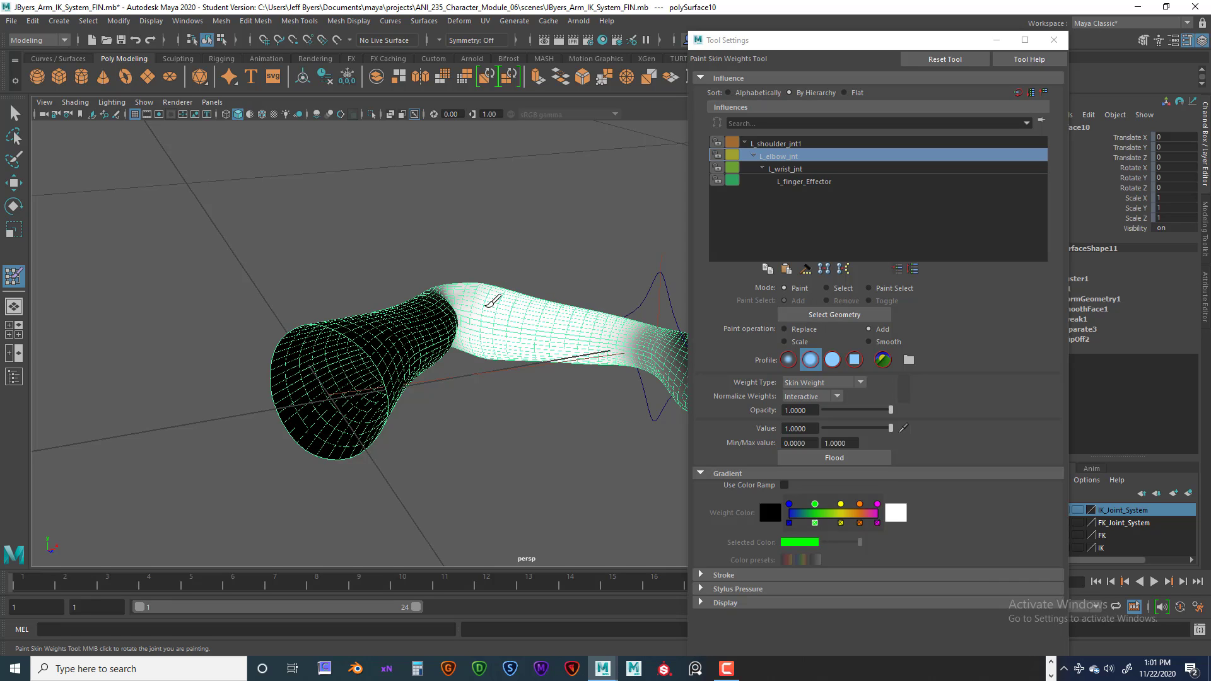
pyautogui.keyDown('alt'); pyautogui.moveTo(500, 335); pyautogui.dragTo(579, 358); pyautogui.keyUp('alt')
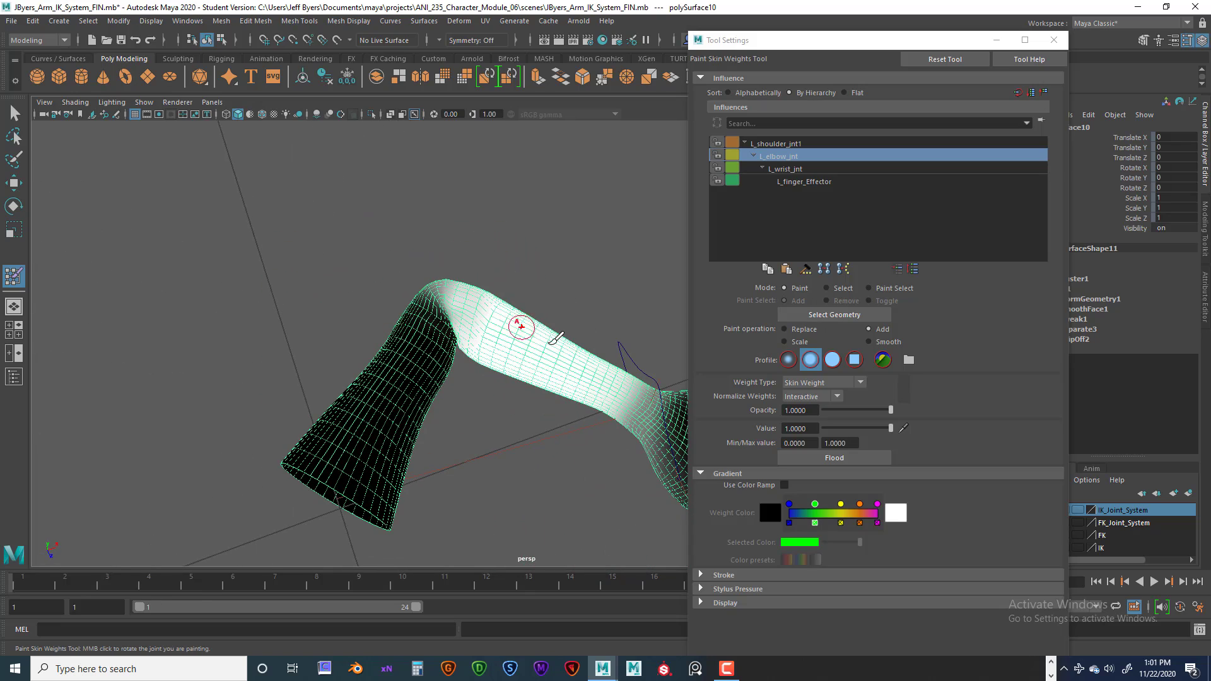
pyautogui.keyDown('alt'); pyautogui.moveTo(521, 328); pyautogui.dragTo(544, 351); pyautogui.keyUp('alt')
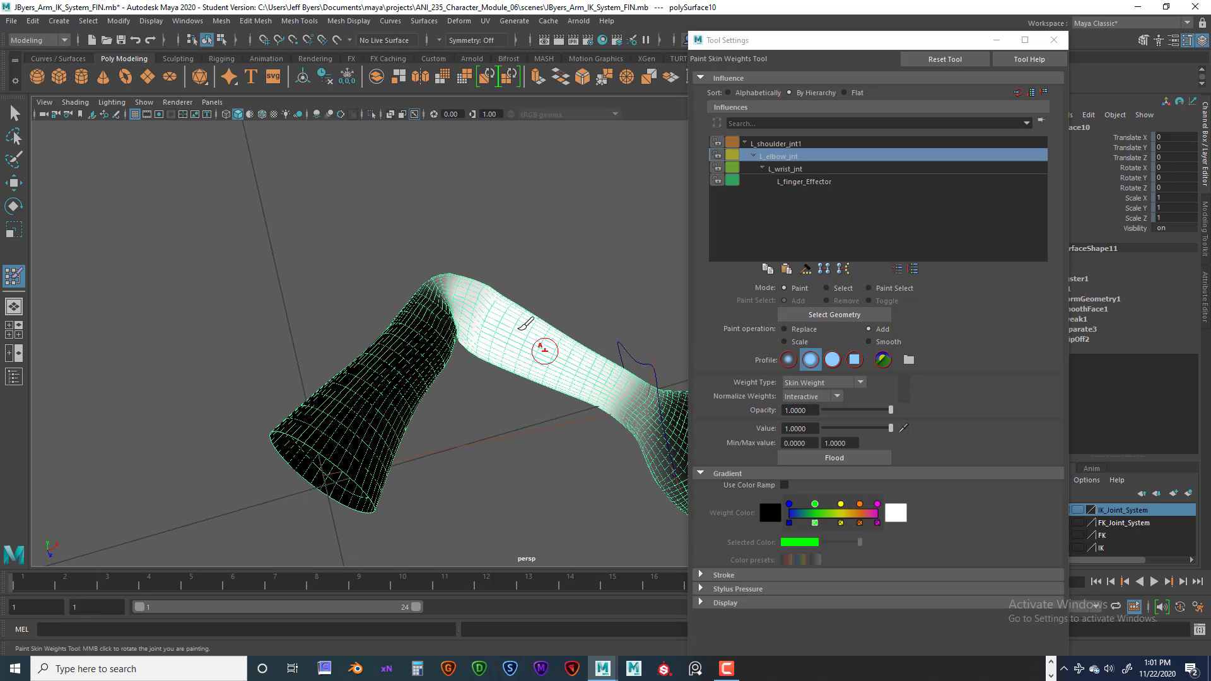
pyautogui.keyDown('alt'); pyautogui.moveTo(429, 367); pyautogui.dragTo(410, 378); pyautogui.keyUp('alt')
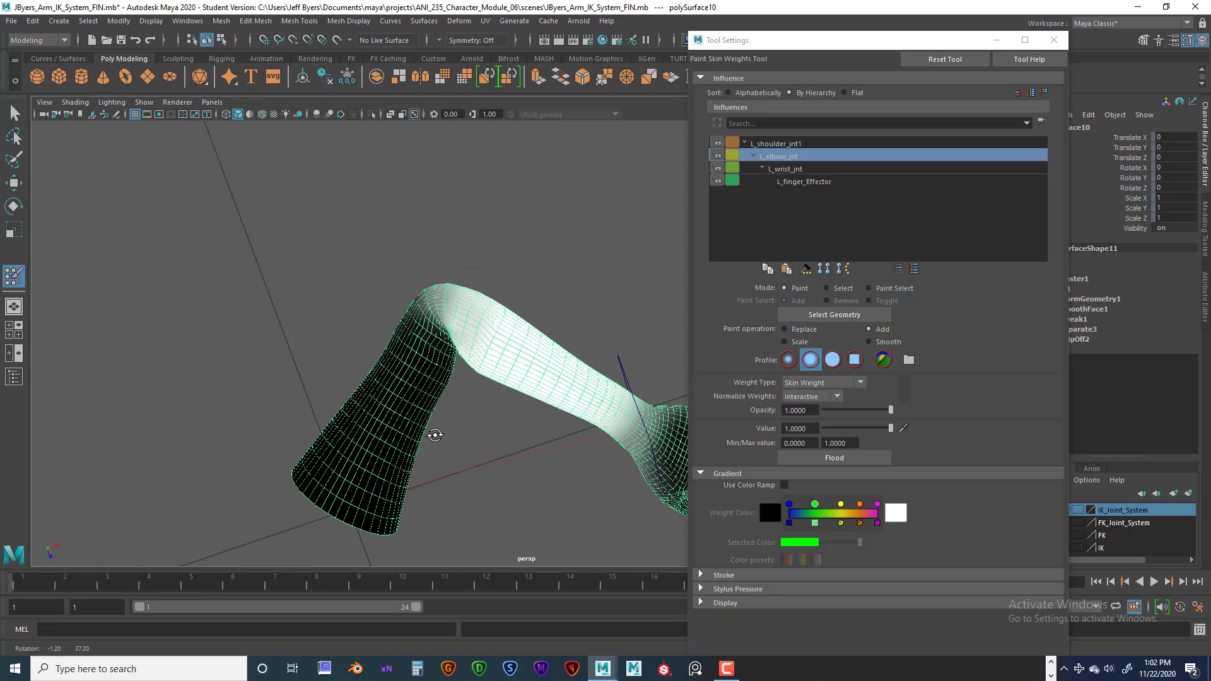
pyautogui.moveTo(541, 384)
pyautogui.keyDown('alt'); pyautogui.mouseDown()
pyautogui.moveTo(581, 352)
pyautogui.moveTo(492, 349)
pyautogui.moveTo(530, 359)
pyautogui.moveTo(481, 329)
pyautogui.moveTo(527, 313)
pyautogui.moveTo(567, 324)
pyautogui.moveTo(473, 251)
pyautogui.moveTo(486, 281)
pyautogui.mouseUp(); pyautogui.keyUp('alt')
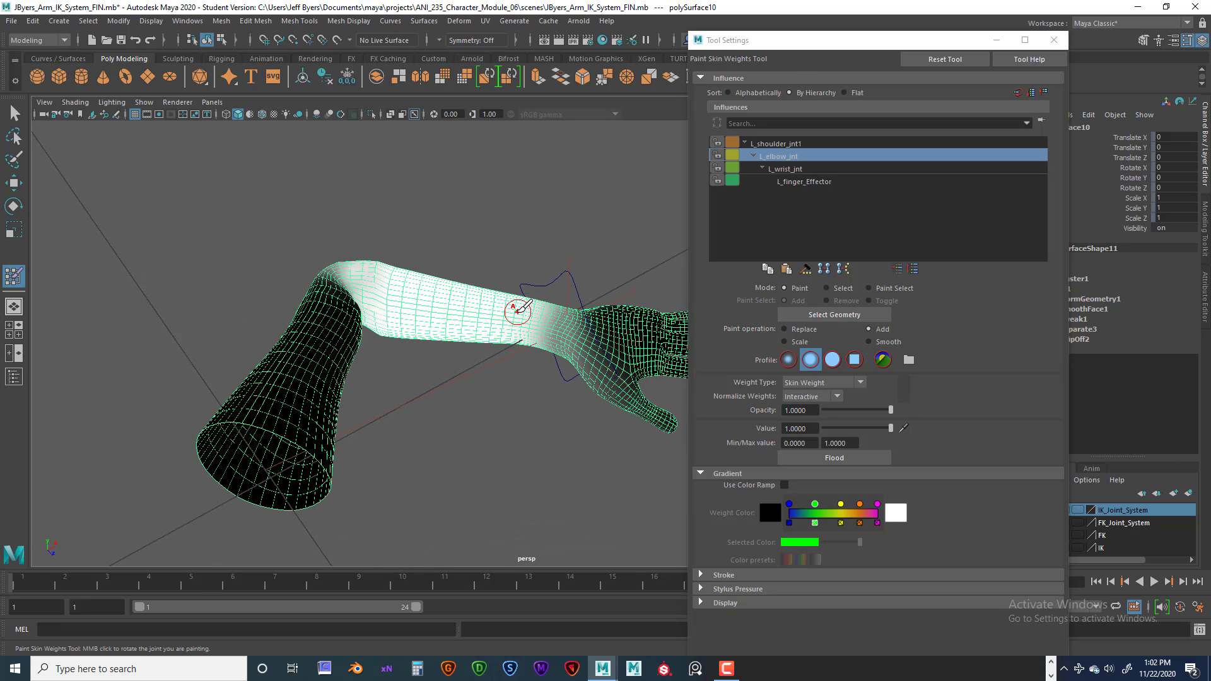
# Step: Leave weight painting, close the tool settings, and move L_Wrist_ctrl along X to 0.379 to test the elbow bend
pyautogui.press('q')
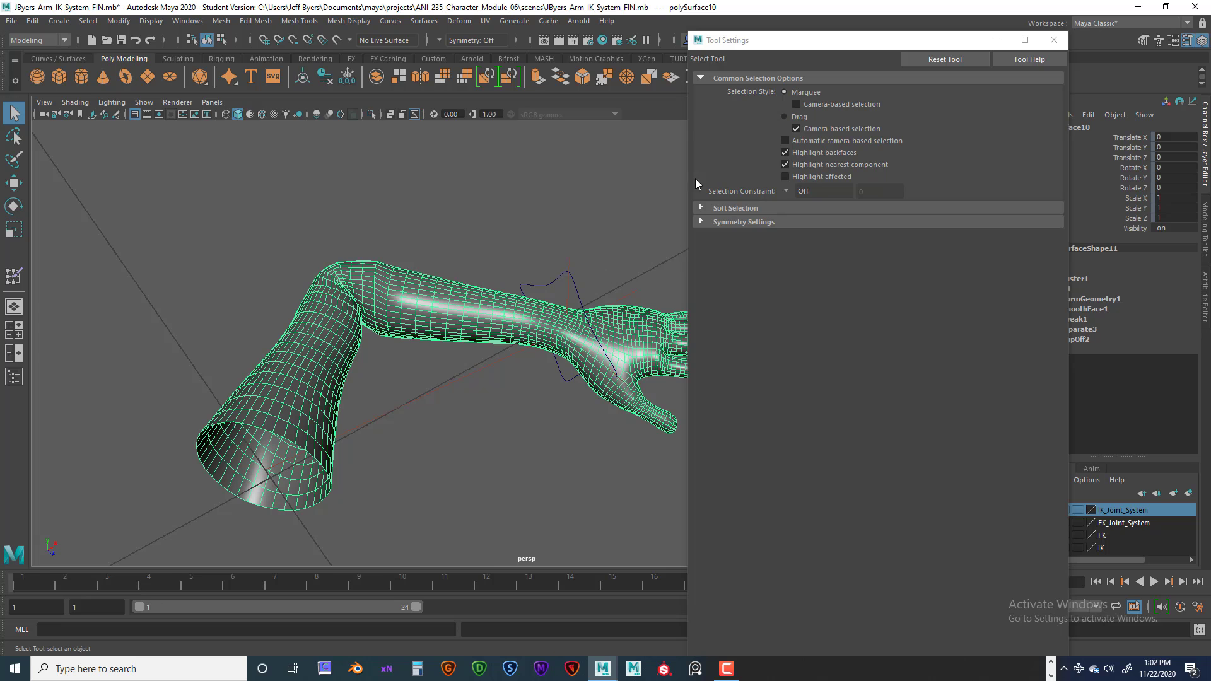
pyautogui.click(1054, 40)
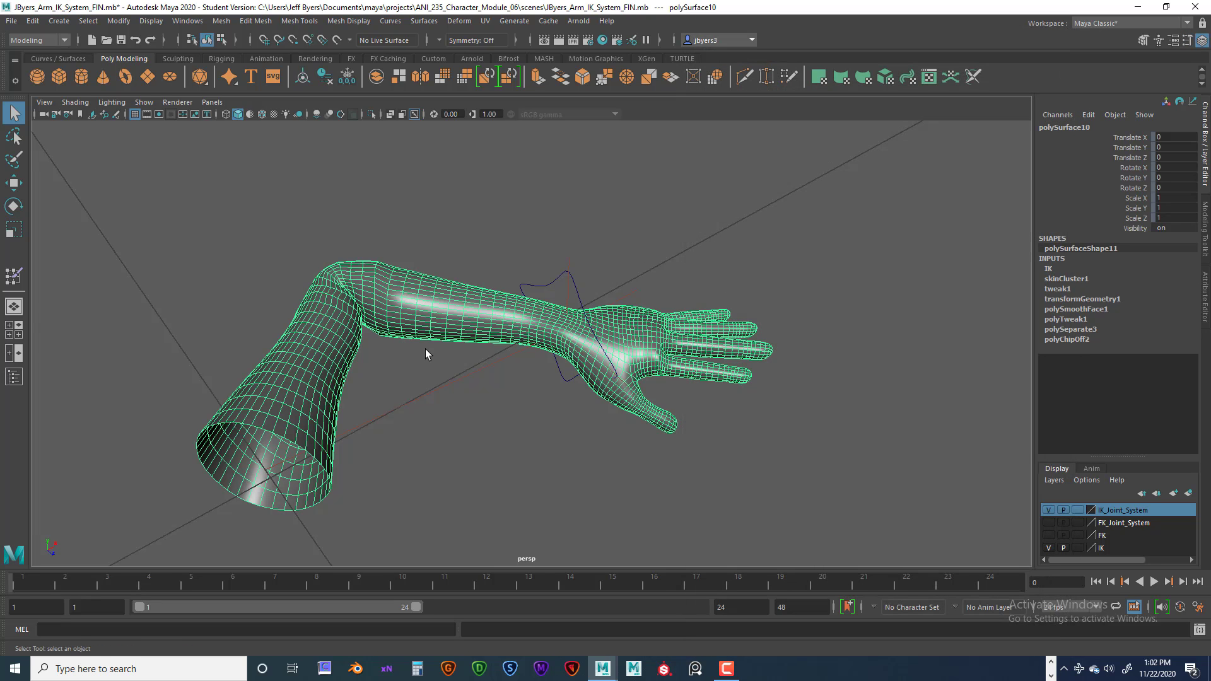
pyautogui.keyDown('alt'); pyautogui.moveTo(423, 349); pyautogui.dragTo(550, 313); pyautogui.keyUp('alt')
pyautogui.click(547, 276)
pyautogui.press('w')
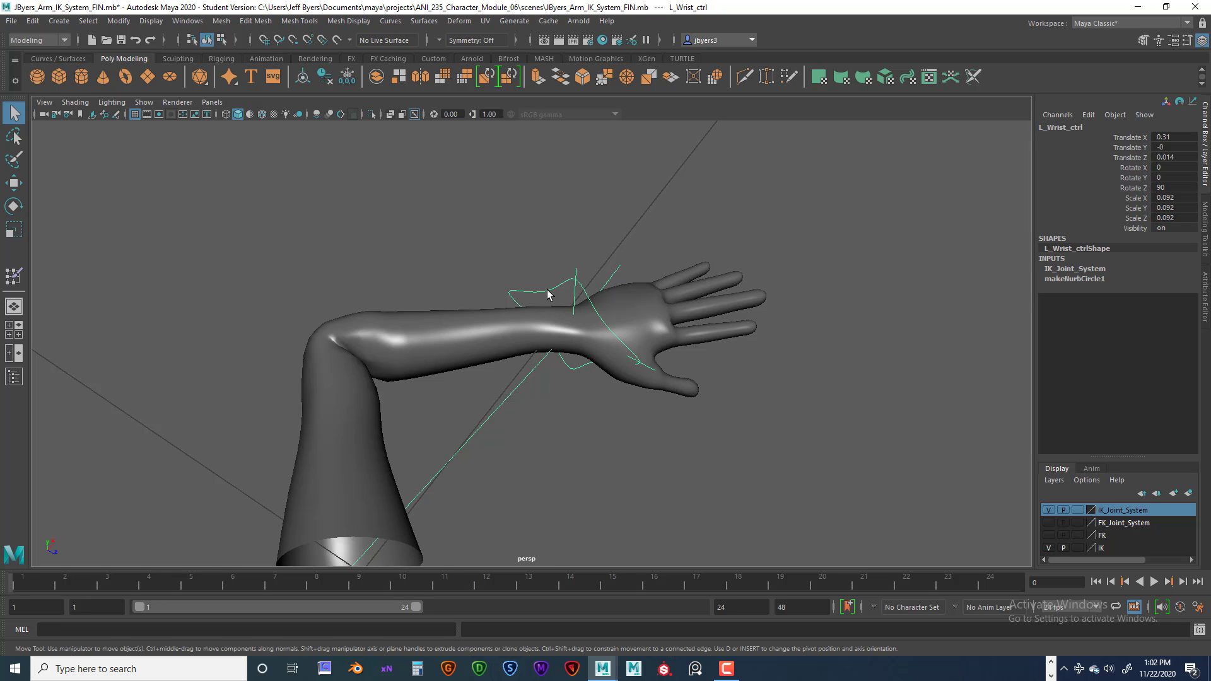
pyautogui.moveTo(542, 371); pyautogui.dragTo(628, 357)
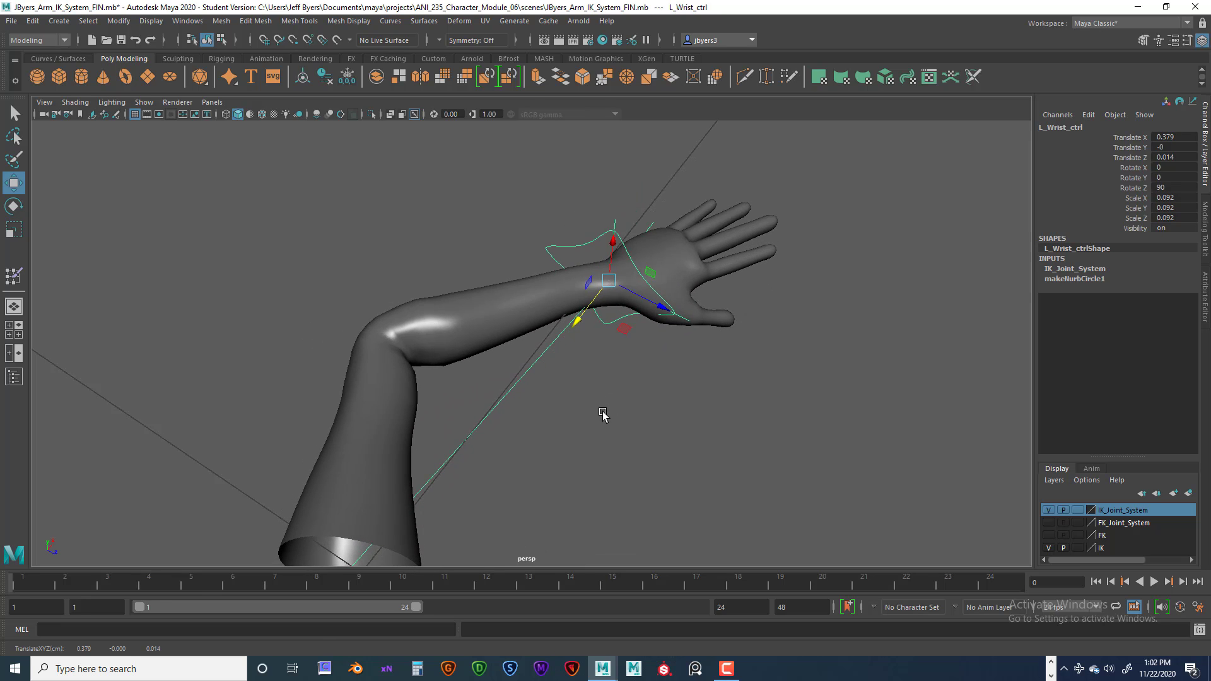
# Step: Slide the wrist control back and forth along X to check the elbow's deformation in straighter and more bent poses
pyautogui.keyDown('alt'); pyautogui.moveTo(603, 414); pyautogui.dragTo(574, 441); pyautogui.keyUp('alt')
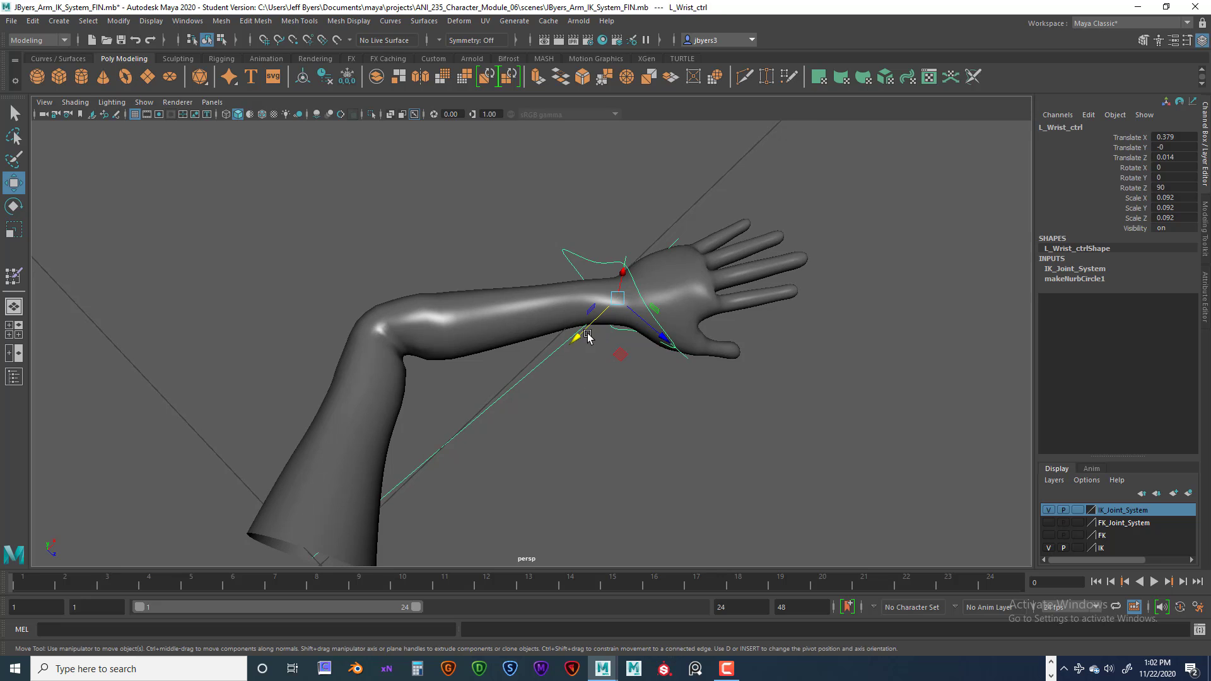
pyautogui.moveTo(577, 341); pyautogui.dragTo(675, 343)
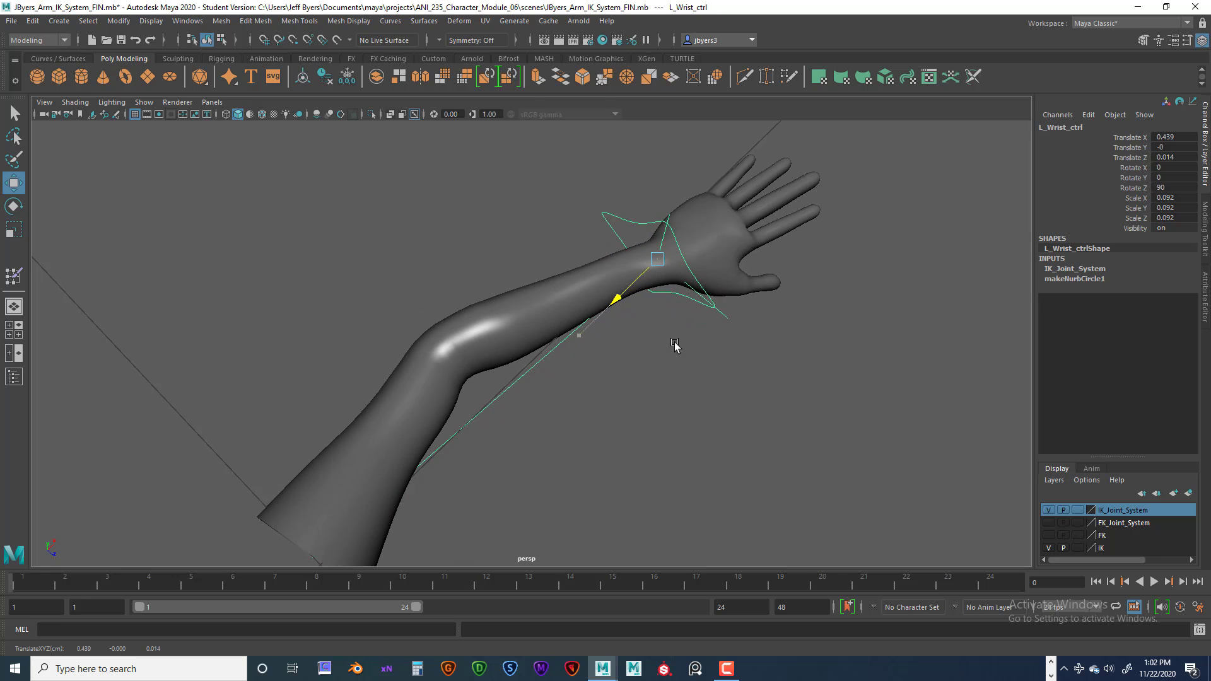
pyautogui.keyDown('alt'); pyautogui.moveTo(527, 433); pyautogui.dragTo(596, 327); pyautogui.keyUp('alt')
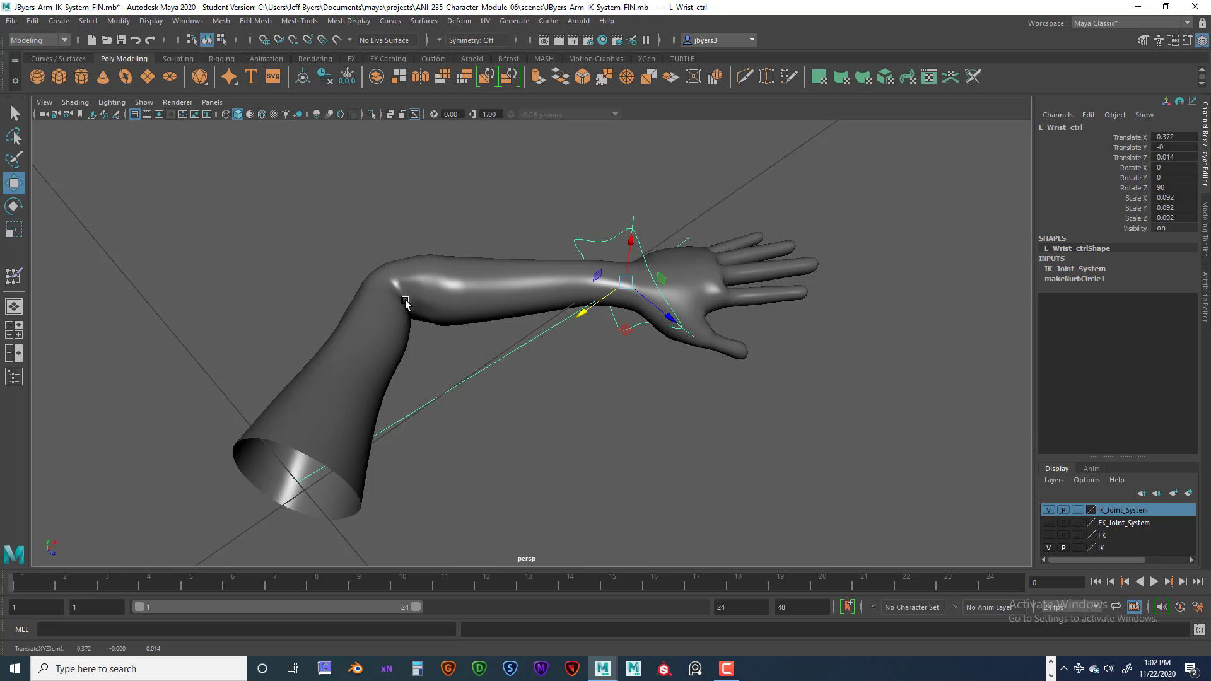
pyautogui.keyDown('alt'); pyautogui.moveTo(480, 329); pyautogui.dragTo(471, 275); pyautogui.keyUp('alt')
pyautogui.moveTo(594, 303); pyautogui.dragTo(475, 271)
# Step: Reopen Paint Skin Weights for the arm mesh with the paint operation on Smooth and the opacity at 0.5
pyautogui.click(371, 335)
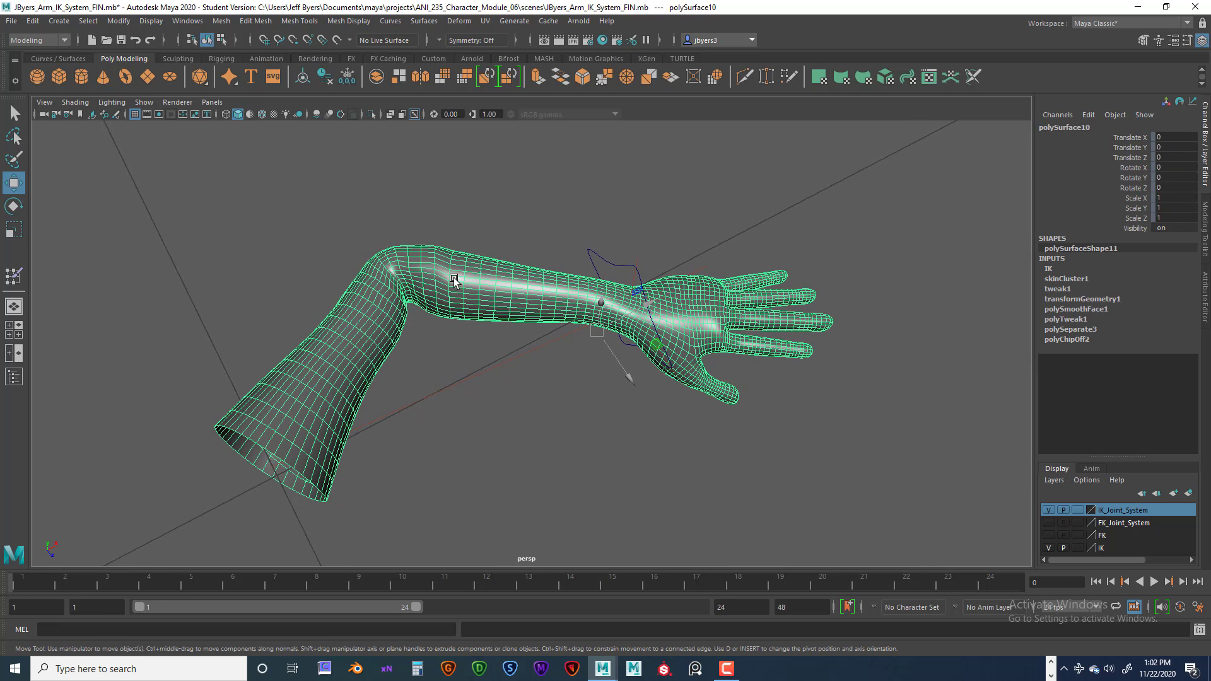
pyautogui.press('space')
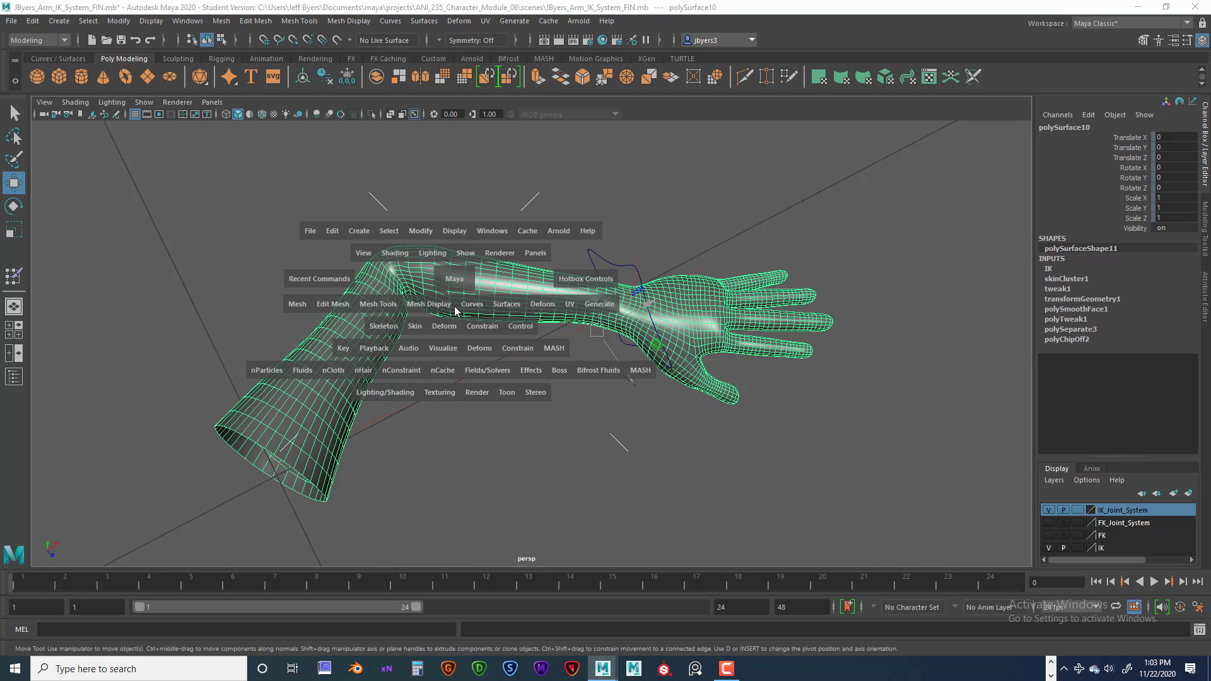
pyautogui.click(415, 327)
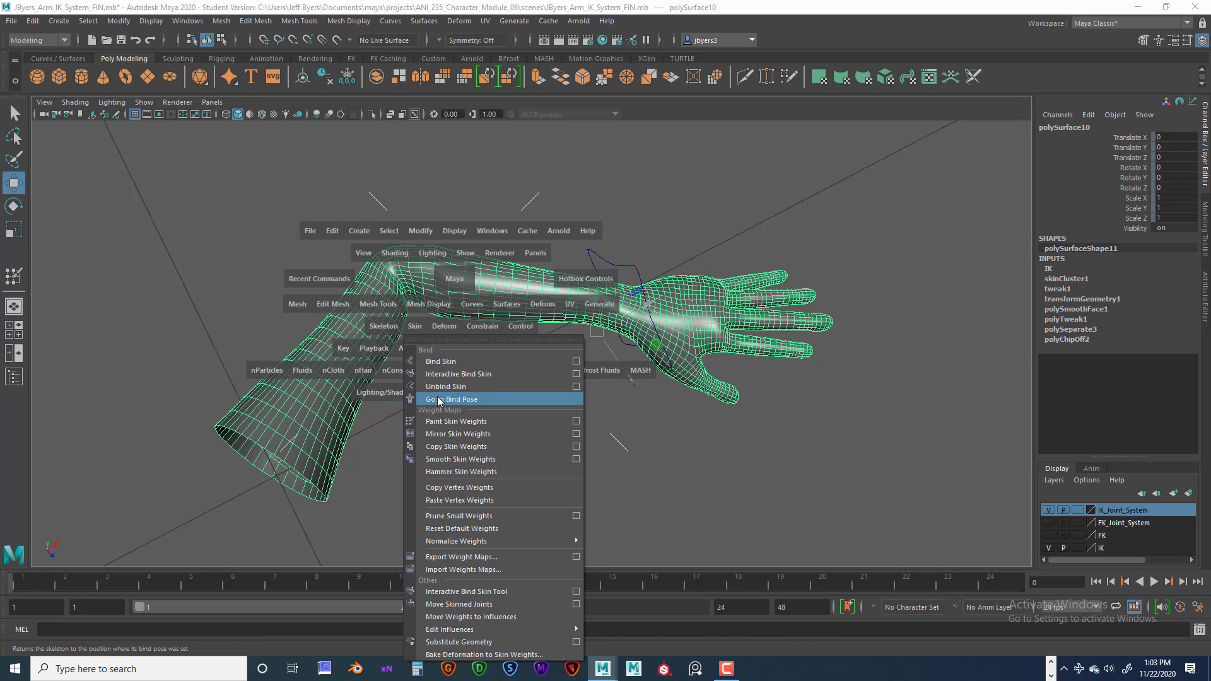
pyautogui.click(575, 421)
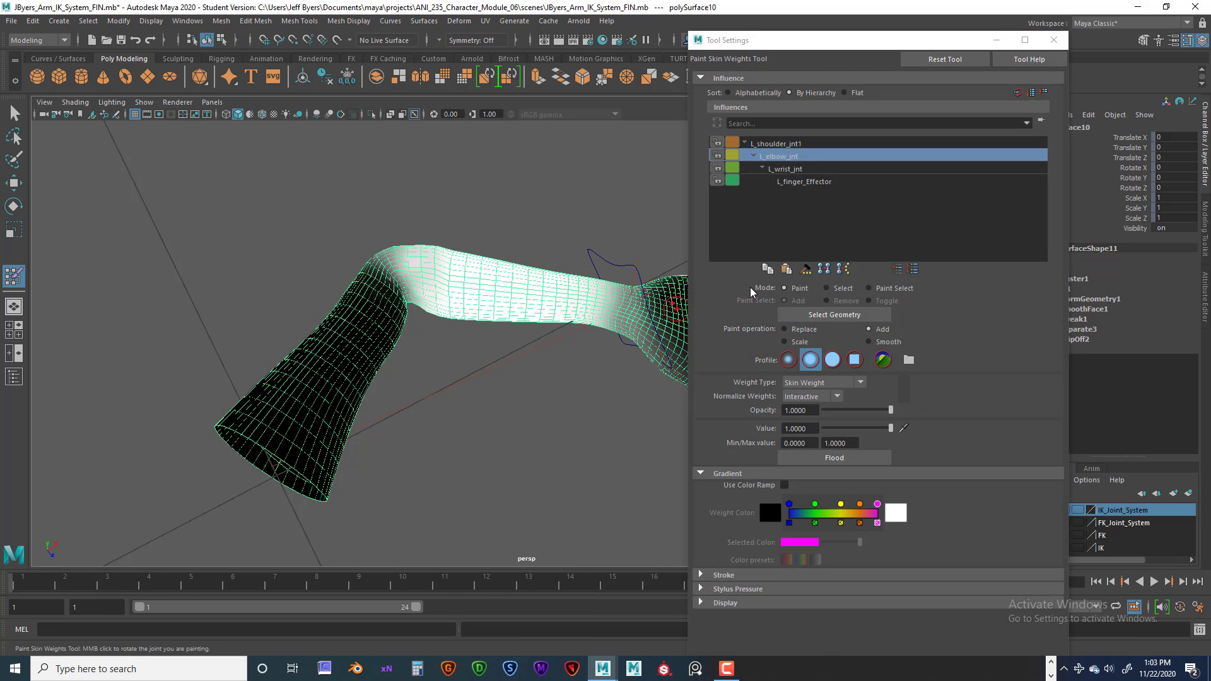
pyautogui.click(869, 341)
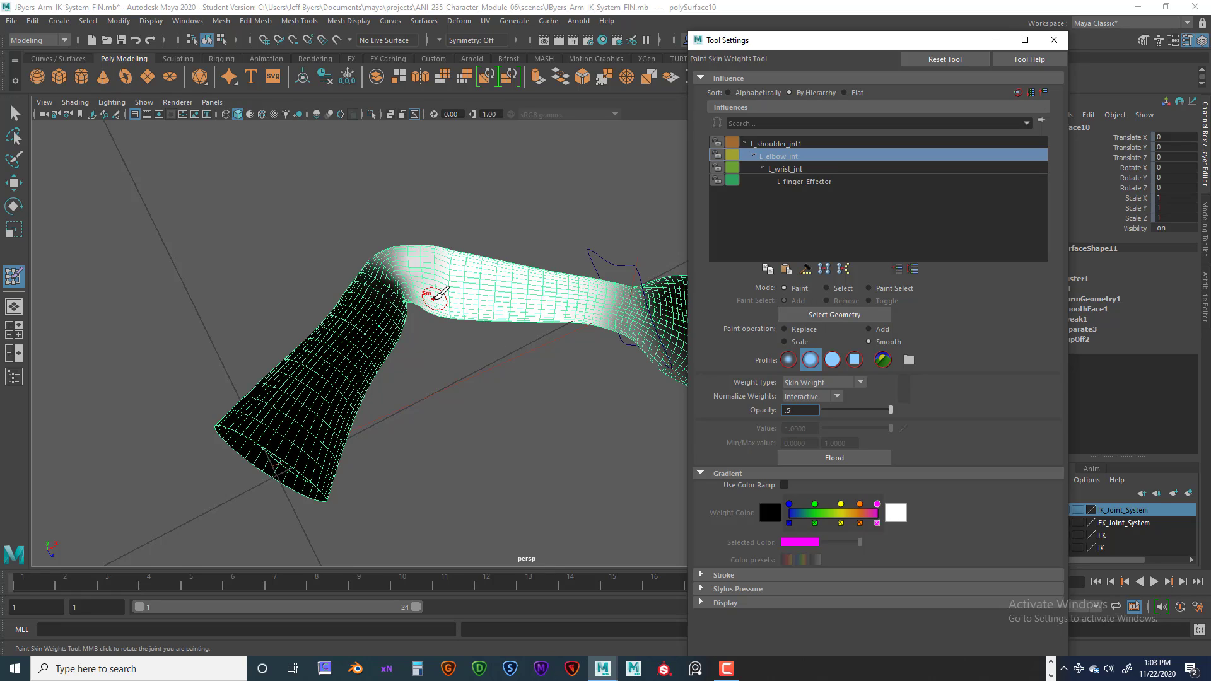
# Step: Smooth the L_elbow_jnt weights around the elbow transition, covering the top, underside and both sides of the arm
pyautogui.scroll(5, 435, 296)
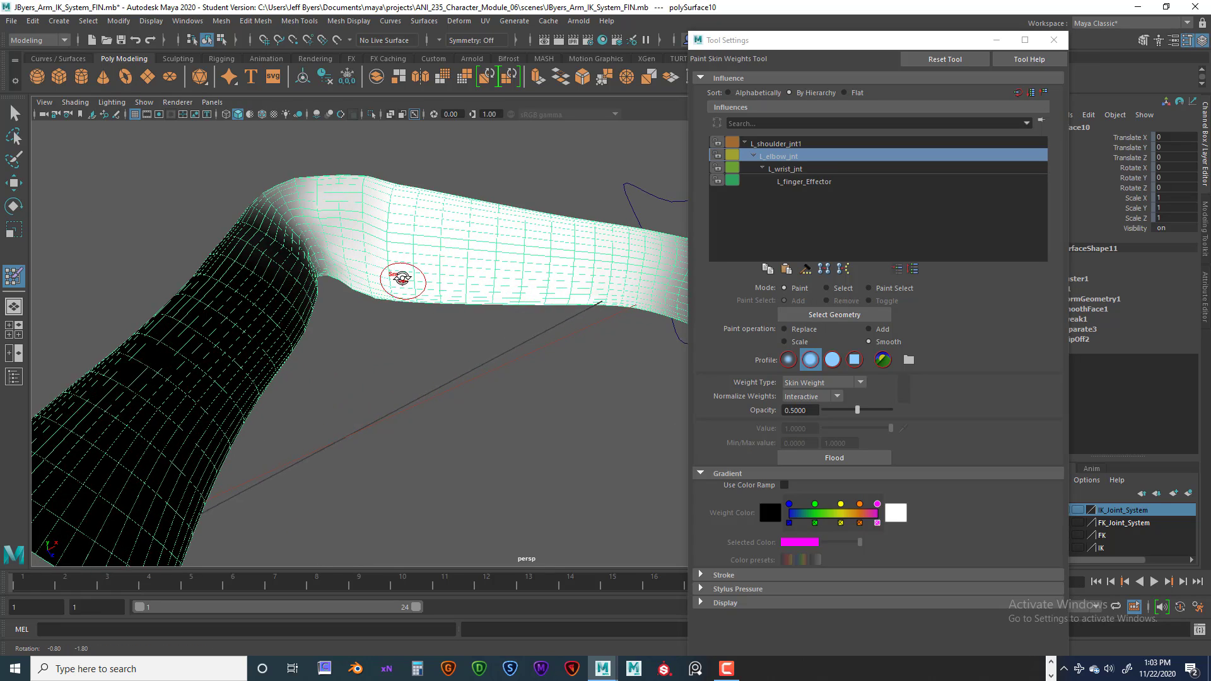
pyautogui.moveTo(404, 293)
pyautogui.keyDown('alt'); pyautogui.mouseDown(button='middle')
pyautogui.moveTo(405, 346)
pyautogui.moveTo(400, 297)
pyautogui.mouseUp(button='middle'); pyautogui.keyUp('alt')
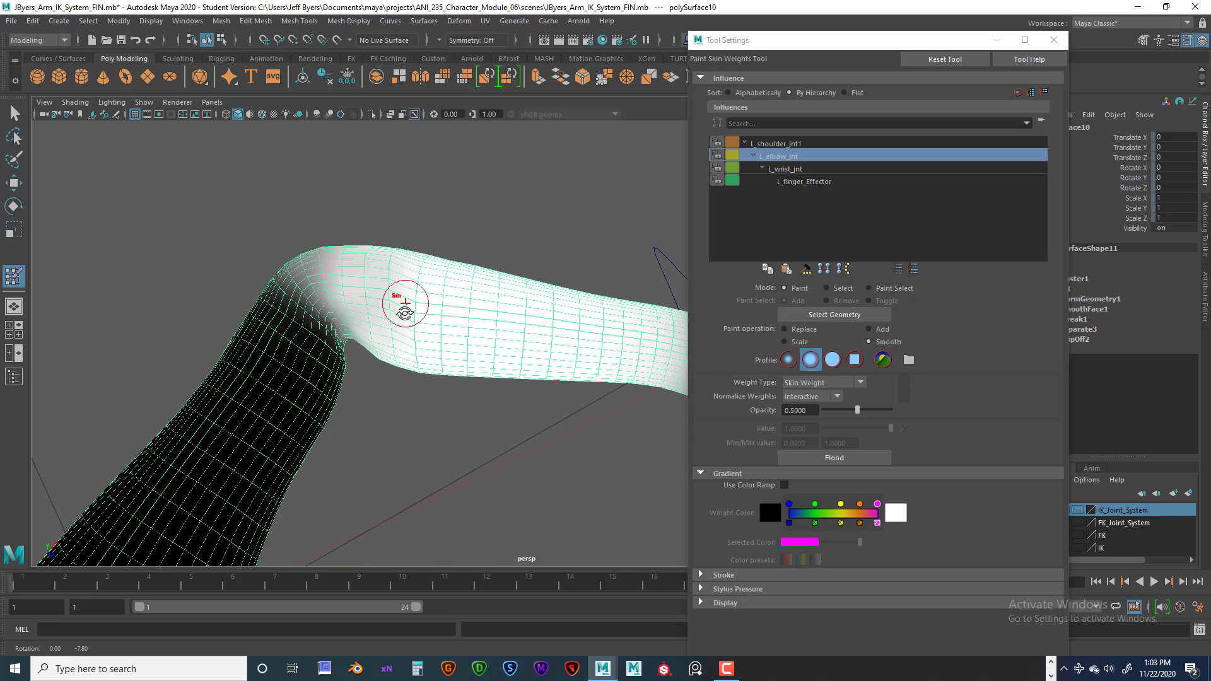
pyautogui.moveTo(371, 308); pyautogui.dragTo(386, 300)
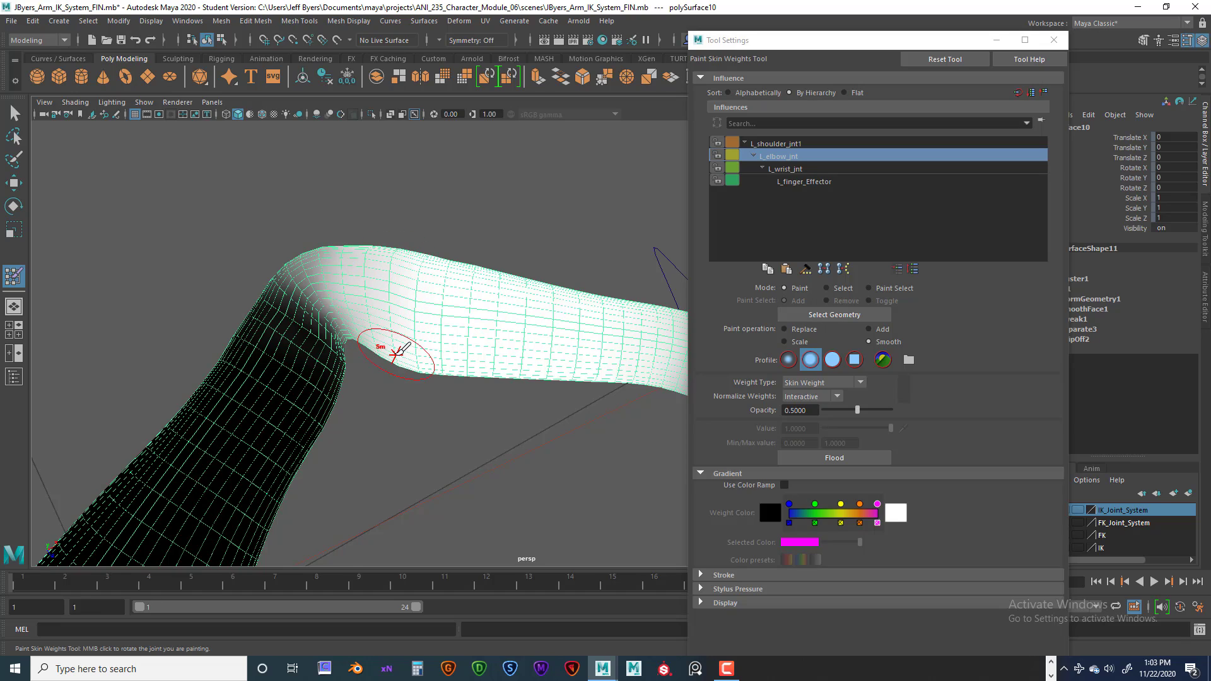
pyautogui.keyDown('alt'); pyautogui.moveTo(396, 353); pyautogui.dragTo(394, 253); pyautogui.keyUp('alt')
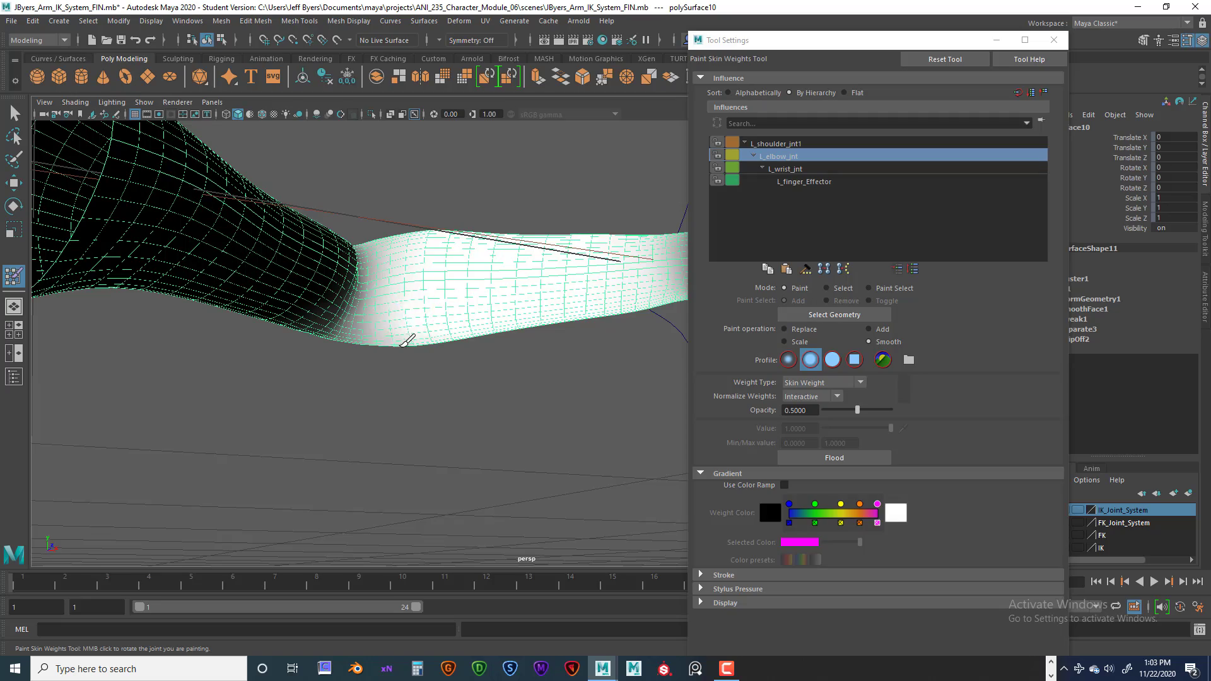
pyautogui.keyDown('alt'); pyautogui.moveTo(406, 341); pyautogui.dragTo(388, 222); pyautogui.keyUp('alt')
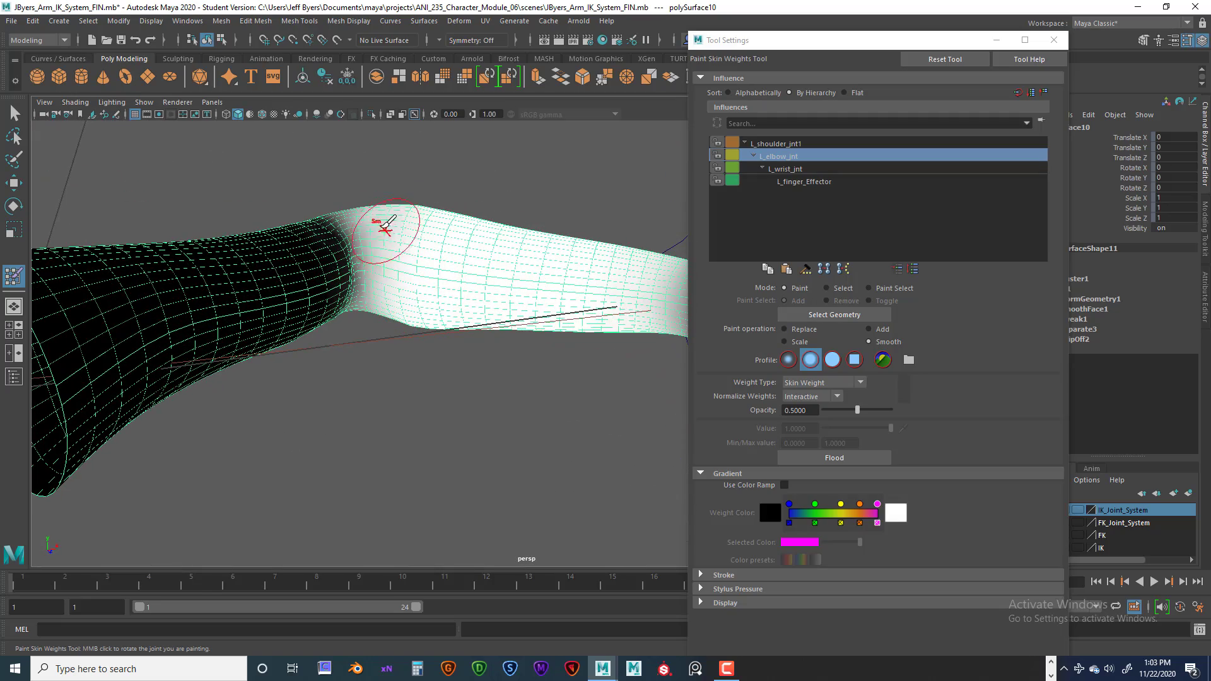
pyautogui.keyDown('alt'); pyautogui.moveTo(407, 318); pyautogui.dragTo(438, 264); pyautogui.keyUp('alt')
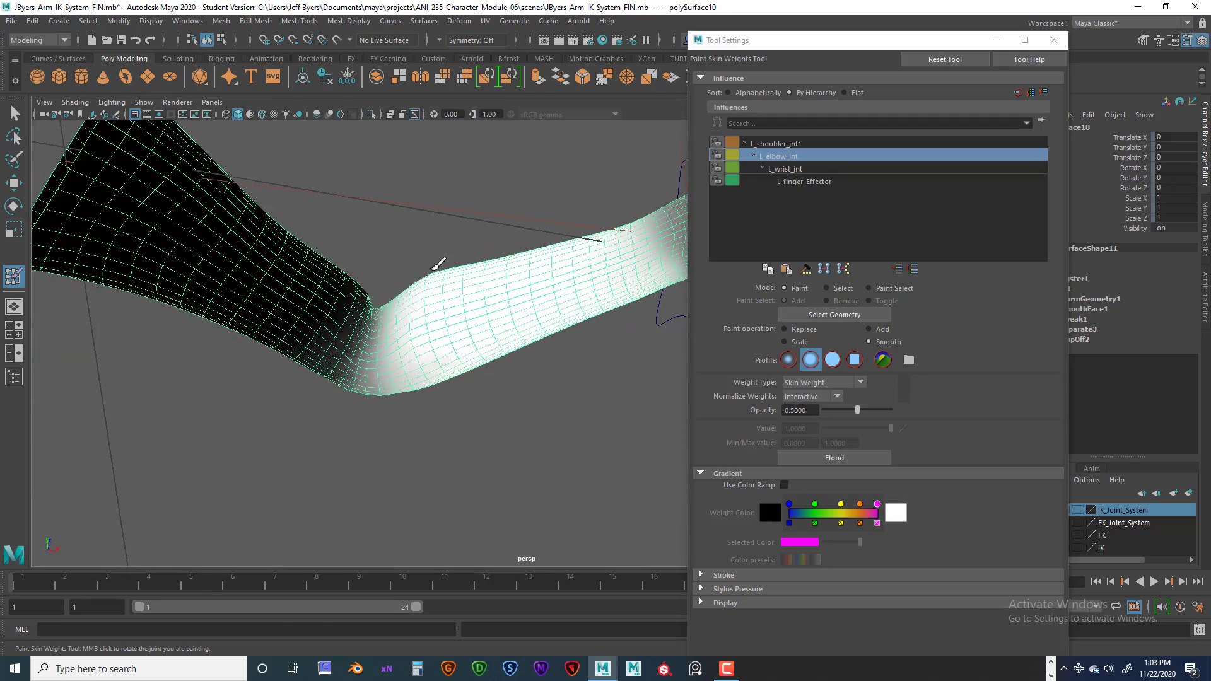
pyautogui.keyDown('alt'); pyautogui.moveTo(440, 373); pyautogui.dragTo(459, 351); pyautogui.keyUp('alt')
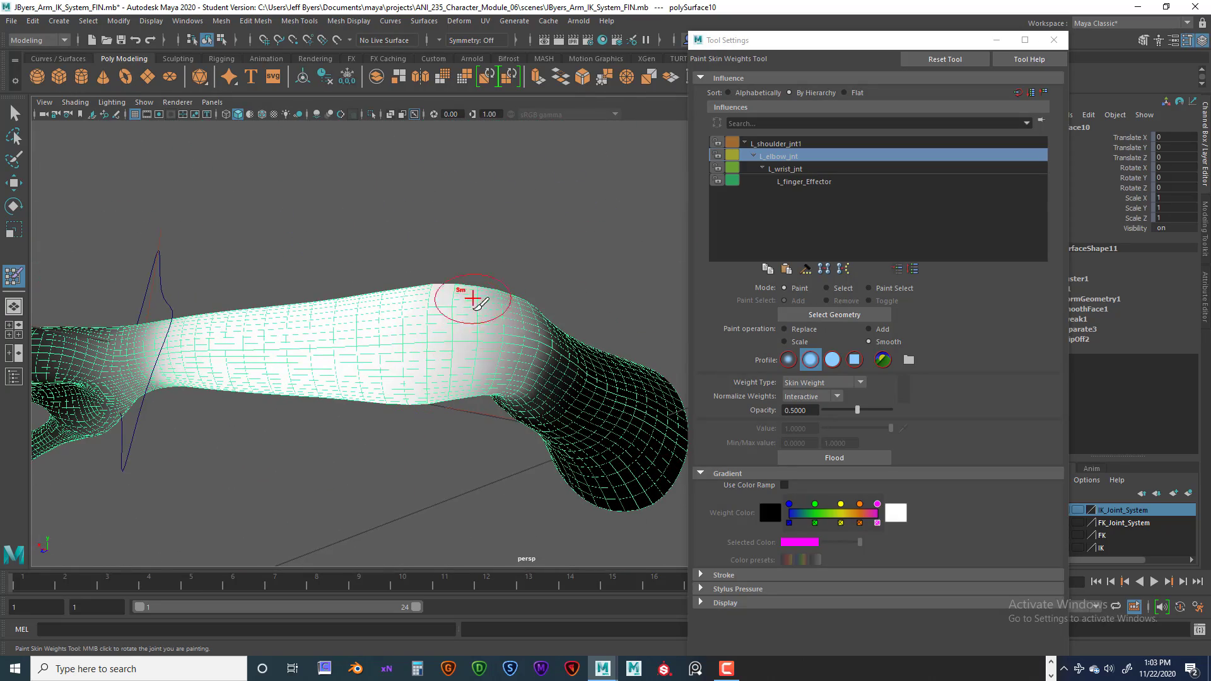
pyautogui.moveTo(467, 299)
pyautogui.keyDown('alt'); pyautogui.mouseDown()
pyautogui.moveTo(463, 362)
pyautogui.moveTo(469, 281)
pyautogui.moveTo(446, 338)
pyautogui.moveTo(457, 375)
pyautogui.mouseUp(); pyautogui.keyUp('alt')
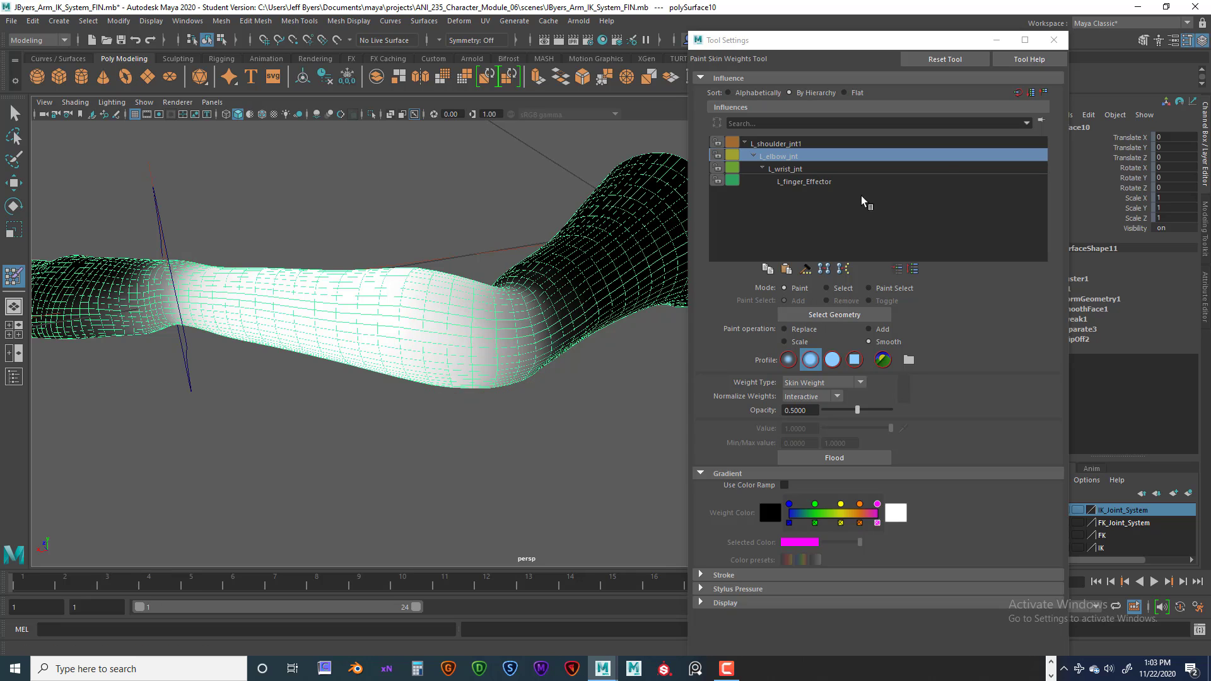
# Step: Select the L_shoulder_jnt1 influence and smooth its weights all around the elbow transition
pyautogui.click(792, 145)
pyautogui.keyDown('alt'); pyautogui.moveTo(581, 257); pyautogui.dragTo(550, 278); pyautogui.keyUp('alt')
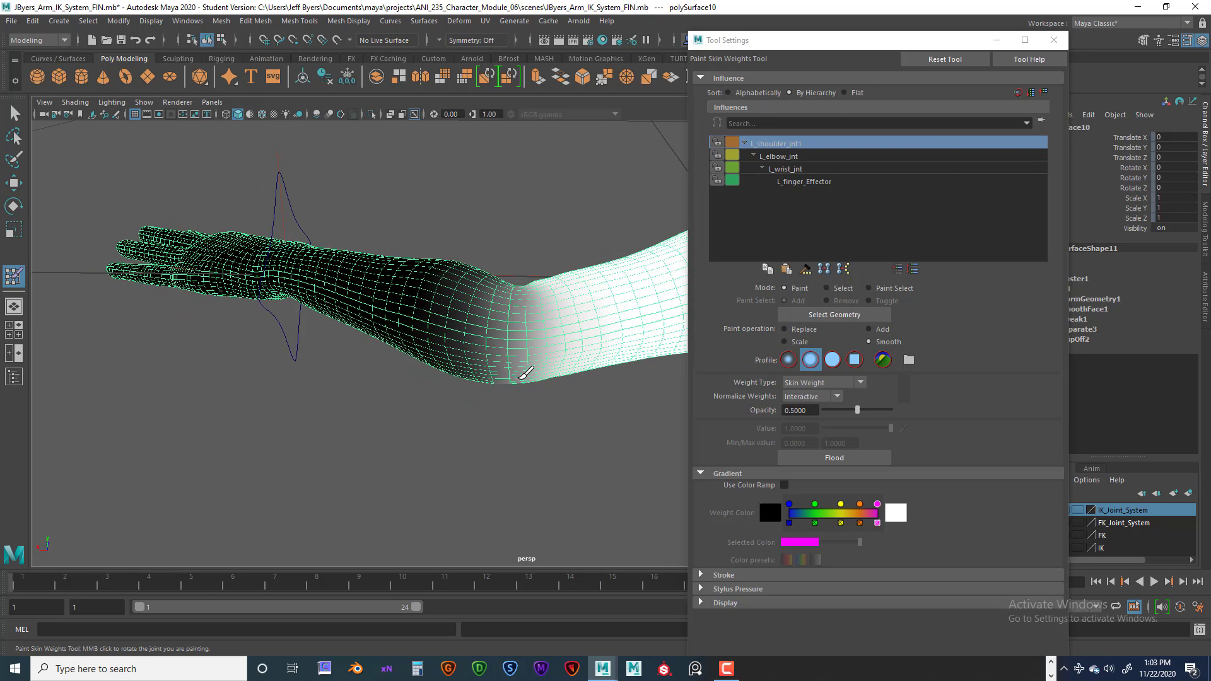
pyautogui.keyDown('alt'); pyautogui.moveTo(533, 361); pyautogui.dragTo(544, 335); pyautogui.keyUp('alt')
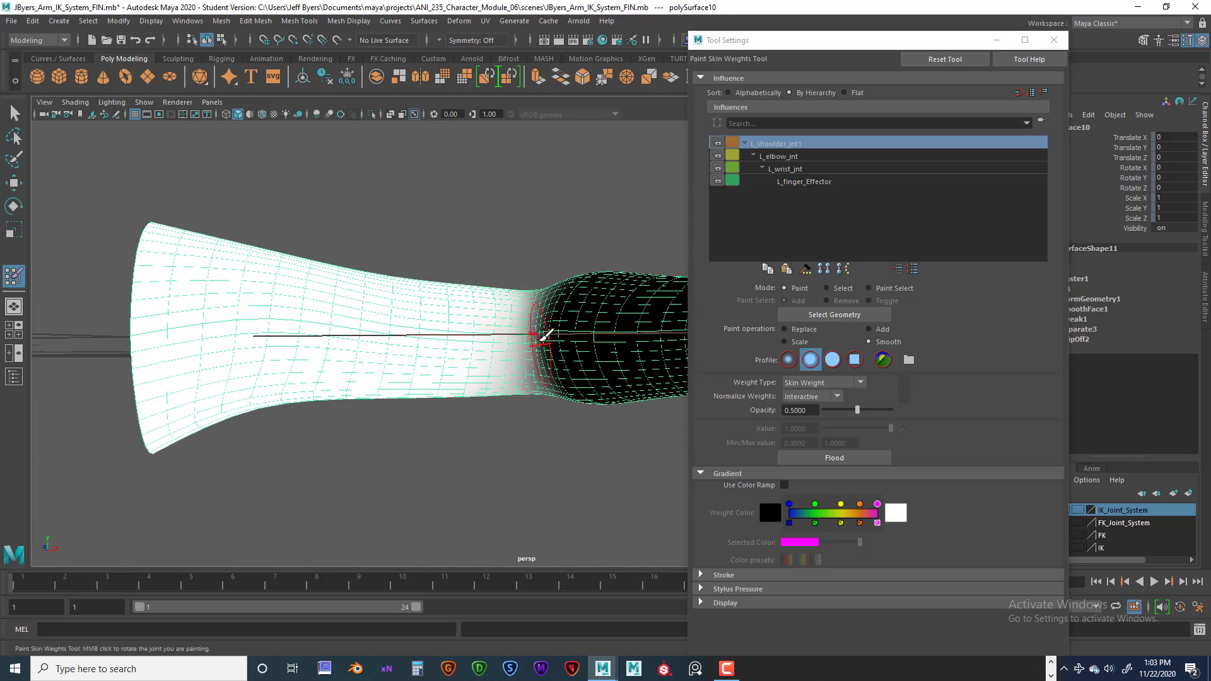
pyautogui.keyDown('alt'); pyautogui.moveTo(522, 393); pyautogui.dragTo(504, 349); pyautogui.keyUp('alt')
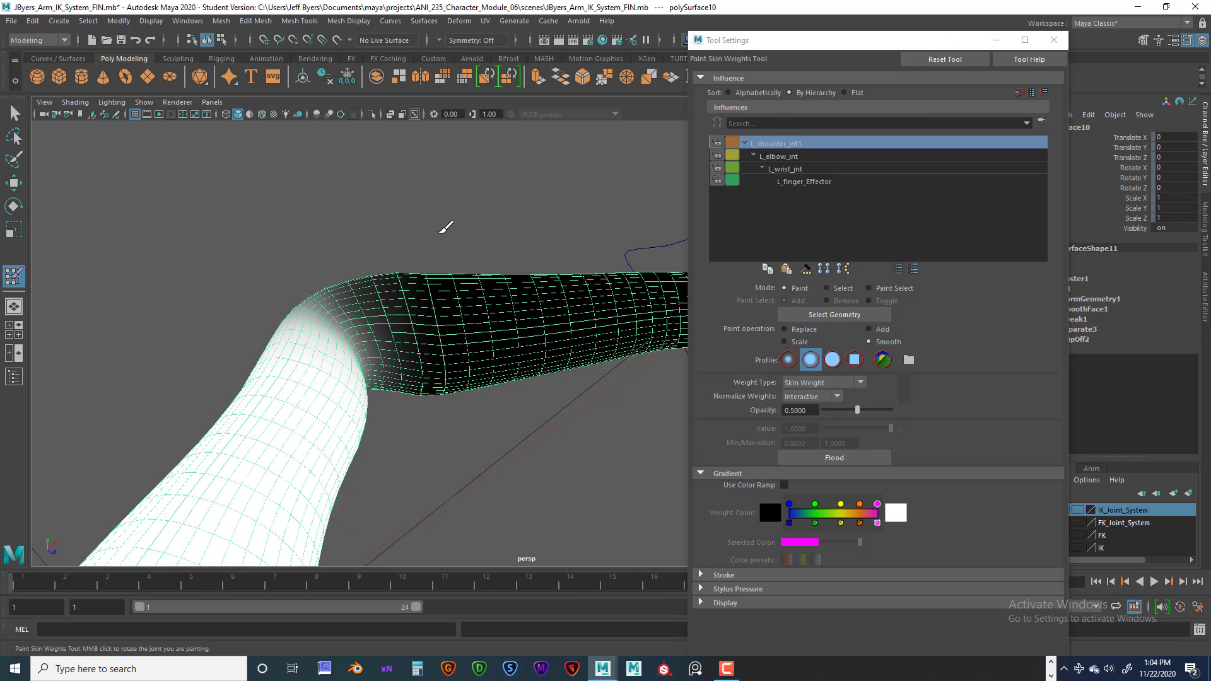
# Step: Leave weight painting and move L_Wrist_ctrl back and forth along the arm to test the smoothed elbow bend
pyautogui.press('q')
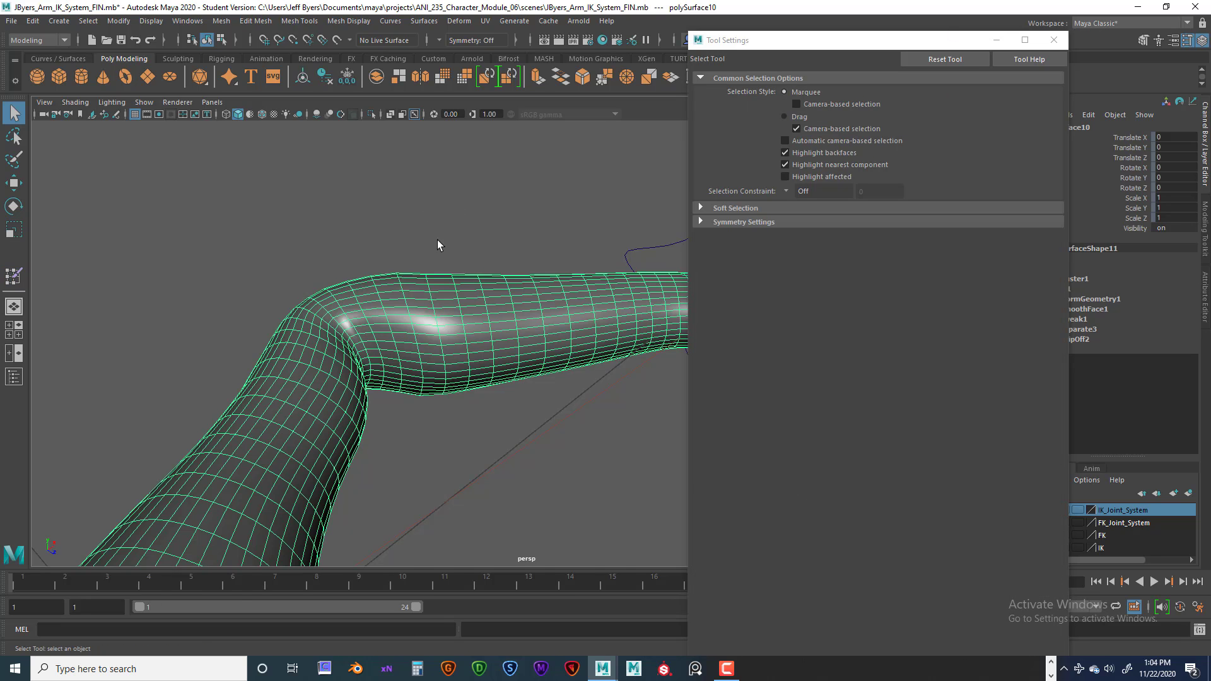
pyautogui.keyDown('alt'); pyautogui.moveTo(448, 263); pyautogui.dragTo(522, 315); pyautogui.keyUp('alt')
pyautogui.click(552, 327)
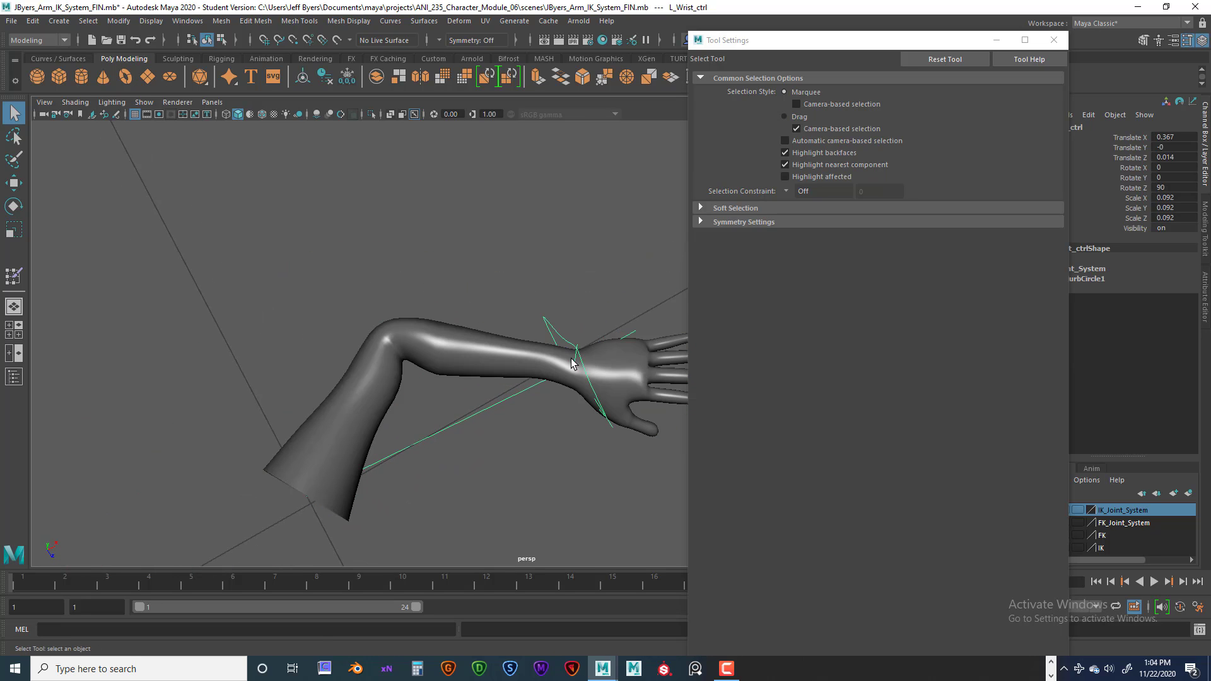
pyautogui.press('w')
pyautogui.moveTo(531, 395); pyautogui.dragTo(456, 408)
pyautogui.keyDown('alt'); pyautogui.moveTo(338, 382); pyautogui.dragTo(484, 273); pyautogui.keyUp('alt')
pyautogui.keyDown('alt'); pyautogui.moveTo(485, 235); pyautogui.dragTo(397, 265, button='middle'); pyautogui.keyUp('alt')
pyautogui.moveTo(476, 283); pyautogui.dragTo(573, 265)
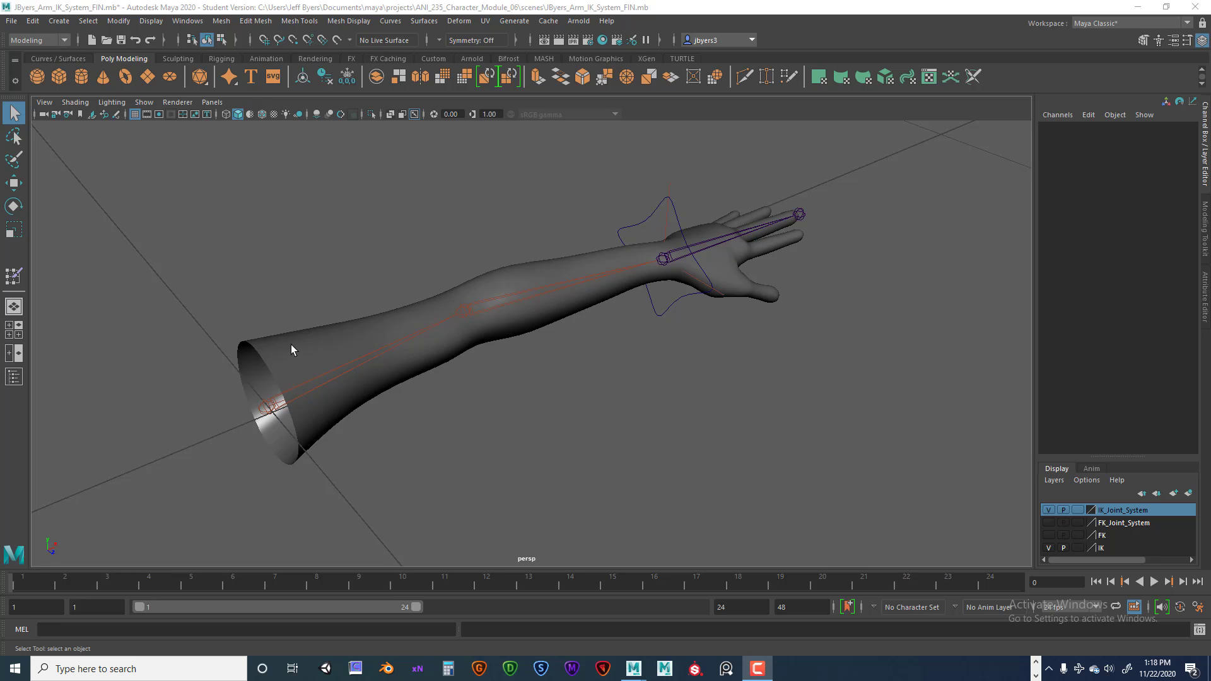
# Step: Bind the unbound arm mesh to the L_shoulder_jnt1 joint hierarchy using the Geodesic Voxel bind method
pyautogui.keyDown('alt'); pyautogui.moveTo(357, 365); pyautogui.dragTo(396, 344); pyautogui.keyUp('alt')
pyautogui.click(308, 395)
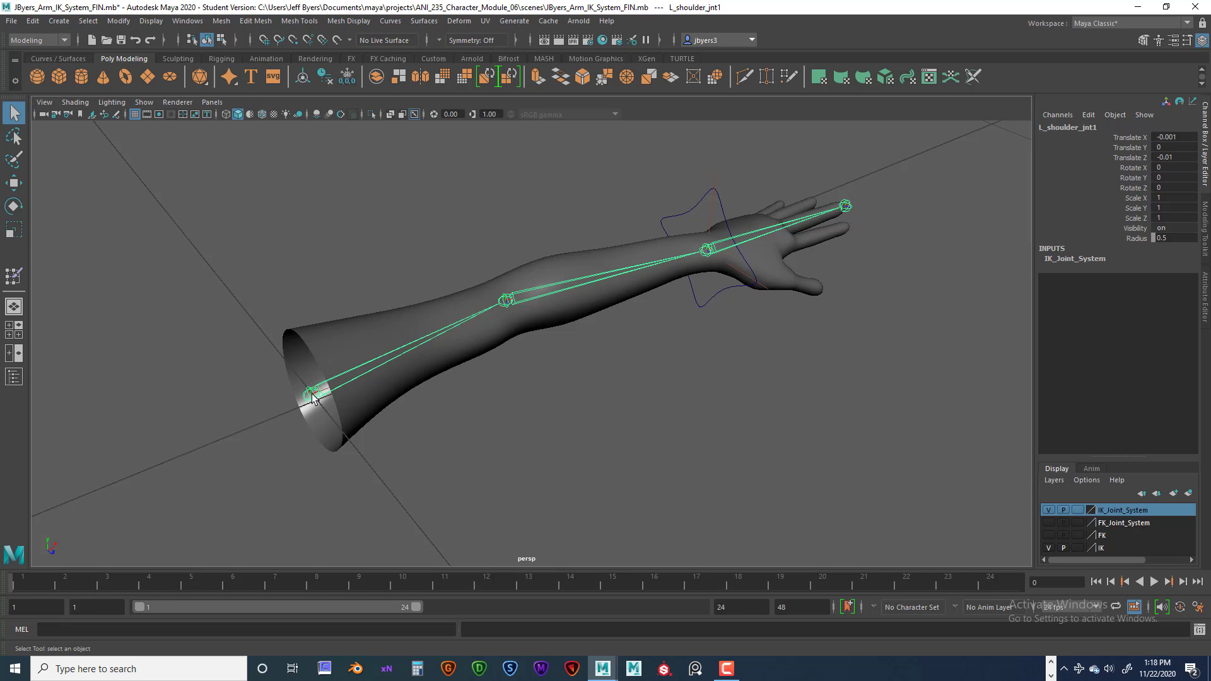
pyautogui.click(363, 341)
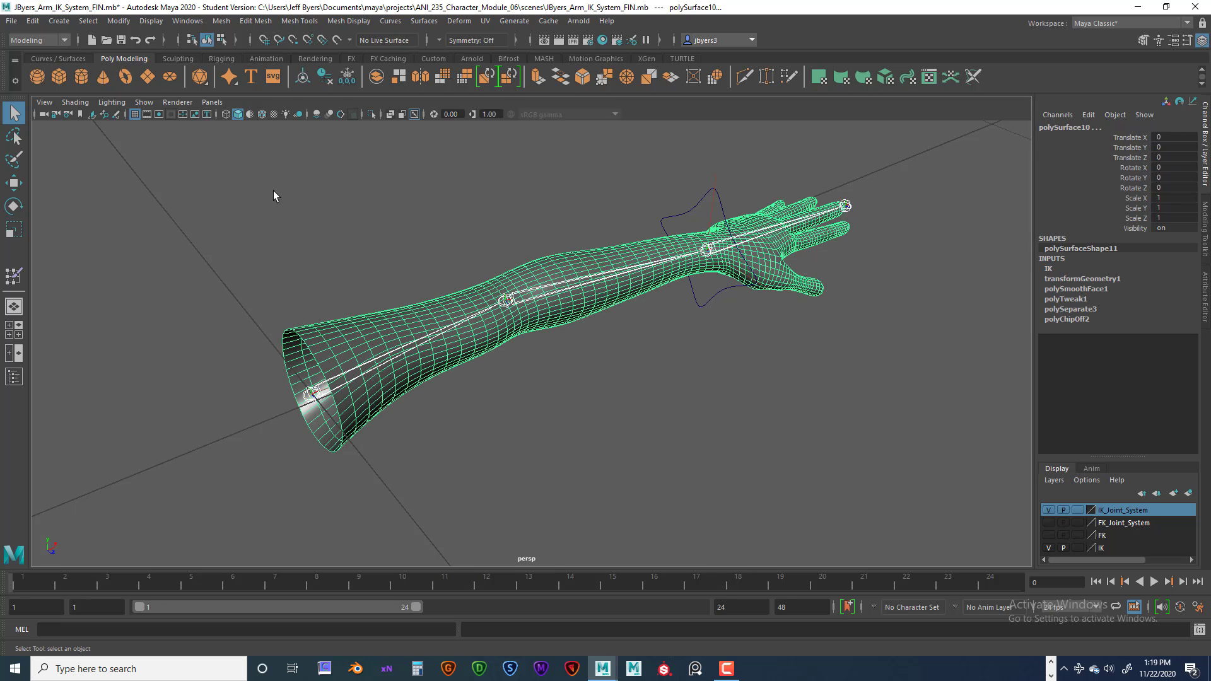
pyautogui.press('space')
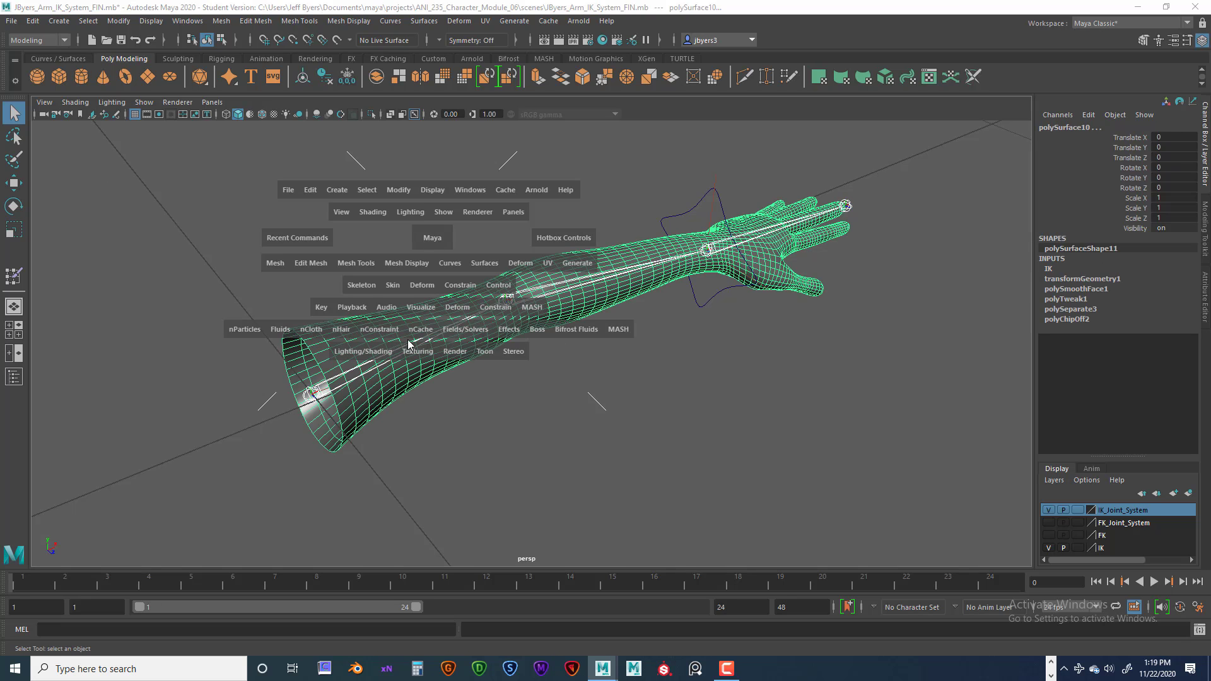
pyautogui.click(392, 286)
pyautogui.click(553, 321)
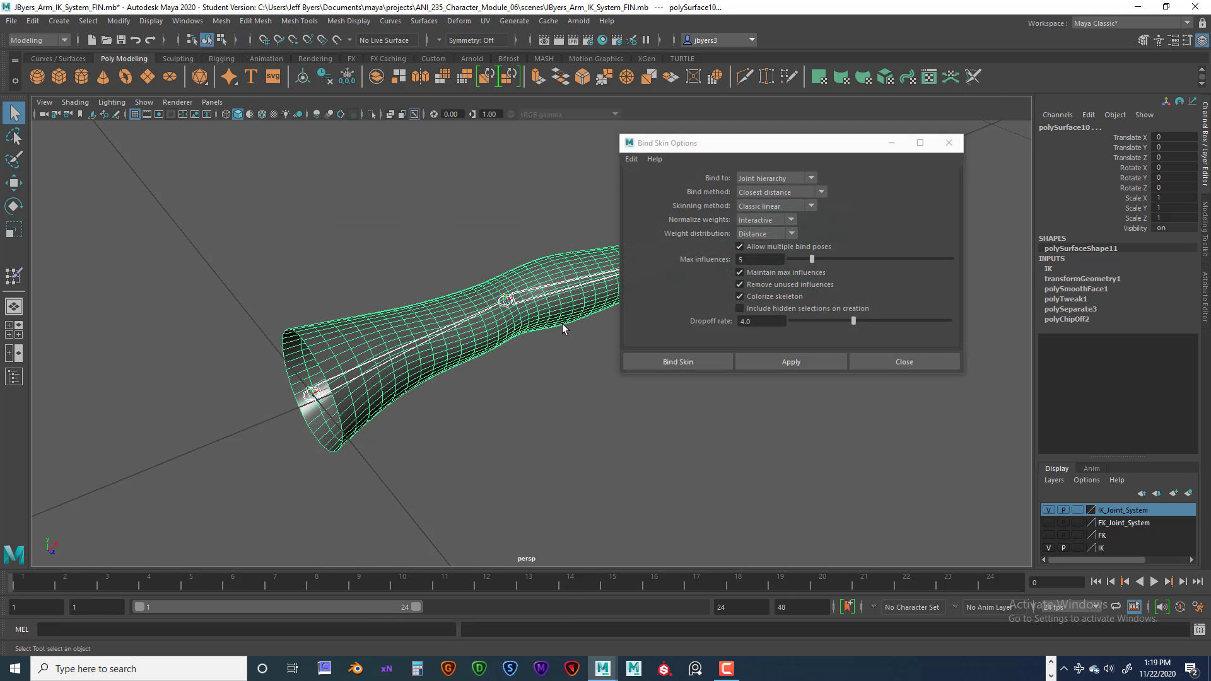
pyautogui.click(805, 192)
pyautogui.click(781, 236)
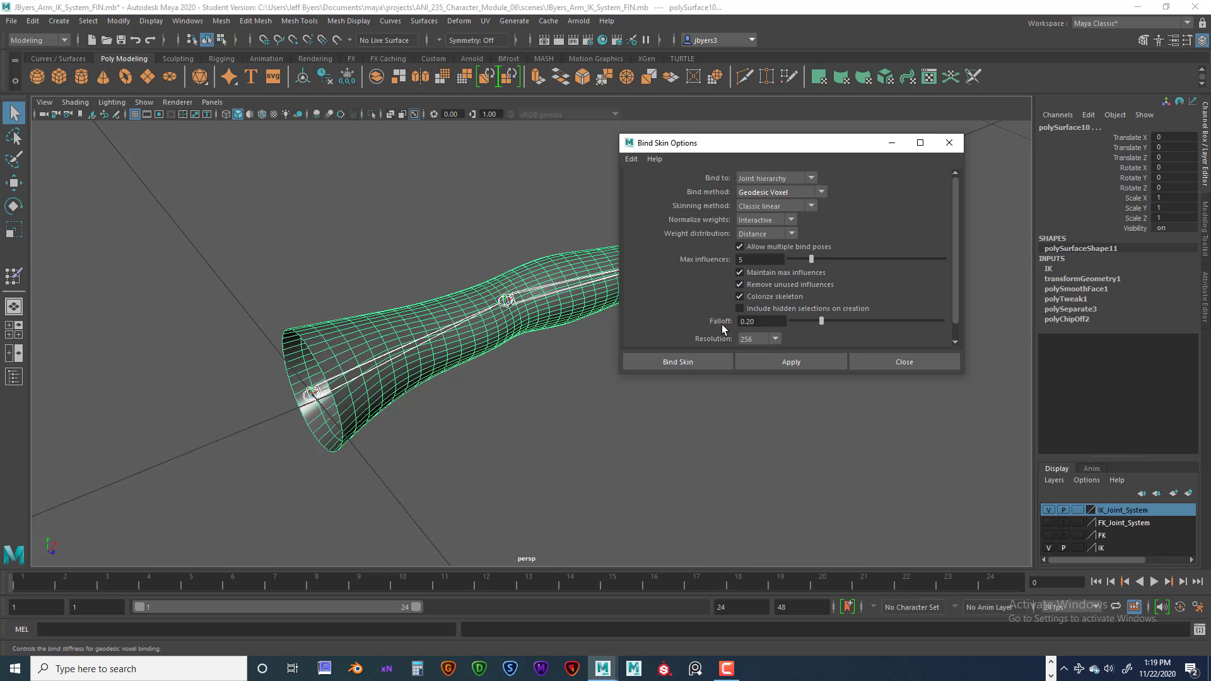
pyautogui.click(683, 362)
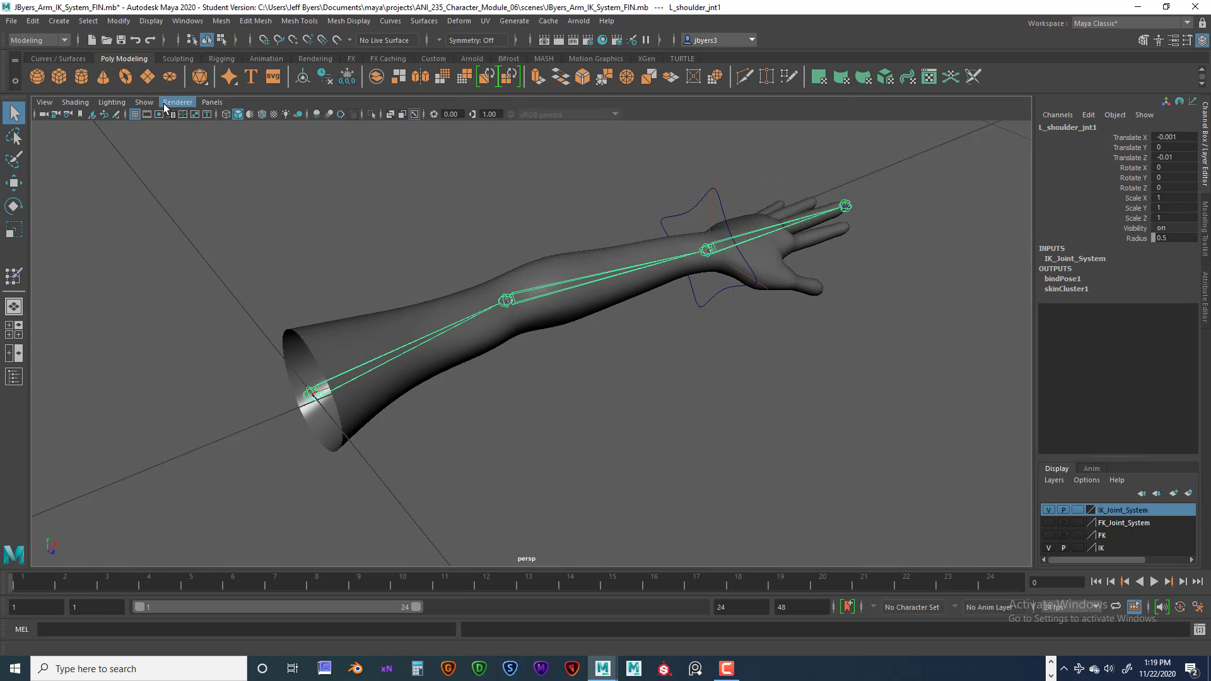
# Step: Hide the joints in the viewport and move L_Wrist_ctrl along X toward the shoulder to bend the elbow
pyautogui.click(144, 102)
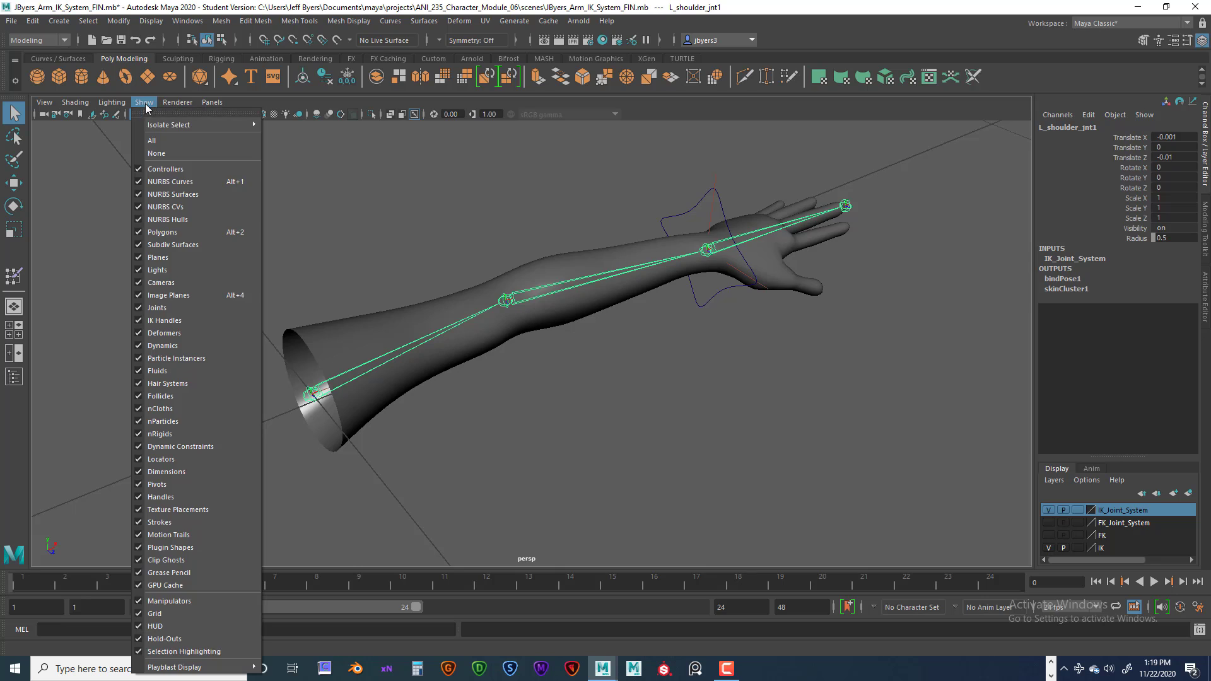
pyautogui.click(151, 308)
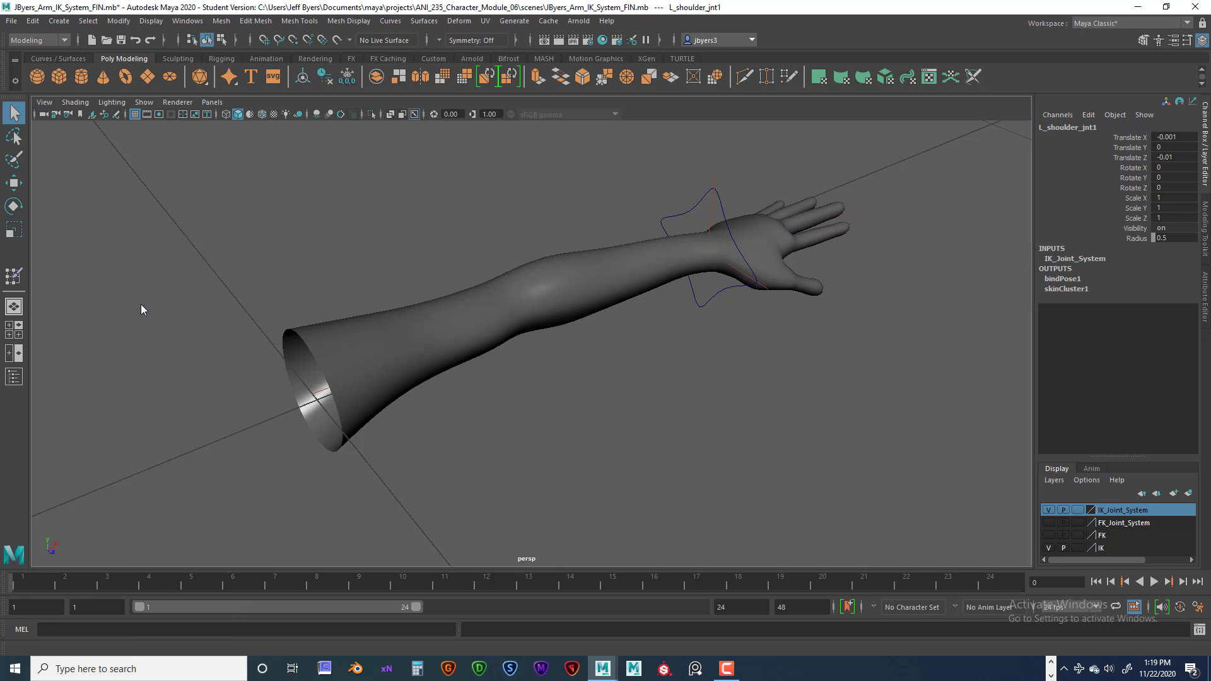
pyautogui.click(722, 208)
pyautogui.press('e')
pyautogui.press('w')
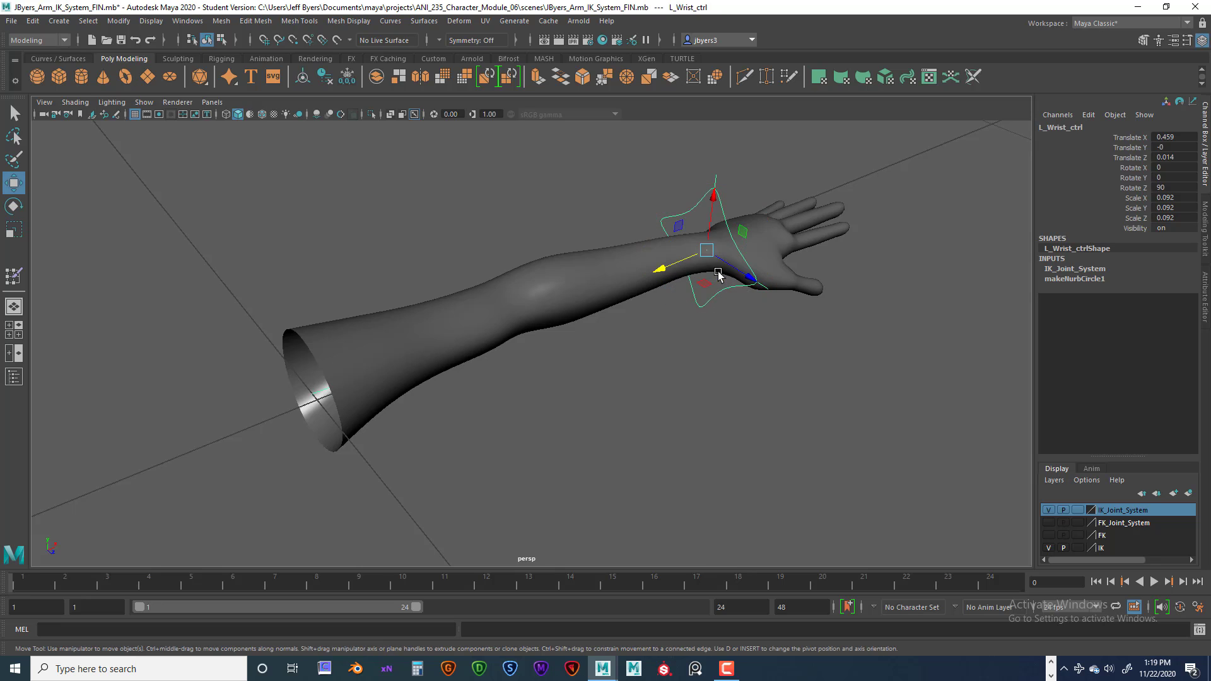
pyautogui.moveTo(682, 268); pyautogui.dragTo(637, 288)
pyautogui.keyDown('alt'); pyautogui.moveTo(551, 304); pyautogui.dragTo(527, 339); pyautogui.keyUp('alt')
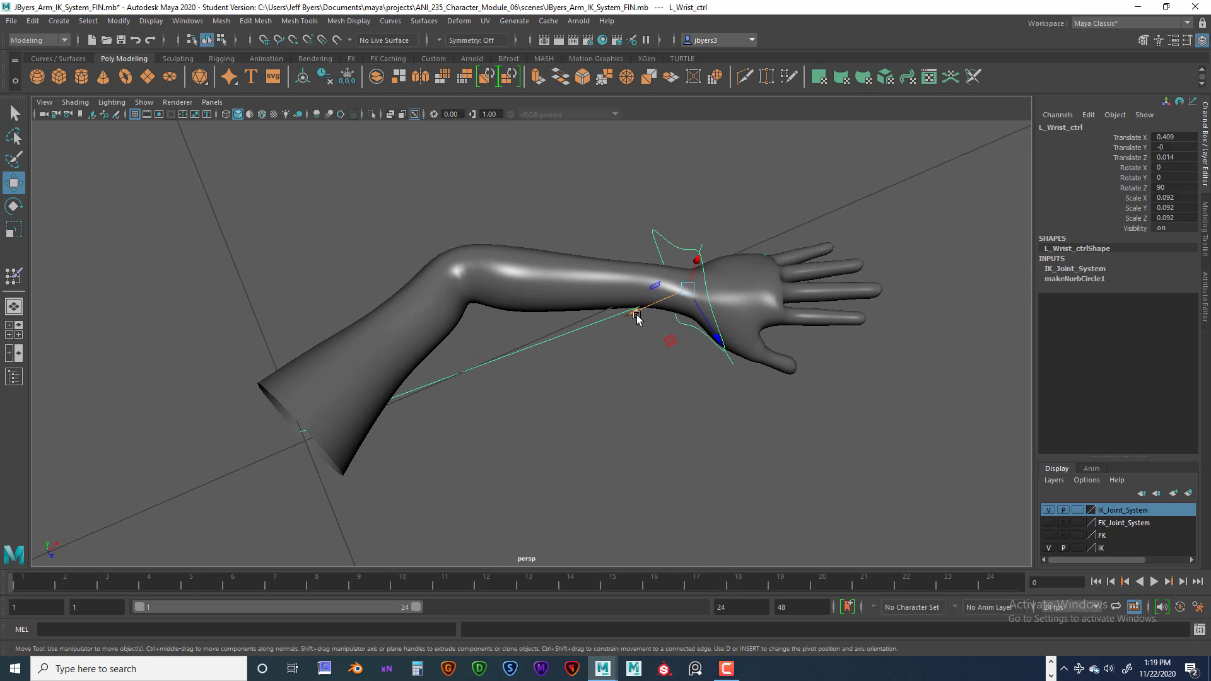
pyautogui.moveTo(633, 312); pyautogui.dragTo(601, 331)
# Step: Select the arm mesh and open the Paint Skin Weights tool settings
pyautogui.click(488, 315)
pyautogui.keyDown('alt'); pyautogui.moveTo(494, 308); pyautogui.dragTo(505, 281); pyautogui.keyUp('alt')
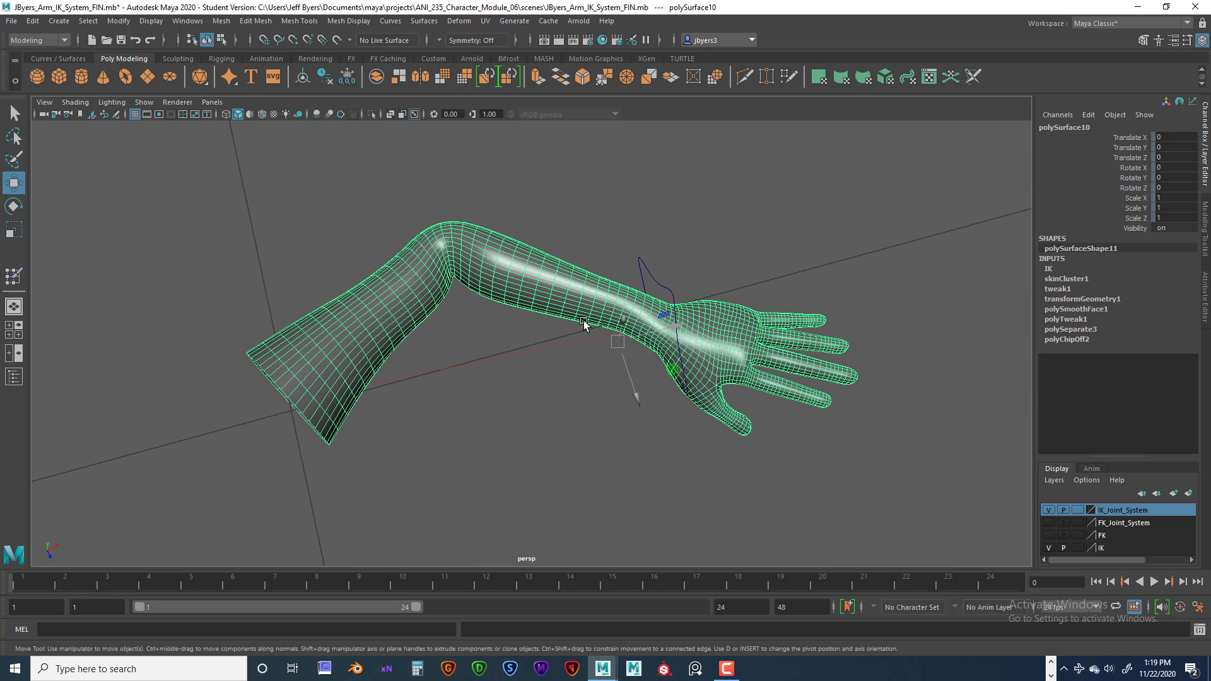
pyautogui.press('space')
pyautogui.press('space')
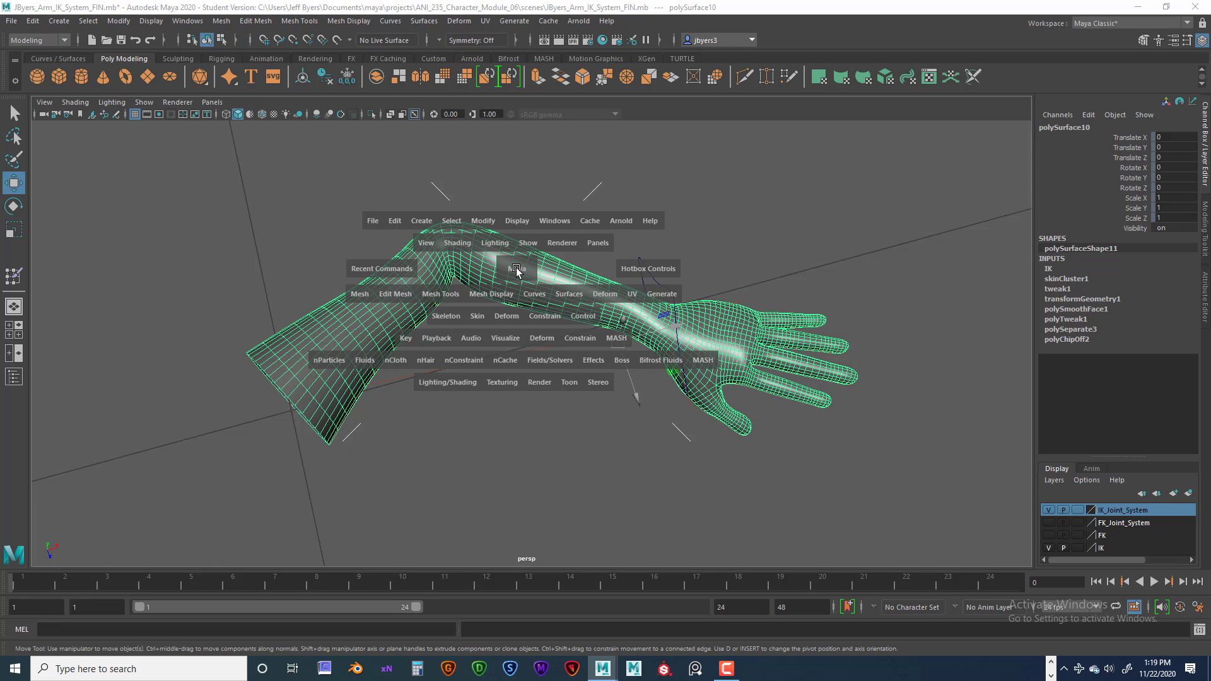
pyautogui.click(478, 318)
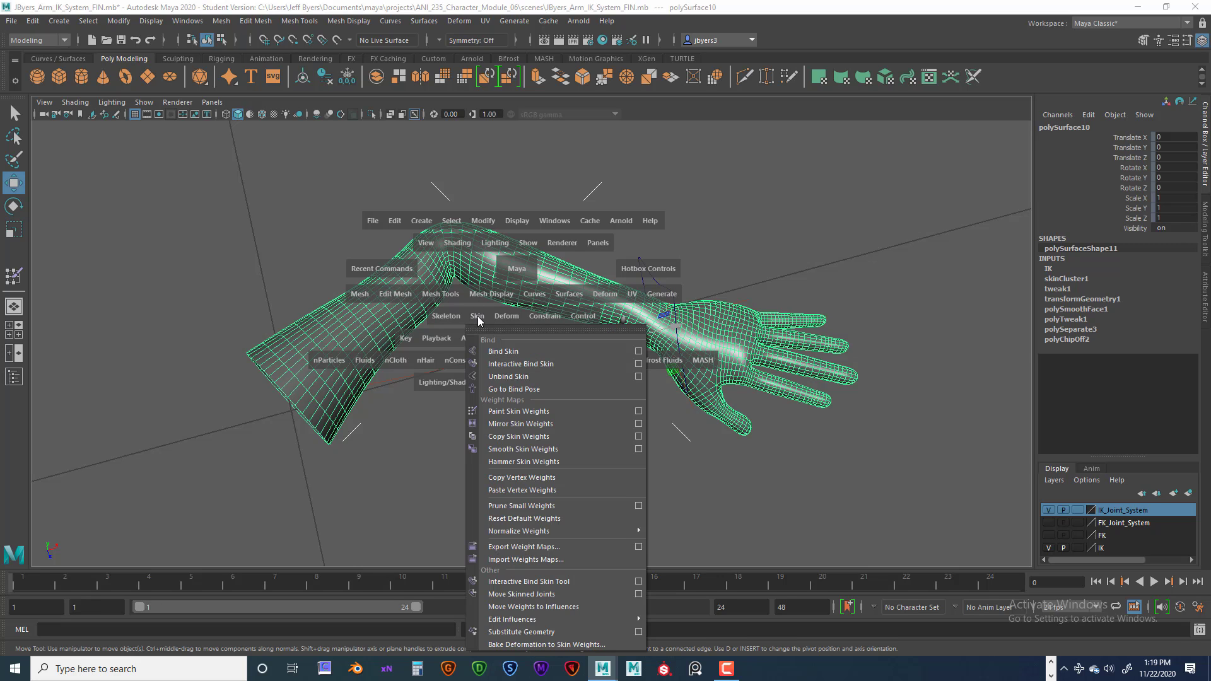
pyautogui.click(639, 412)
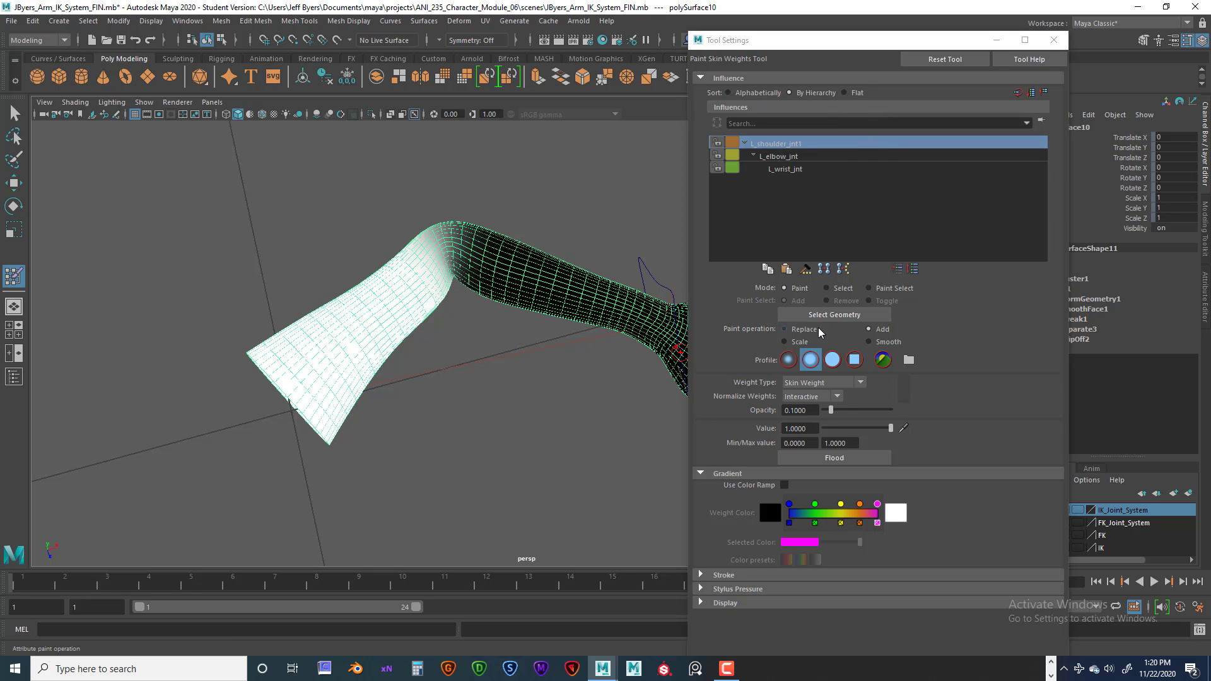
# Step: Set the paint operation to Smooth with an opacity of 0.5 for working on the L_shoulder_jnt1 weights at the elbow
pyautogui.keyDown('alt'); pyautogui.moveTo(483, 341); pyautogui.dragTo(439, 320); pyautogui.keyUp('alt')
pyautogui.scroll(5, 311, 351)
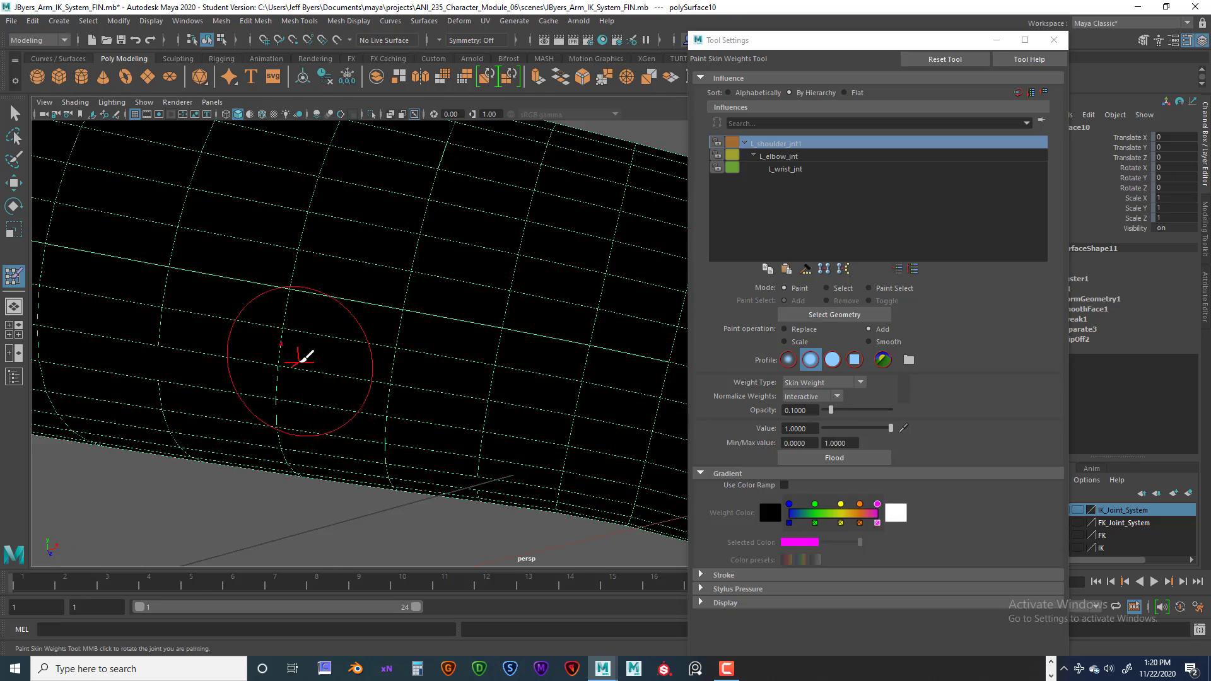
pyautogui.keyDown('alt'); pyautogui.moveTo(311, 346); pyautogui.dragTo(513, 343, button='middle'); pyautogui.keyUp('alt')
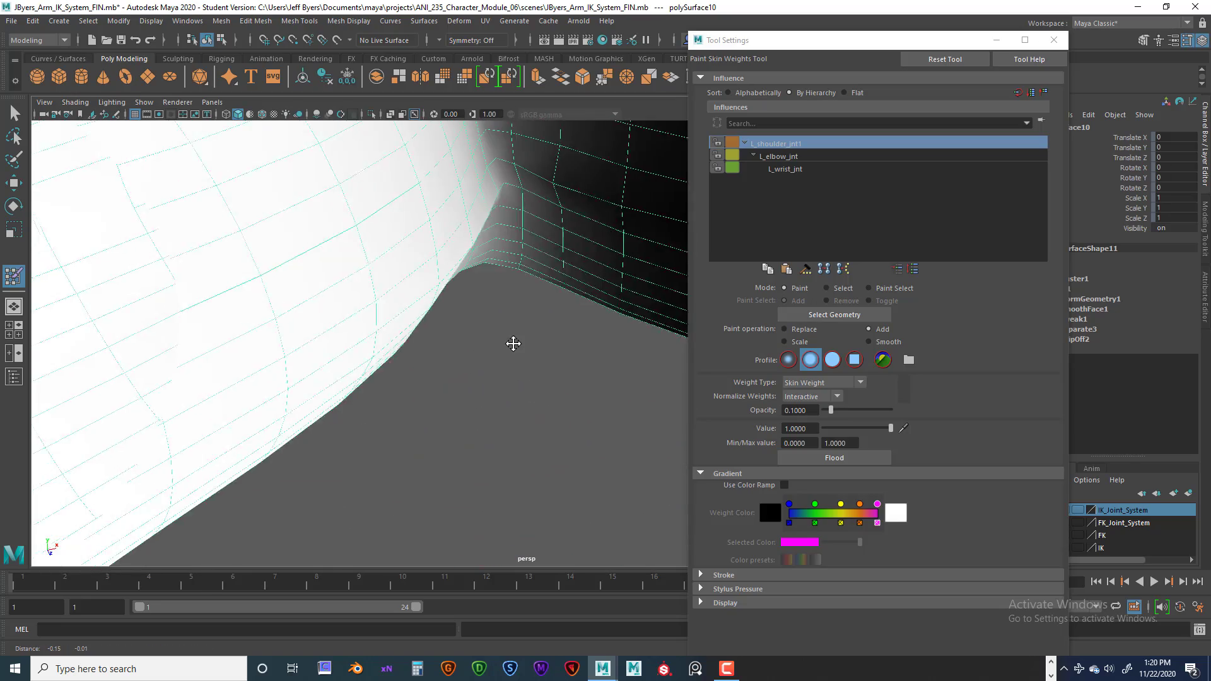
pyautogui.keyDown('alt'); pyautogui.moveTo(512, 343); pyautogui.dragTo(478, 362, button='right'); pyautogui.keyUp('alt')
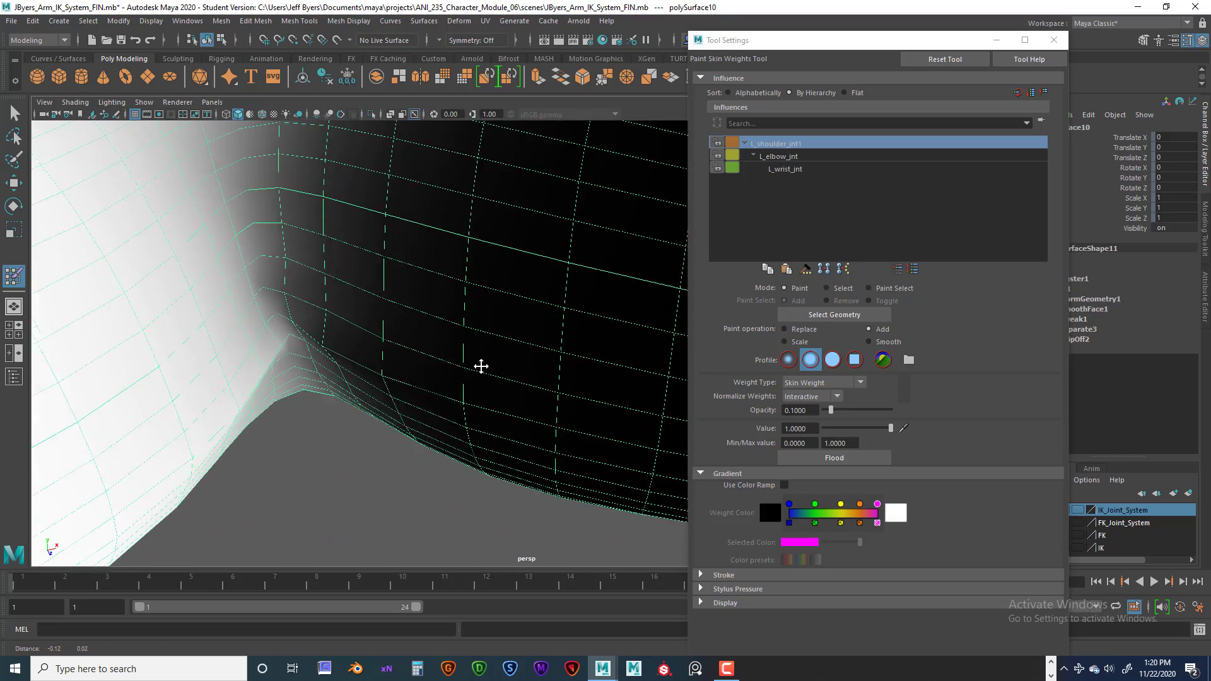
pyautogui.moveTo(465, 353)
pyautogui.keyDown('alt'); pyautogui.mouseDown()
pyautogui.moveTo(414, 340)
pyautogui.moveTo(410, 292)
pyautogui.moveTo(360, 316)
pyautogui.moveTo(362, 365)
pyautogui.moveTo(369, 353)
pyautogui.moveTo(392, 405)
pyautogui.moveTo(374, 383)
pyautogui.moveTo(508, 400)
pyautogui.moveTo(418, 359)
pyautogui.moveTo(386, 308)
pyautogui.mouseUp(); pyautogui.keyUp('alt')
pyautogui.click(870, 341)
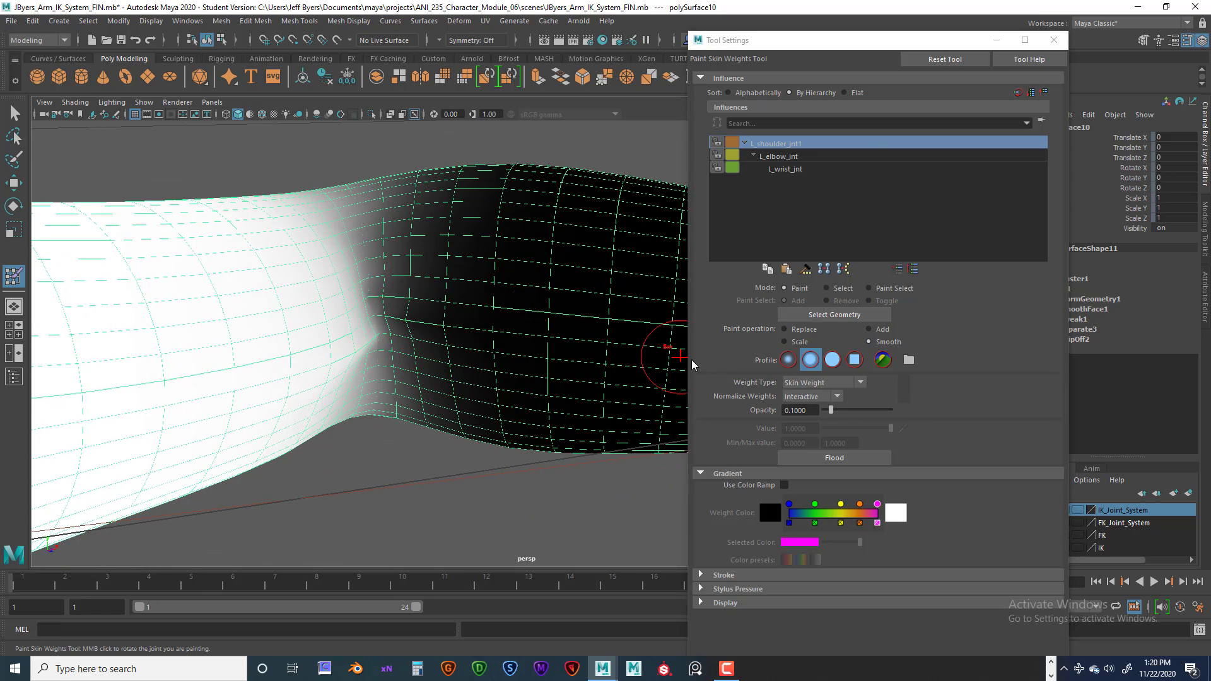
pyautogui.moveTo(541, 338)
pyautogui.keyDown('alt'); pyautogui.mouseDown()
pyautogui.moveTo(400, 397)
pyautogui.moveTo(377, 371)
pyautogui.mouseUp(); pyautogui.keyUp('alt')
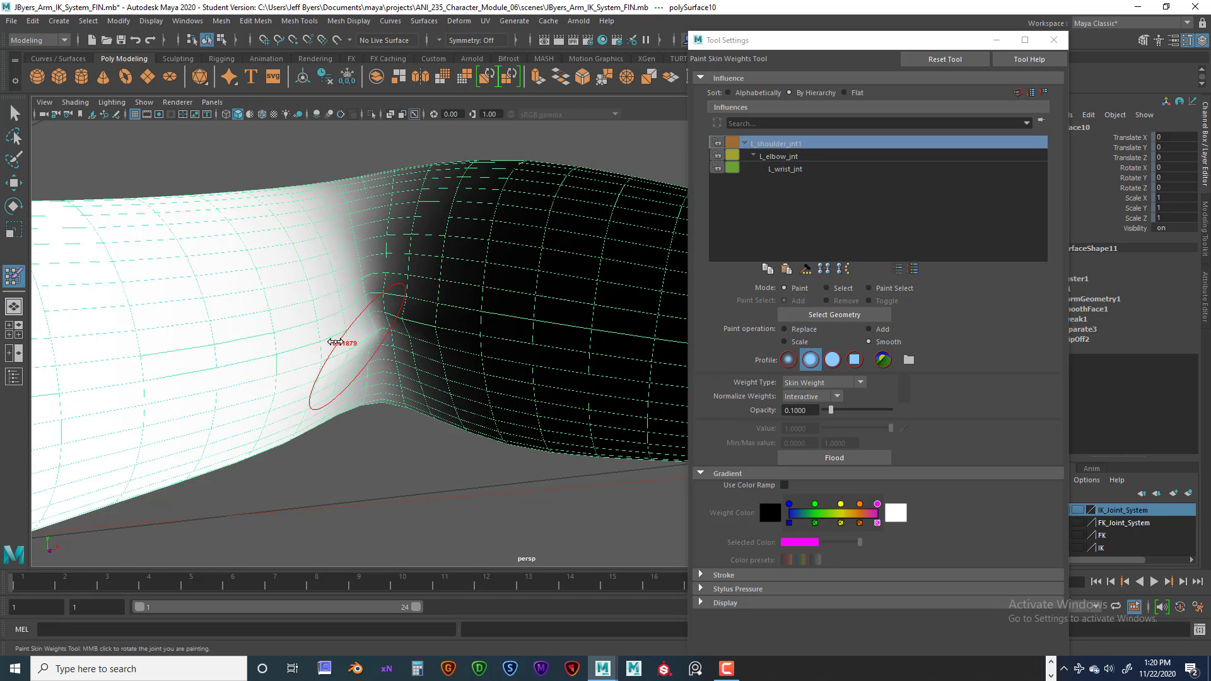
pyautogui.click(807, 410)
pyautogui.write('.')
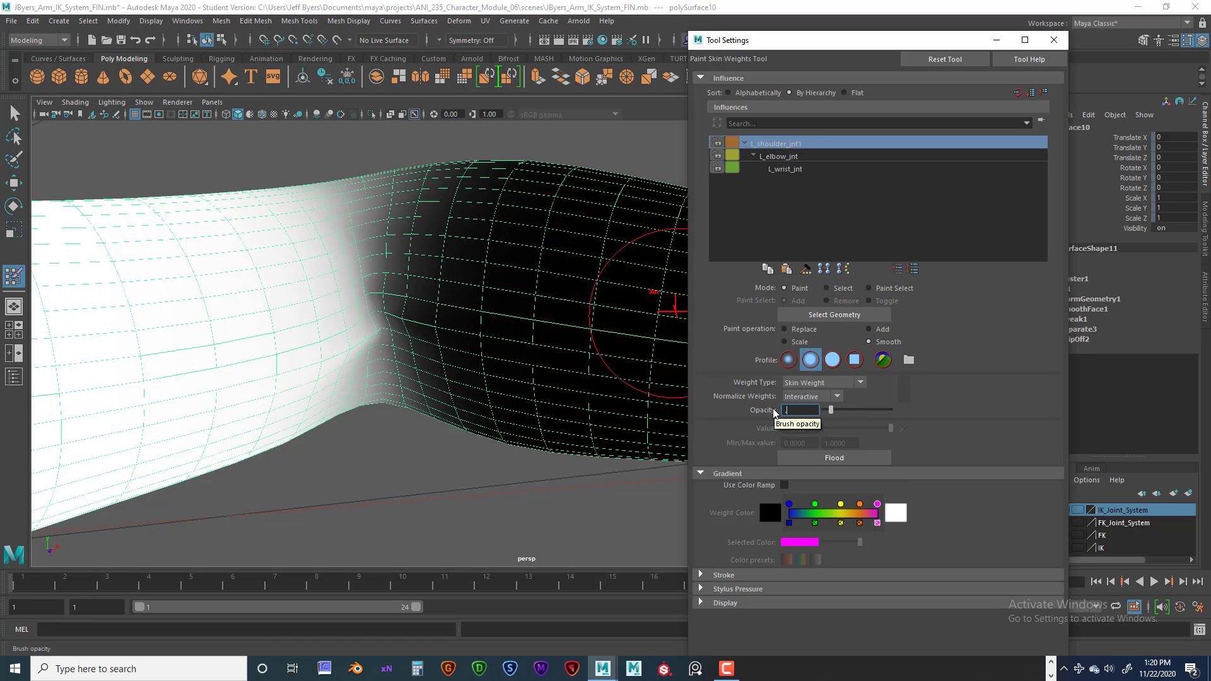
pyautogui.write('5')
pyautogui.press('Return')
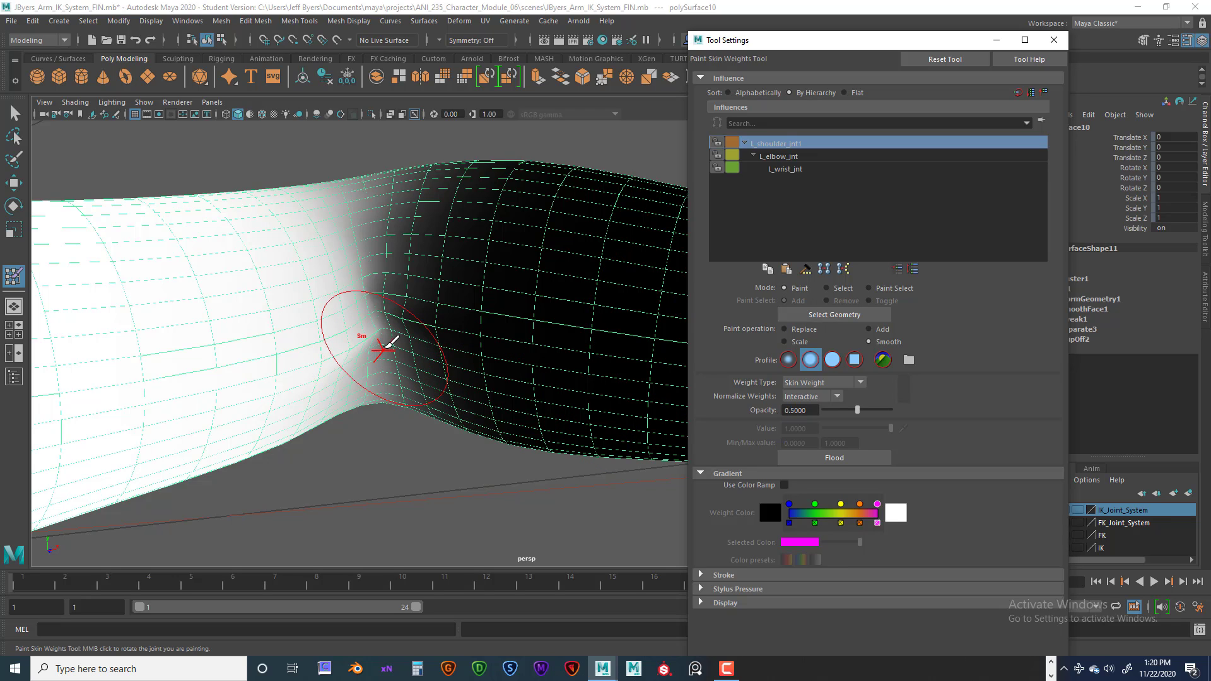
# Step: Smooth the L_shoulder_jnt1 weights in the elbow crease, and smooth the L_elbow_jnt weights around the bend
pyautogui.moveTo(371, 314)
pyautogui.mouseDown()
pyautogui.moveTo(343, 312)
pyautogui.moveTo(359, 369)
pyautogui.moveTo(375, 338)
pyautogui.moveTo(359, 402)
pyautogui.moveTo(362, 324)
pyautogui.mouseUp()
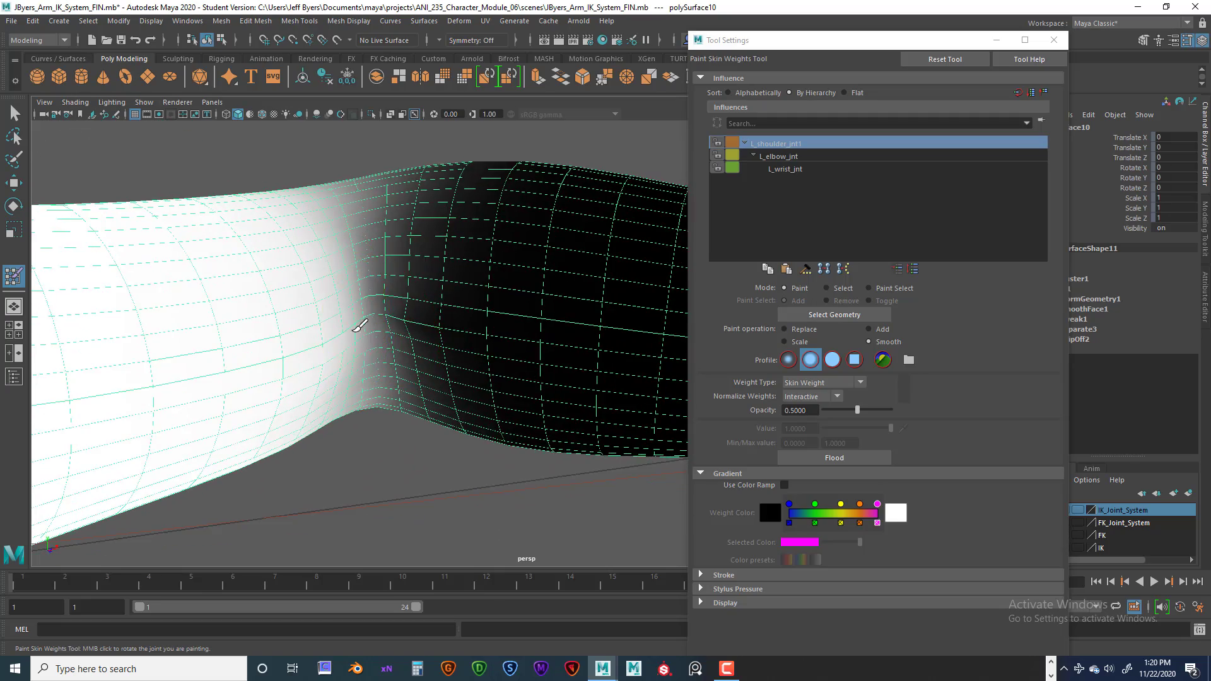
pyautogui.click(779, 157)
pyautogui.keyDown('alt'); pyautogui.moveTo(523, 309); pyautogui.dragTo(422, 331); pyautogui.keyUp('alt')
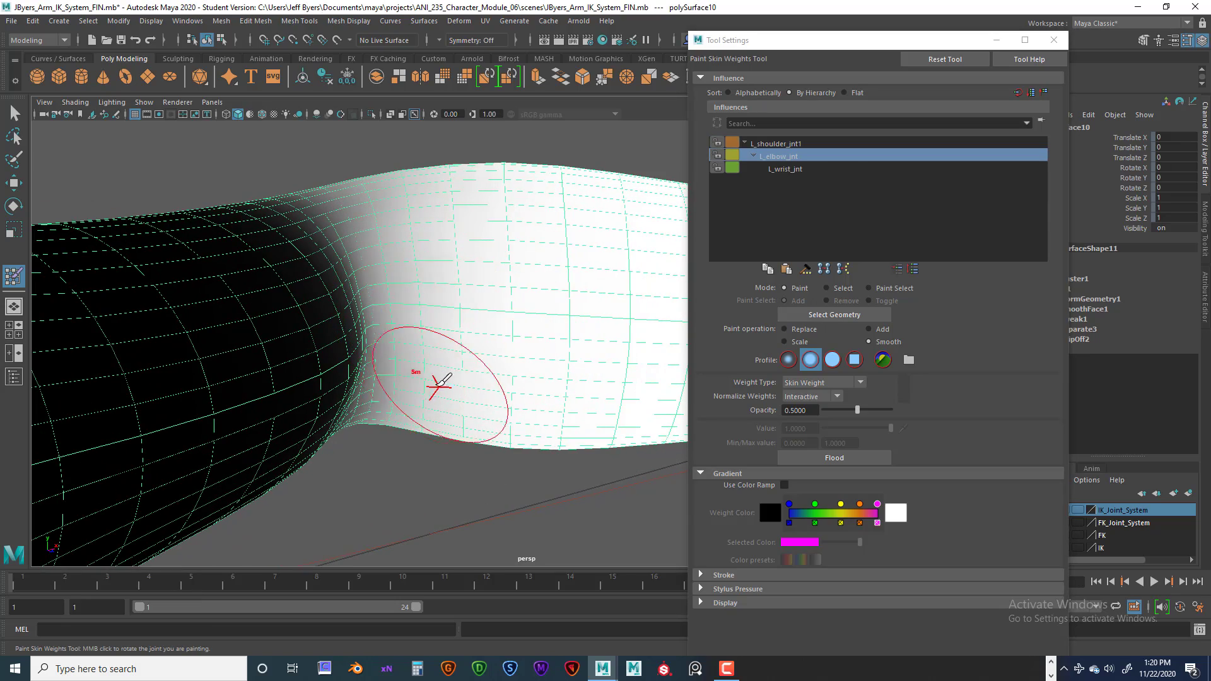
pyautogui.moveTo(442, 382)
pyautogui.keyDown('alt'); pyautogui.mouseDown()
pyautogui.moveTo(377, 394)
pyautogui.moveTo(416, 243)
pyautogui.mouseUp(); pyautogui.keyUp('alt')
pyautogui.moveTo(407, 329)
pyautogui.keyDown('alt'); pyautogui.mouseDown()
pyautogui.moveTo(452, 315)
pyautogui.moveTo(417, 277)
pyautogui.mouseUp(); pyautogui.keyUp('alt')
pyautogui.moveTo(408, 352)
pyautogui.keyDown('alt'); pyautogui.mouseDown()
pyautogui.moveTo(432, 376)
pyautogui.moveTo(408, 287)
pyautogui.moveTo(444, 276)
pyautogui.moveTo(622, 278)
pyautogui.moveTo(608, 257)
pyautogui.mouseUp(); pyautogui.keyUp('alt')
pyautogui.scroll(-5, 566, 349)
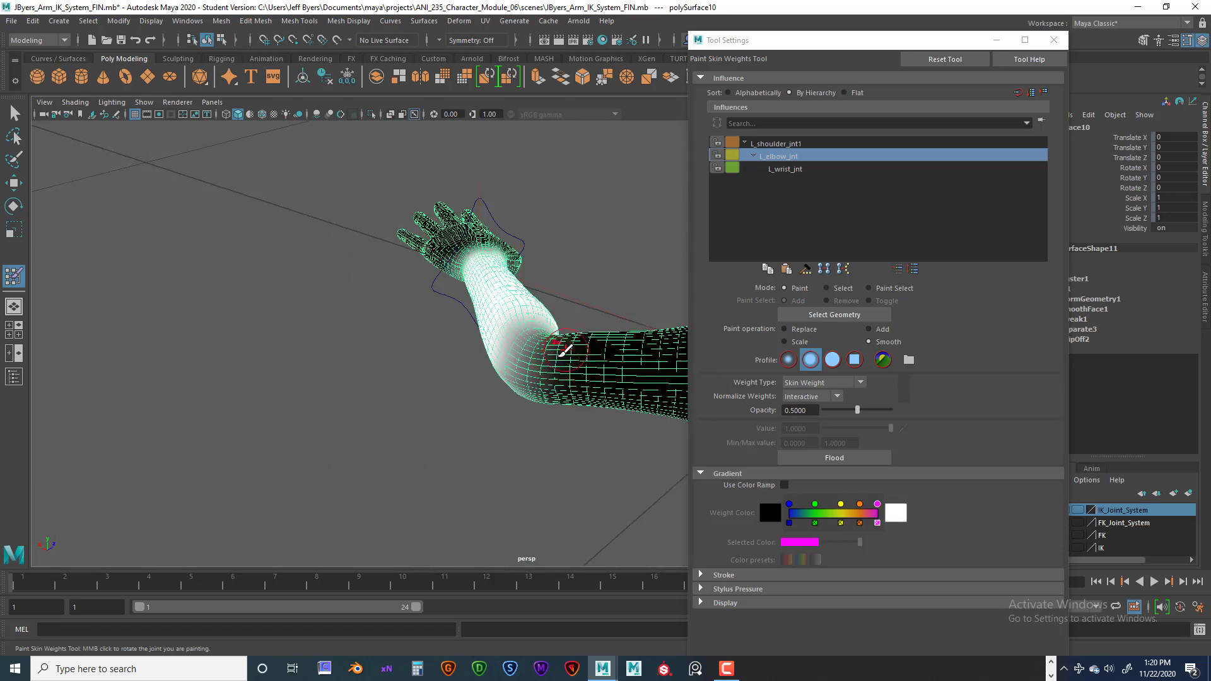
pyautogui.moveTo(566, 349)
pyautogui.keyDown('alt'); pyautogui.mouseDown()
pyautogui.moveTo(541, 324)
pyautogui.moveTo(521, 225)
pyautogui.moveTo(567, 319)
pyautogui.moveTo(519, 316)
pyautogui.moveTo(522, 252)
pyautogui.moveTo(516, 309)
pyautogui.moveTo(478, 313)
pyautogui.mouseUp(); pyautogui.keyUp('alt')
pyautogui.scroll(5, 567, 357)
pyautogui.scroll(3, 541, 324)
pyautogui.scroll(-5, 529, 319)
pyautogui.scroll(5, 530, 324)
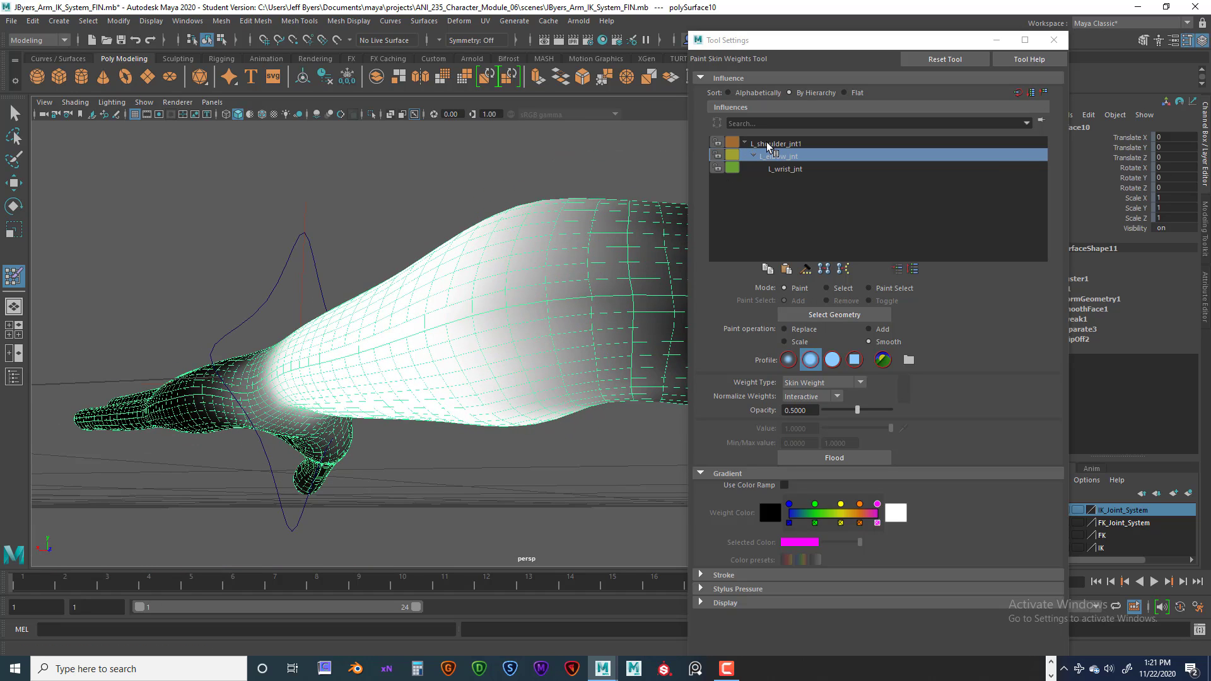
# Step: Smooth the L_shoulder_jnt1 weights on the outer side of the elbow and blend them with the L_elbow_jnt weights
pyautogui.click(776, 144)
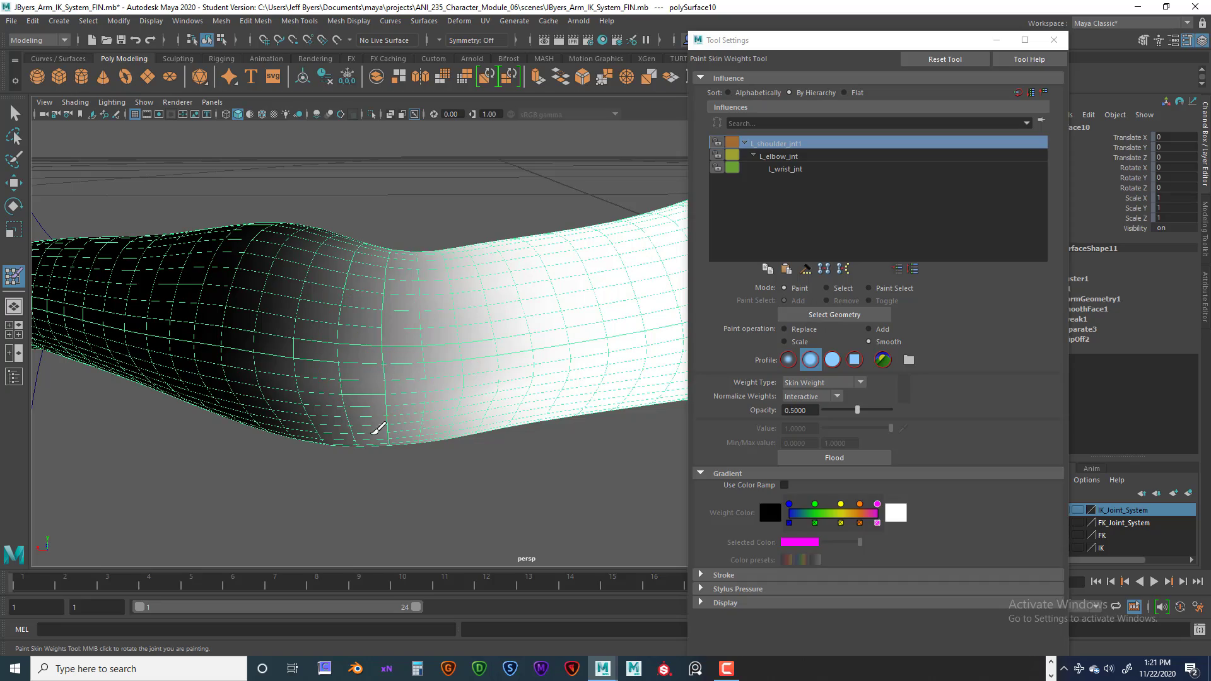
pyautogui.moveTo(495, 485)
pyautogui.keyDown('alt'); pyautogui.mouseDown()
pyautogui.moveTo(513, 424)
pyautogui.moveTo(498, 248)
pyautogui.mouseUp(); pyautogui.keyUp('alt')
pyautogui.moveTo(468, 320)
pyautogui.keyDown('alt'); pyautogui.mouseDown()
pyautogui.moveTo(316, 400)
pyautogui.moveTo(408, 359)
pyautogui.moveTo(389, 376)
pyautogui.moveTo(456, 375)
pyautogui.moveTo(469, 325)
pyautogui.mouseUp(); pyautogui.keyUp('alt')
pyautogui.click(779, 157)
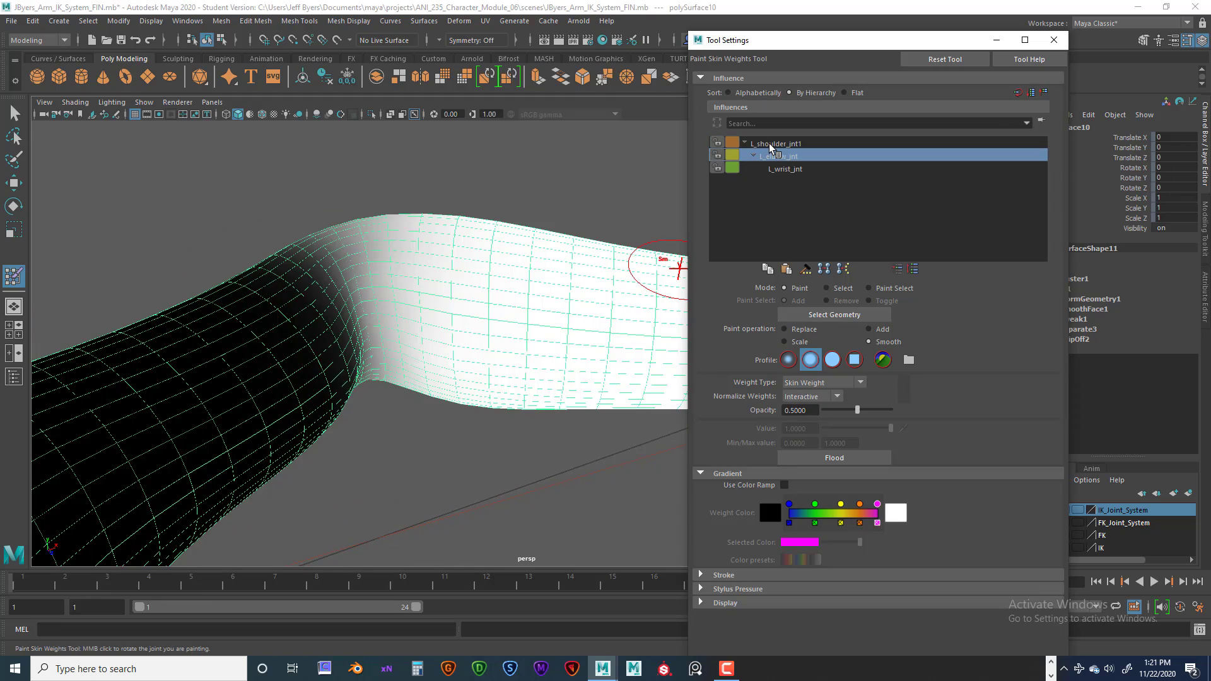
pyautogui.click(771, 145)
pyautogui.keyDown('alt'); pyautogui.moveTo(533, 305); pyautogui.dragTo(498, 296); pyautogui.keyUp('alt')
pyautogui.click(773, 155)
pyautogui.click(773, 144)
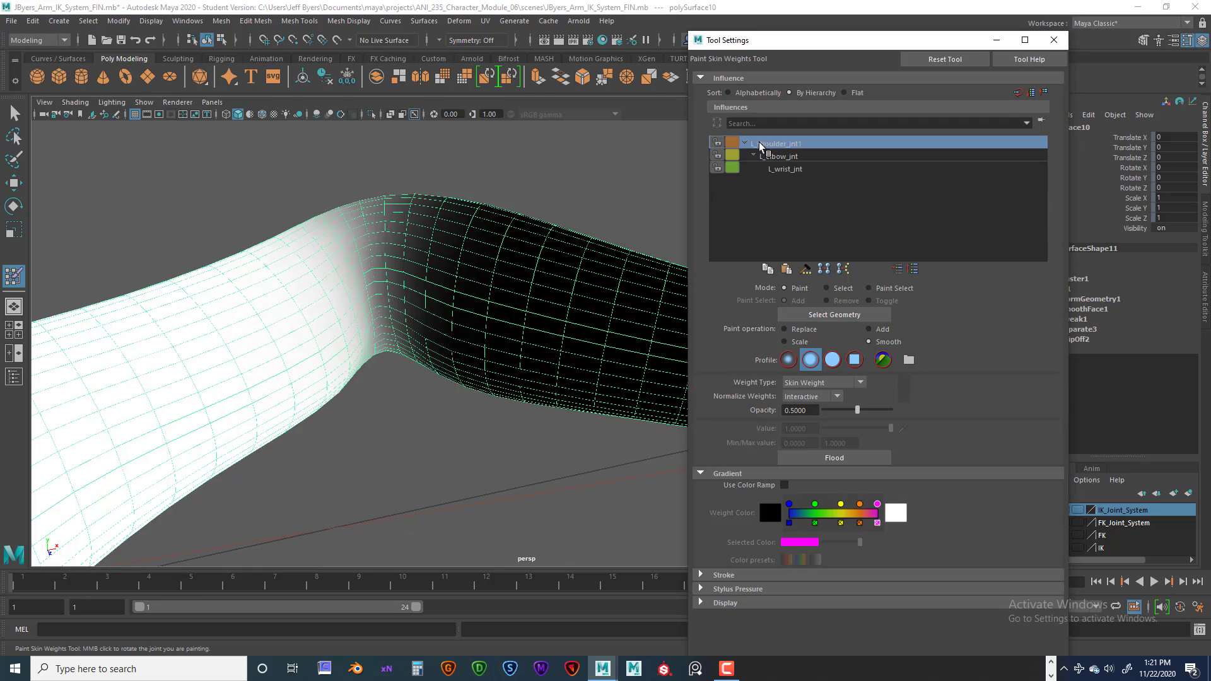
# Step: Alternate between the L_elbow_jnt and L_shoulder_jnt1 influences to even out the smoothed weights on the inside of the elbow
pyautogui.keyDown('alt'); pyautogui.moveTo(500, 248); pyautogui.dragTo(392, 308); pyautogui.keyUp('alt')
pyautogui.click(776, 156)
pyautogui.click(772, 145)
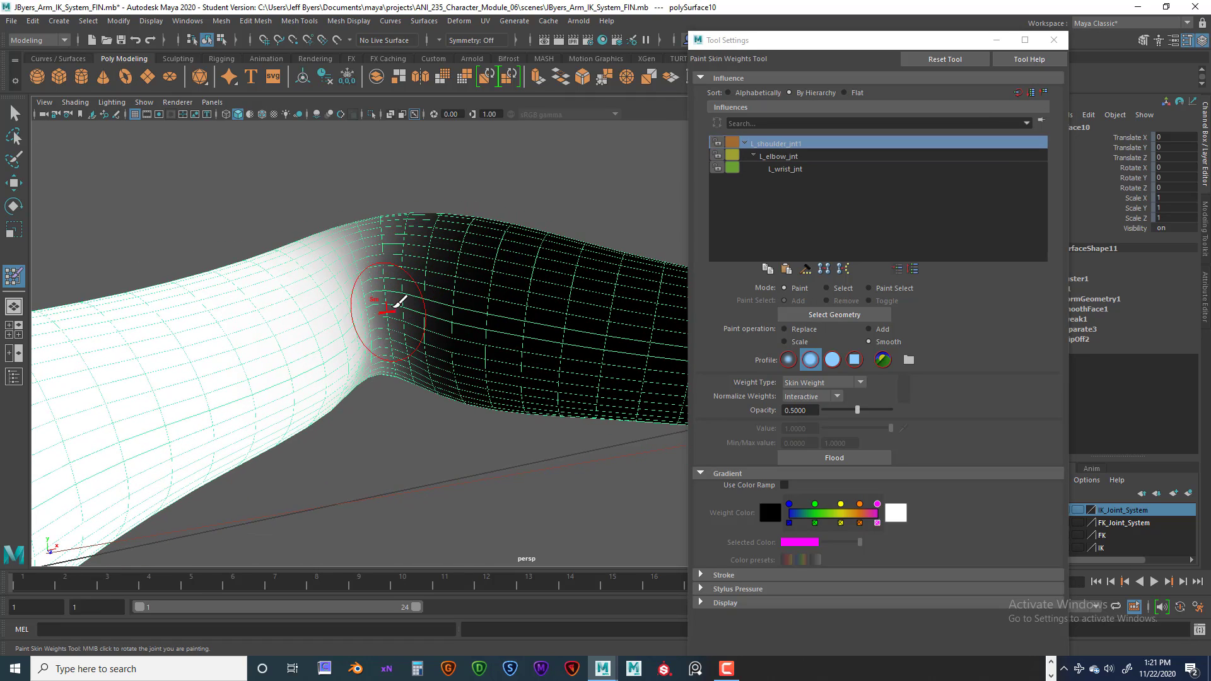
pyautogui.click(771, 155)
pyautogui.click(770, 146)
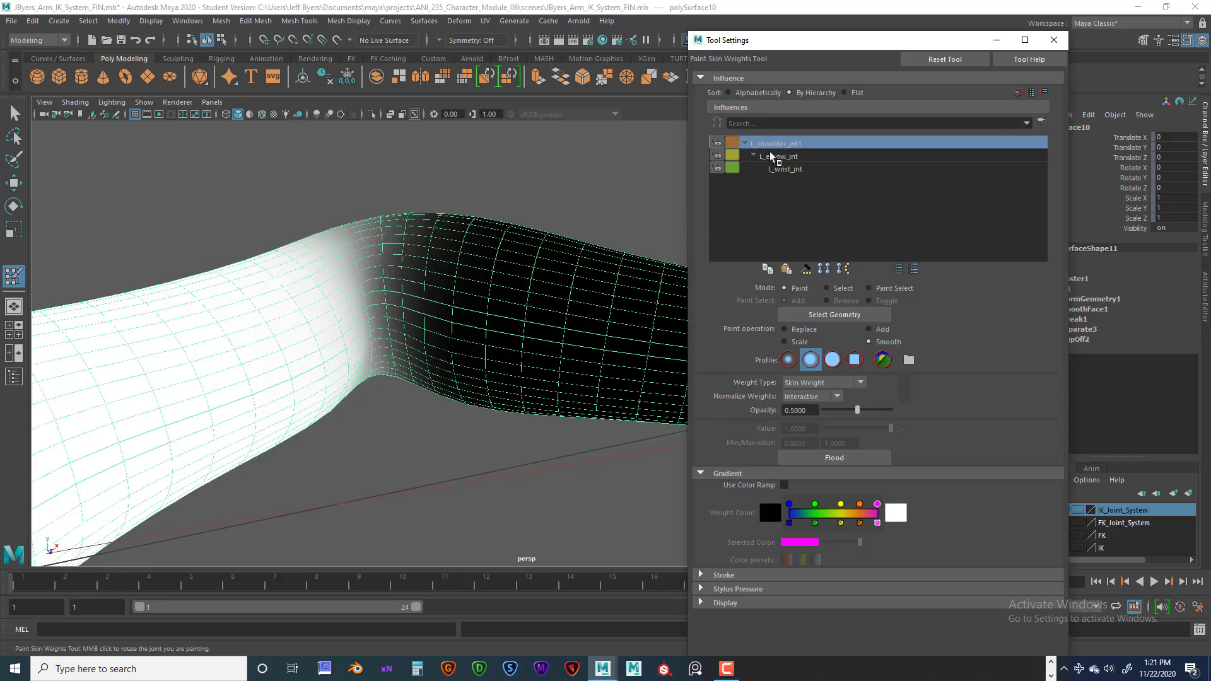
pyautogui.click(770, 155)
pyautogui.click(769, 145)
pyautogui.click(768, 157)
pyautogui.click(765, 143)
pyautogui.moveTo(441, 283)
pyautogui.keyDown('alt'); pyautogui.mouseDown()
pyautogui.moveTo(401, 286)
pyautogui.moveTo(411, 216)
pyautogui.moveTo(378, 235)
pyautogui.moveTo(433, 395)
pyautogui.moveTo(467, 410)
pyautogui.moveTo(430, 395)
pyautogui.moveTo(482, 408)
pyautogui.moveTo(425, 289)
pyautogui.moveTo(405, 290)
pyautogui.moveTo(399, 389)
pyautogui.moveTo(495, 419)
pyautogui.mouseUp(); pyautogui.keyUp('alt')
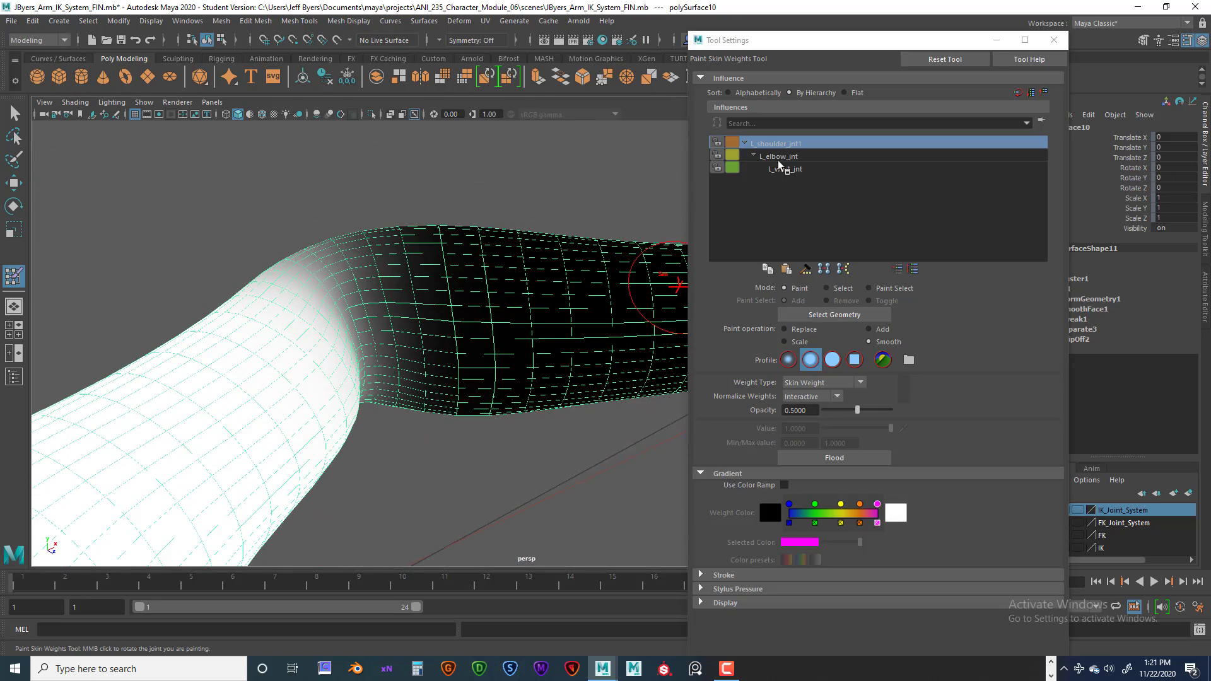
pyautogui.moveTo(556, 309)
pyautogui.keyDown('alt'); pyautogui.mouseDown()
pyautogui.moveTo(406, 355)
pyautogui.moveTo(374, 351)
pyautogui.moveTo(433, 346)
pyautogui.moveTo(435, 424)
pyautogui.moveTo(445, 332)
pyautogui.mouseUp(); pyautogui.keyUp('alt')
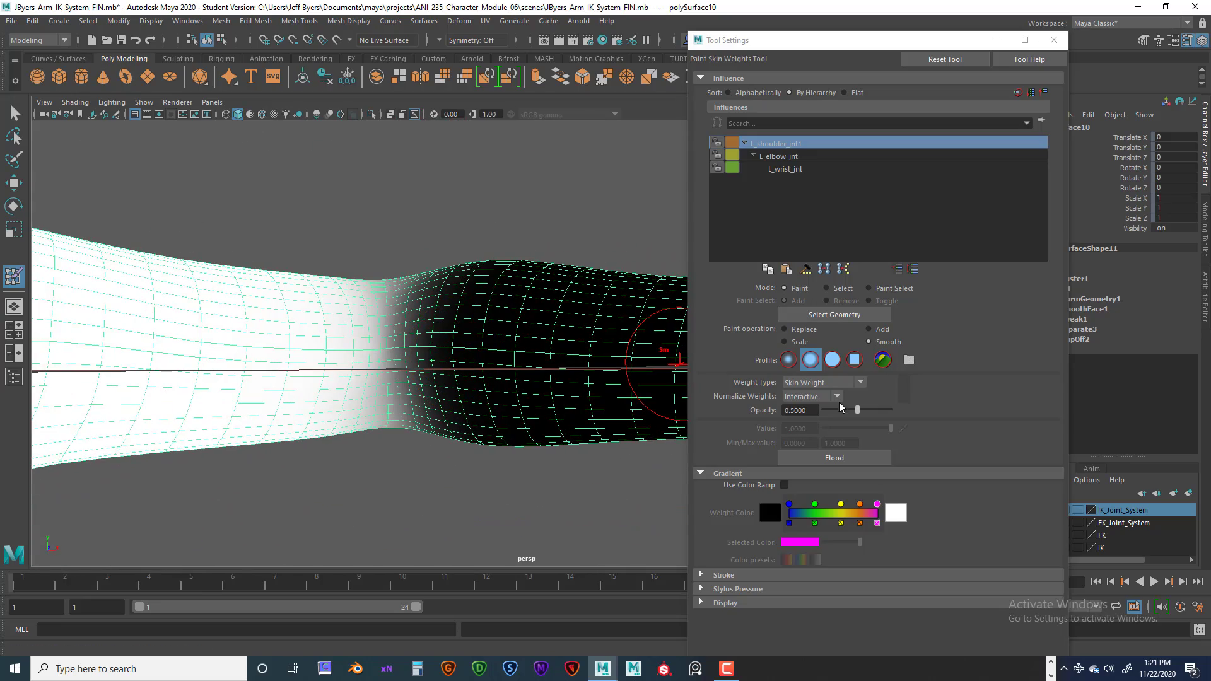
# Step: Use the Add paint operation at 0.05 opacity to build up L_shoulder_jnt1 weight on the upper-arm side of the elbow crease
pyautogui.click(869, 328)
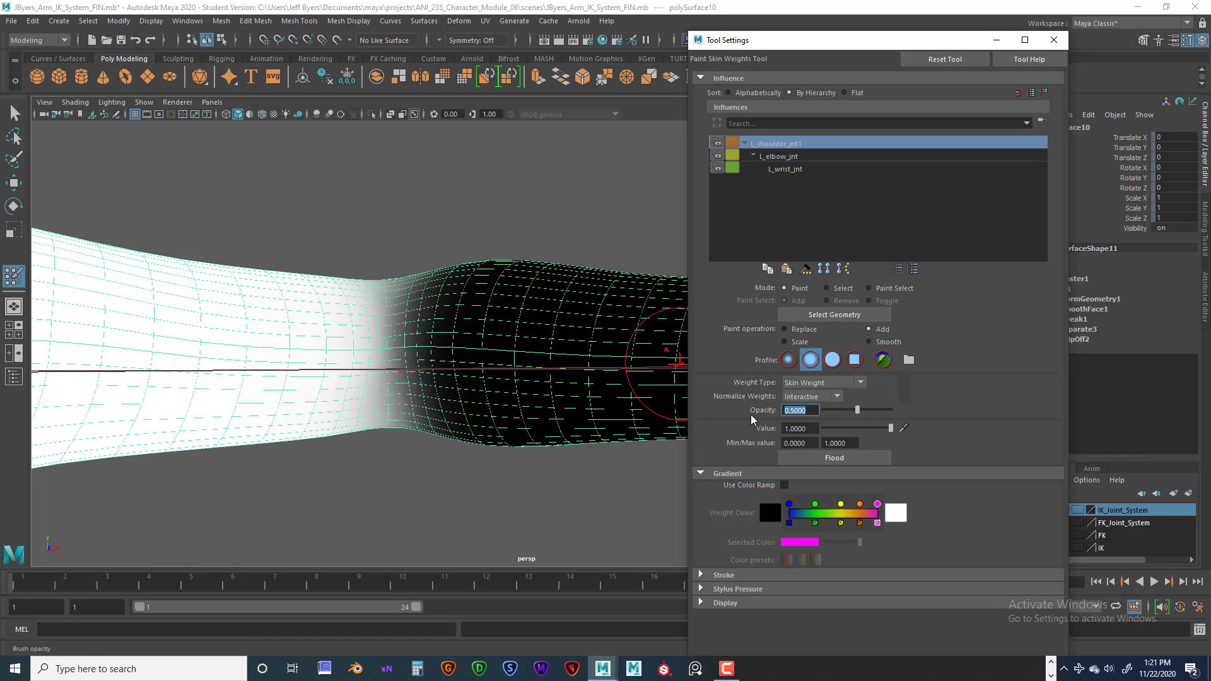
pyautogui.write('.05')
pyautogui.press('Return')
pyautogui.keyDown('alt'); pyautogui.moveTo(399, 348); pyautogui.dragTo(459, 331); pyautogui.keyUp('alt')
pyautogui.scroll(5, 378, 380)
pyautogui.scroll(2, 378, 381)
pyautogui.press('f')
pyautogui.keyDown('alt'); pyautogui.moveTo(459, 331); pyautogui.dragTo(508, 342, button='right'); pyautogui.keyUp('alt')
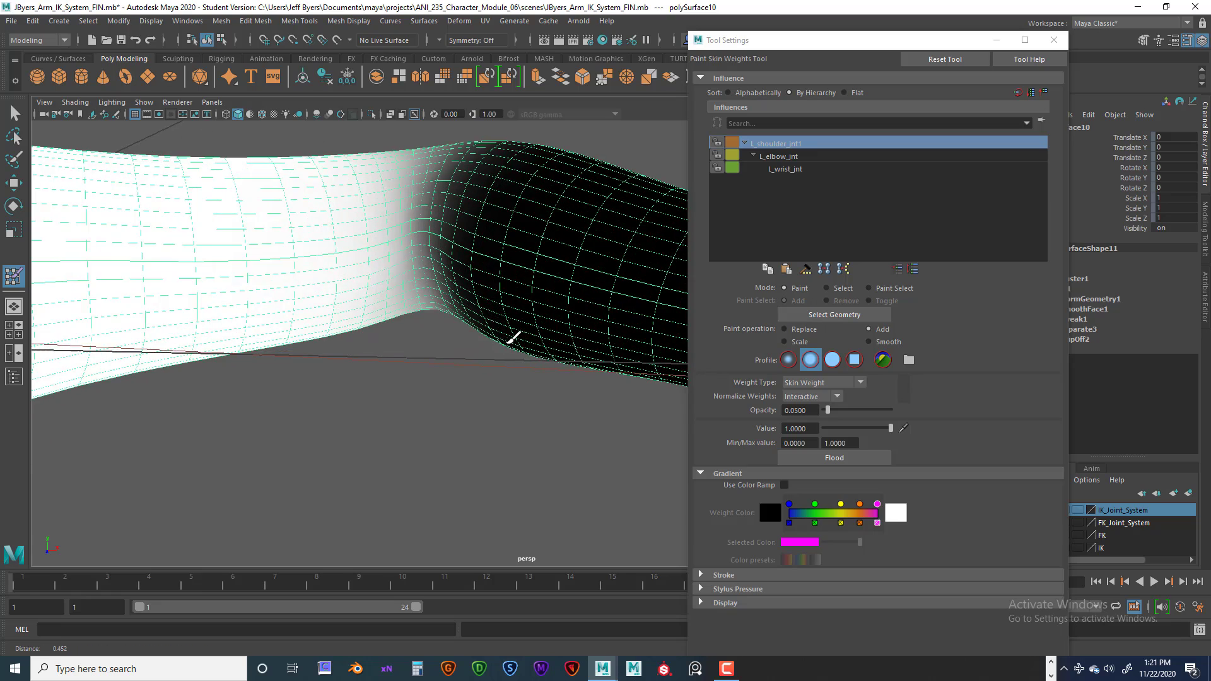
pyautogui.keyDown('alt'); pyautogui.moveTo(435, 315); pyautogui.dragTo(448, 362, button='middle'); pyautogui.keyUp('alt')
pyautogui.moveTo(448, 362)
pyautogui.keyDown('alt'); pyautogui.mouseDown()
pyautogui.moveTo(464, 362)
pyautogui.moveTo(443, 380)
pyautogui.mouseUp(); pyautogui.keyUp('alt')
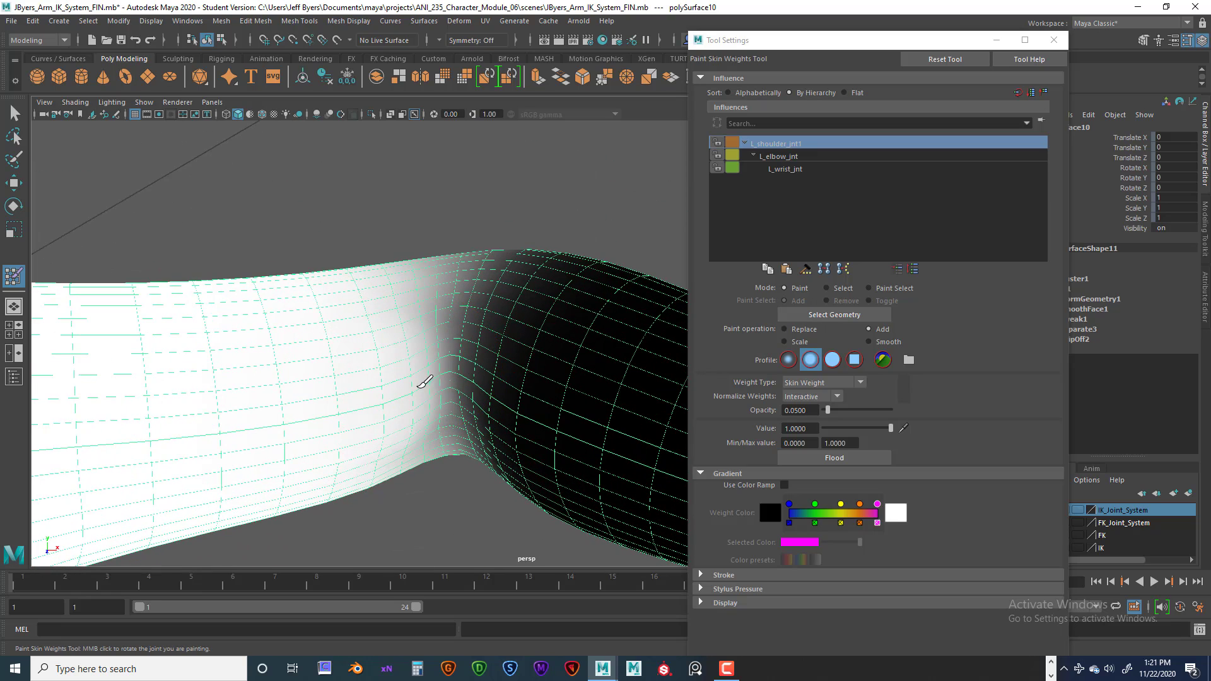
pyautogui.moveTo(424, 428); pyautogui.dragTo(417, 308)
pyautogui.moveTo(430, 409)
pyautogui.mouseDown()
pyautogui.moveTo(423, 438)
pyautogui.moveTo(412, 435)
pyautogui.moveTo(503, 449)
pyautogui.moveTo(607, 418)
pyautogui.mouseUp()
# Step: Add L_shoulder_jnt1 weight around the outer side of the bent elbow
pyautogui.keyDown('alt'); pyautogui.moveTo(631, 365); pyautogui.dragTo(535, 377, button='middle'); pyautogui.keyUp('alt')
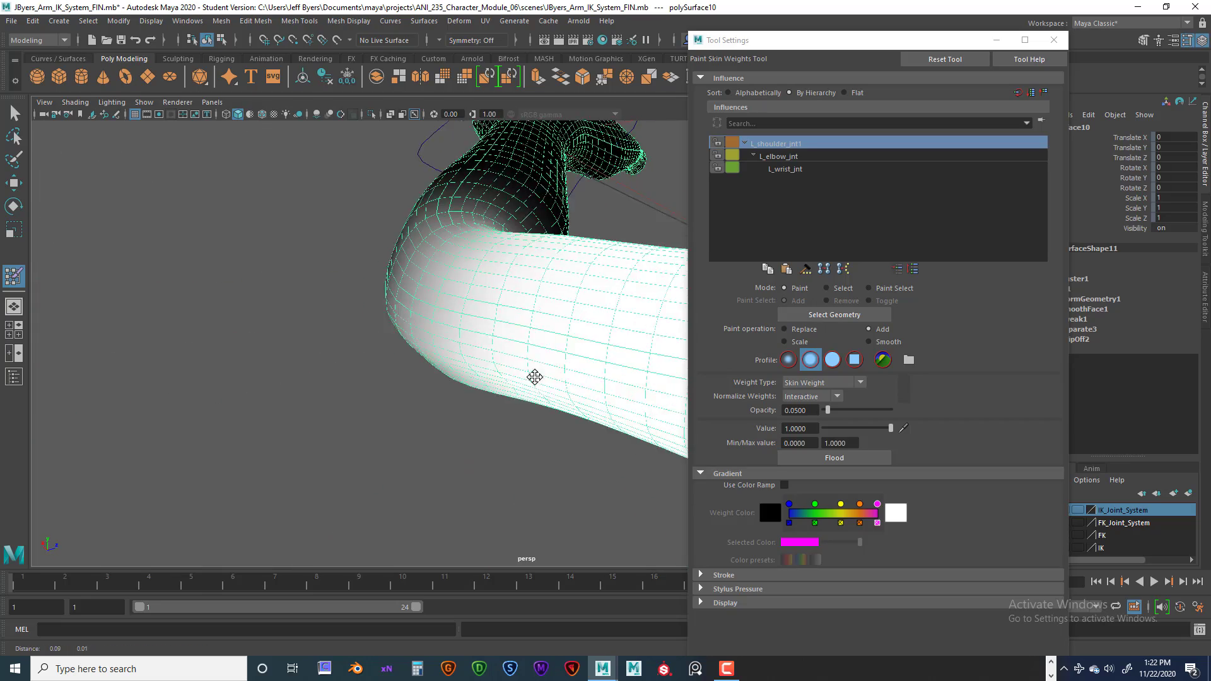
pyautogui.moveTo(534, 377)
pyautogui.keyDown('alt'); pyautogui.mouseDown()
pyautogui.moveTo(576, 391)
pyautogui.moveTo(581, 433)
pyautogui.moveTo(577, 398)
pyautogui.mouseUp(); pyautogui.keyUp('alt')
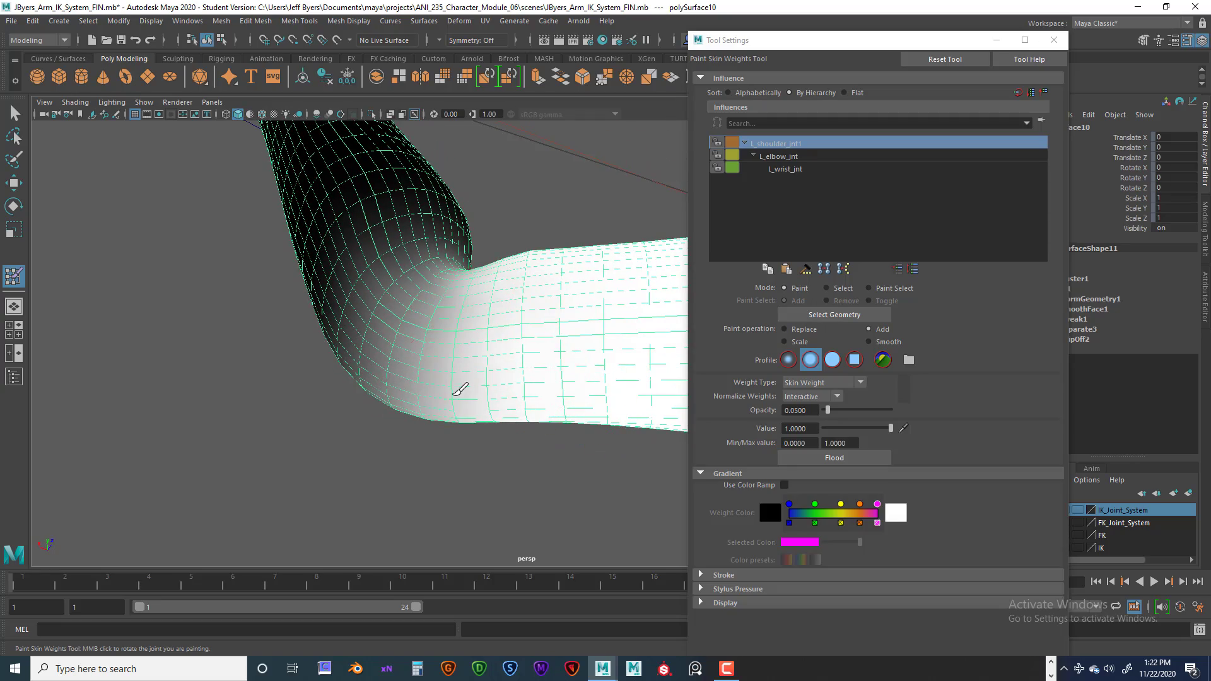
pyautogui.moveTo(569, 329)
pyautogui.keyDown('alt'); pyautogui.mouseDown()
pyautogui.moveTo(386, 351)
pyautogui.moveTo(433, 338)
pyautogui.moveTo(437, 367)
pyautogui.moveTo(401, 369)
pyautogui.mouseUp(); pyautogui.keyUp('alt')
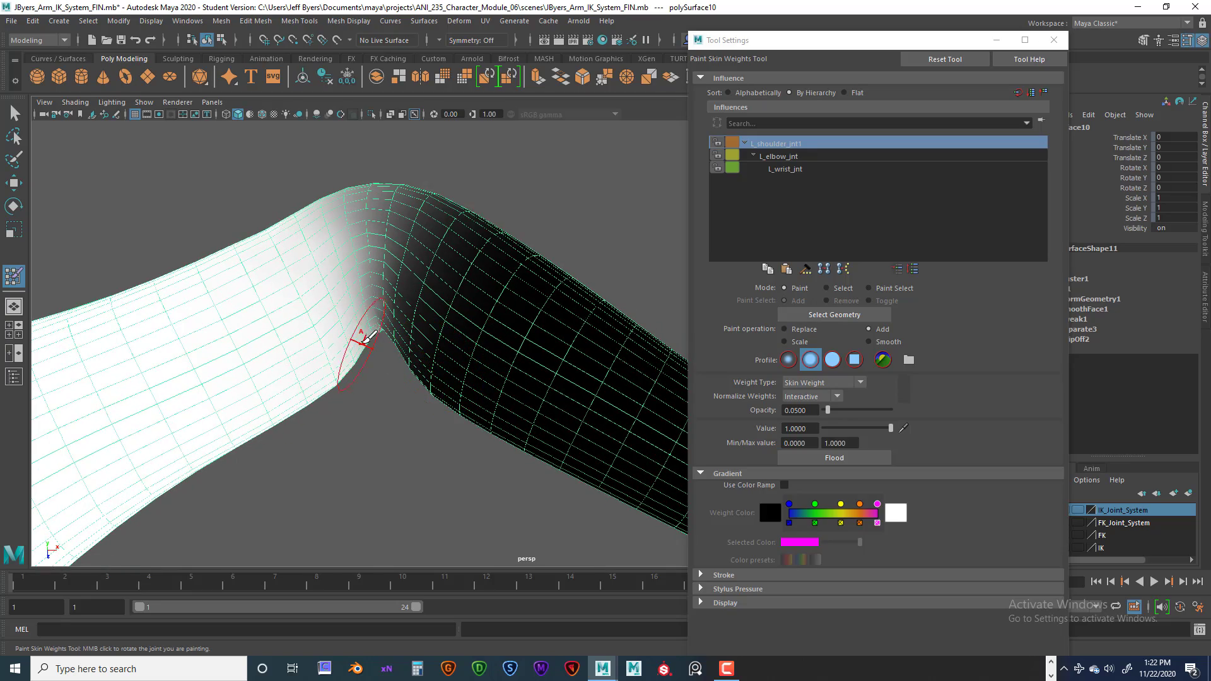
# Step: Add L_elbow_jnt weight on the forearm side of the elbow, working around both the inner and outer bend
pyautogui.click(785, 156)
pyautogui.keyDown('alt'); pyautogui.moveTo(479, 340); pyautogui.dragTo(440, 303); pyautogui.keyUp('alt')
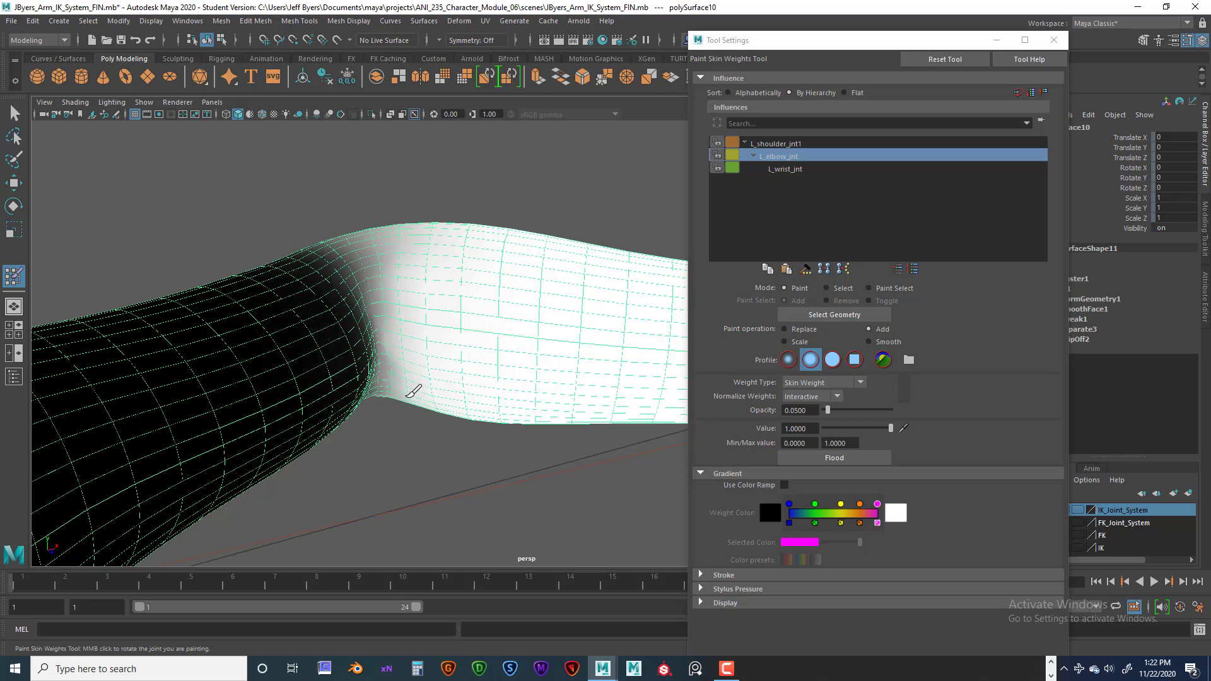
pyautogui.moveTo(412, 262)
pyautogui.keyDown('alt'); pyautogui.mouseDown()
pyautogui.moveTo(400, 329)
pyautogui.moveTo(419, 360)
pyautogui.moveTo(405, 414)
pyautogui.moveTo(451, 354)
pyautogui.moveTo(454, 322)
pyautogui.moveTo(275, 338)
pyautogui.moveTo(533, 322)
pyautogui.moveTo(416, 324)
pyautogui.moveTo(322, 293)
pyautogui.mouseUp(); pyautogui.keyUp('alt')
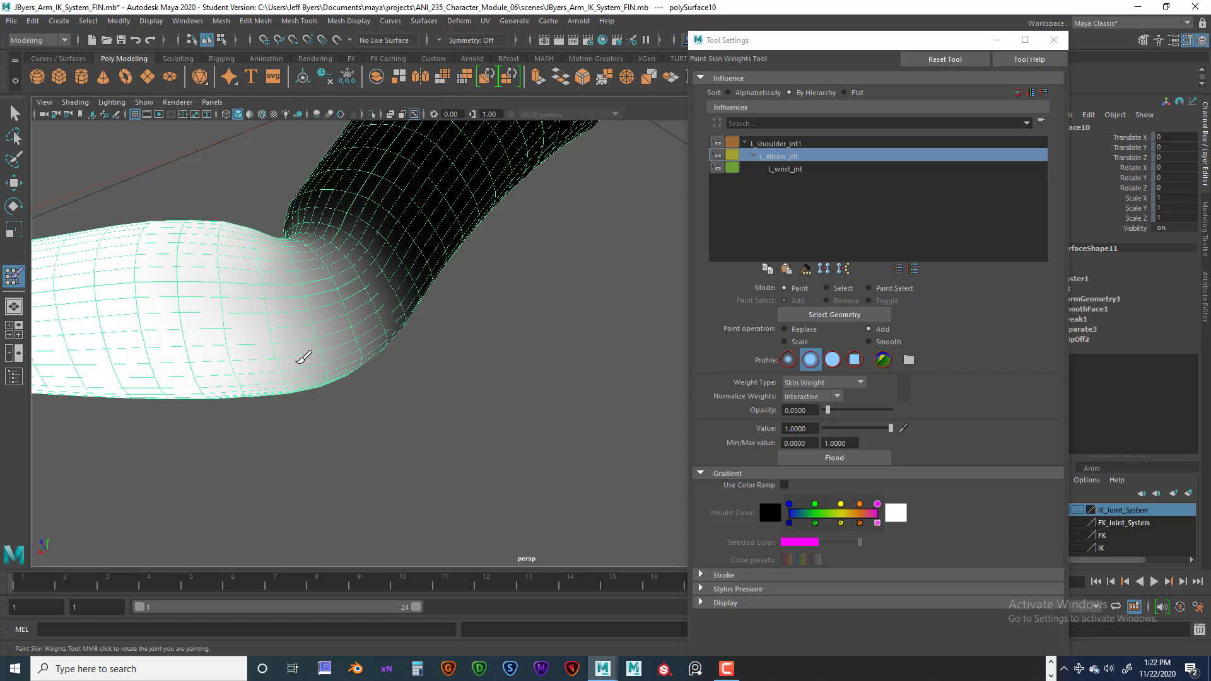
pyautogui.keyDown('alt'); pyautogui.moveTo(319, 371); pyautogui.dragTo(315, 307); pyautogui.keyUp('alt')
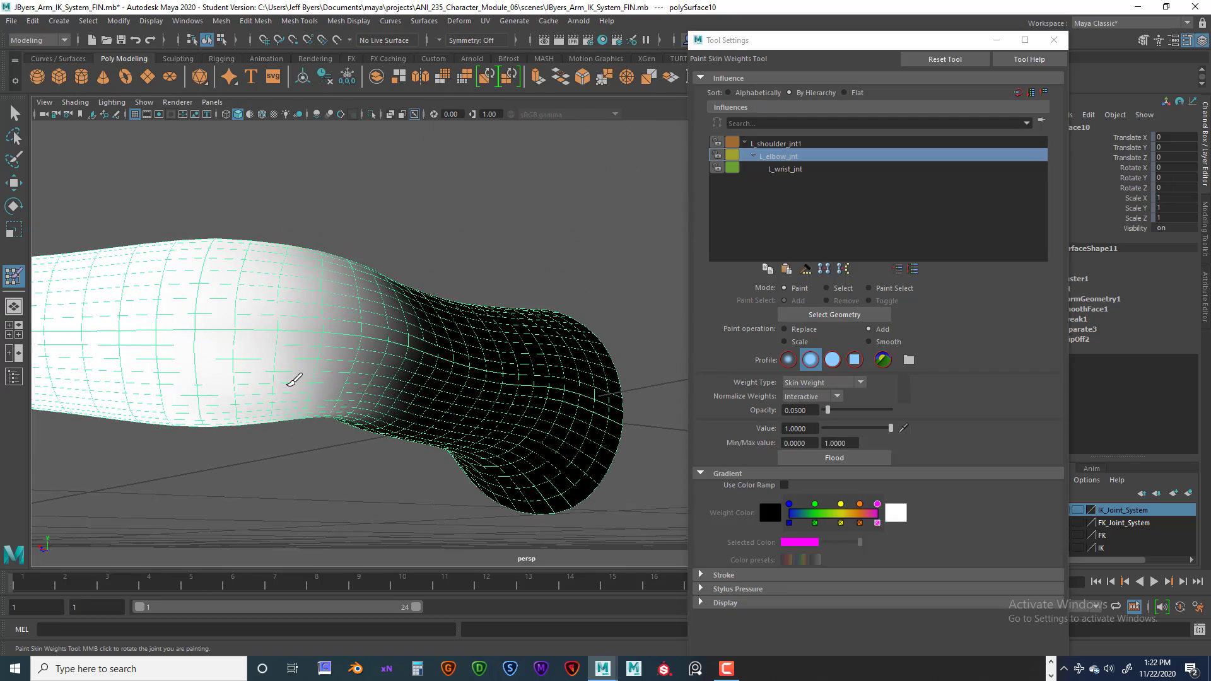
pyautogui.keyDown('alt'); pyautogui.moveTo(300, 384); pyautogui.dragTo(541, 404); pyautogui.keyUp('alt')
pyautogui.keyDown('alt'); pyautogui.moveTo(541, 404); pyautogui.dragTo(404, 366, button='middle'); pyautogui.keyUp('alt')
pyautogui.keyDown('alt'); pyautogui.moveTo(426, 382); pyautogui.dragTo(408, 301); pyautogui.keyUp('alt')
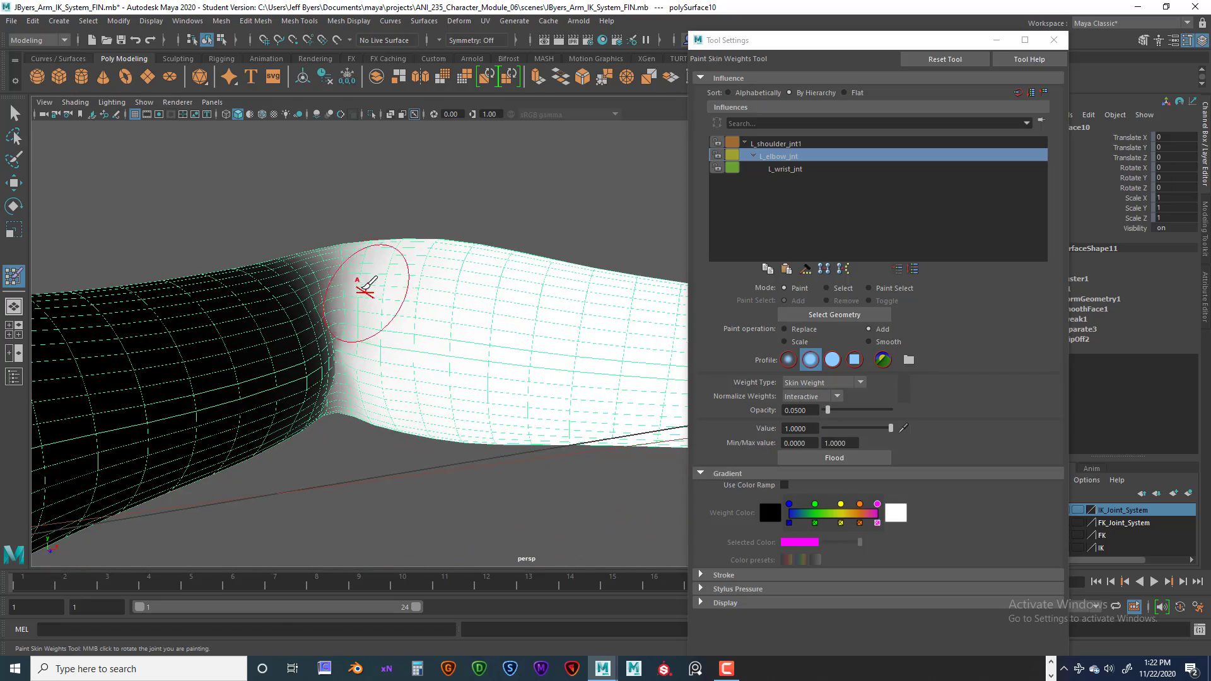
pyautogui.moveTo(422, 411)
pyautogui.keyDown('alt'); pyautogui.mouseDown()
pyautogui.moveTo(405, 454)
pyautogui.moveTo(397, 403)
pyautogui.moveTo(400, 443)
pyautogui.moveTo(402, 421)
pyautogui.mouseUp(); pyautogui.keyUp('alt')
pyautogui.keyDown('alt'); pyautogui.moveTo(403, 341); pyautogui.dragTo(395, 295); pyautogui.keyUp('alt')
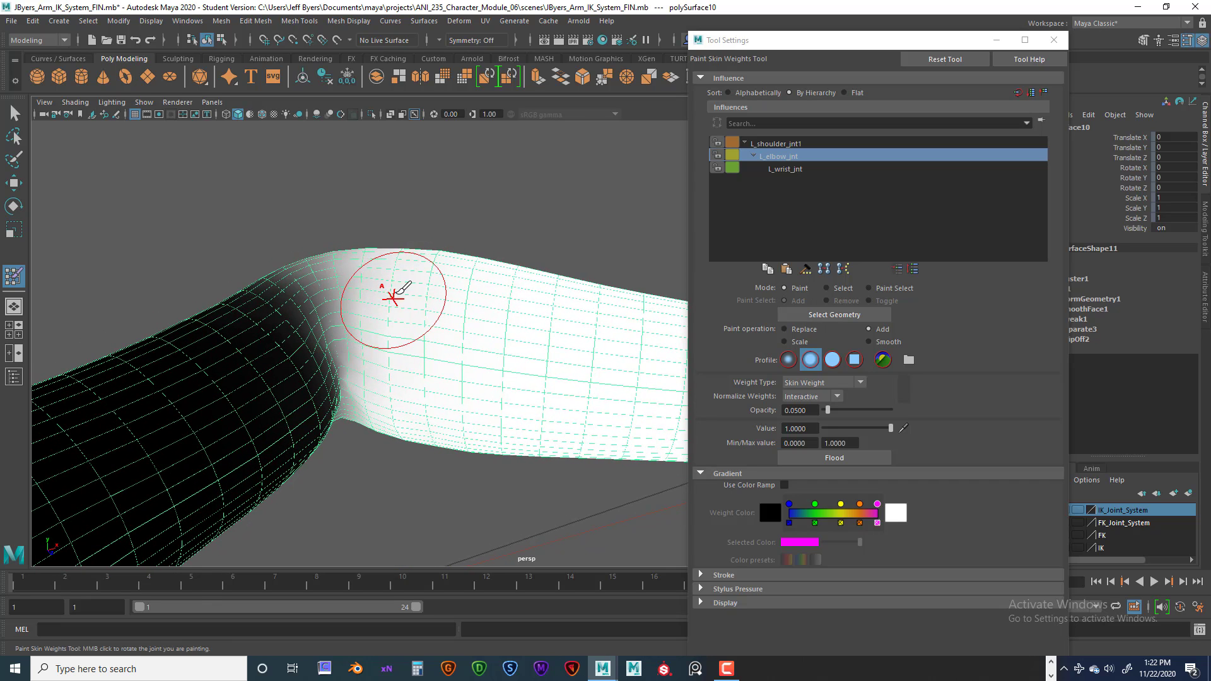
# Step: Lower the Add opacity to 0.01 and lightly build up the L_elbow_jnt and L_shoulder_jnt1 weights at the elbow crease
pyautogui.click(801, 410)
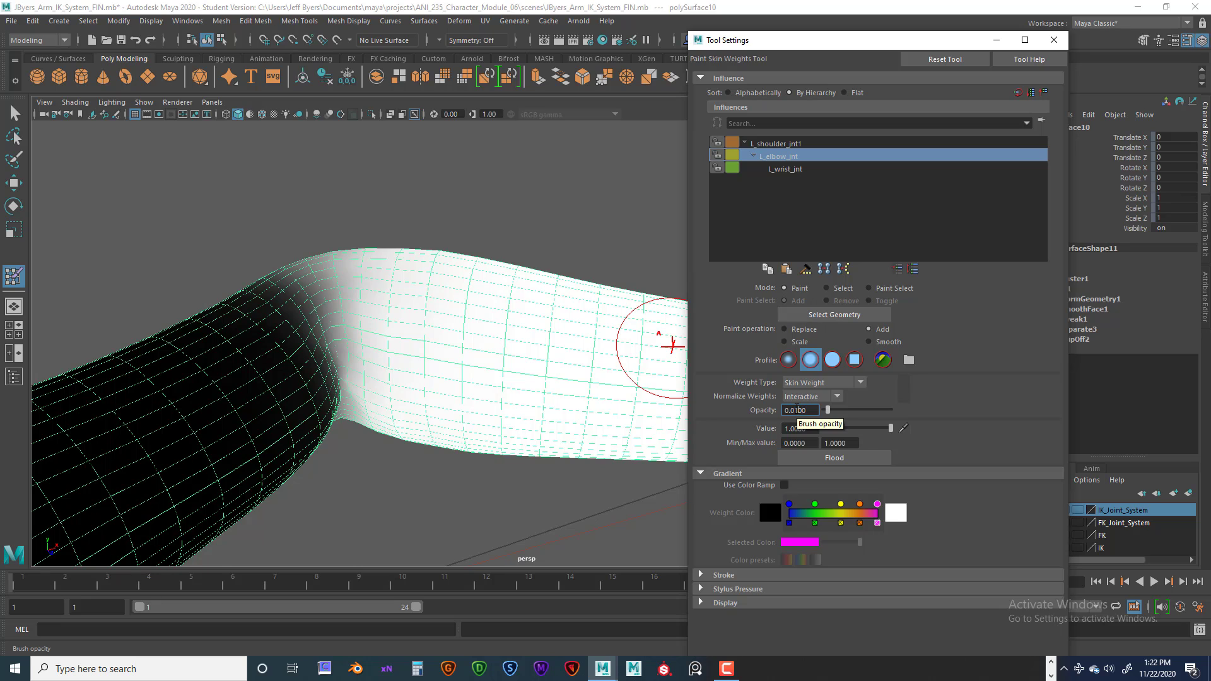
pyautogui.press('Return')
pyautogui.moveTo(378, 299); pyautogui.dragTo(371, 307)
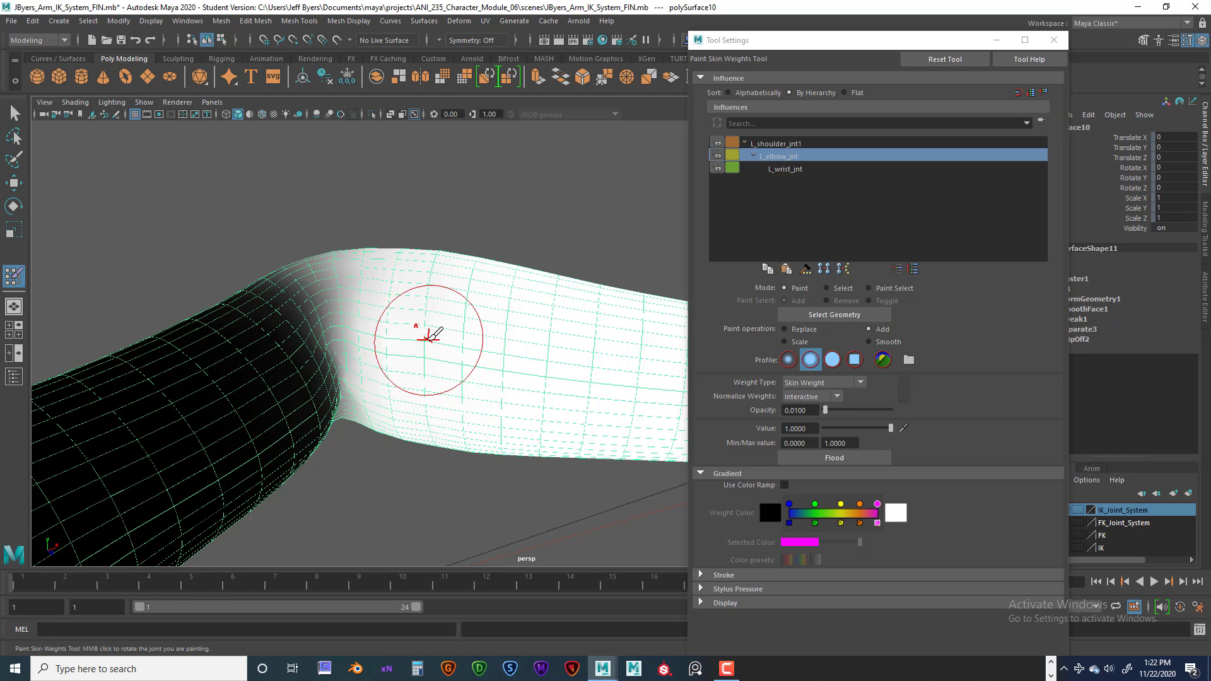
pyautogui.keyDown('alt'); pyautogui.moveTo(428, 340); pyautogui.dragTo(424, 399); pyautogui.keyUp('alt')
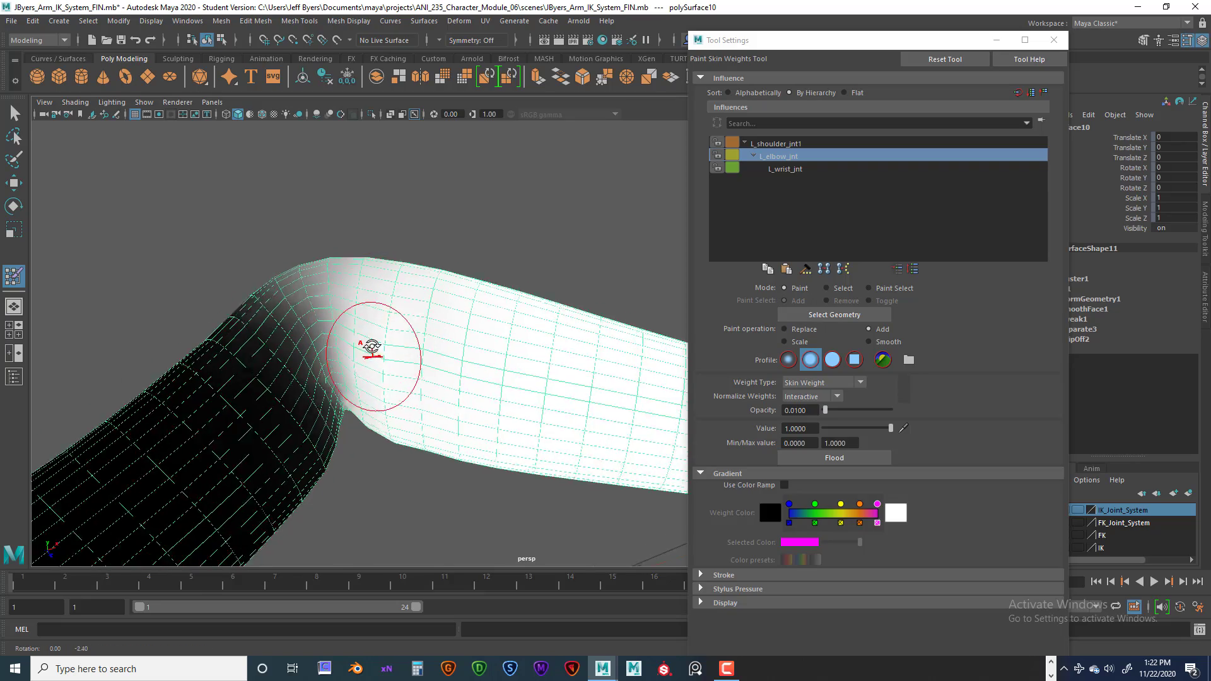
pyautogui.moveTo(370, 354)
pyautogui.keyDown('alt'); pyautogui.mouseDown()
pyautogui.moveTo(376, 290)
pyautogui.moveTo(368, 359)
pyautogui.moveTo(392, 400)
pyautogui.mouseUp(); pyautogui.keyUp('alt')
pyautogui.click(779, 145)
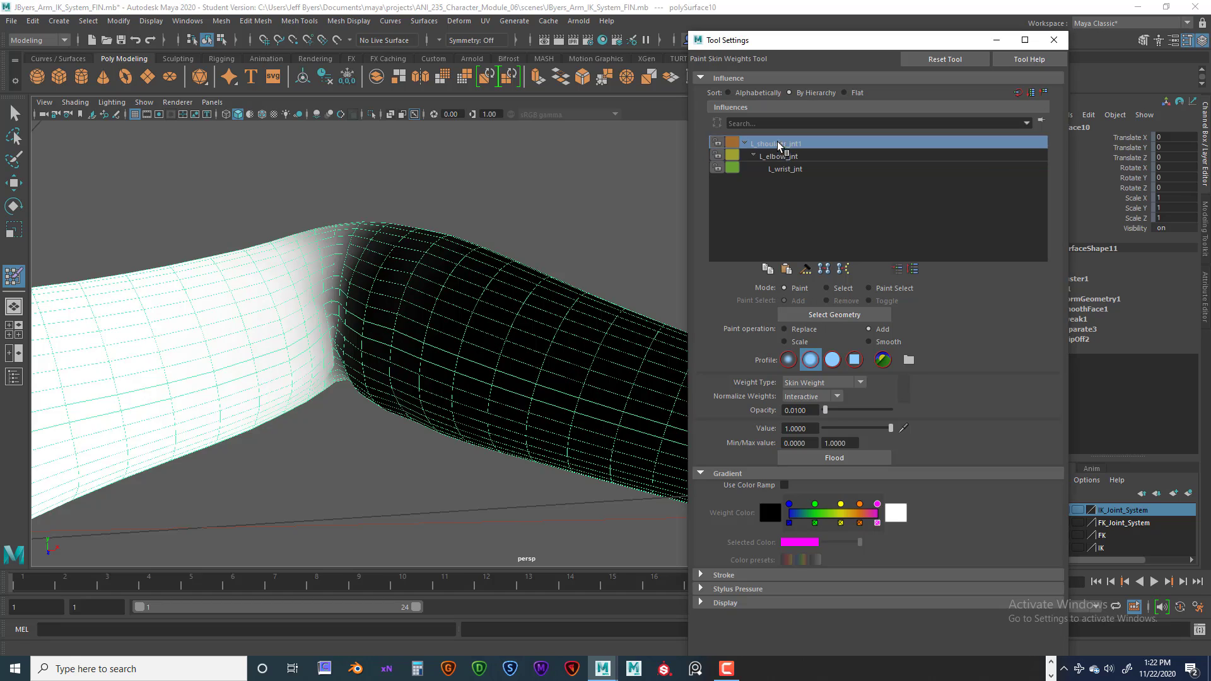
pyautogui.moveTo(414, 292)
pyautogui.keyDown('alt'); pyautogui.mouseDown()
pyautogui.moveTo(346, 279)
pyautogui.moveTo(312, 346)
pyautogui.moveTo(371, 419)
pyautogui.moveTo(435, 424)
pyautogui.moveTo(309, 375)
pyautogui.mouseUp(); pyautogui.keyUp('alt')
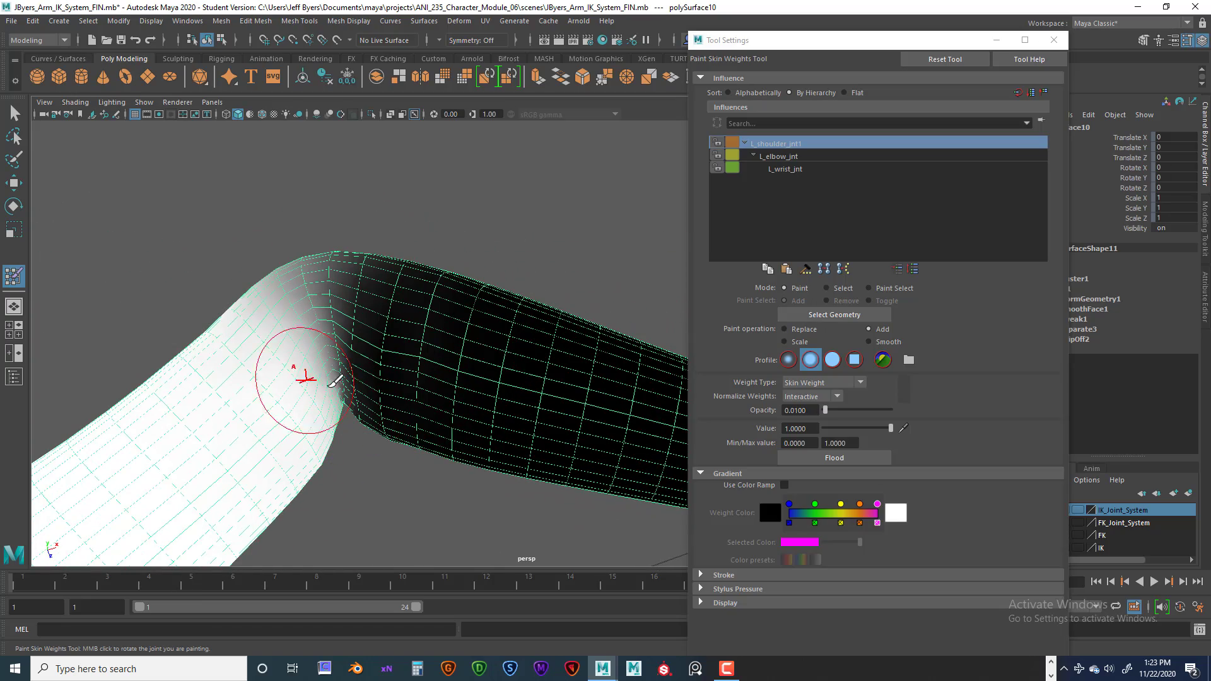
# Step: Smooth the L_shoulder_jnt1 weights all around the elbow using the Smooth operation at an opacity of 1
pyautogui.click(784, 144)
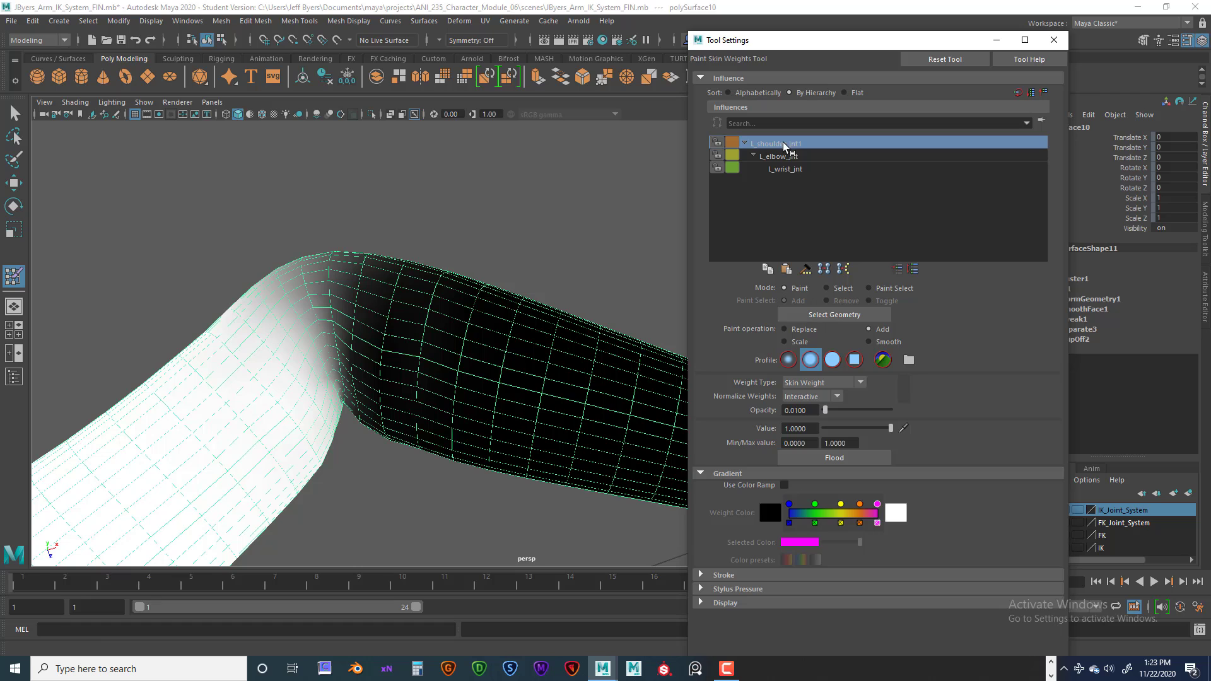
pyautogui.click(869, 341)
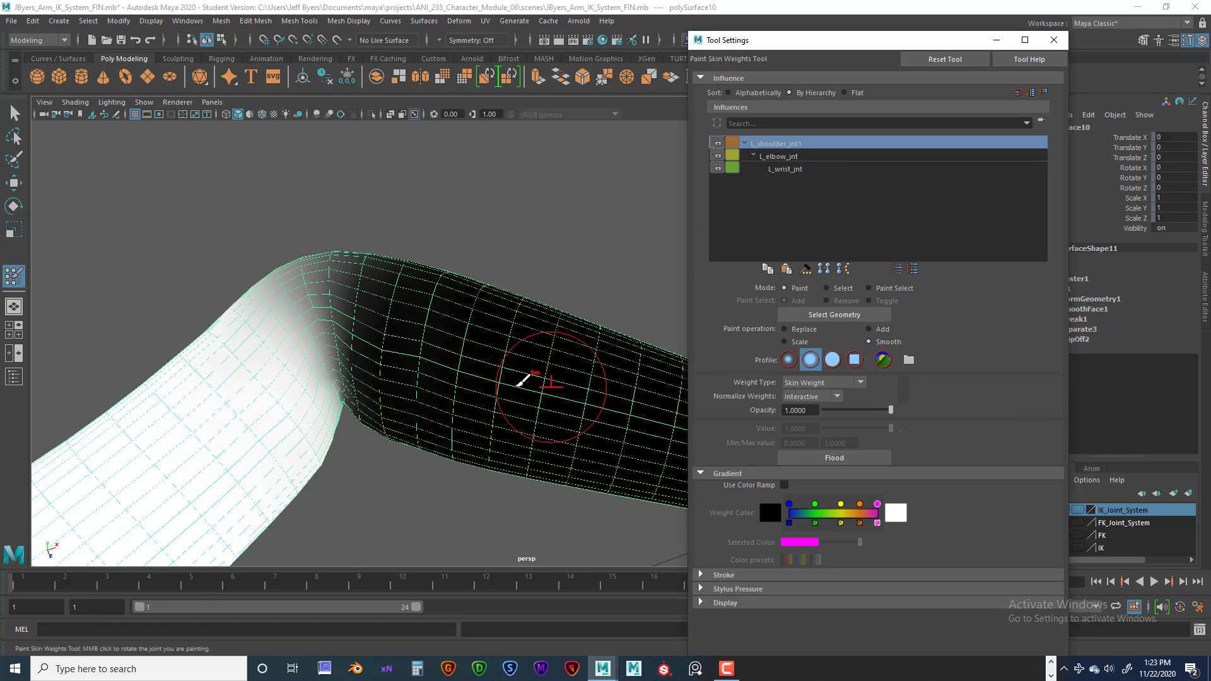
pyautogui.moveTo(518, 386)
pyautogui.keyDown('alt'); pyautogui.mouseDown()
pyautogui.moveTo(494, 360)
pyautogui.moveTo(484, 374)
pyautogui.mouseUp(); pyautogui.keyUp('alt')
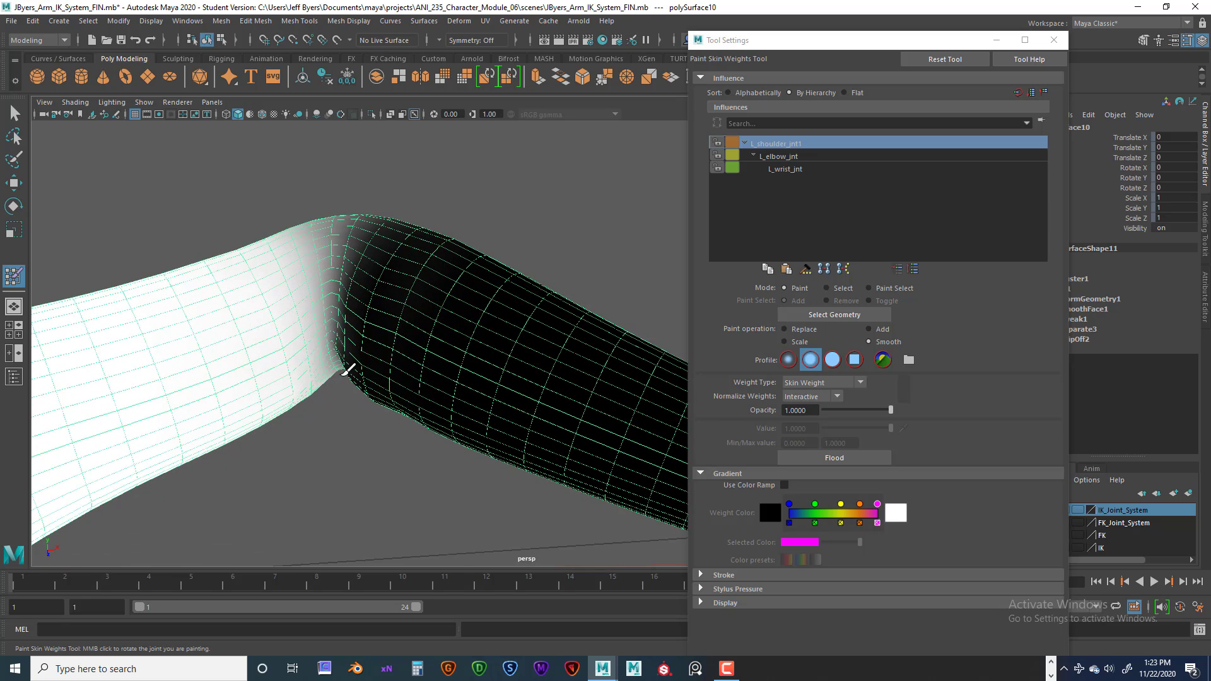
pyautogui.moveTo(347, 368)
pyautogui.keyDown('alt'); pyautogui.mouseDown()
pyautogui.moveTo(325, 306)
pyautogui.moveTo(338, 301)
pyautogui.mouseUp(); pyautogui.keyUp('alt')
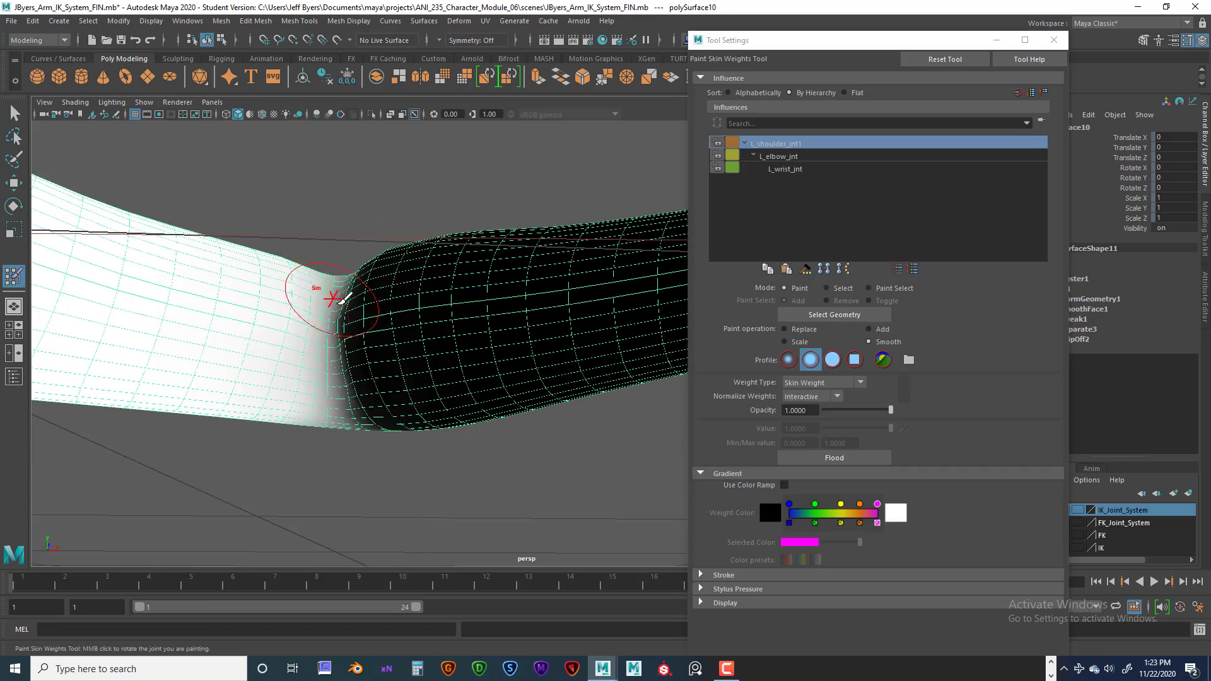
pyautogui.keyDown('alt'); pyautogui.moveTo(328, 379); pyautogui.dragTo(325, 327); pyautogui.keyUp('alt')
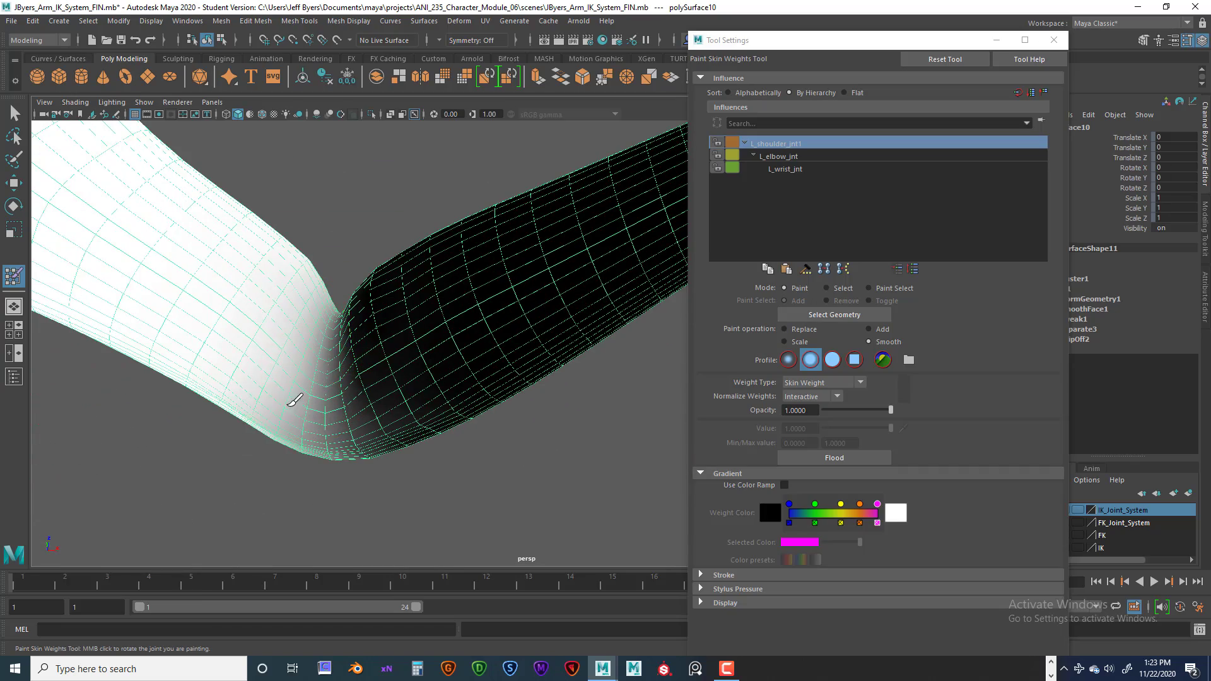
pyautogui.moveTo(302, 410)
pyautogui.keyDown('alt'); pyautogui.mouseDown()
pyautogui.moveTo(327, 339)
pyautogui.moveTo(376, 344)
pyautogui.moveTo(279, 335)
pyautogui.mouseUp(); pyautogui.keyUp('alt')
pyautogui.keyDown('alt'); pyautogui.moveTo(238, 369); pyautogui.dragTo(246, 340); pyautogui.keyUp('alt')
# Step: Smooth the L_elbow_jnt weights around the elbow bend at full opacity
pyautogui.click(782, 156)
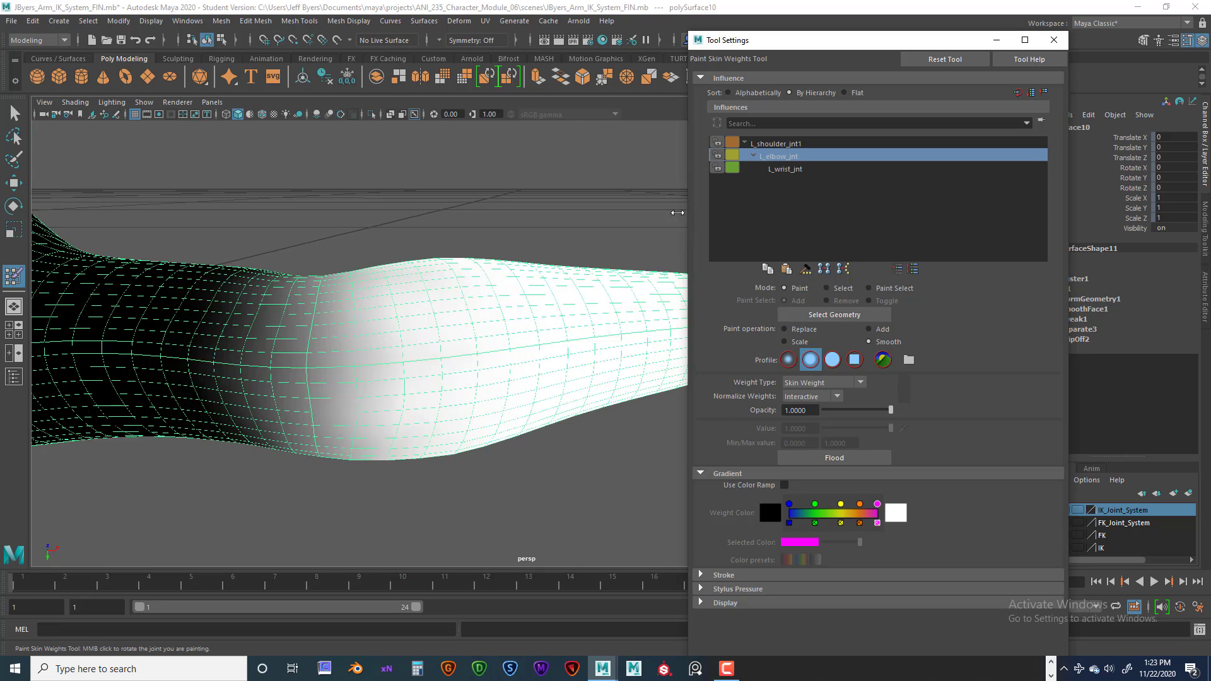
pyautogui.keyDown('alt'); pyautogui.moveTo(403, 353); pyautogui.dragTo(352, 365); pyautogui.keyUp('alt')
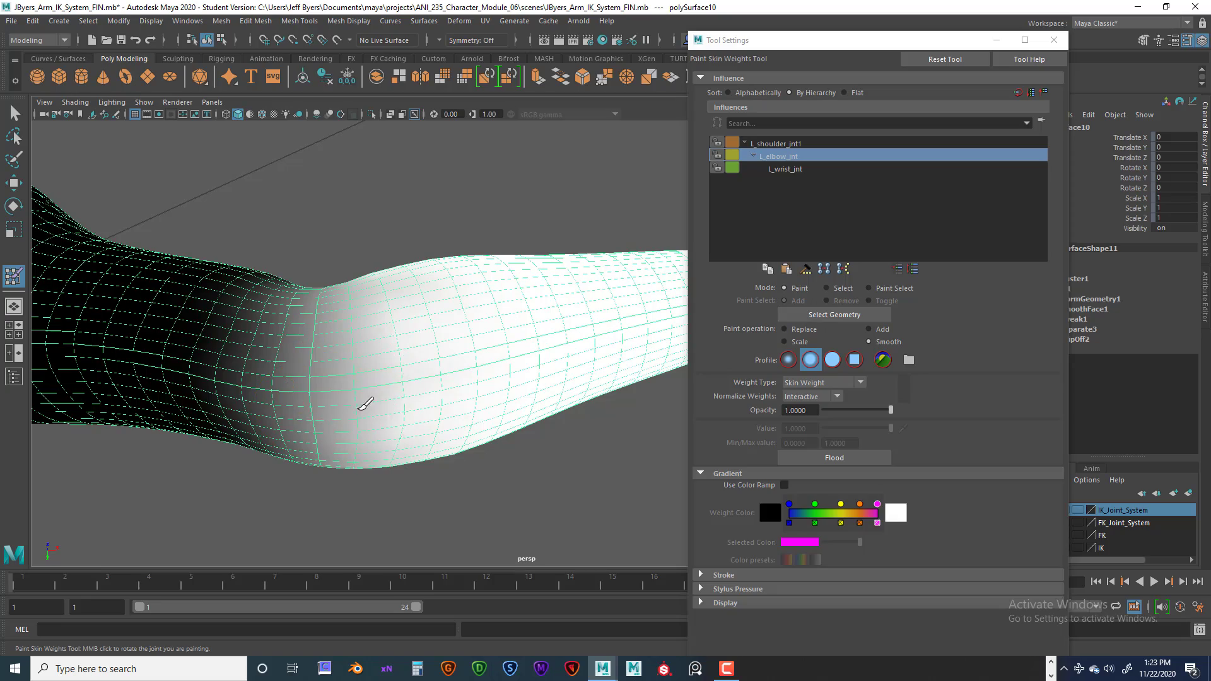
pyautogui.moveTo(353, 423)
pyautogui.keyDown('alt'); pyautogui.mouseDown()
pyautogui.moveTo(398, 400)
pyautogui.moveTo(378, 478)
pyautogui.moveTo(373, 305)
pyautogui.mouseUp(); pyautogui.keyUp('alt')
pyautogui.moveTo(378, 264)
pyautogui.keyDown('alt'); pyautogui.mouseDown()
pyautogui.moveTo(388, 312)
pyautogui.moveTo(357, 305)
pyautogui.moveTo(358, 335)
pyautogui.mouseUp(); pyautogui.keyUp('alt')
pyautogui.moveTo(357, 433)
pyautogui.keyDown('alt'); pyautogui.mouseDown()
pyautogui.moveTo(354, 381)
pyautogui.moveTo(354, 449)
pyautogui.moveTo(351, 271)
pyautogui.mouseUp(); pyautogui.keyUp('alt')
pyautogui.keyDown('alt'); pyautogui.moveTo(371, 379); pyautogui.dragTo(378, 297); pyautogui.keyUp('alt')
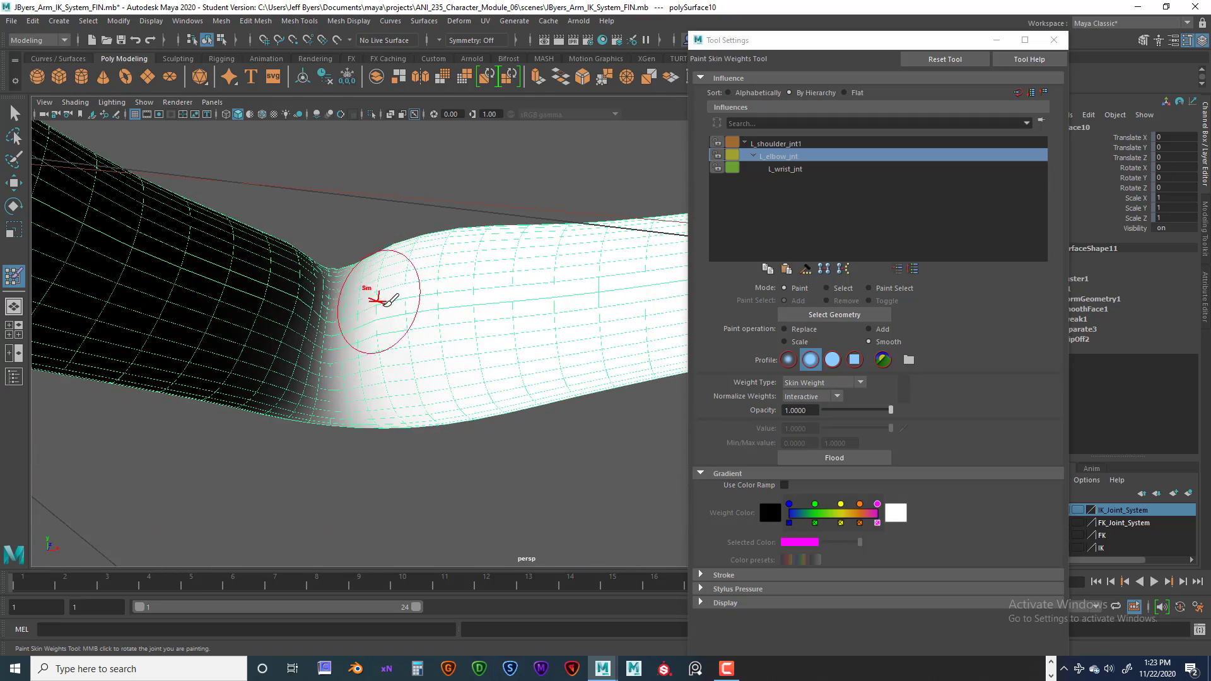
# Step: Display the L_shoulder_jnt1 weights and examine the blend around the elbow from several sides
pyautogui.moveTo(392, 454)
pyautogui.keyDown('alt'); pyautogui.mouseDown()
pyautogui.moveTo(373, 518)
pyautogui.moveTo(451, 465)
pyautogui.moveTo(402, 495)
pyautogui.moveTo(385, 442)
pyautogui.mouseUp(); pyautogui.keyUp('alt')
pyautogui.click(761, 144)
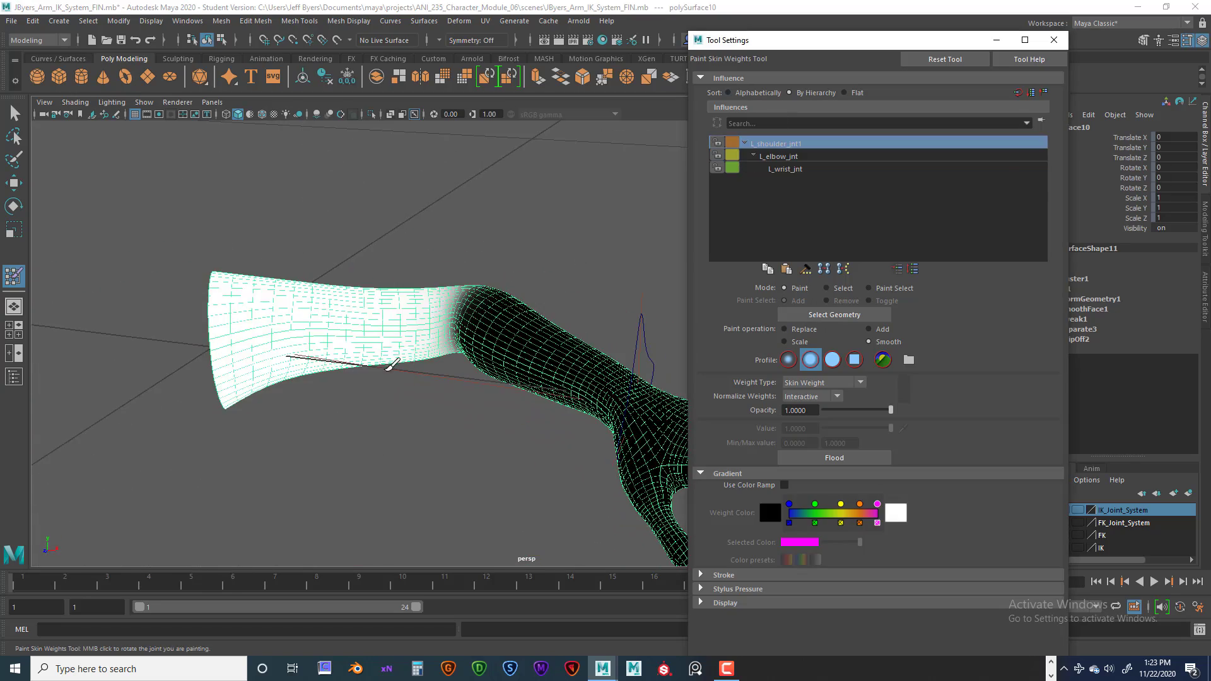
pyautogui.keyDown('alt'); pyautogui.moveTo(433, 350); pyautogui.dragTo(418, 438); pyautogui.keyUp('alt')
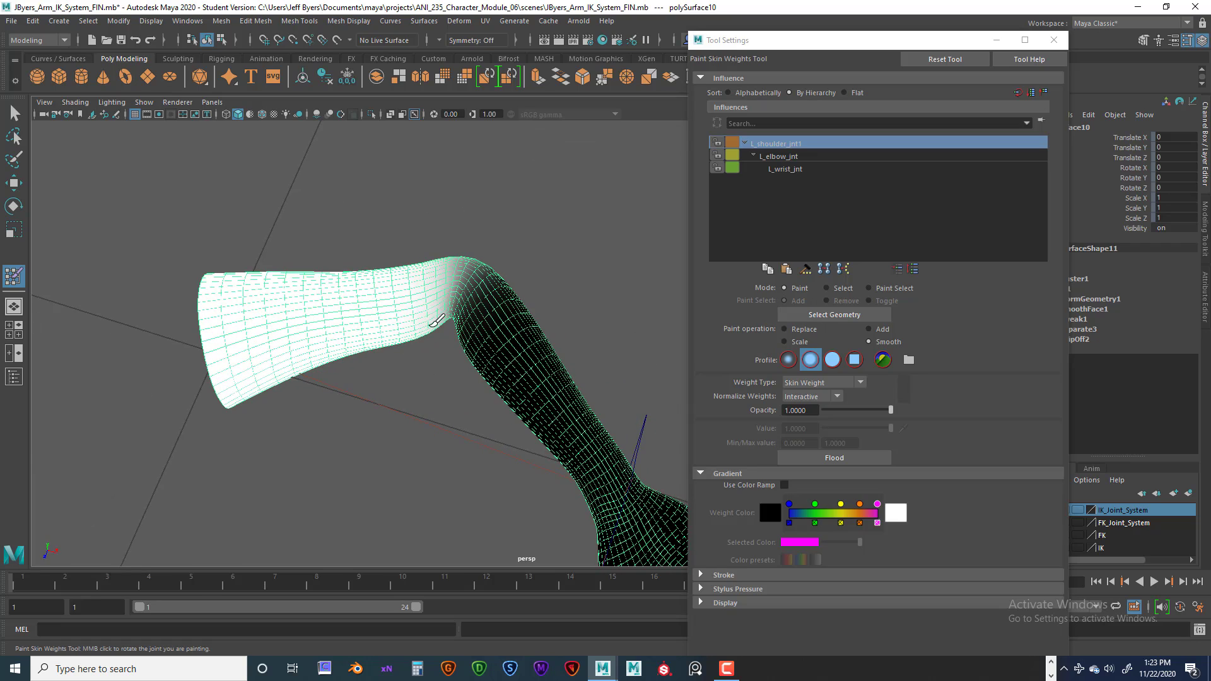
pyautogui.keyDown('alt'); pyautogui.moveTo(420, 361); pyautogui.dragTo(434, 336); pyautogui.keyUp('alt')
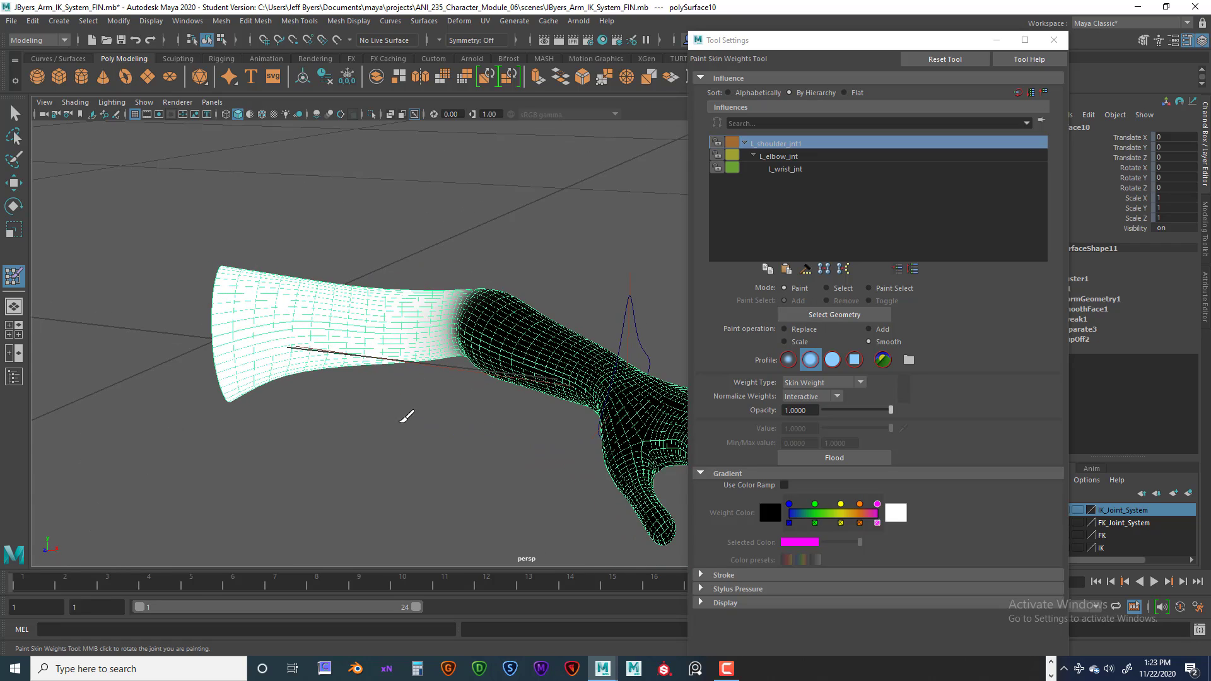
pyautogui.keyDown('alt'); pyautogui.moveTo(406, 417); pyautogui.dragTo(508, 433); pyautogui.keyUp('alt')
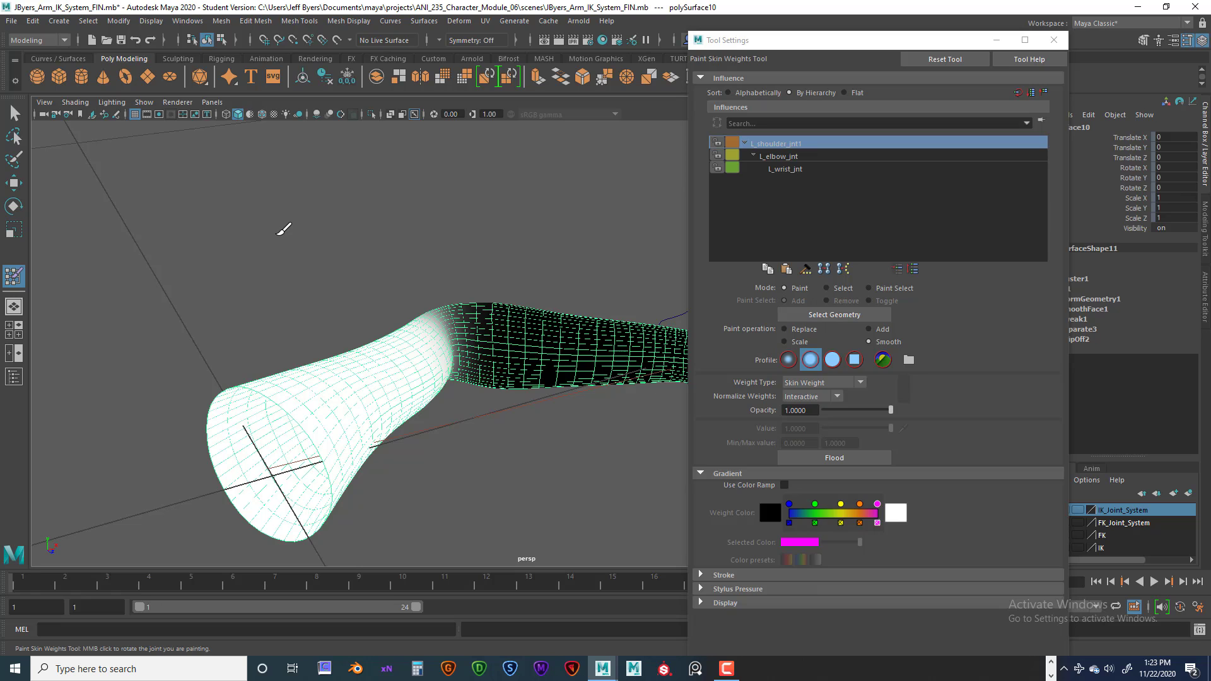
# Step: Leave weight painting, select L_Wrist_ctrl and move it towards the shoulder to a Translate X of about 0.353 to bend the elbow
pyautogui.press('q')
pyautogui.keyDown('alt'); pyautogui.moveTo(460, 385); pyautogui.dragTo(558, 338); pyautogui.keyUp('alt')
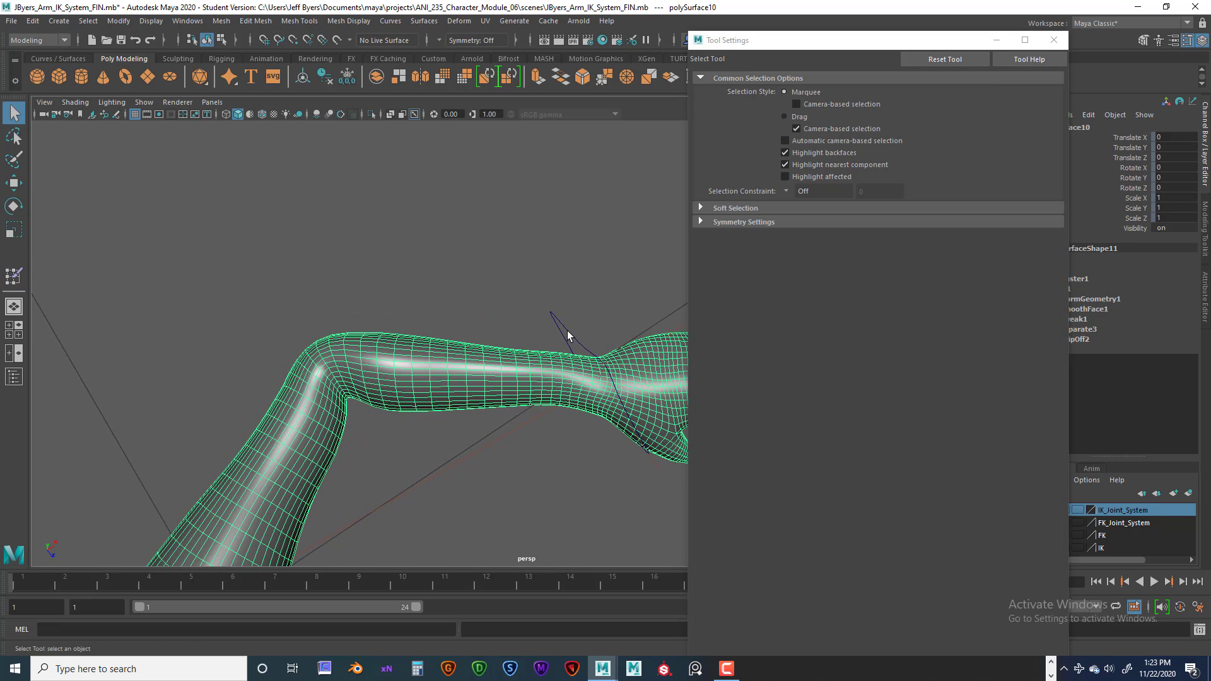
pyautogui.click(566, 331)
pyautogui.keyDown('alt'); pyautogui.moveTo(566, 330); pyautogui.dragTo(516, 399, button='right'); pyautogui.keyUp('alt')
pyautogui.press('w')
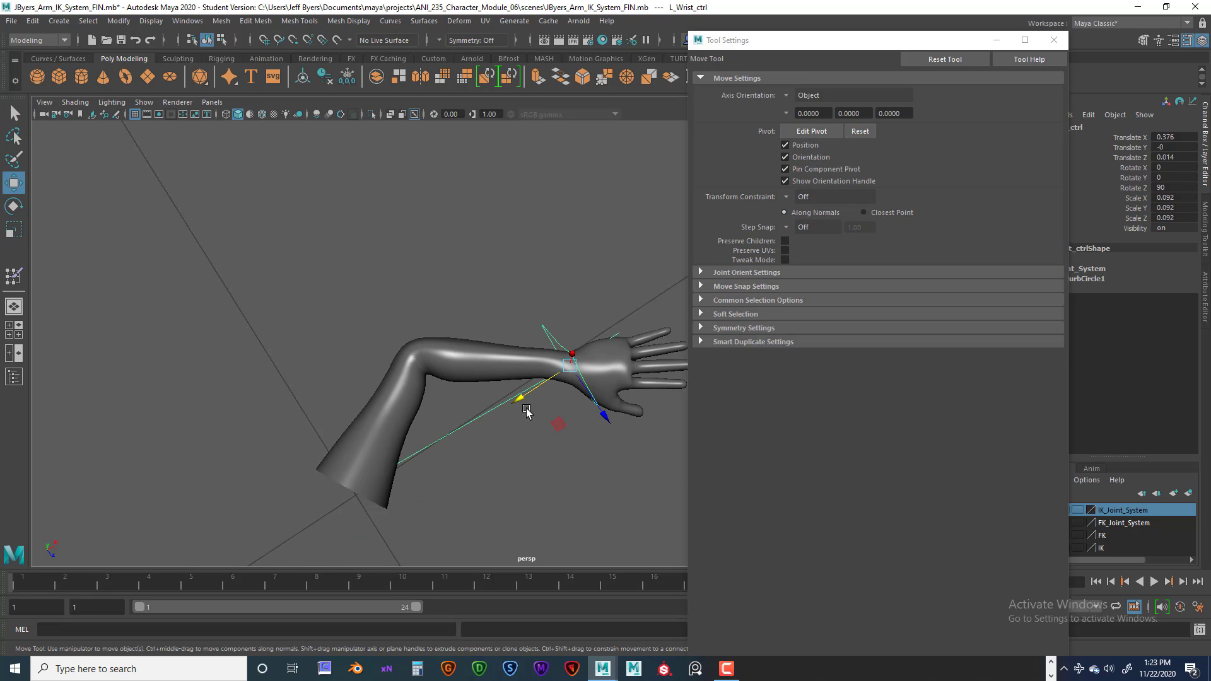
pyautogui.moveTo(538, 395); pyautogui.dragTo(485, 403)
pyautogui.moveTo(503, 444); pyautogui.dragTo(373, 386)
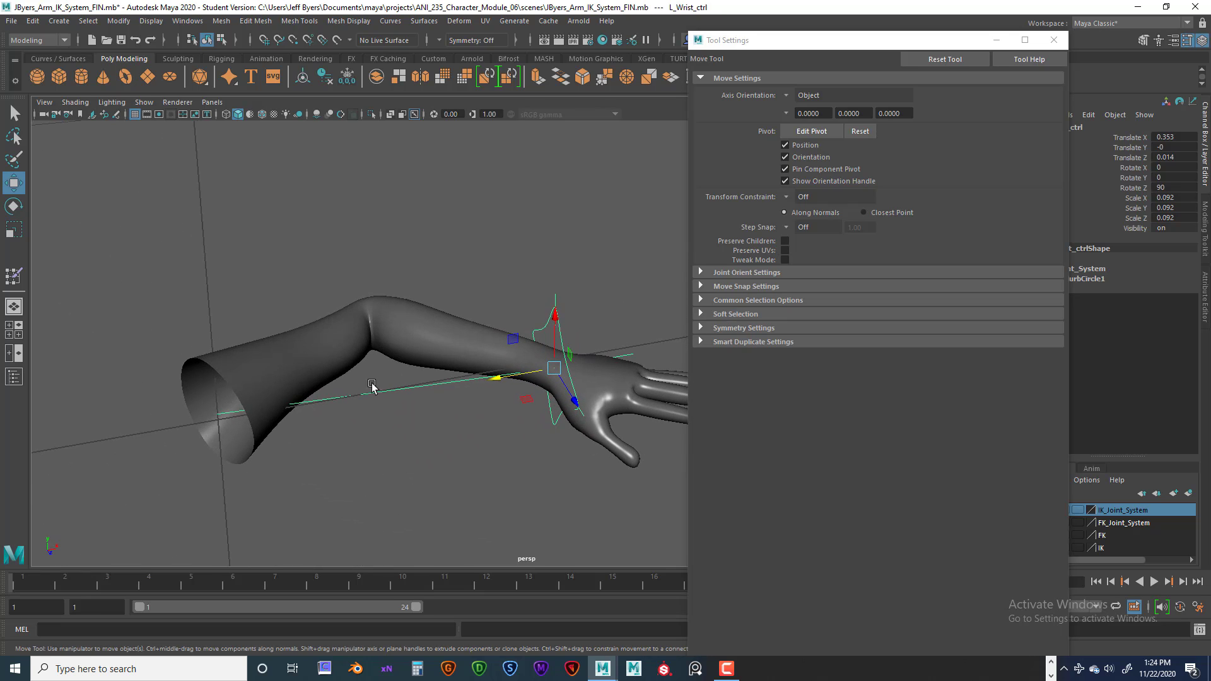
# Step: Test the elbow deformation by moving L_Wrist_ctrl to about 0.297 in Translate X and back out to about 0.39
pyautogui.keyDown('alt'); pyautogui.moveTo(514, 377); pyautogui.dragTo(520, 446); pyautogui.keyUp('alt')
pyautogui.moveTo(441, 454)
pyautogui.keyDown('alt'); pyautogui.mouseDown()
pyautogui.moveTo(397, 427)
pyautogui.moveTo(217, 410)
pyautogui.moveTo(400, 470)
pyautogui.moveTo(427, 438)
pyautogui.mouseUp(); pyautogui.keyUp('alt')
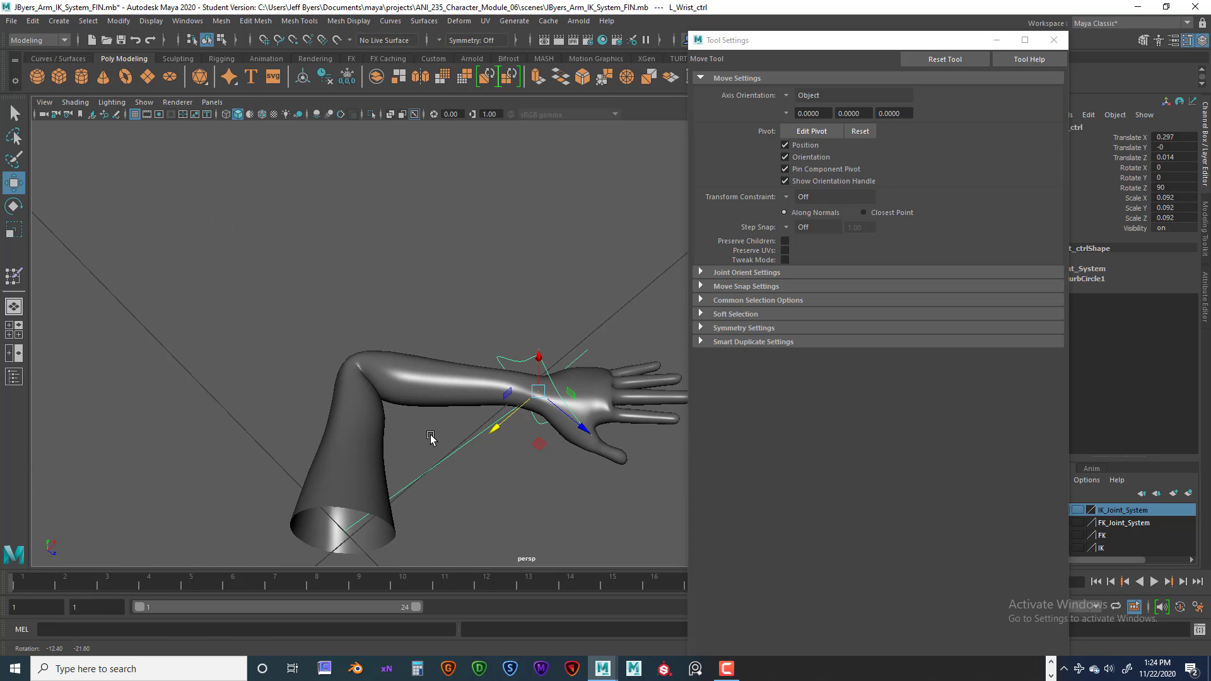
pyautogui.moveTo(498, 424); pyautogui.dragTo(521, 390)
pyautogui.scroll(-3, 491, 436)
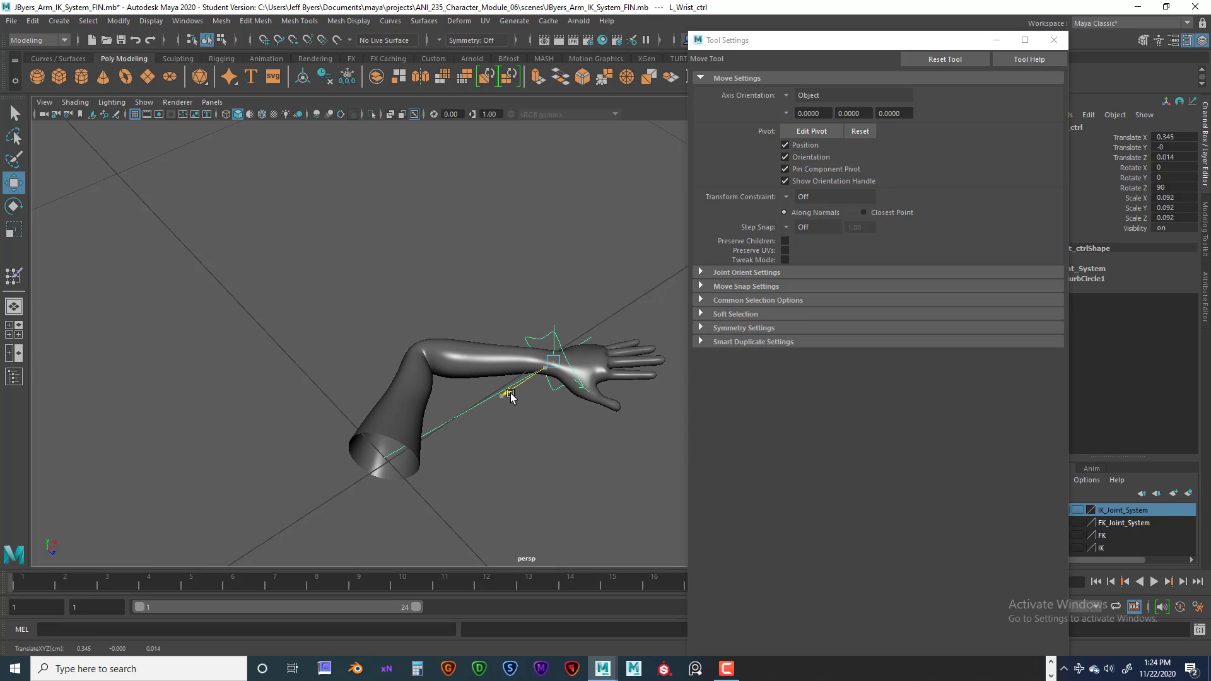
pyautogui.moveTo(510, 393); pyautogui.dragTo(513, 392)
pyautogui.keyDown('alt'); pyautogui.moveTo(498, 407); pyautogui.dragTo(517, 371); pyautogui.keyUp('alt')
pyautogui.keyDown('alt'); pyautogui.moveTo(503, 378); pyautogui.dragTo(453, 380); pyautogui.keyUp('alt')
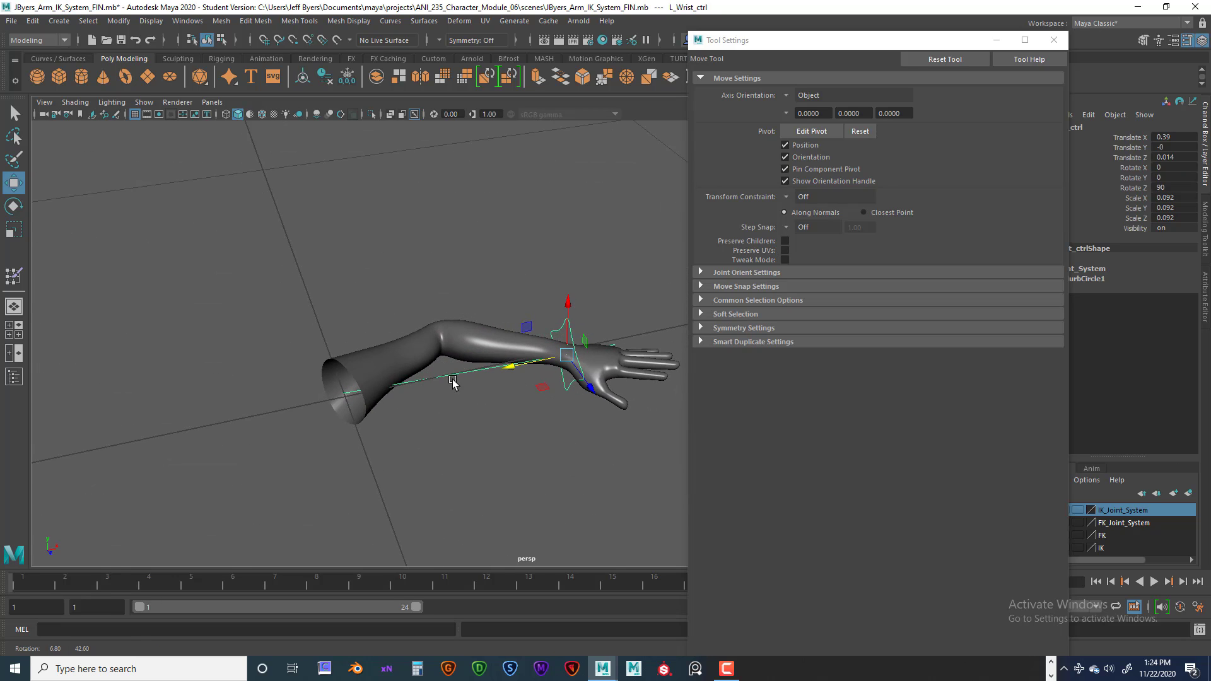
pyautogui.scroll(3, 454, 355)
pyautogui.scroll(3, 410, 350)
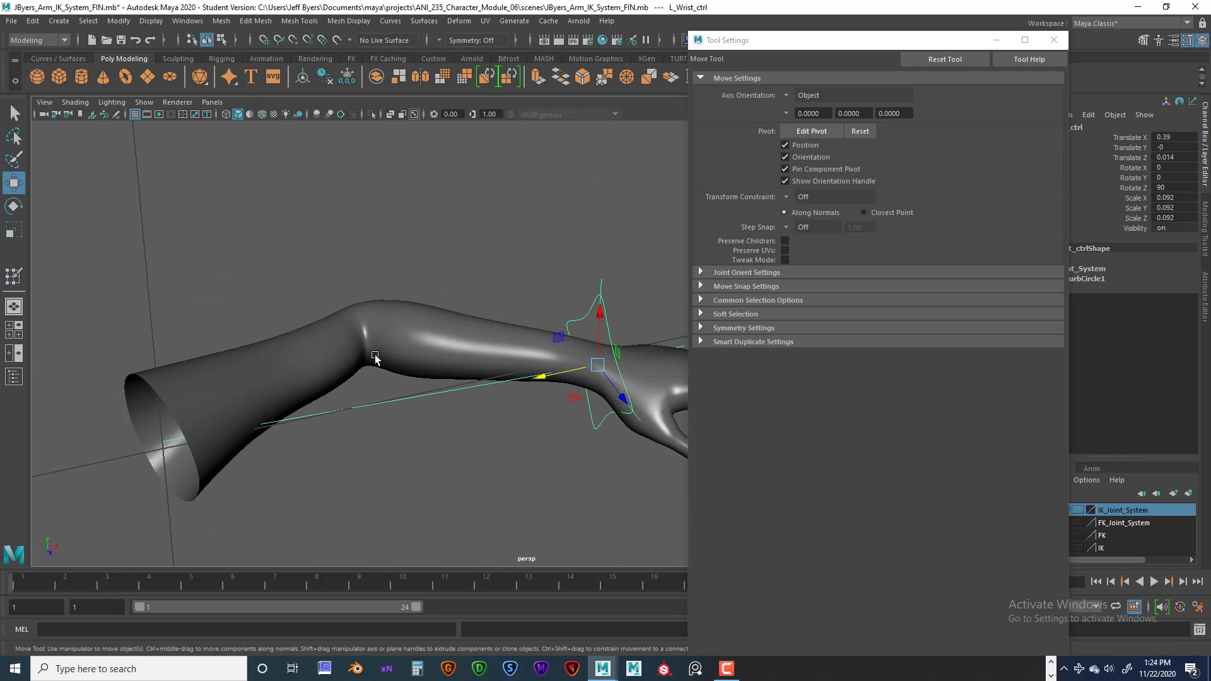
# Step: Bend the arm slightly with L_Wrist_ctrl, then extend it to a Translate X of about 0.442
pyautogui.moveTo(541, 377); pyautogui.dragTo(516, 382)
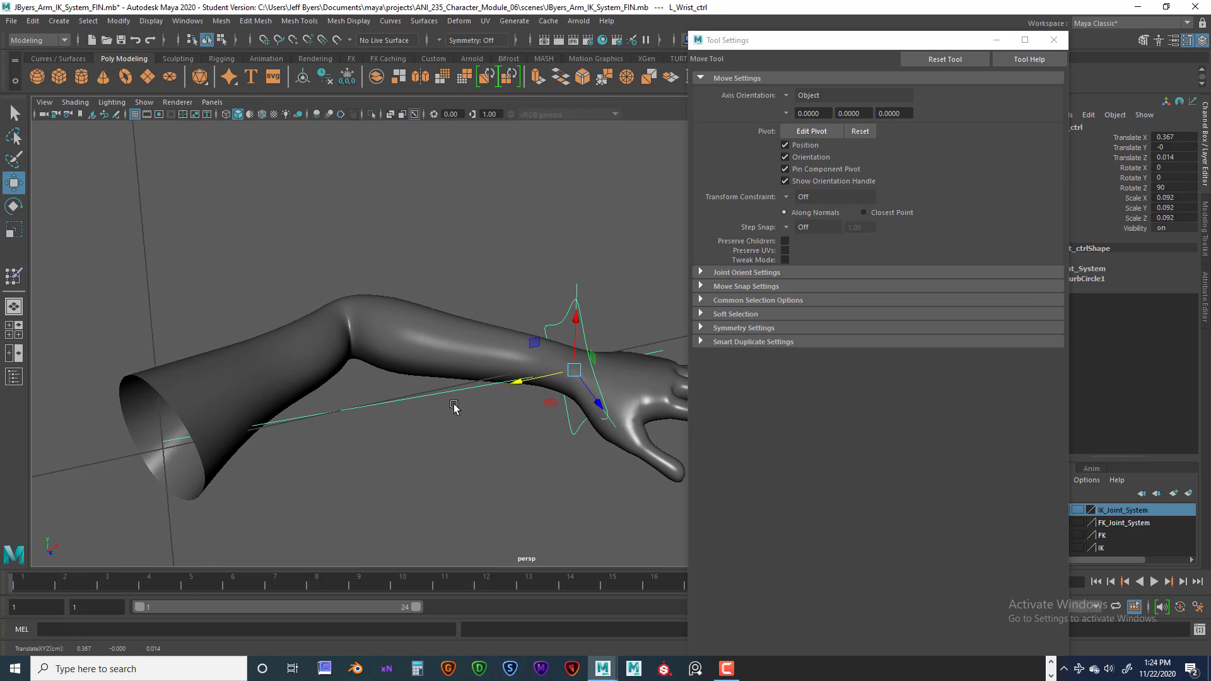
pyautogui.keyDown('alt'); pyautogui.moveTo(454, 407); pyautogui.dragTo(462, 456); pyautogui.keyUp('alt')
pyautogui.moveTo(541, 411)
pyautogui.mouseDown()
pyautogui.moveTo(573, 388)
pyautogui.moveTo(513, 424)
pyautogui.moveTo(600, 370)
pyautogui.moveTo(546, 414)
pyautogui.mouseUp()
pyautogui.scroll(-3, 512, 451)
pyautogui.keyDown('alt'); pyautogui.moveTo(511, 460); pyautogui.dragTo(486, 459); pyautogui.keyUp('alt')
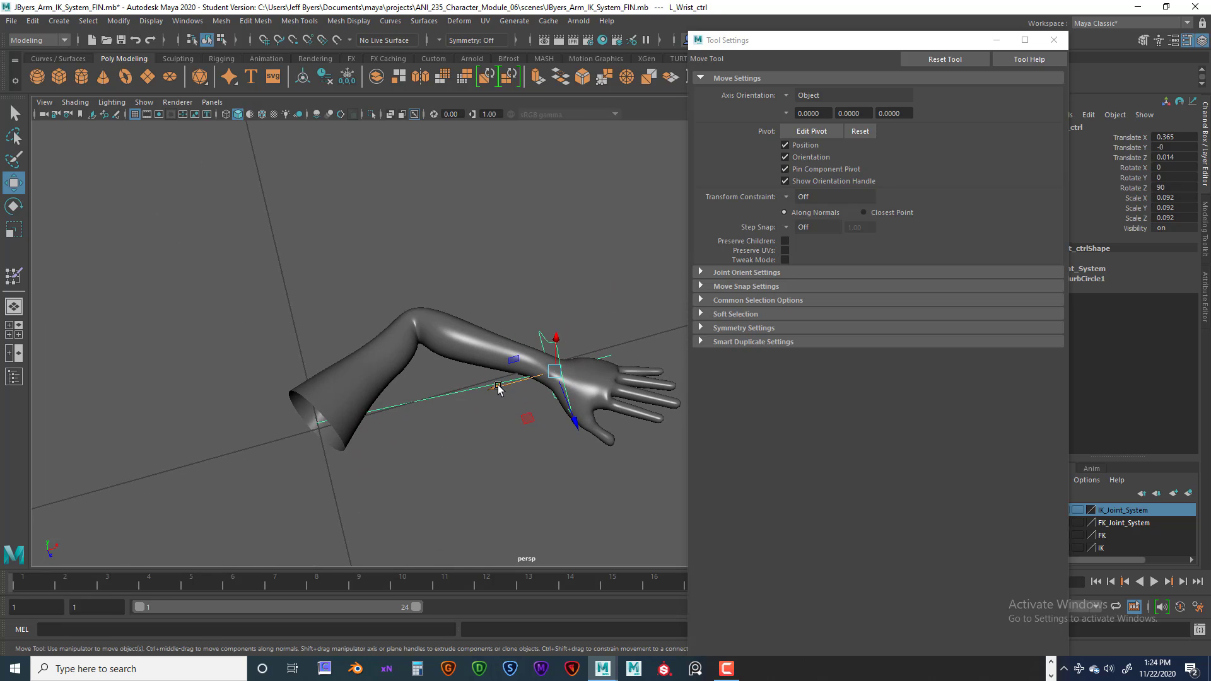
pyautogui.moveTo(498, 389); pyautogui.dragTo(540, 390)
pyautogui.keyDown('alt'); pyautogui.moveTo(465, 429); pyautogui.dragTo(486, 400); pyautogui.keyUp('alt')
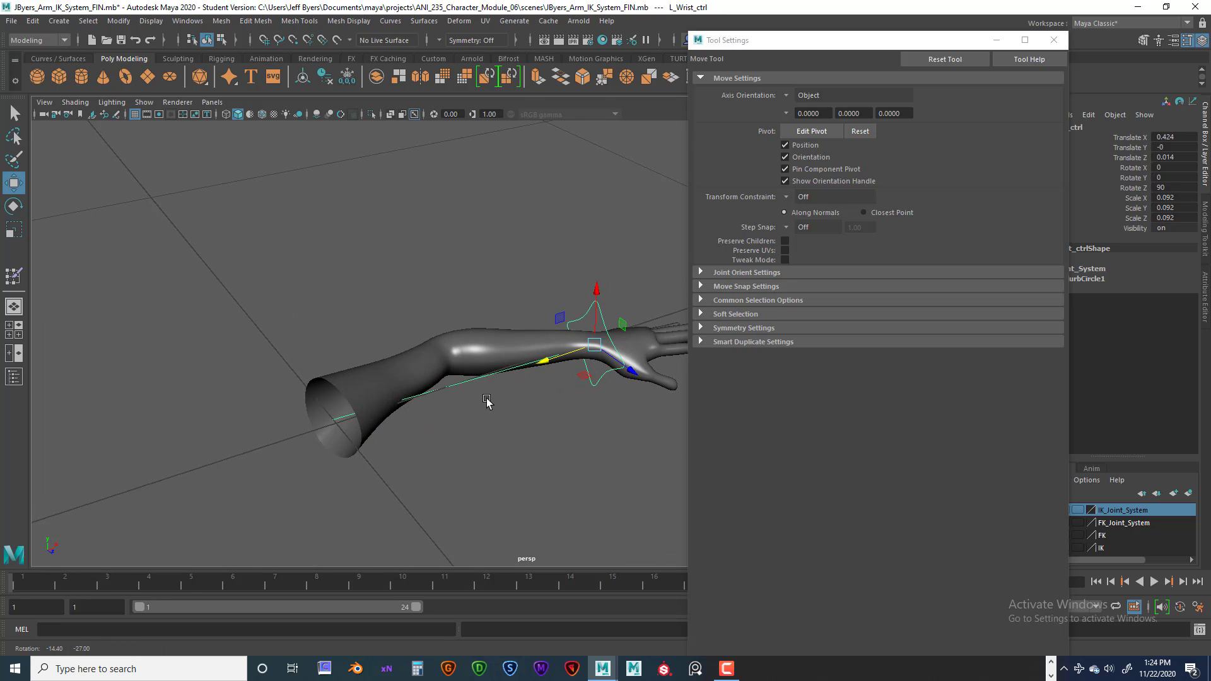
pyautogui.moveTo(540, 355); pyautogui.dragTo(451, 403)
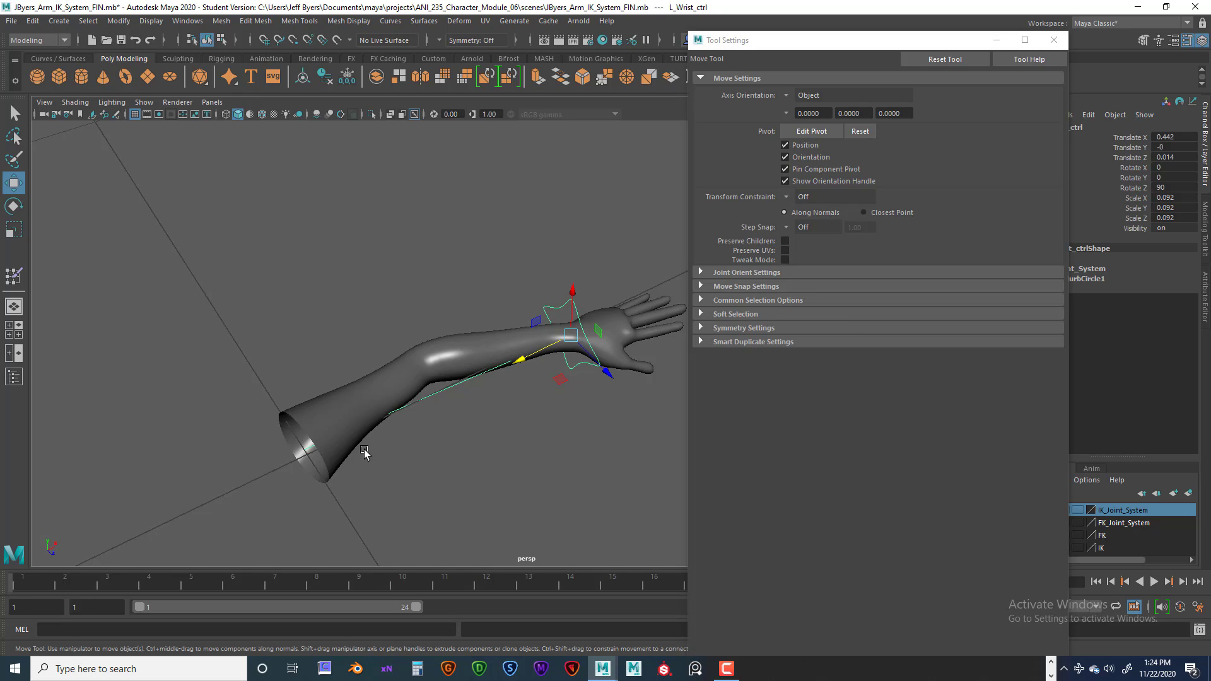
# Step: Examine the extended arm's deformation from several sides and close the Tool Settings window
pyautogui.keyDown('alt'); pyautogui.moveTo(365, 451); pyautogui.dragTo(430, 433); pyautogui.keyUp('alt')
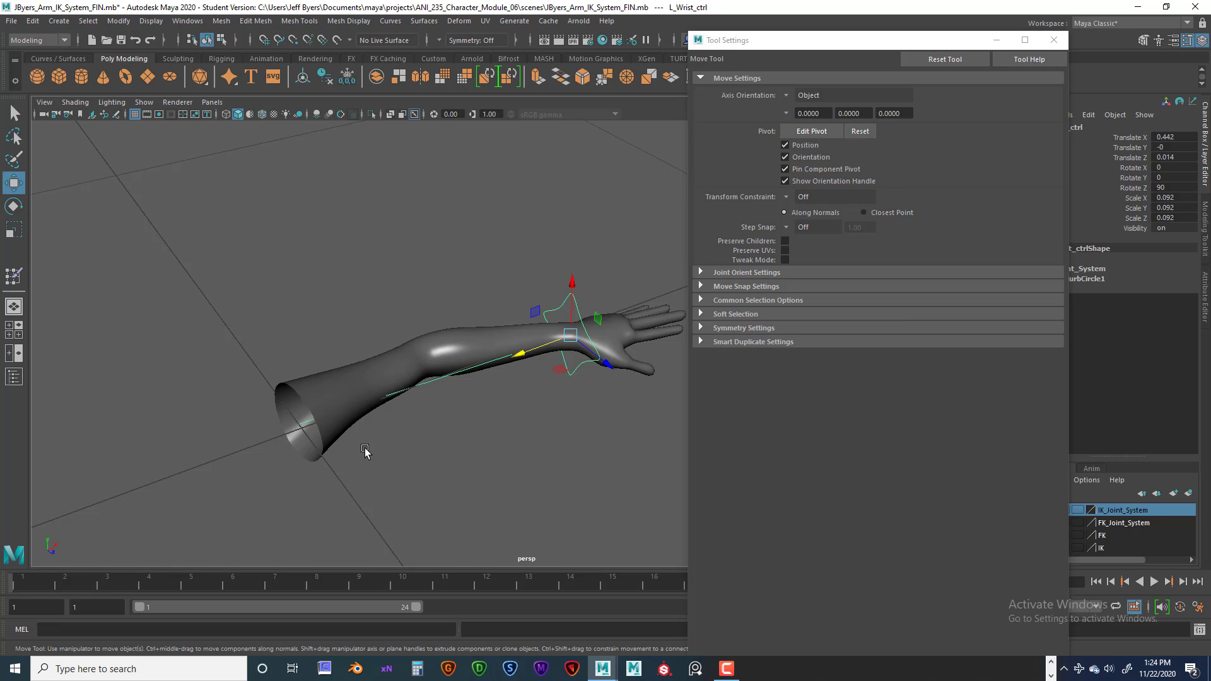
pyautogui.keyDown('alt'); pyautogui.moveTo(414, 454); pyautogui.dragTo(369, 365); pyautogui.keyUp('alt')
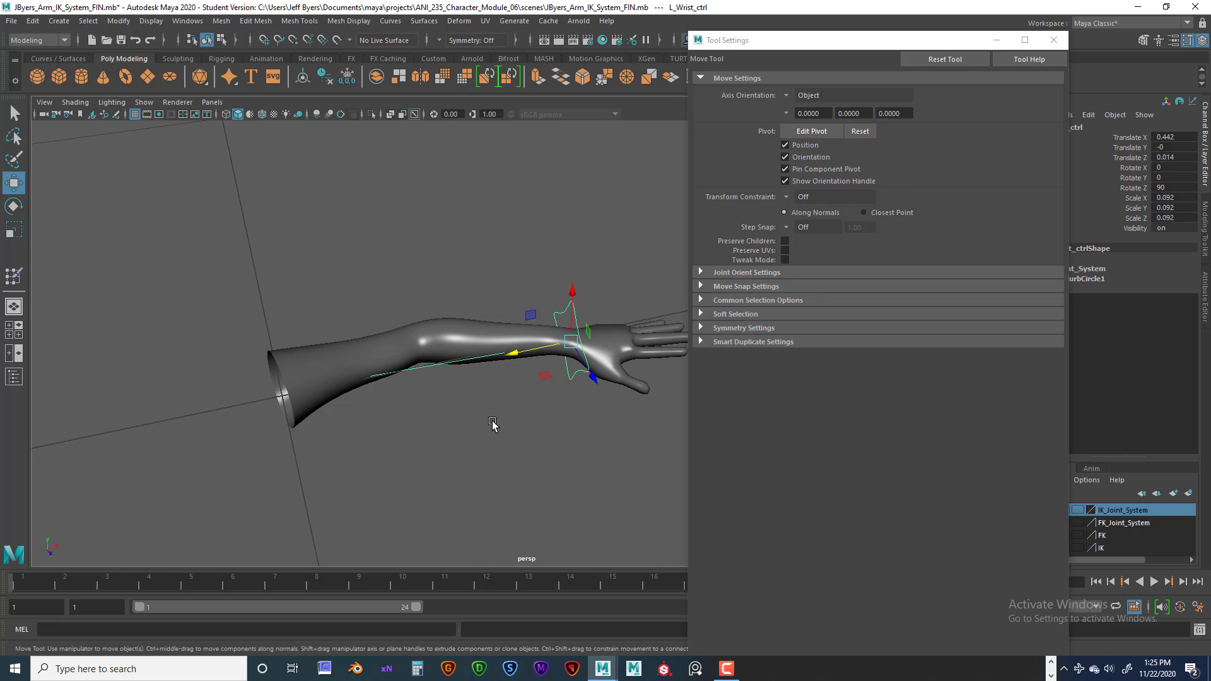
pyautogui.keyDown('alt'); pyautogui.moveTo(492, 424); pyautogui.dragTo(485, 344); pyautogui.keyUp('alt')
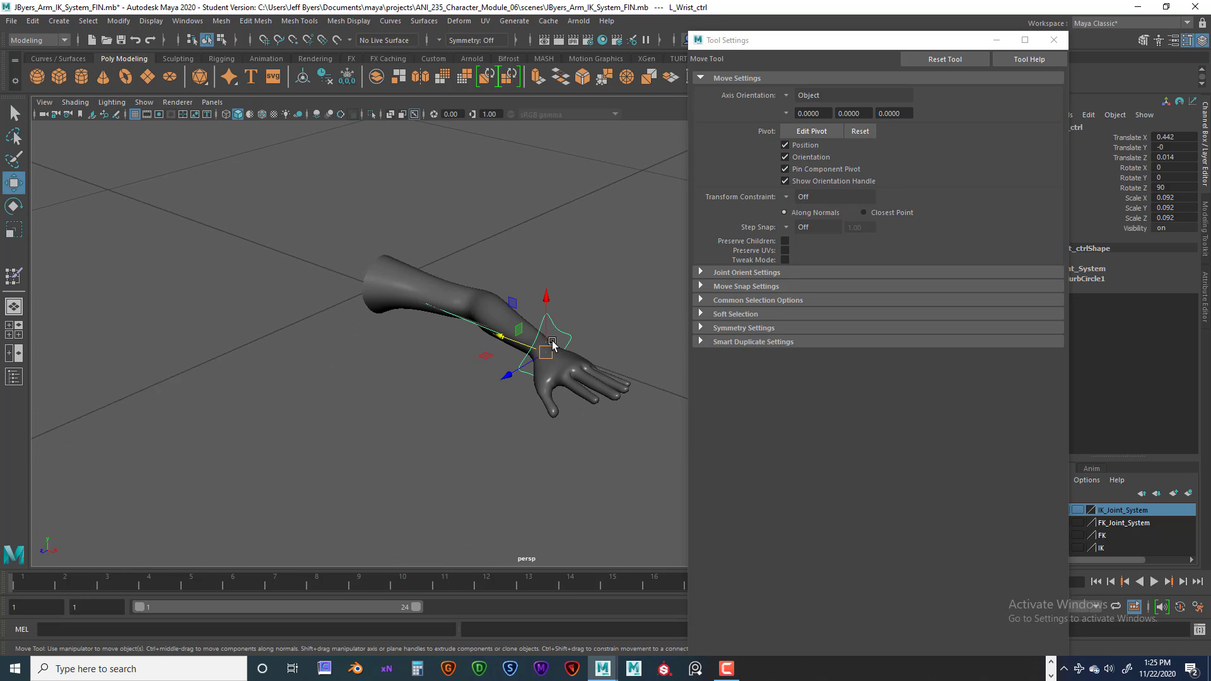
pyautogui.keyDown('alt'); pyautogui.moveTo(585, 375); pyautogui.dragTo(469, 359); pyautogui.keyUp('alt')
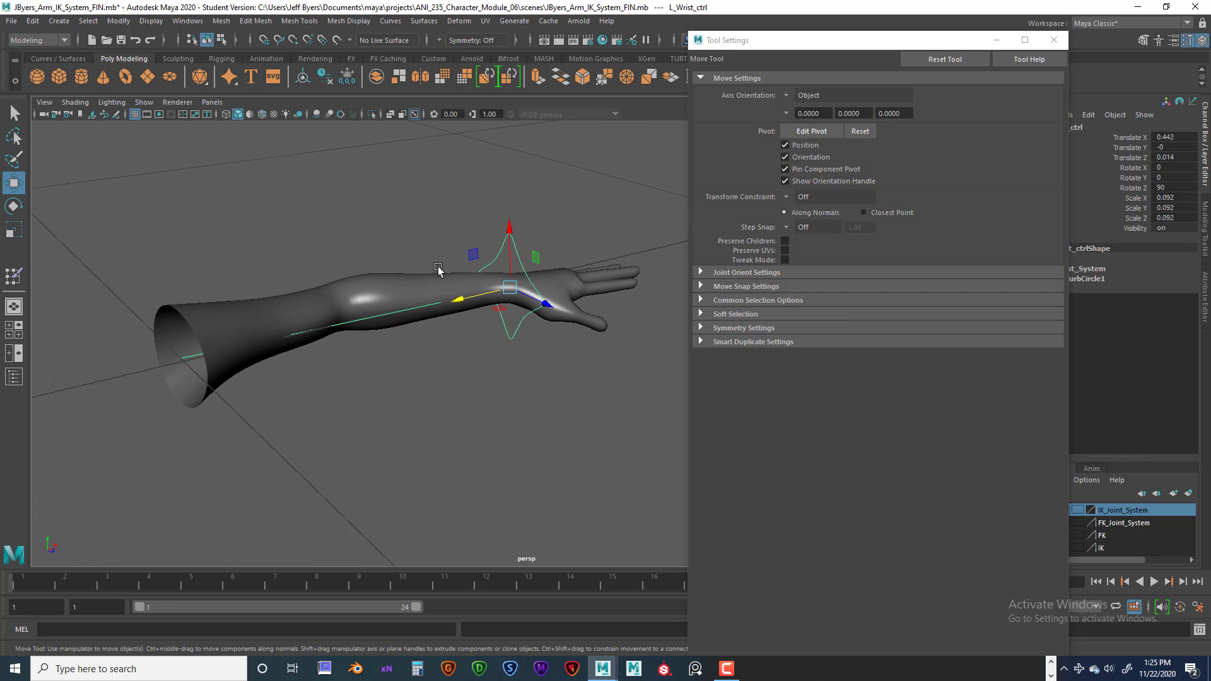
pyautogui.keyDown('alt'); pyautogui.moveTo(470, 431); pyautogui.dragTo(384, 440); pyautogui.keyUp('alt')
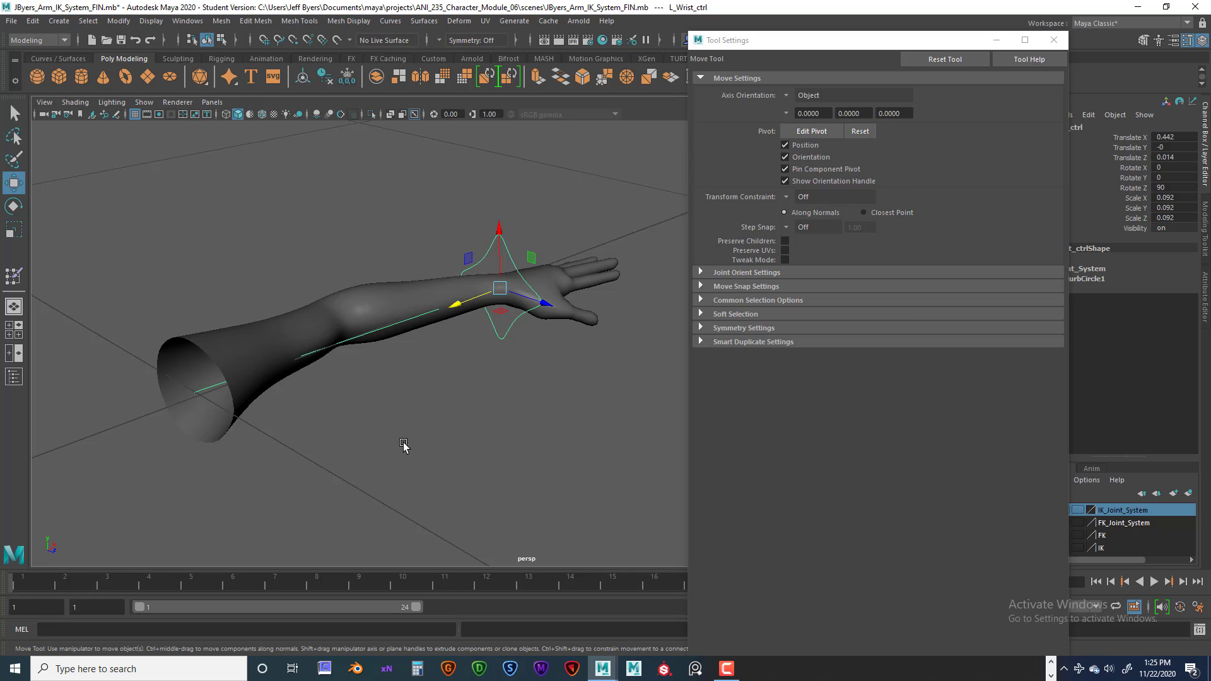
pyautogui.keyDown('alt'); pyautogui.moveTo(432, 441); pyautogui.dragTo(383, 442); pyautogui.keyUp('alt')
pyautogui.scroll(-3, 403, 448)
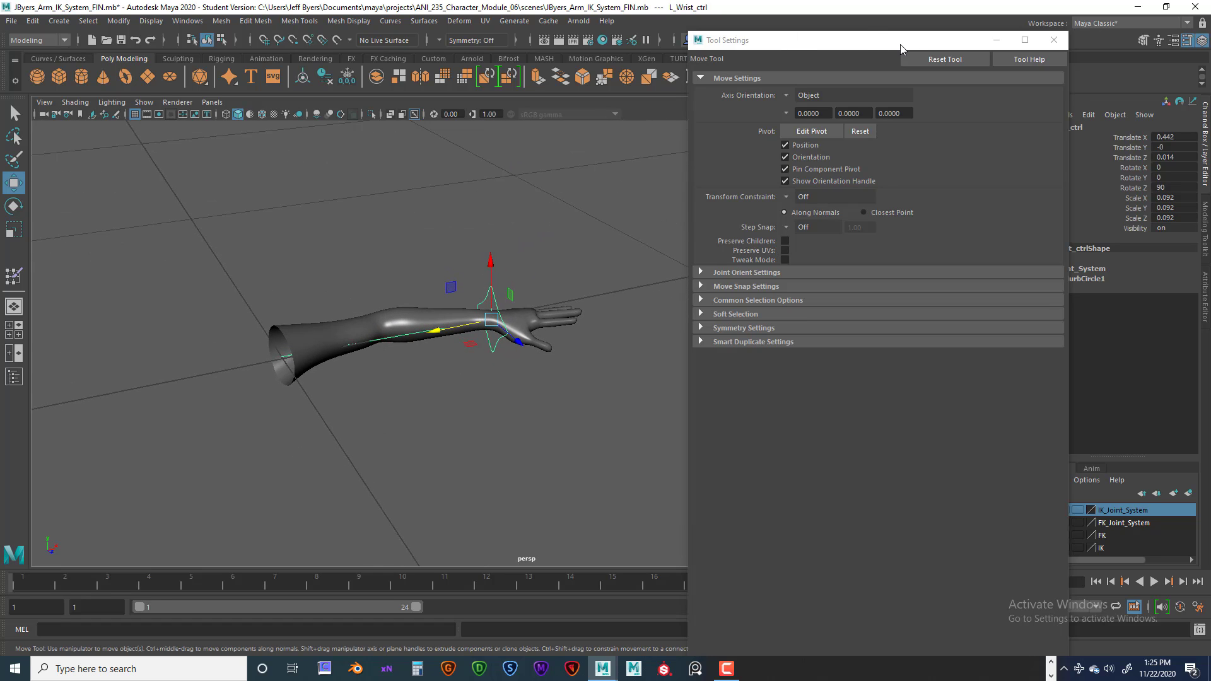
pyautogui.click(1053, 40)
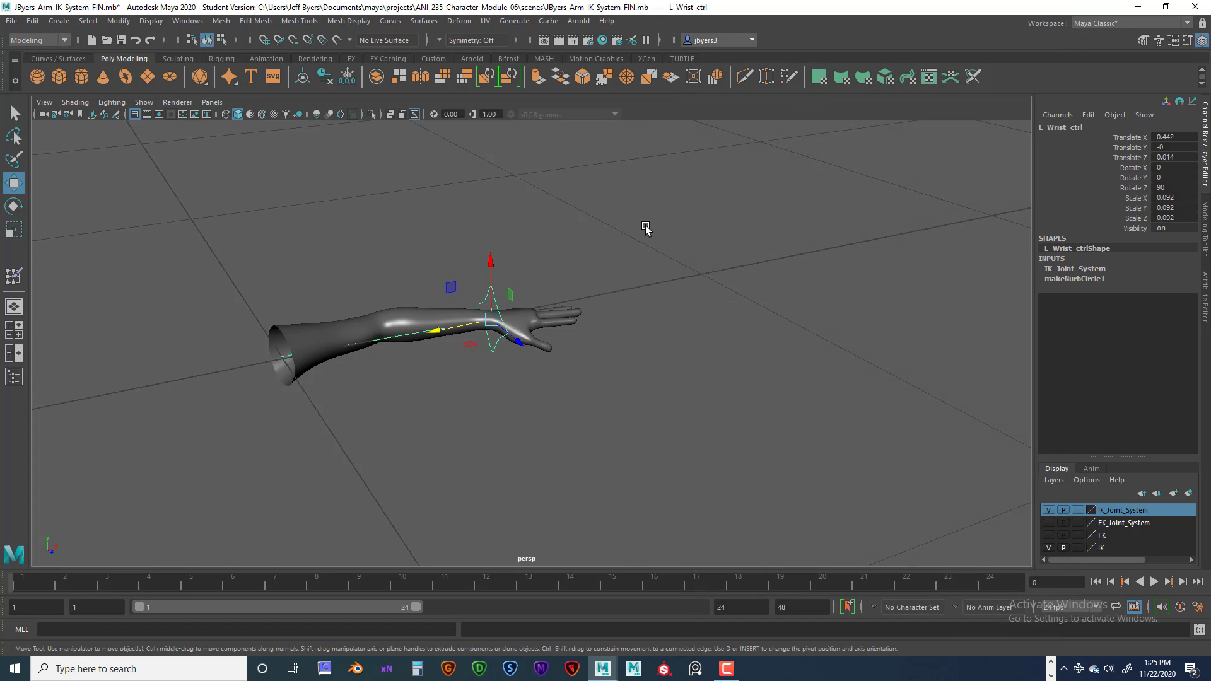